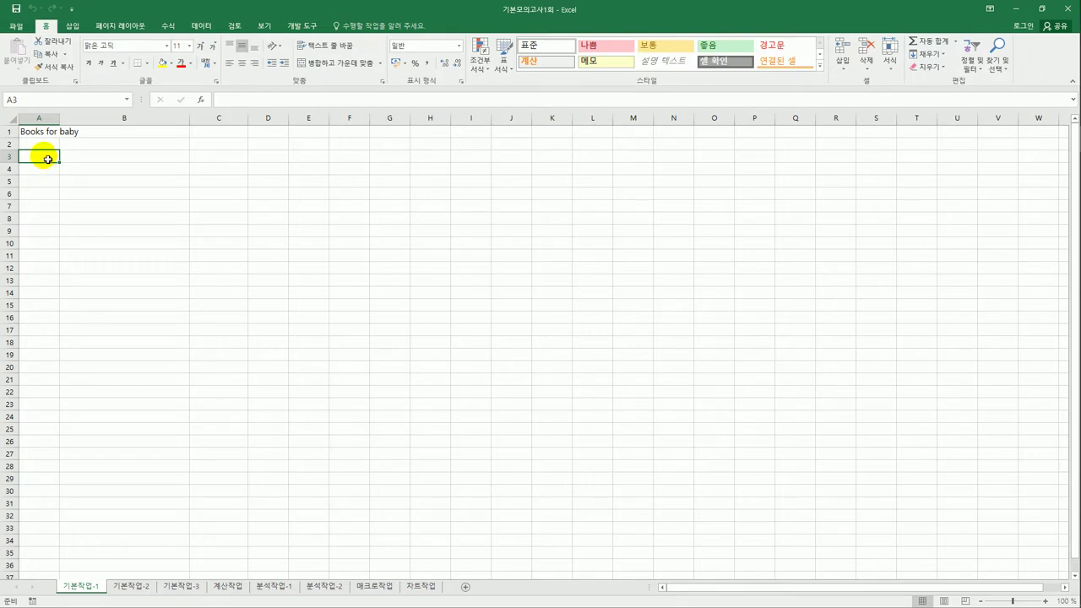
# Select the range A3:G10 for data entry and enter the header 제품코드 in A3.
pyautogui.moveTo(48, 159); pyautogui.dragTo(396, 253)
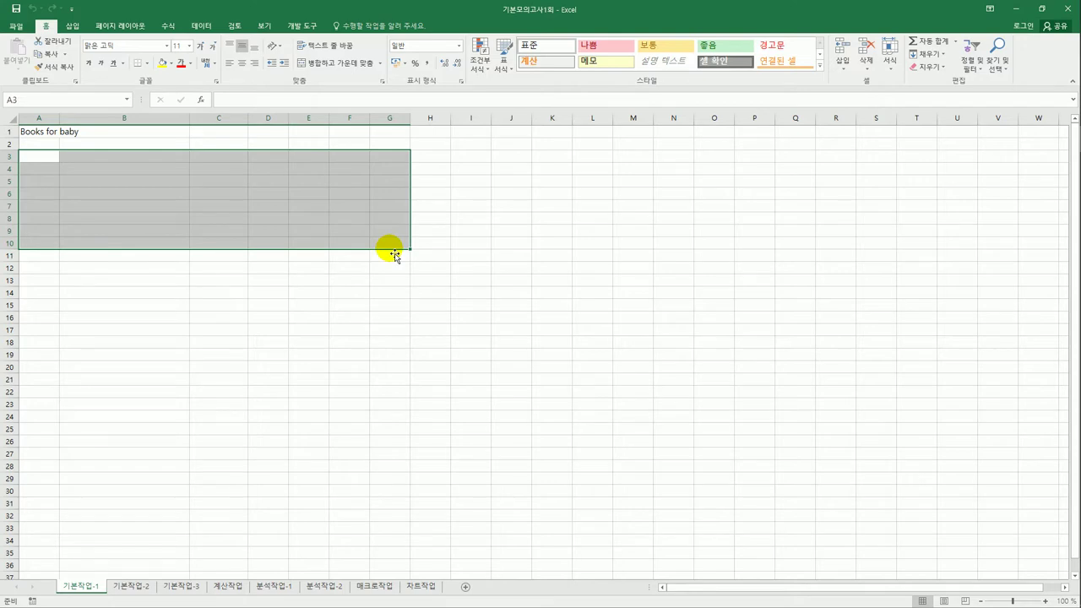
pyautogui.write('No')
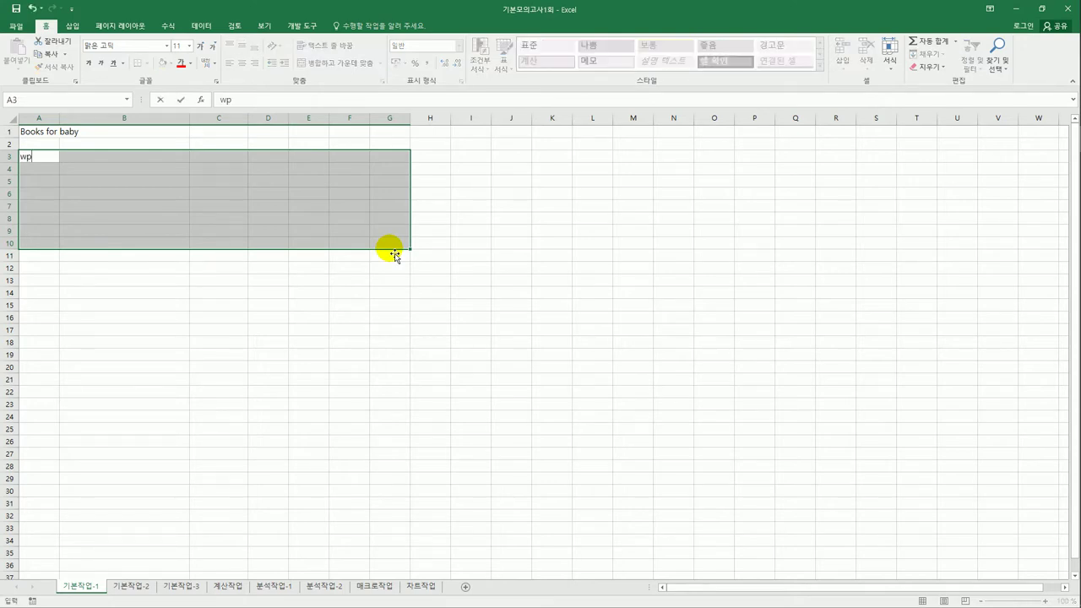
pyautogui.press('BackSpace')
pyautogui.press('BackSpace')
pyautogui.write('제품코드')
pyautogui.press('Return')
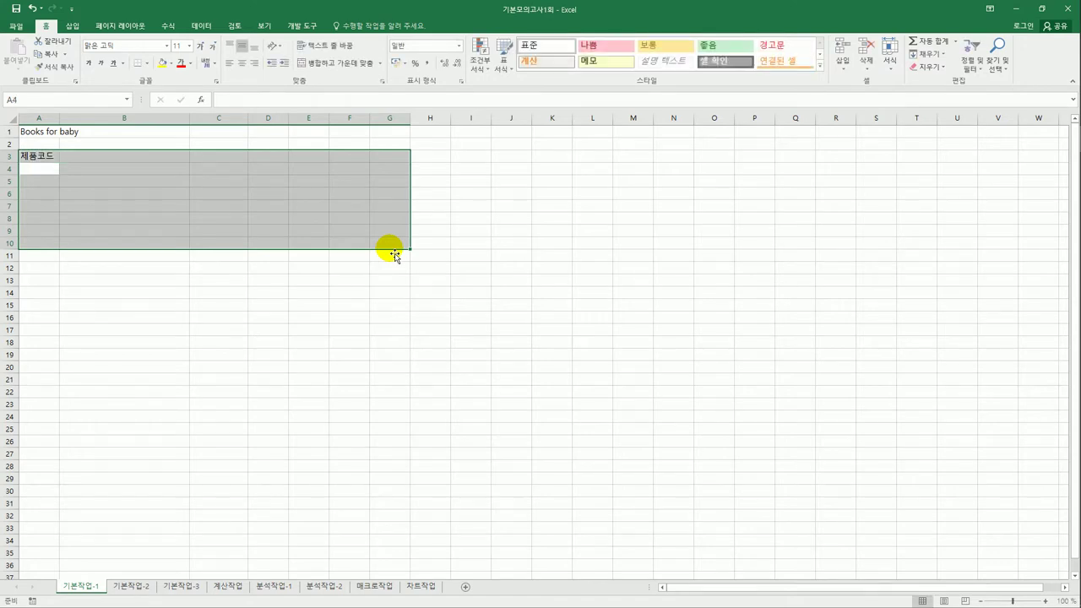
# Enter the header 도서명 in B3 and the sample entry 유치원... in B4.
pyautogui.press('Return')
pyautogui.press('Return')
pyautogui.press('Return')
pyautogui.press('Return')
pyautogui.press('Return')
pyautogui.press('Return')
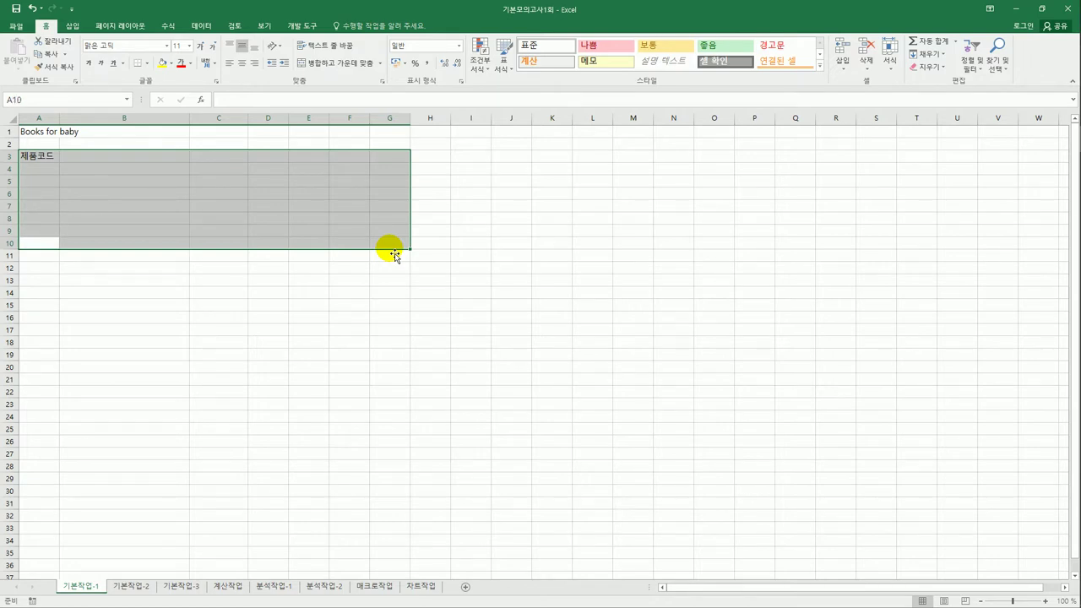
pyautogui.press('Return')
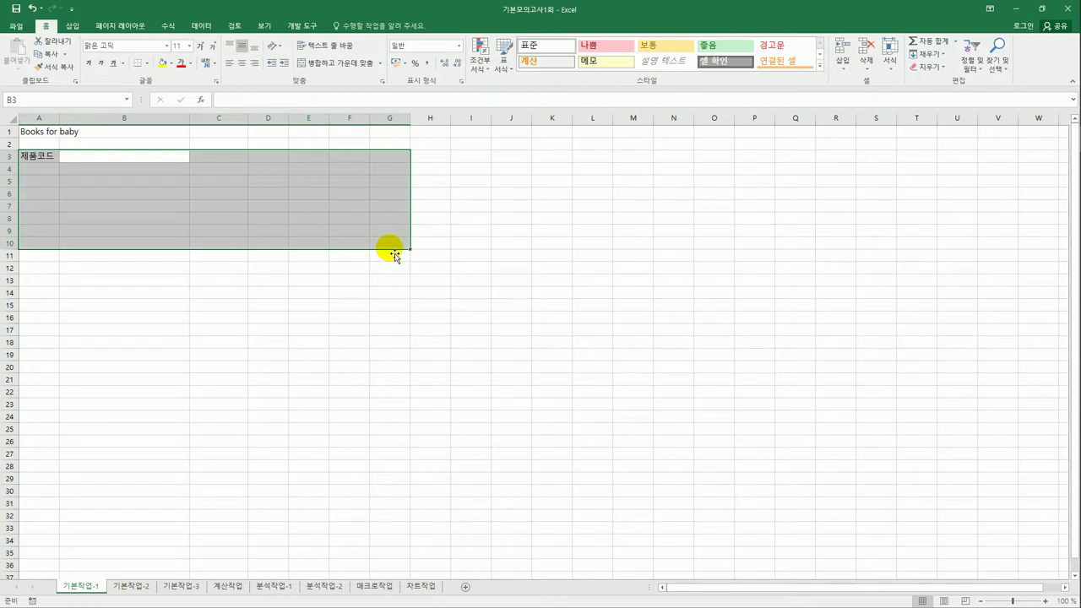
pyautogui.write('도서명')
pyautogui.press('Return')
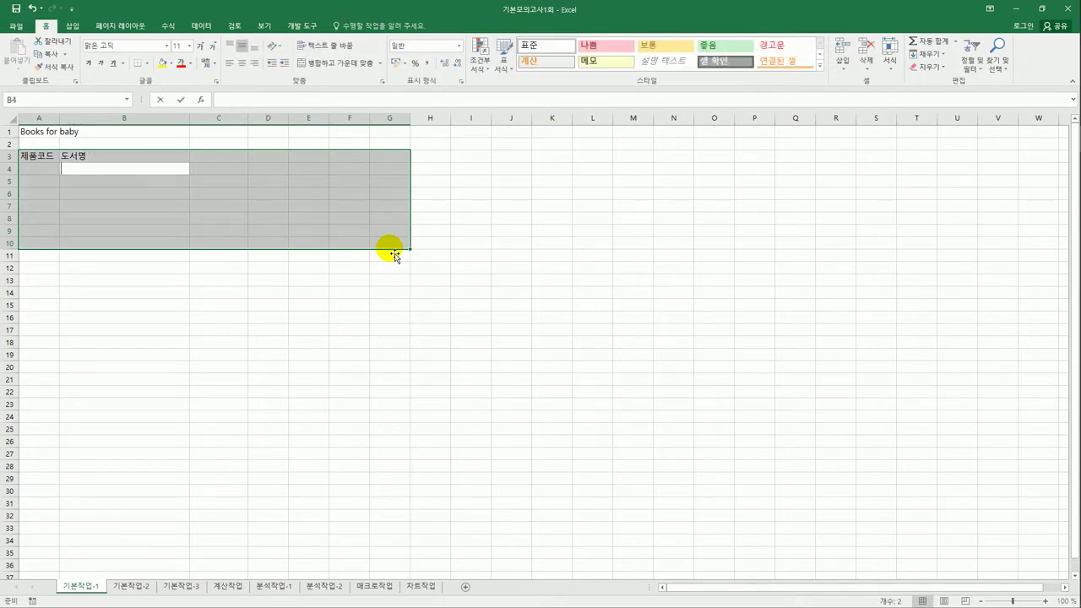
pyautogui.write('유치원...')
pyautogui.press('Return')
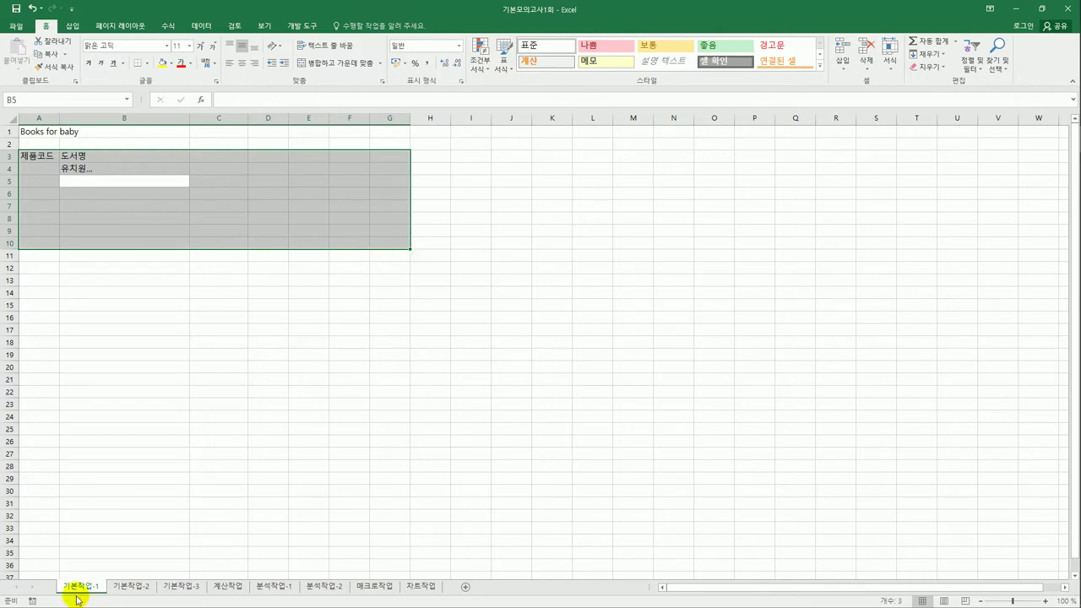
pyautogui.click(48, 133)
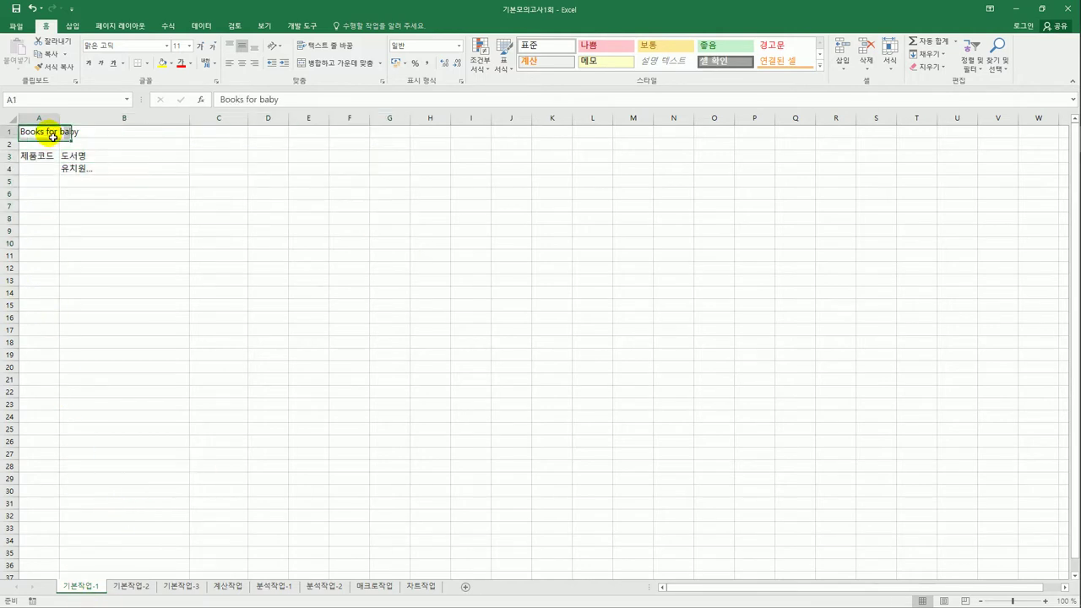
# On the 기본작업-2 sheet, merge and center the title across A1:G1.
pyautogui.click(132, 586)
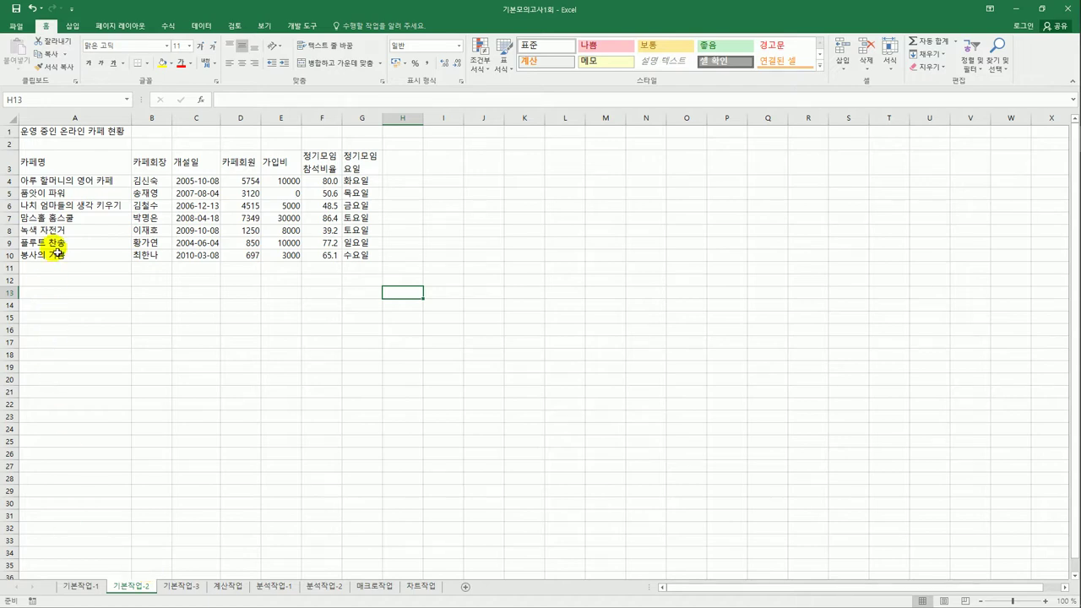
pyautogui.click(85, 135)
pyautogui.moveTo(85, 138); pyautogui.dragTo(359, 137)
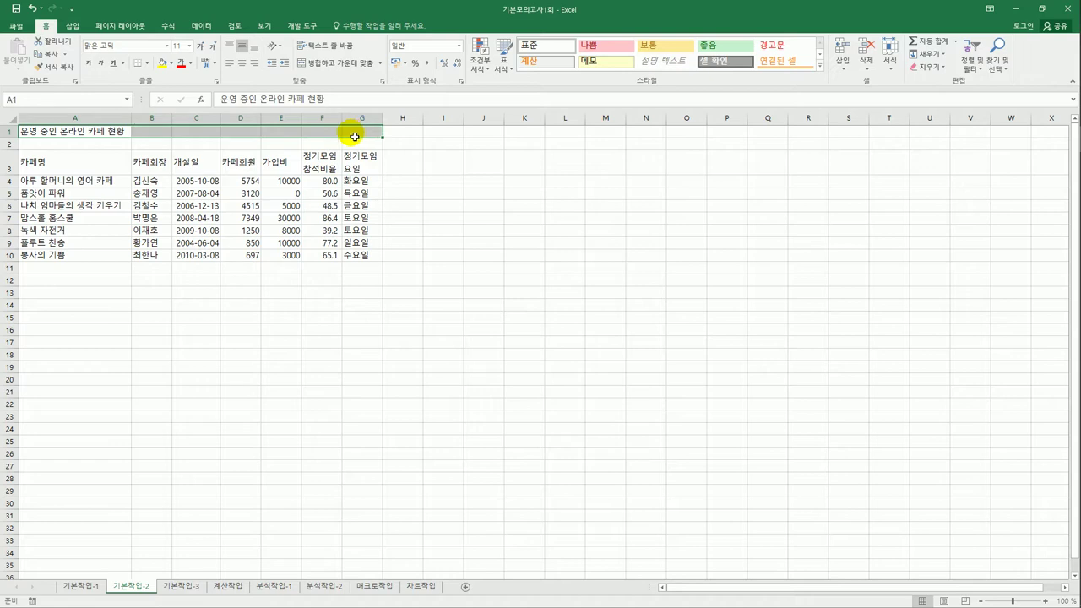
pyautogui.click(325, 67)
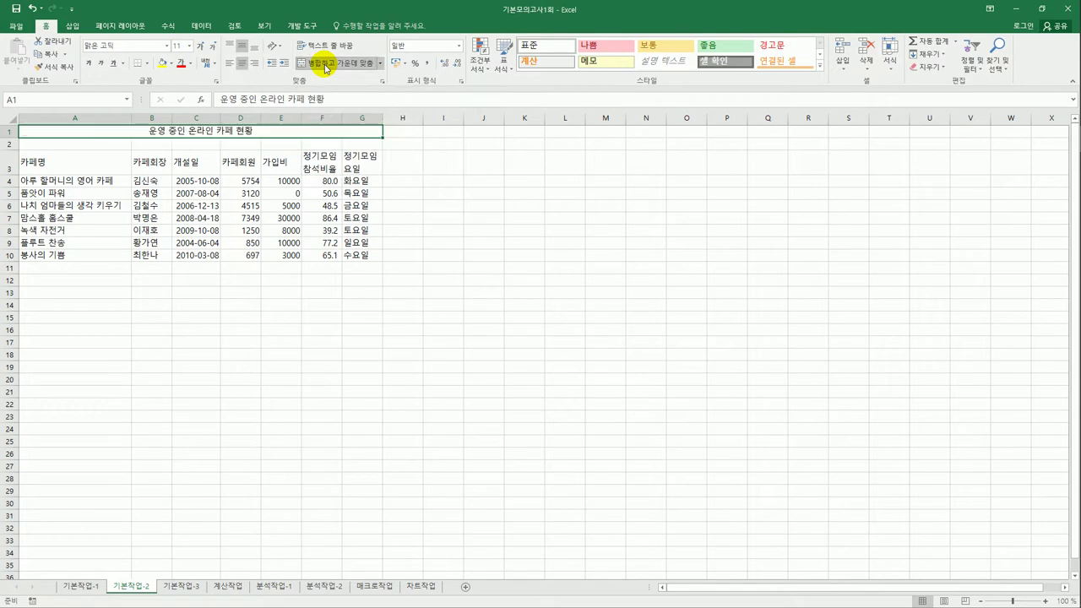
# Format the merged title in A1 with the 궁서 font at size 17, bold and underlined.
pyautogui.click(167, 47)
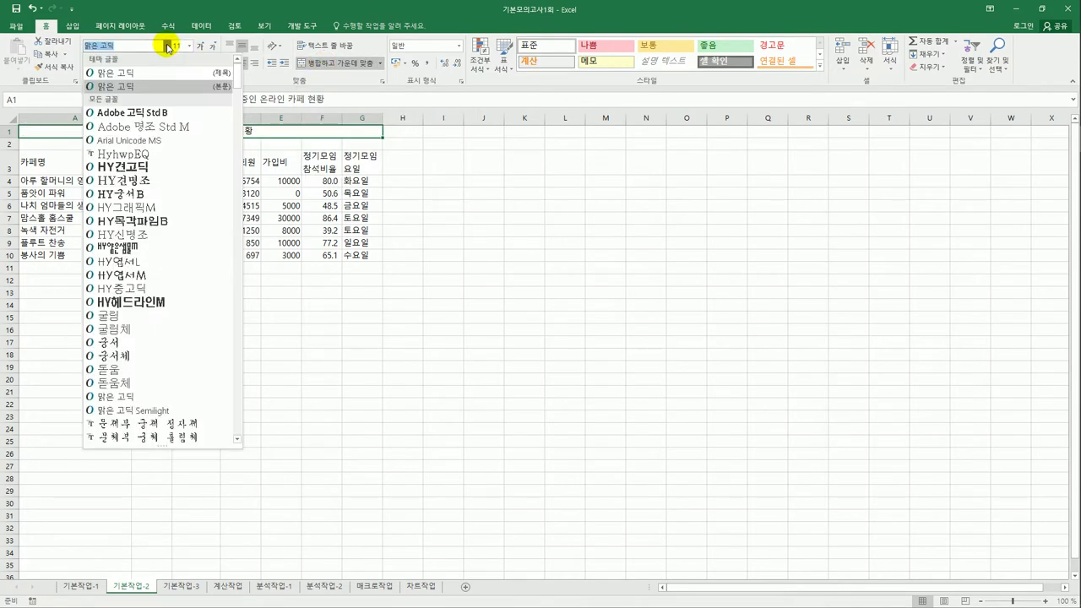
pyautogui.click(135, 342)
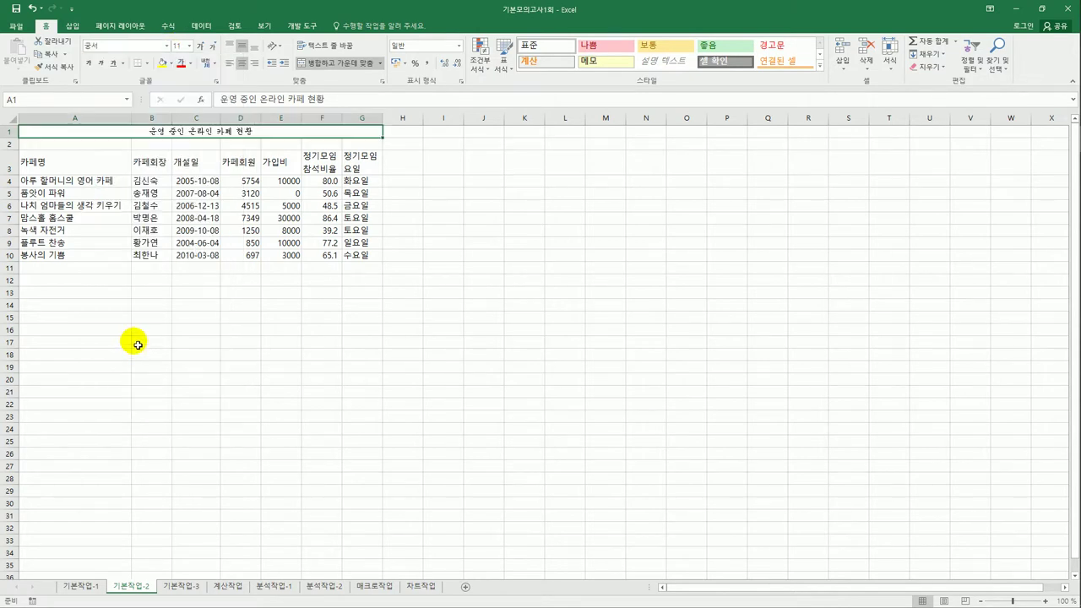
pyautogui.click(183, 47)
pyautogui.write('17')
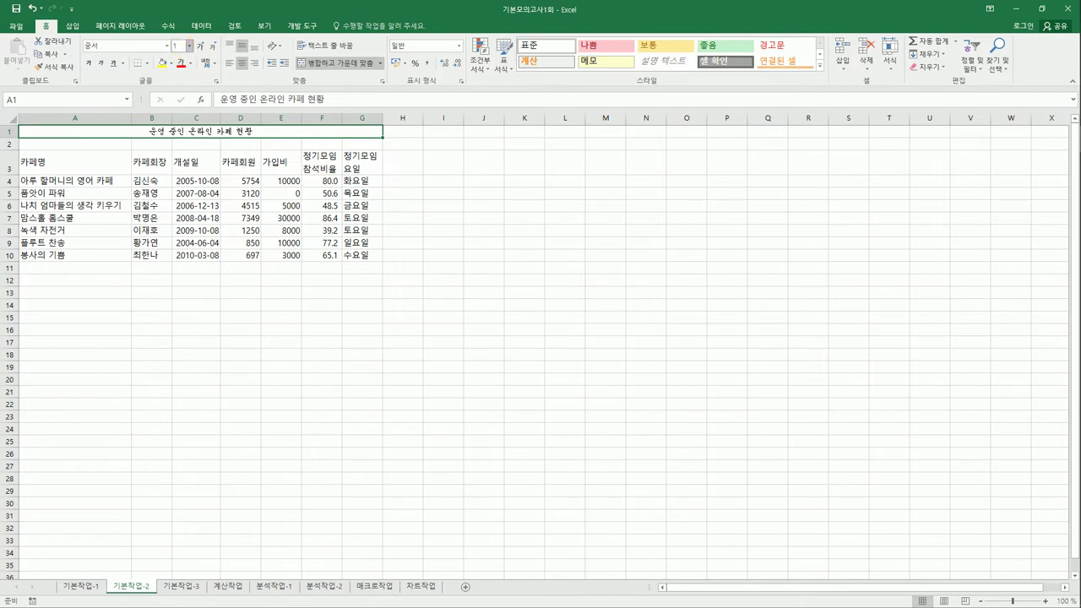
pyautogui.press('Return')
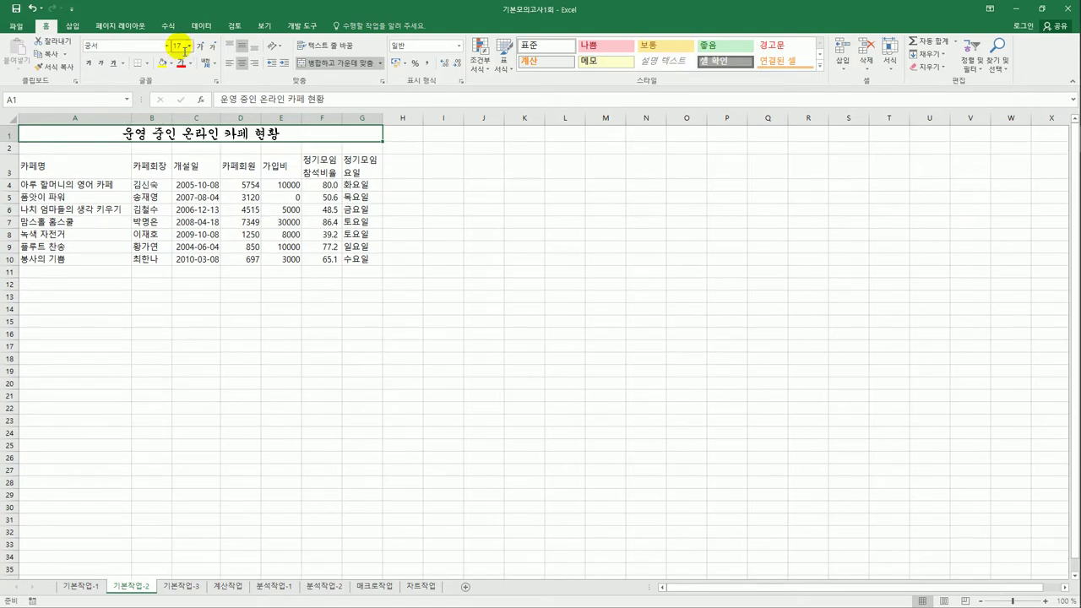
pyautogui.click(88, 64)
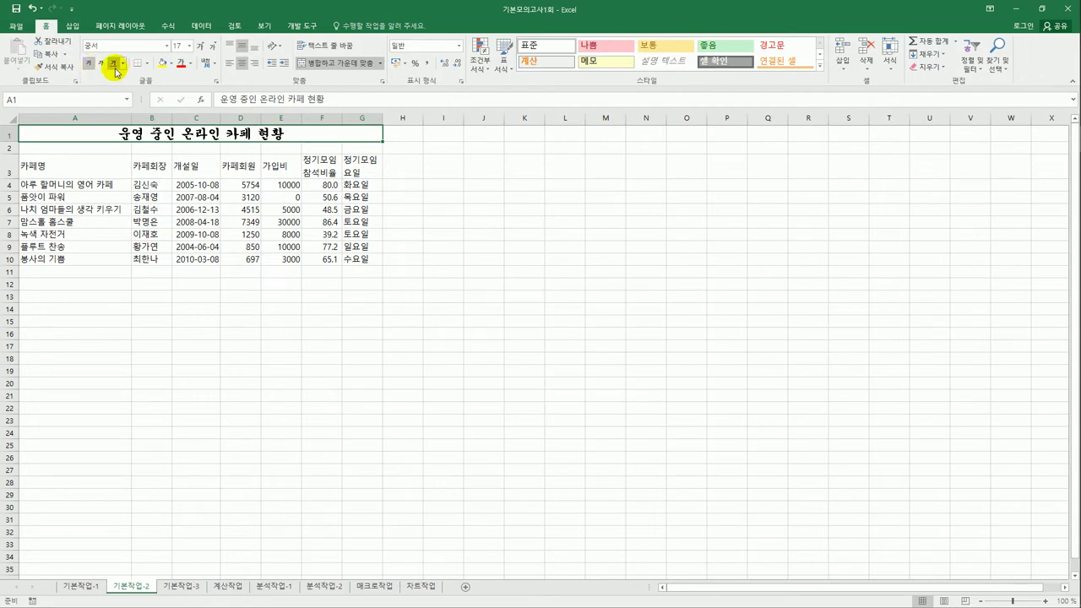
pyautogui.click(114, 64)
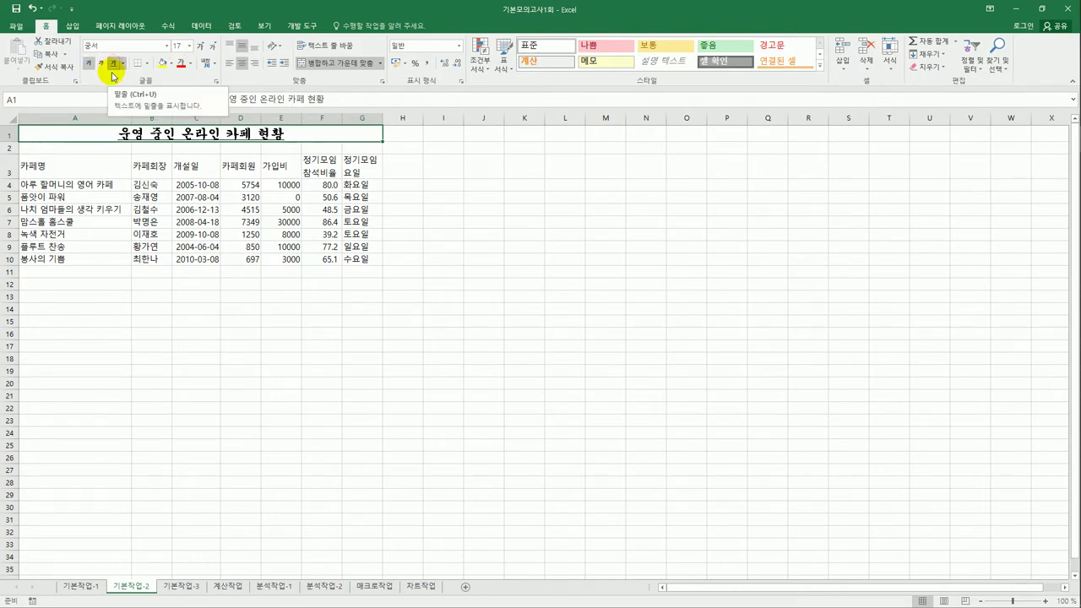
# Center the contents of A3:G3, A4:C10 and F4:G10 horizontally.
pyautogui.moveTo(68, 166); pyautogui.dragTo(365, 167)
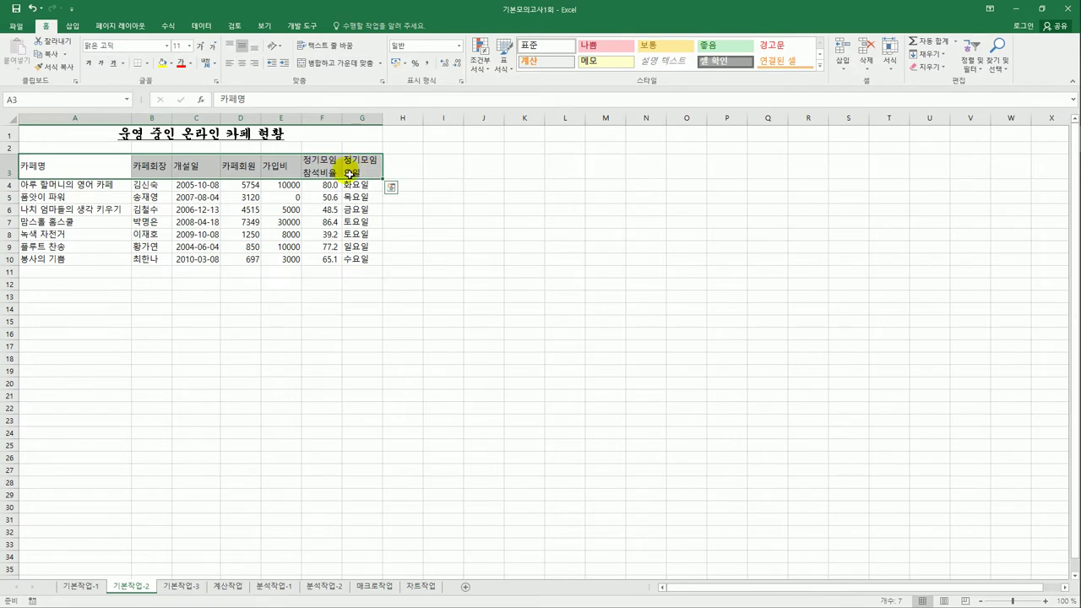
pyautogui.click(97, 186)
pyautogui.moveTo(97, 188); pyautogui.dragTo(196, 264)
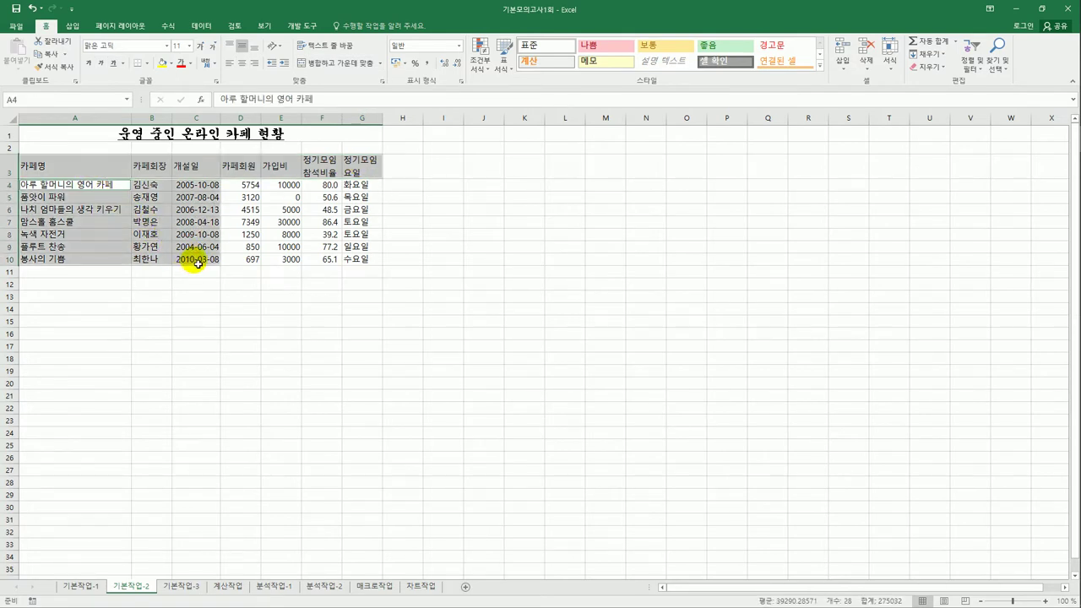
pyautogui.keyDown('ctrl'); pyautogui.click(326, 186); pyautogui.keyUp('ctrl')
pyautogui.moveTo(325, 187); pyautogui.dragTo(355, 259)
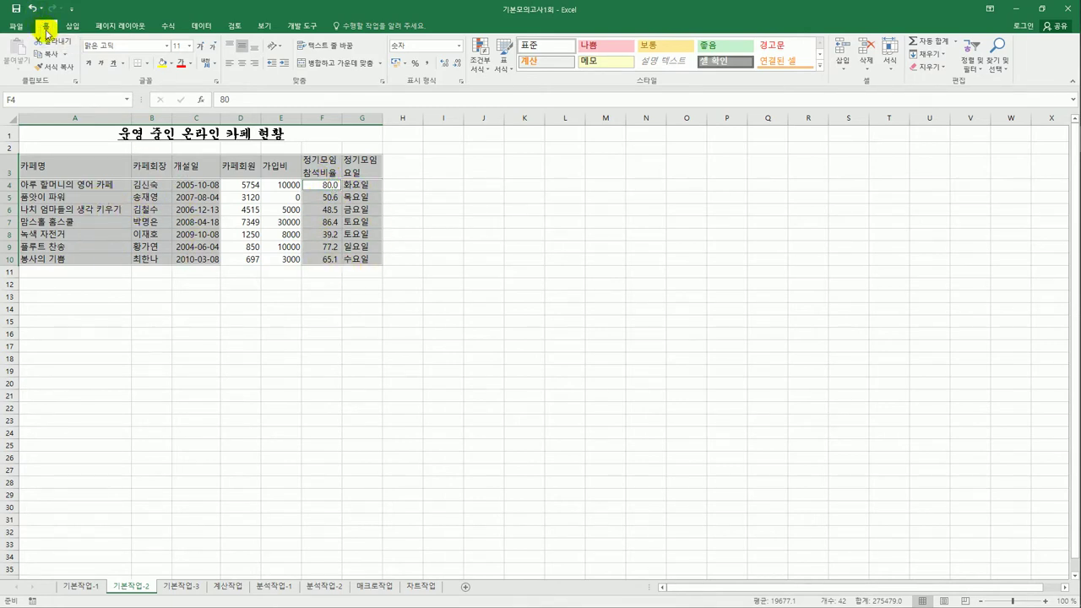
pyautogui.click(243, 64)
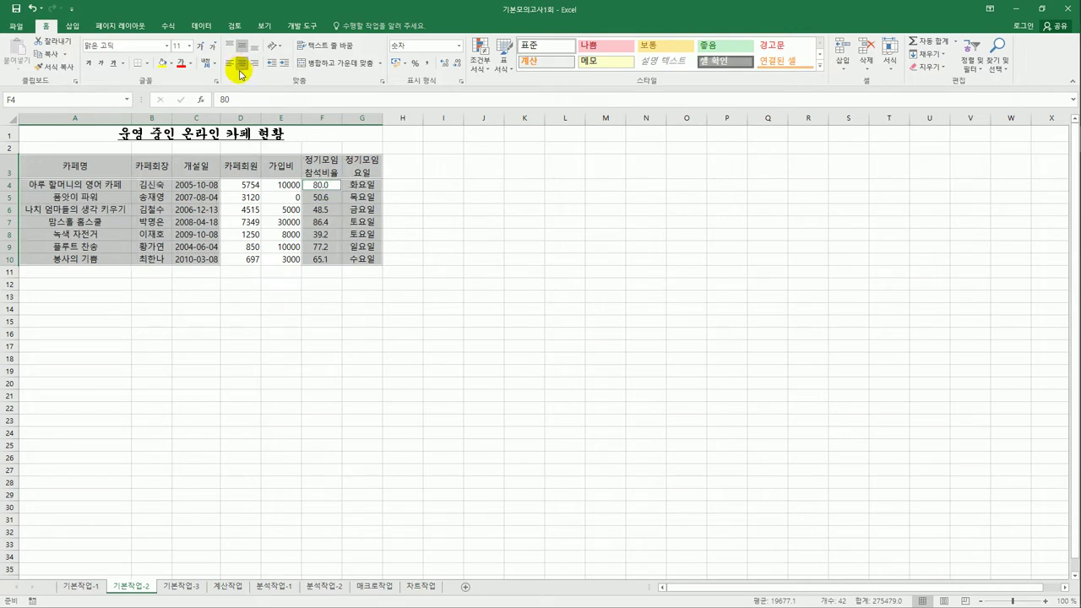
pyautogui.click(361, 262)
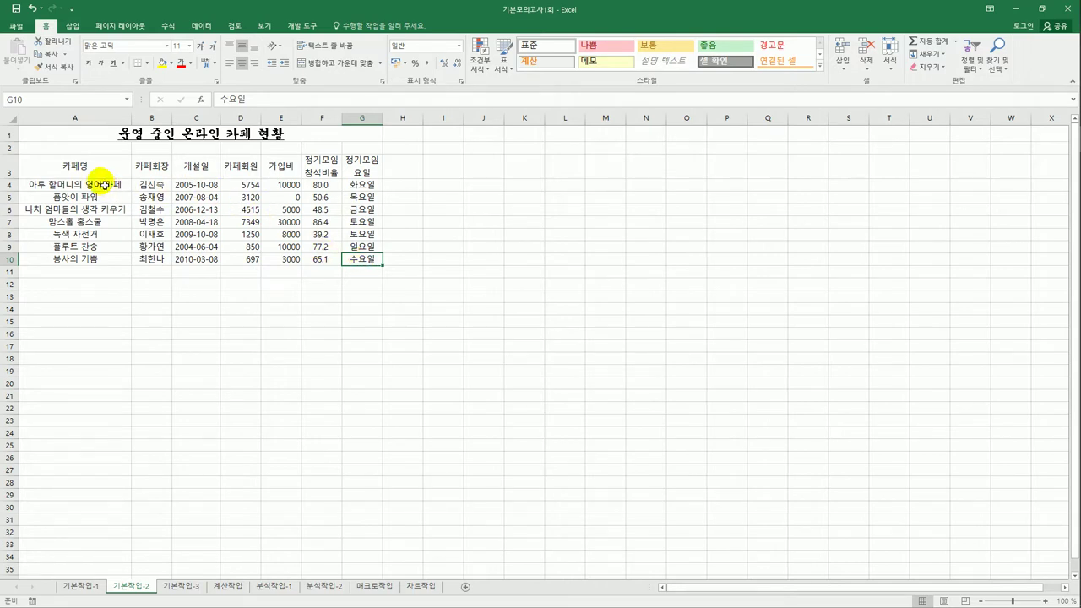
# Give the header row A3:G3 the standard purple font color and the standard yellow fill.
pyautogui.moveTo(101, 173); pyautogui.dragTo(364, 174)
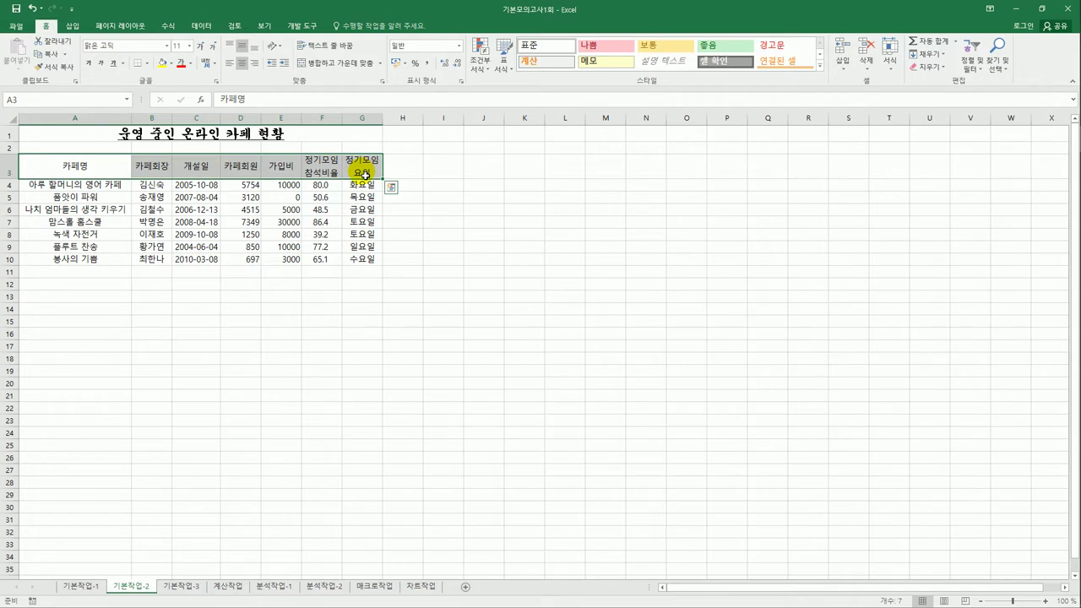
pyautogui.click(191, 65)
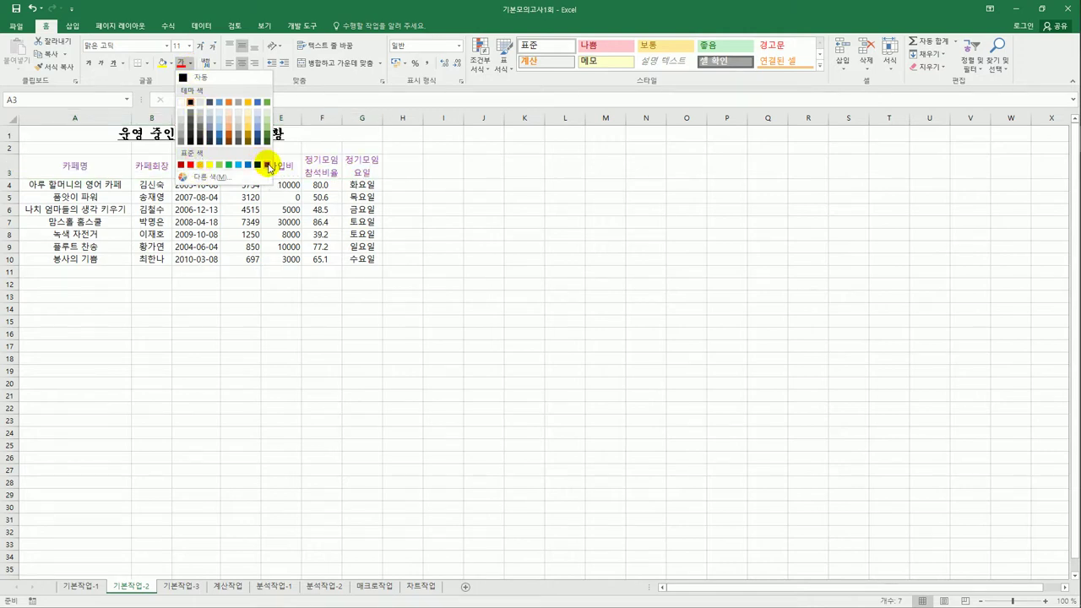
pyautogui.click(268, 166)
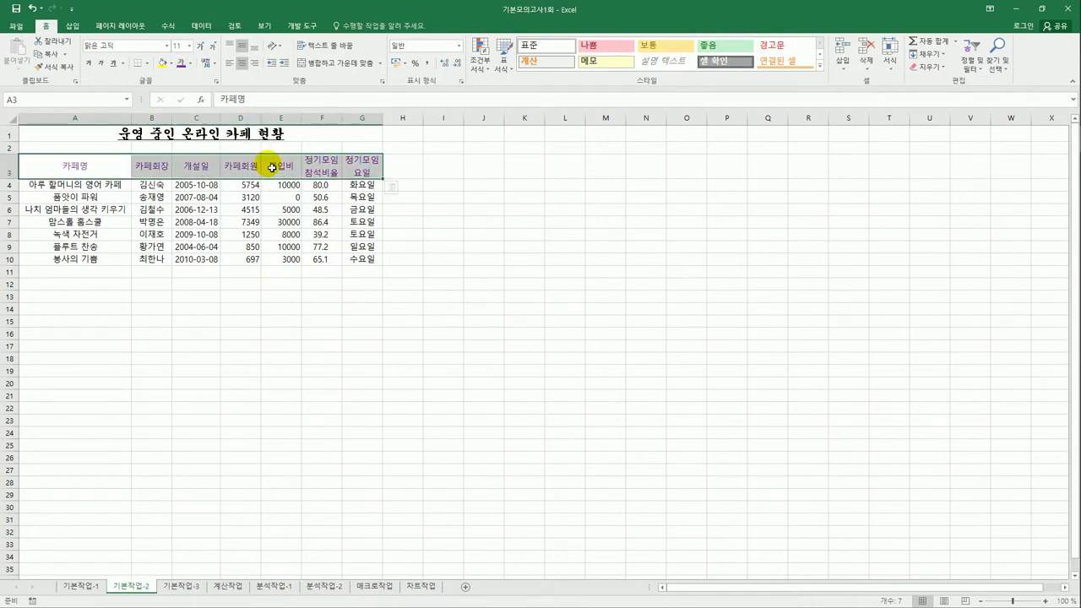
pyautogui.click(172, 64)
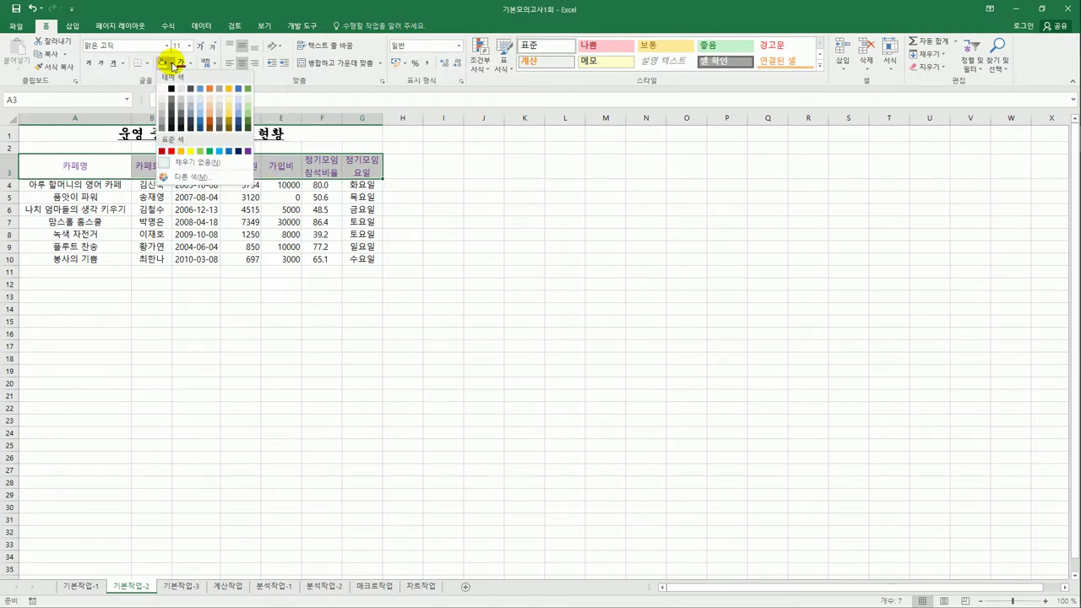
pyautogui.click(190, 151)
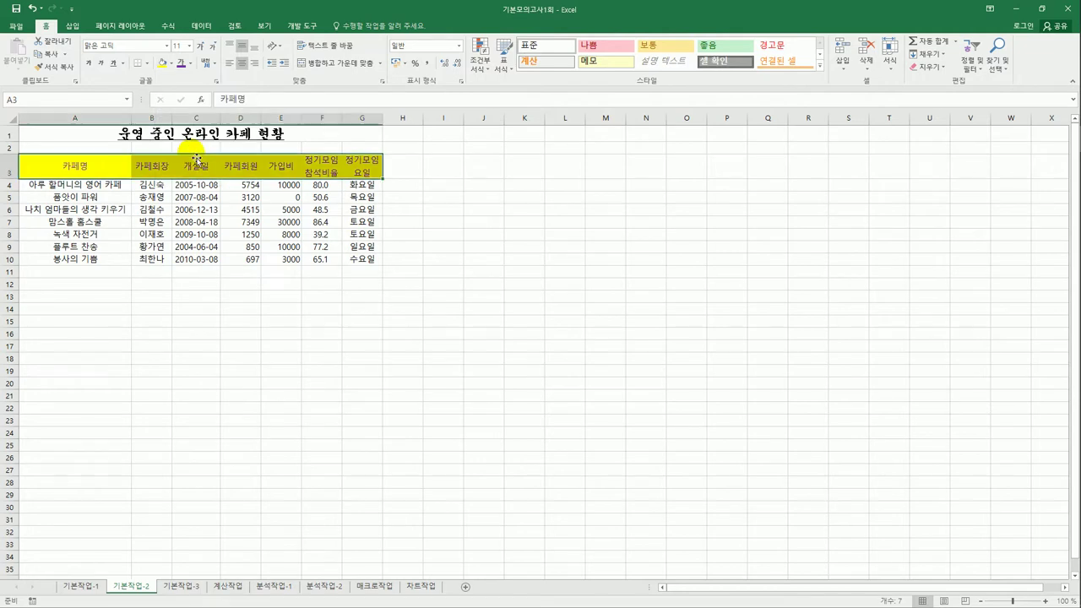
pyautogui.click(356, 171)
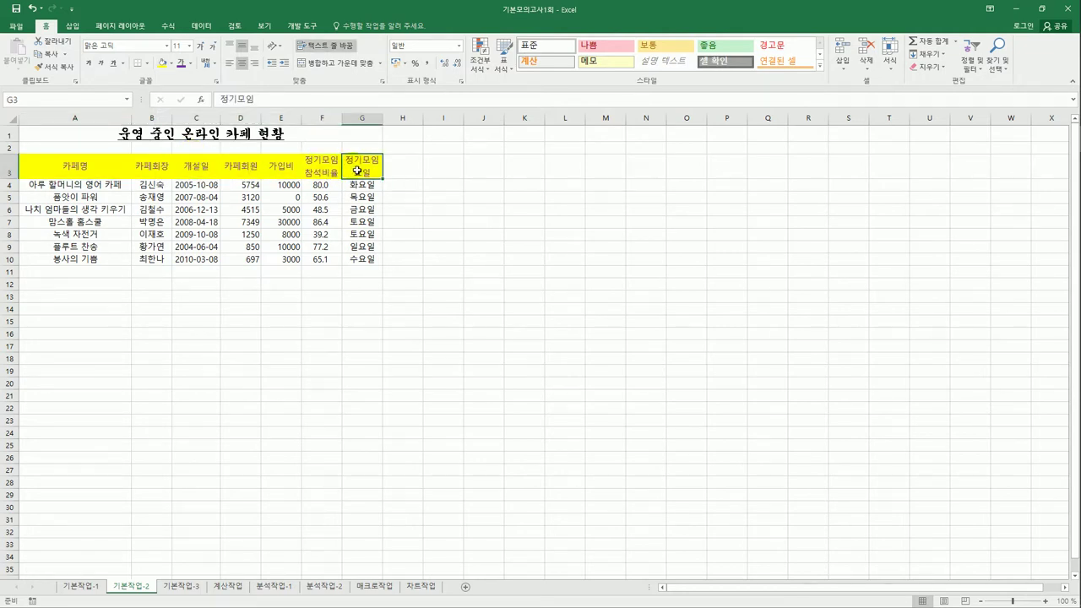
# Apply the custom number format 0.0"%" to the attendance rates in F4:F10.
pyautogui.moveTo(321, 185); pyautogui.dragTo(333, 268)
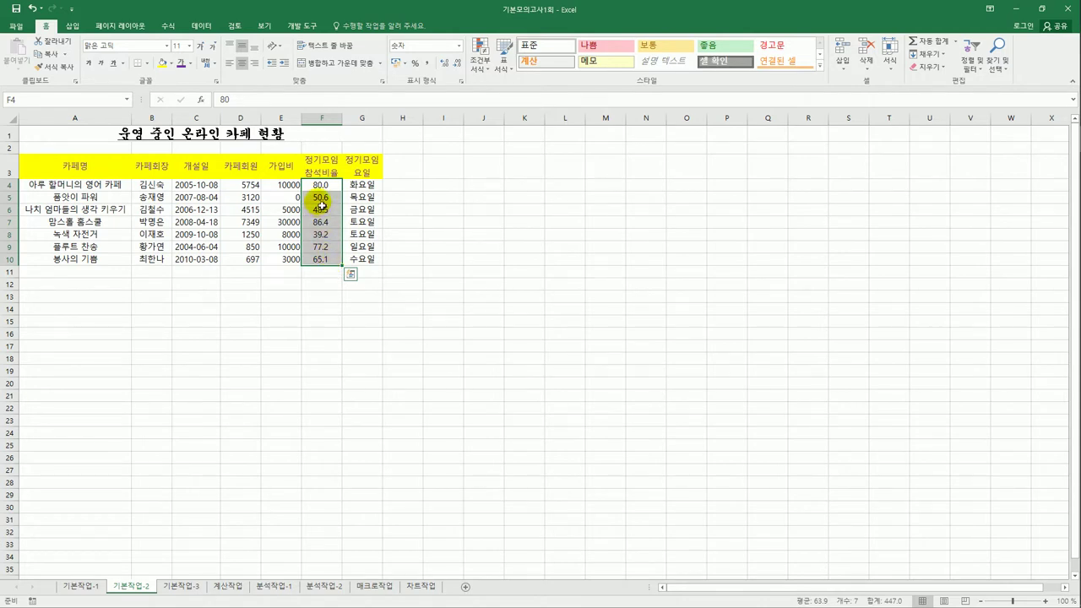
pyautogui.rightClick(322, 205)
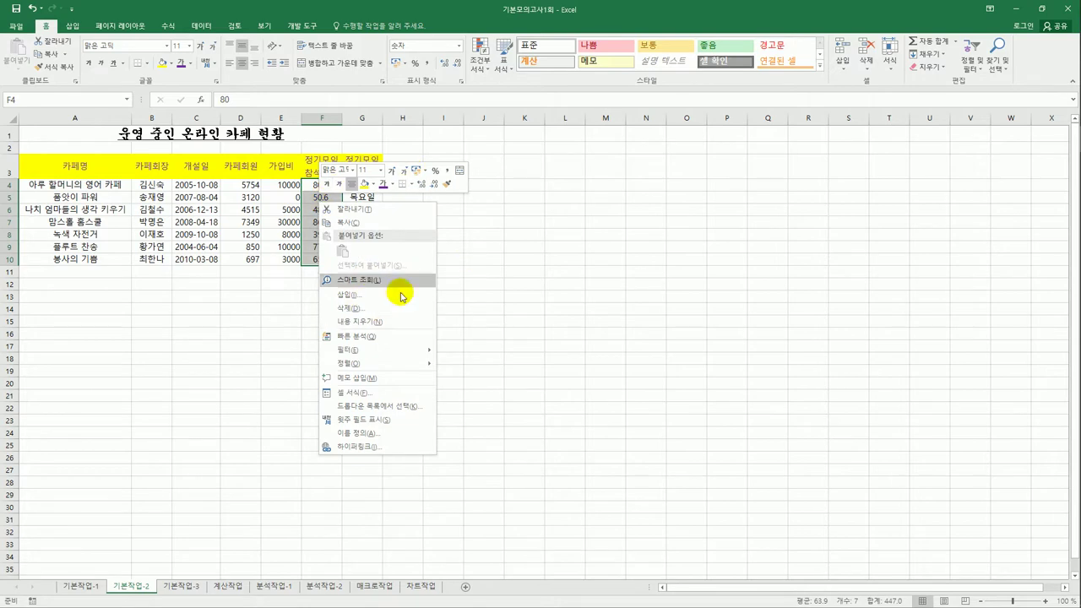
pyautogui.click(401, 393)
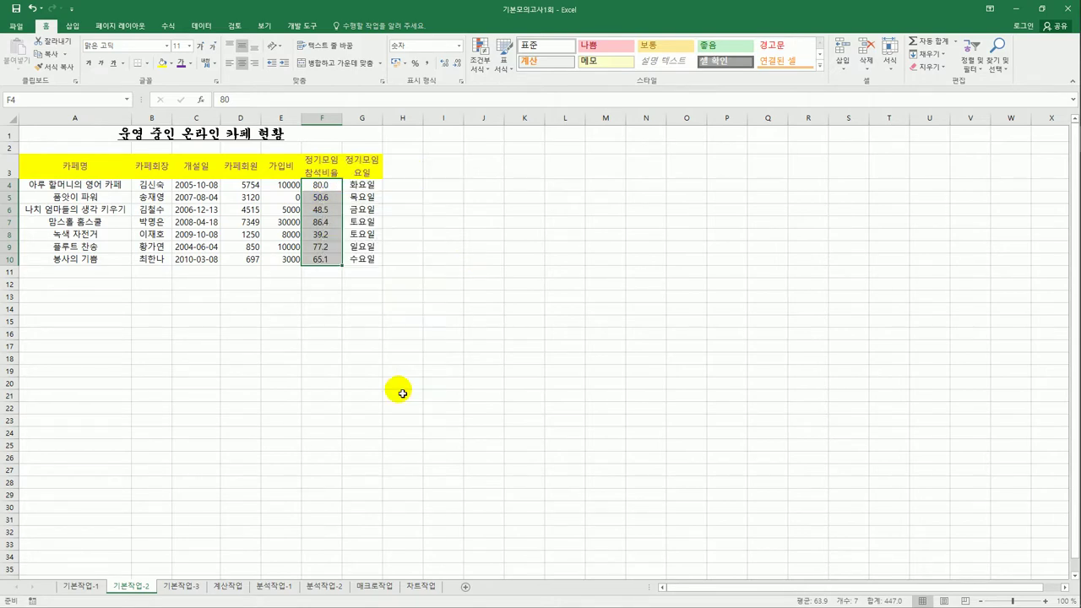
pyautogui.moveTo(390, 247); pyautogui.dragTo(543, 141)
pyautogui.click(436, 272)
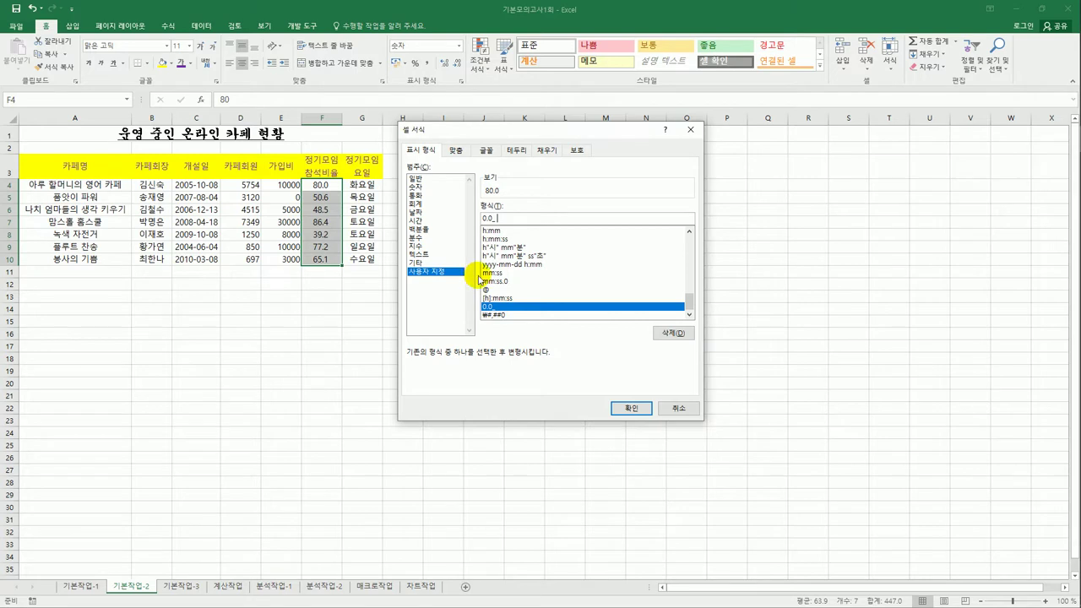
pyautogui.press('BackSpace')
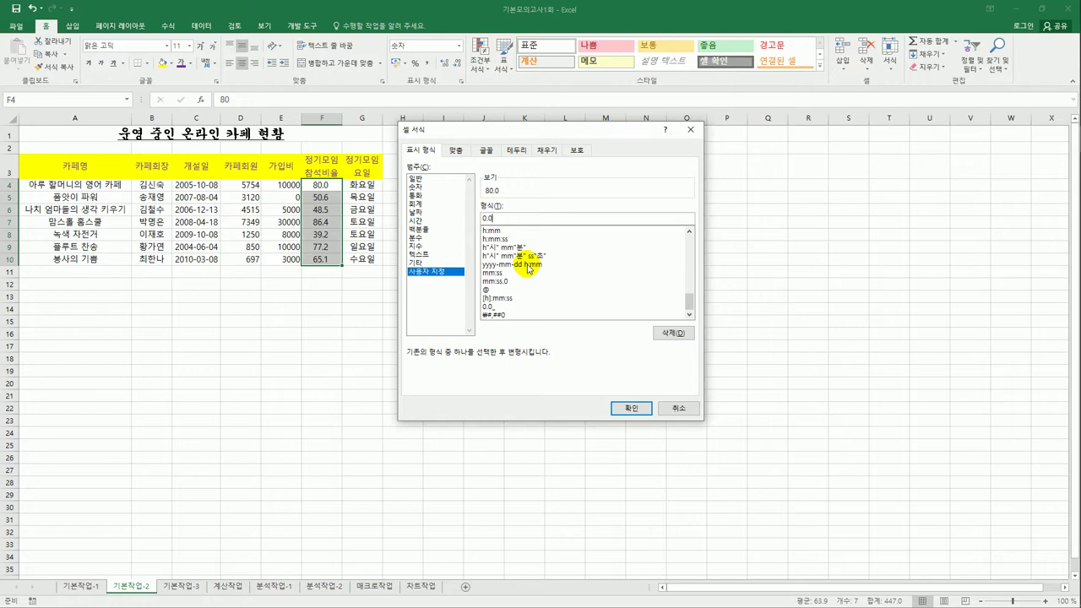
pyautogui.write('"%"')
pyautogui.click(630, 408)
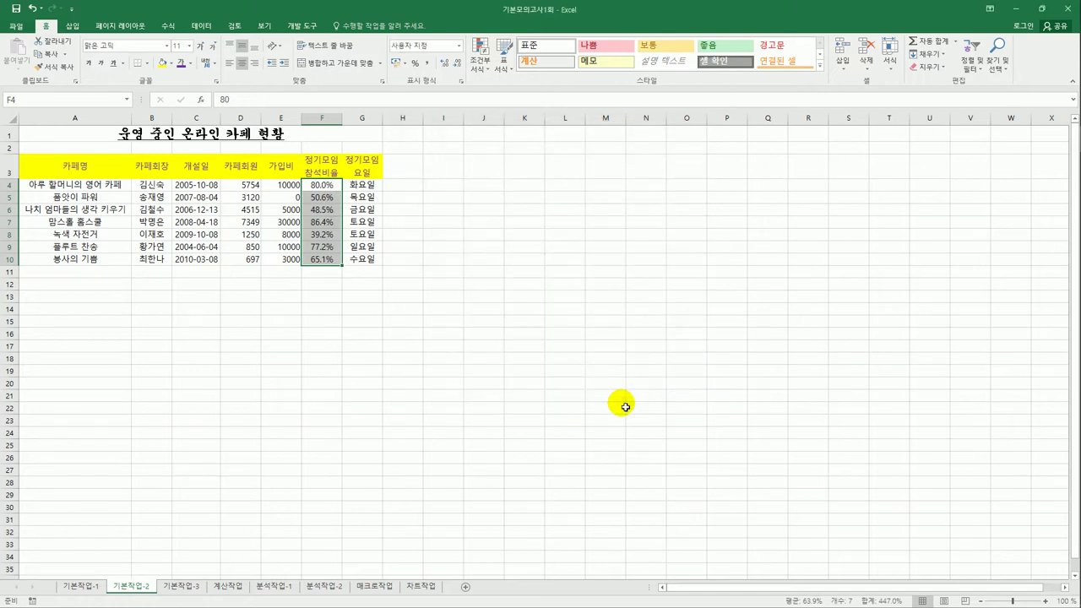
pyautogui.click(251, 225)
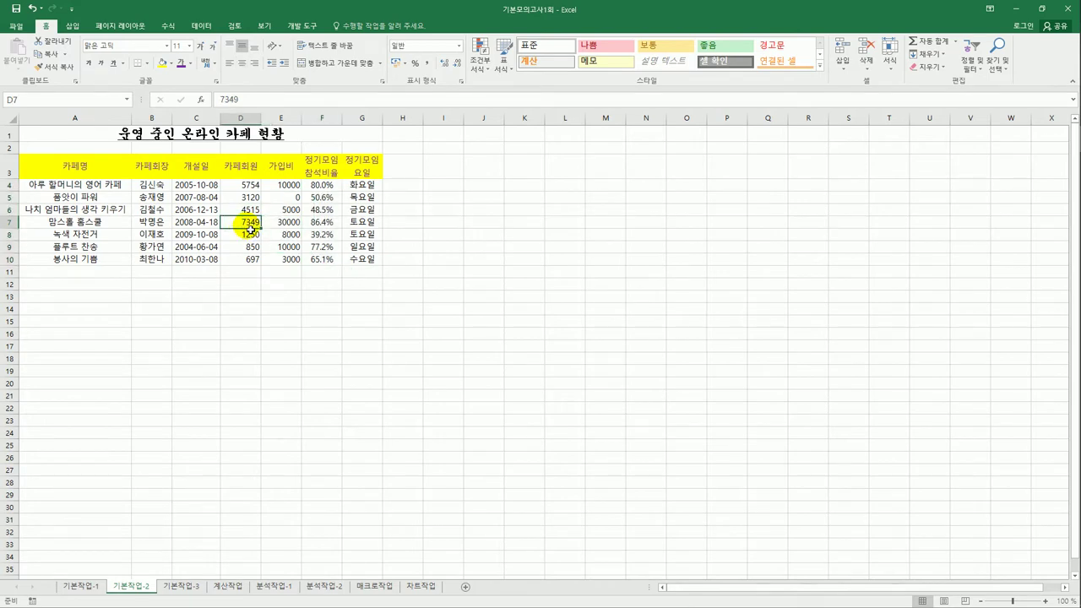
# Add the memo "가장 많은 회원수" to cell D7, replacing the default author text, and keep it always displayed.
pyautogui.rightClick(251, 228)
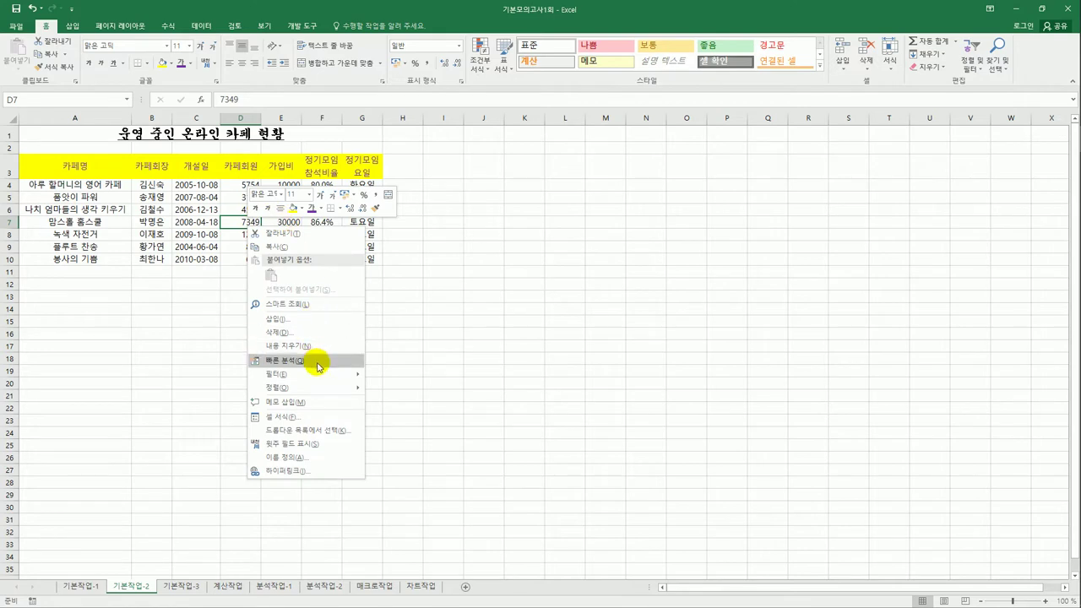
pyautogui.click(314, 403)
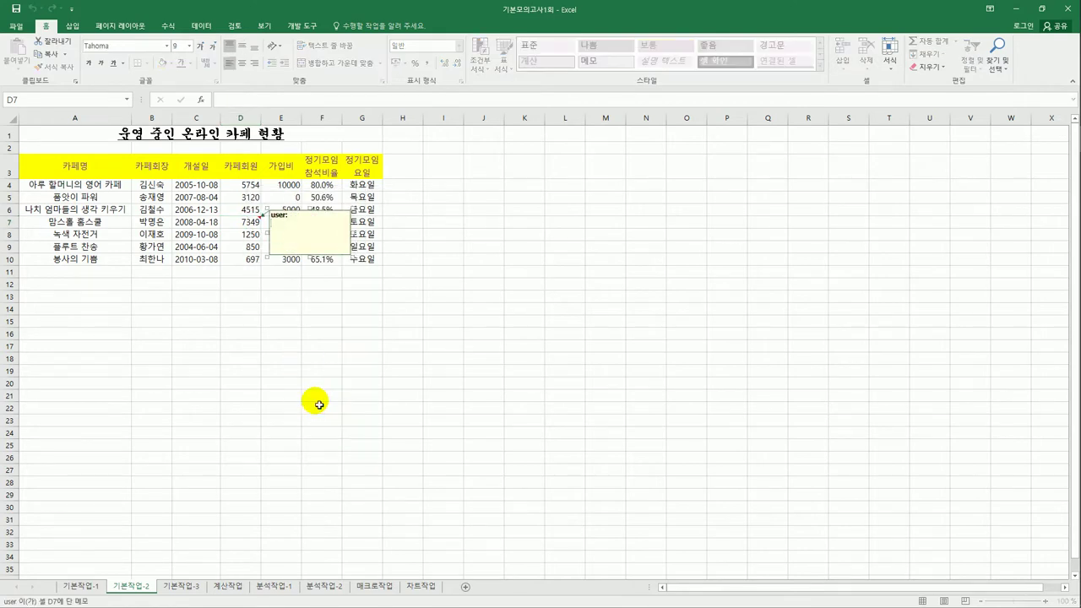
pyautogui.hotkey('ctrl', 'a')
pyautogui.write('가장')
pyautogui.write('많은 회원수')
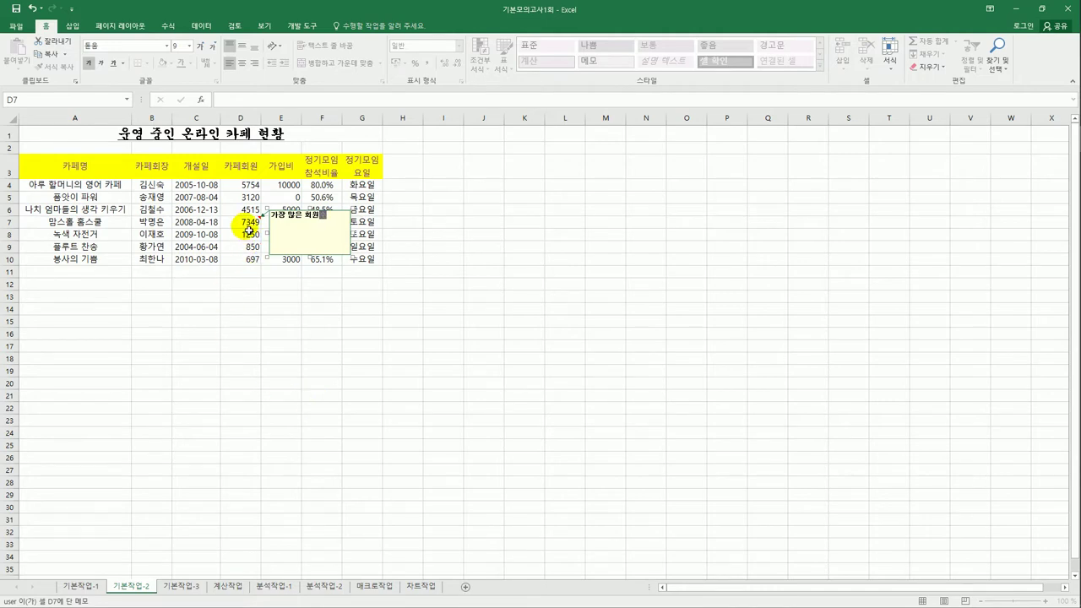
pyautogui.click(250, 228)
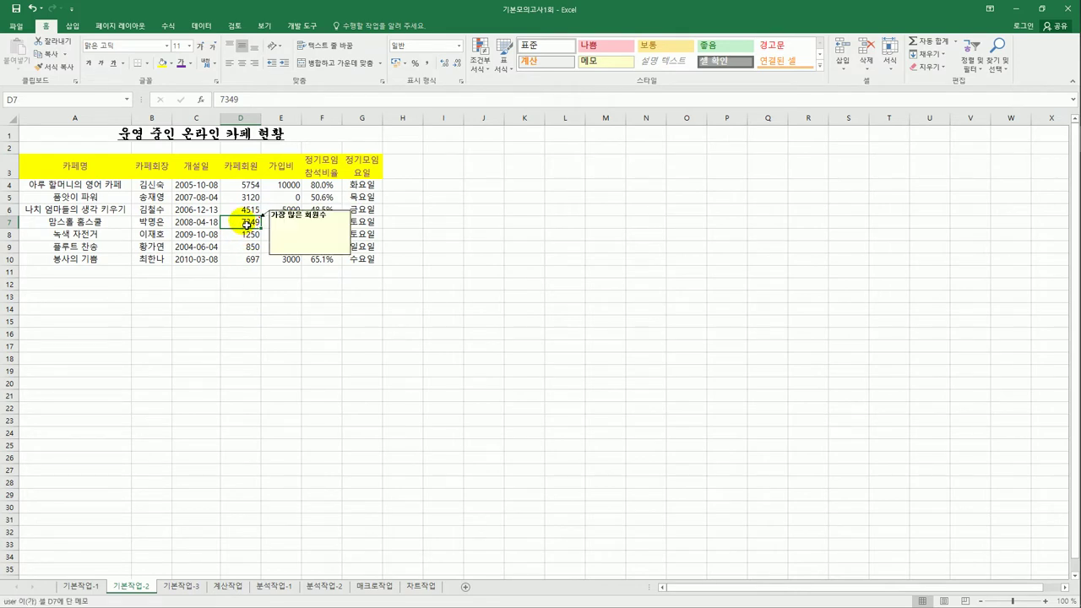
pyautogui.rightClick(247, 224)
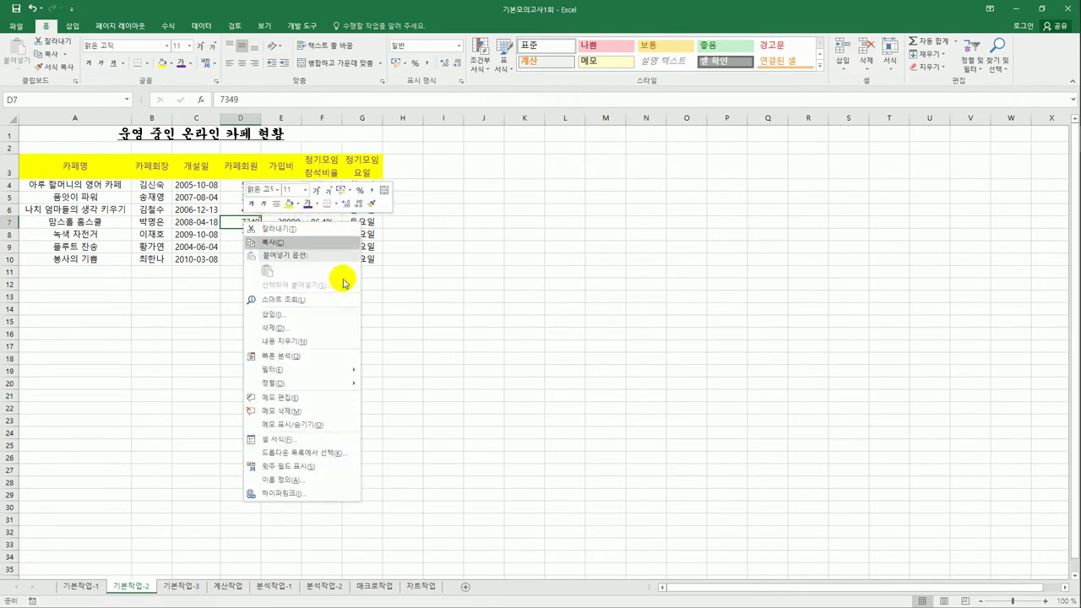
pyautogui.click(335, 430)
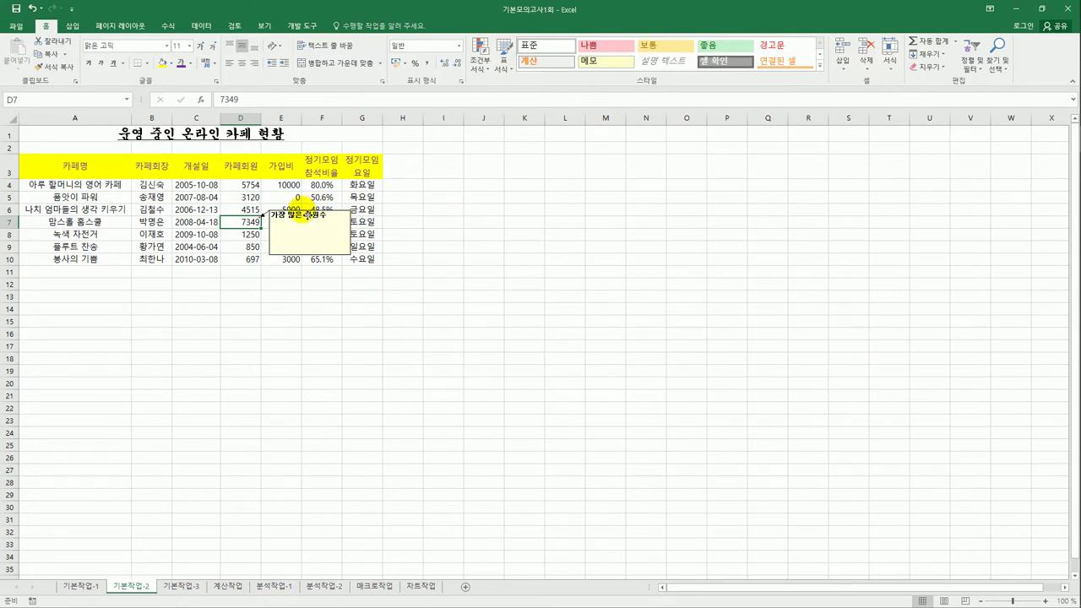
# Set the memo on D7 to automatic size (자동 크기) in its alignment format.
pyautogui.click(309, 218)
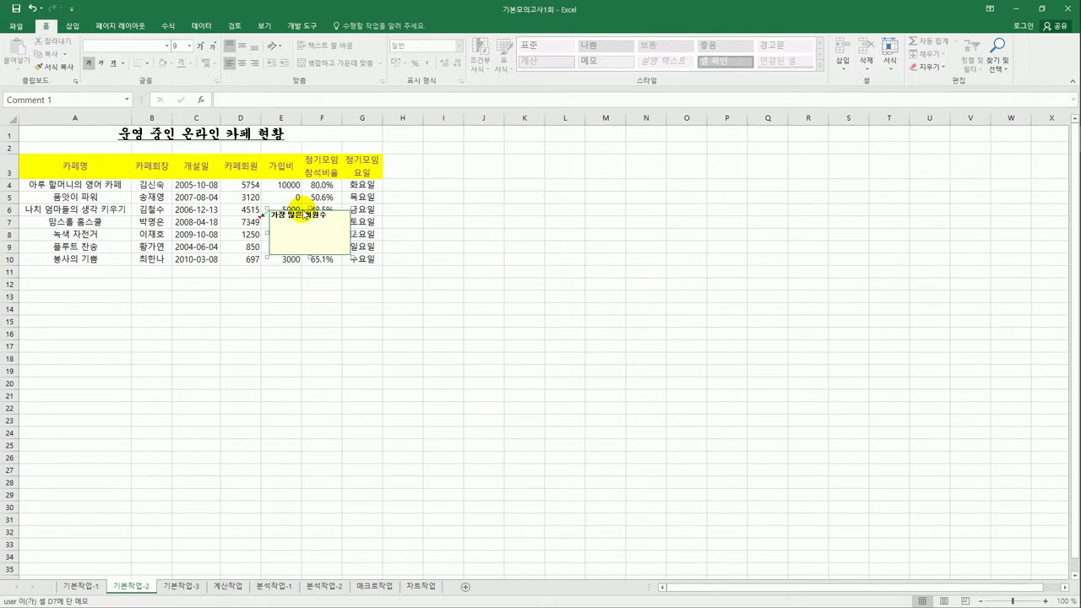
pyautogui.rightClick(304, 211)
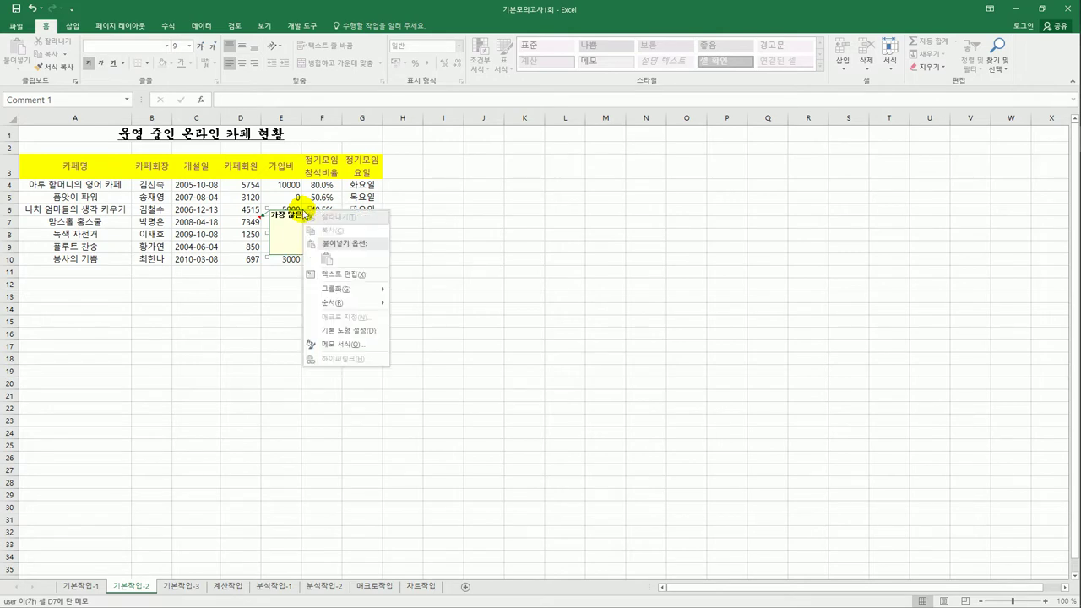
pyautogui.click(341, 344)
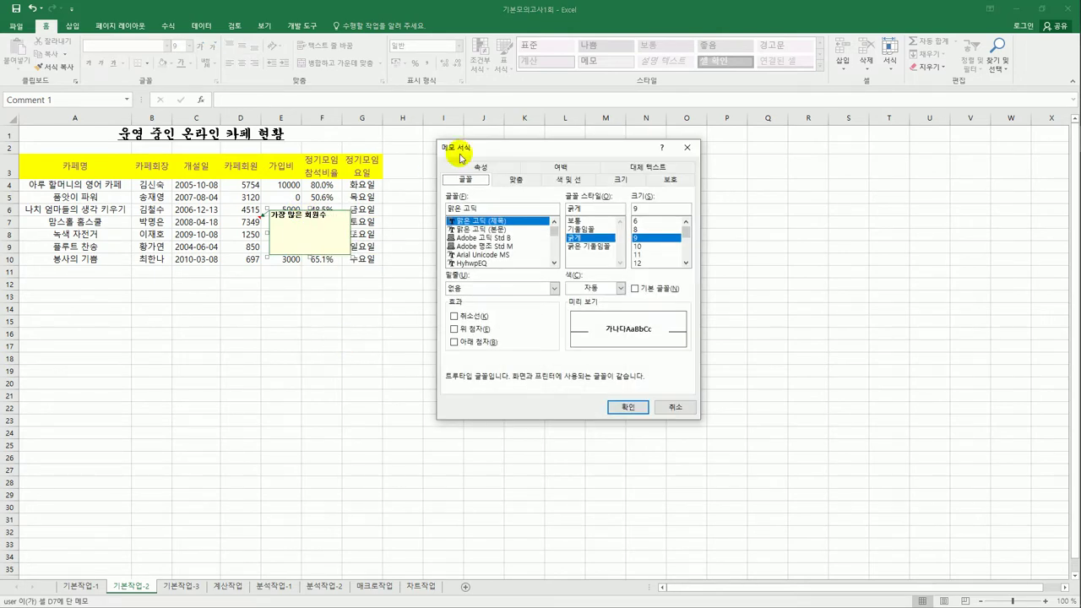
pyautogui.click(517, 182)
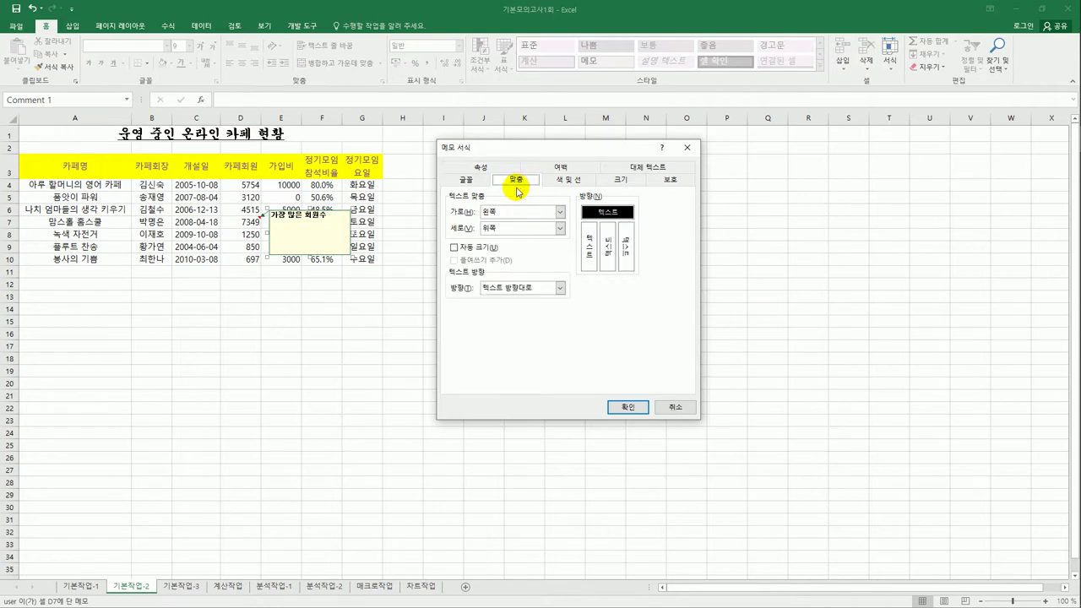
pyautogui.click(485, 248)
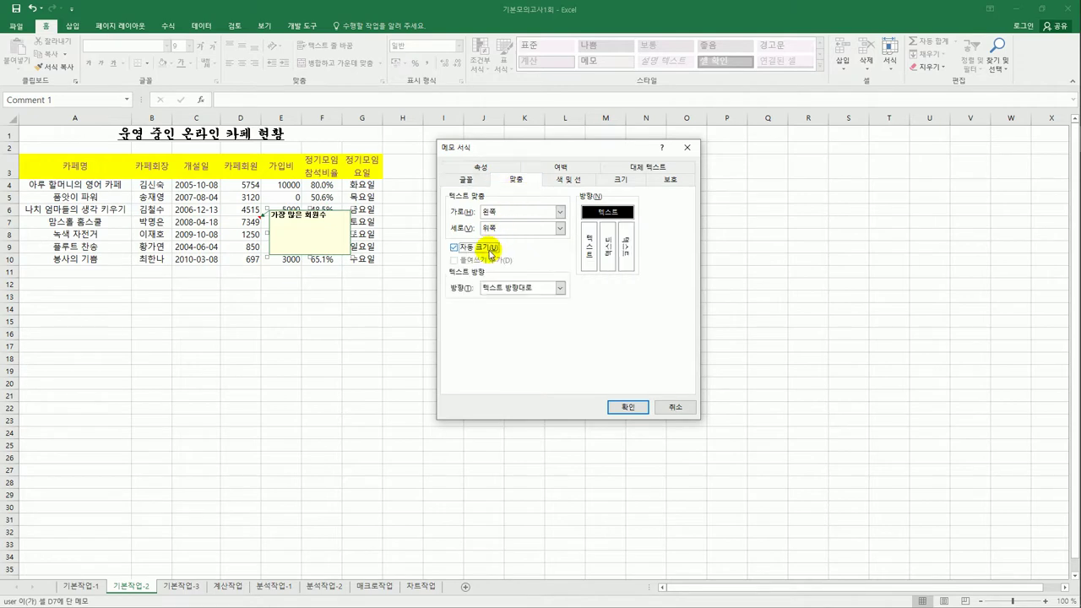
pyautogui.click(628, 407)
pyautogui.click(411, 363)
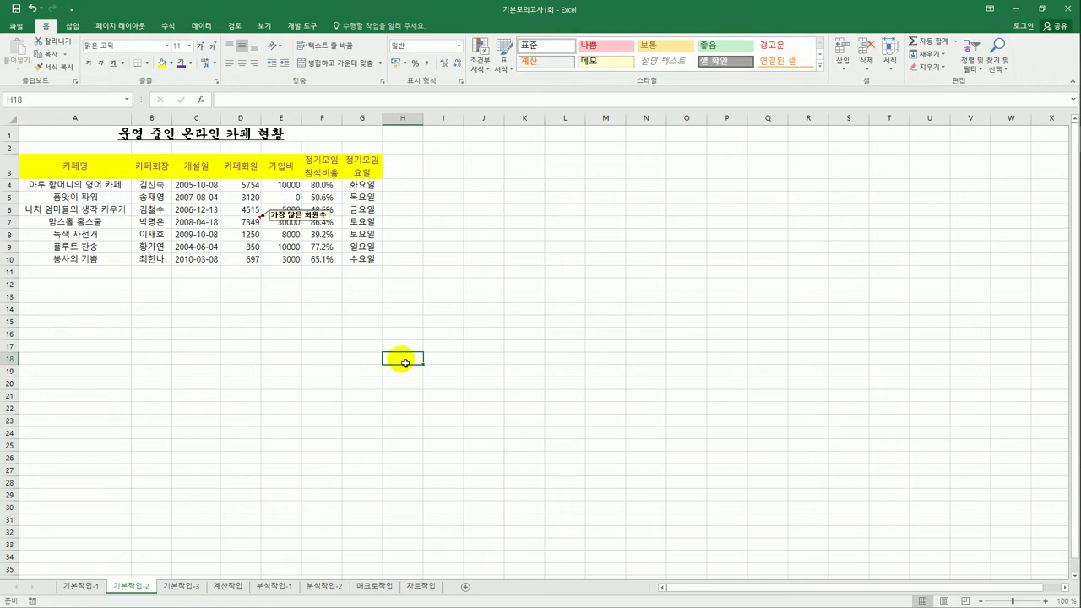
# Apply all borders (모든 테두리) to the table range A3:G10.
pyautogui.moveTo(92, 160); pyautogui.dragTo(364, 266)
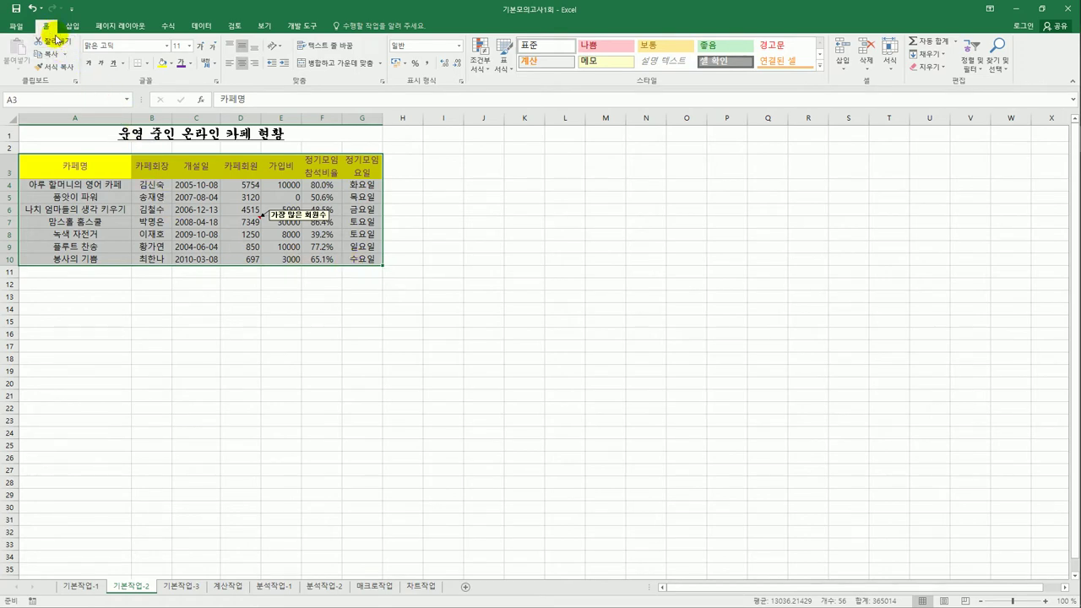
pyautogui.click(146, 63)
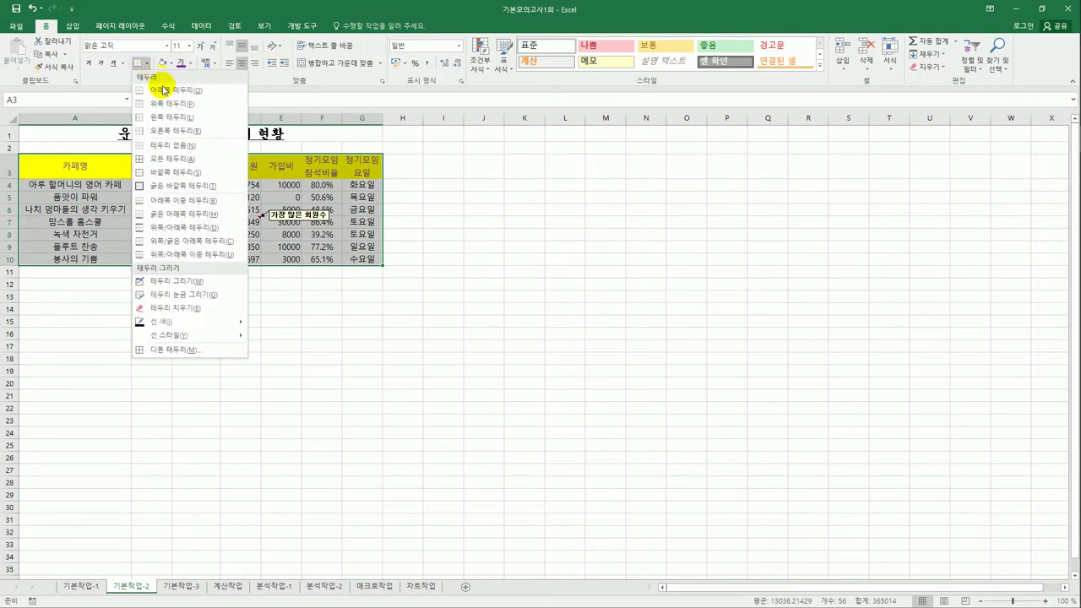
pyautogui.click(173, 158)
pyautogui.click(463, 312)
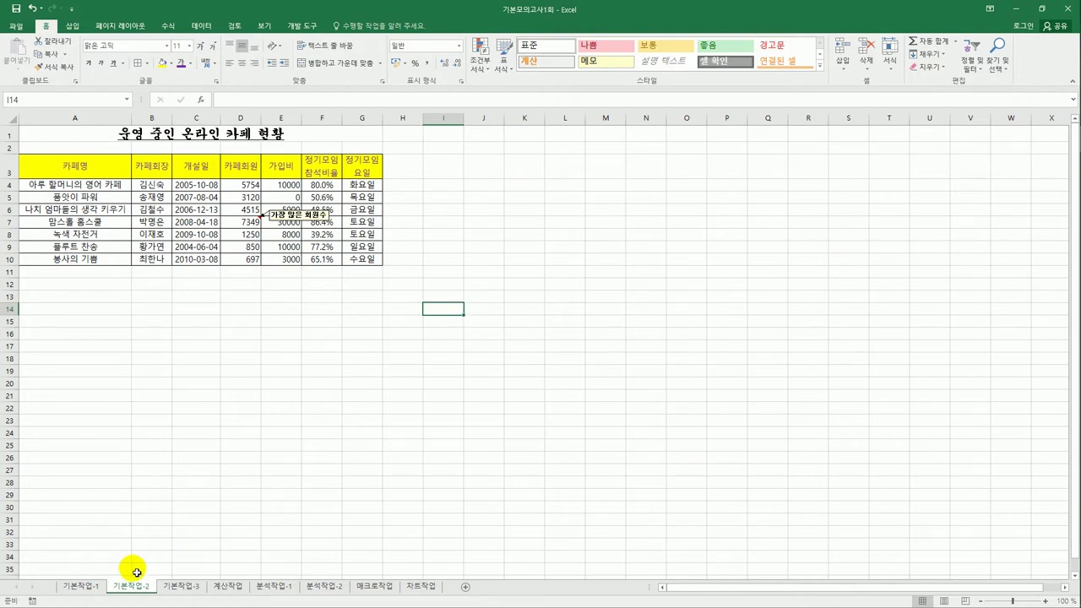
# On the 기본작업-3 sheet, create a new formula-based conditional formatting rule for B5:H13.
pyautogui.click(179, 587)
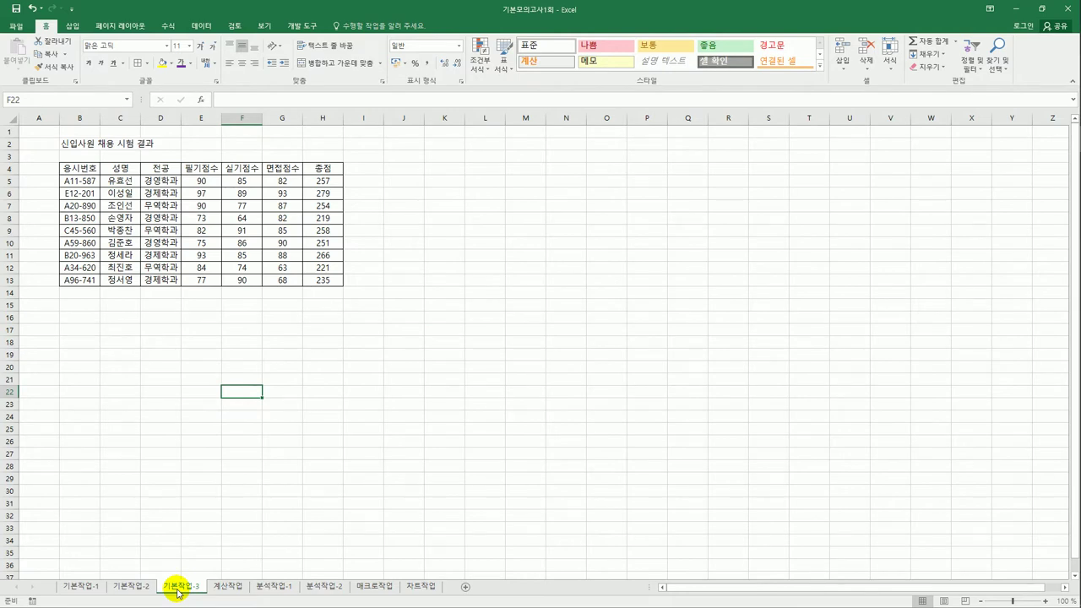
pyautogui.click(82, 185)
pyautogui.moveTo(82, 185); pyautogui.dragTo(313, 282)
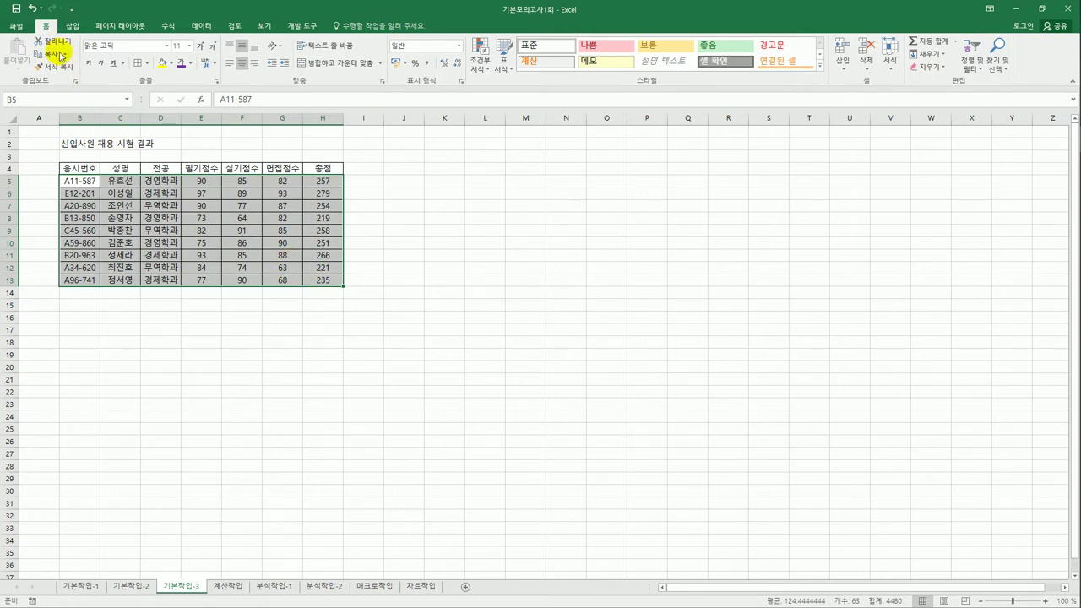
pyautogui.click(481, 66)
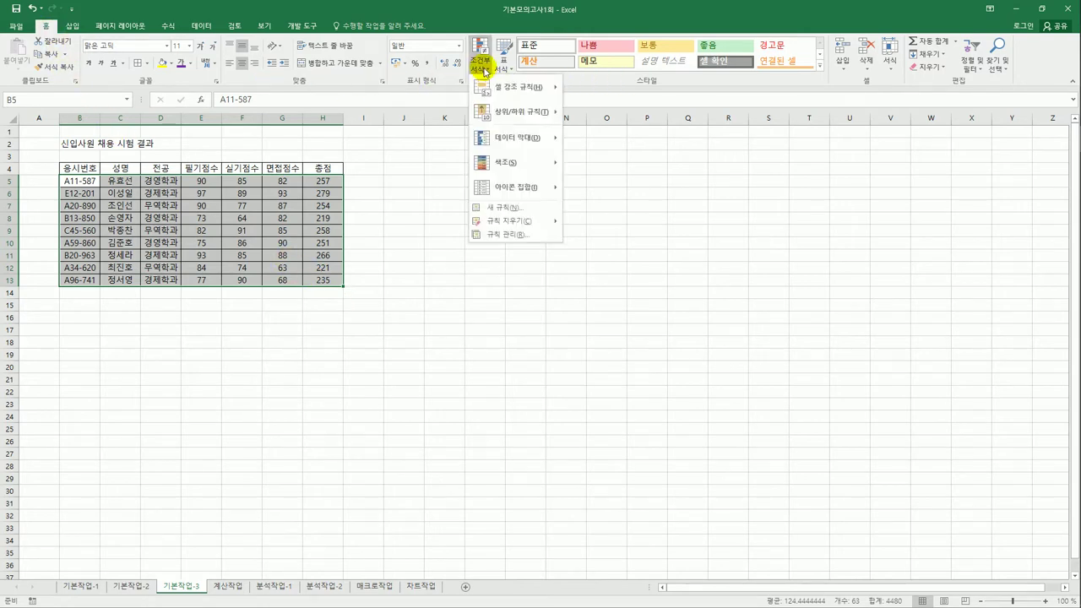
pyautogui.click(544, 213)
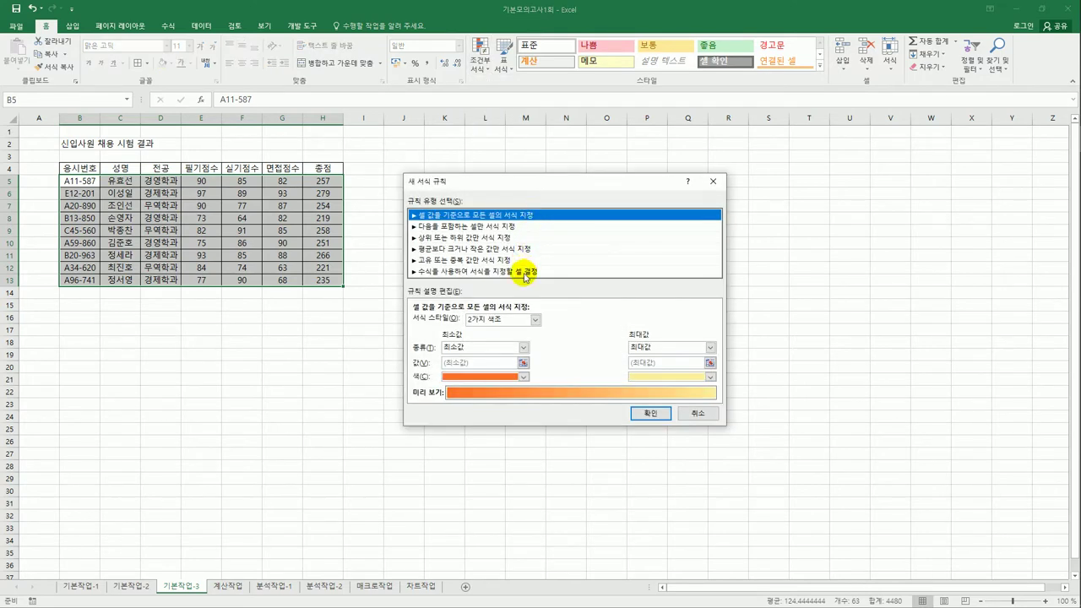
pyautogui.click(521, 272)
pyautogui.moveTo(518, 184); pyautogui.dragTo(524, 143)
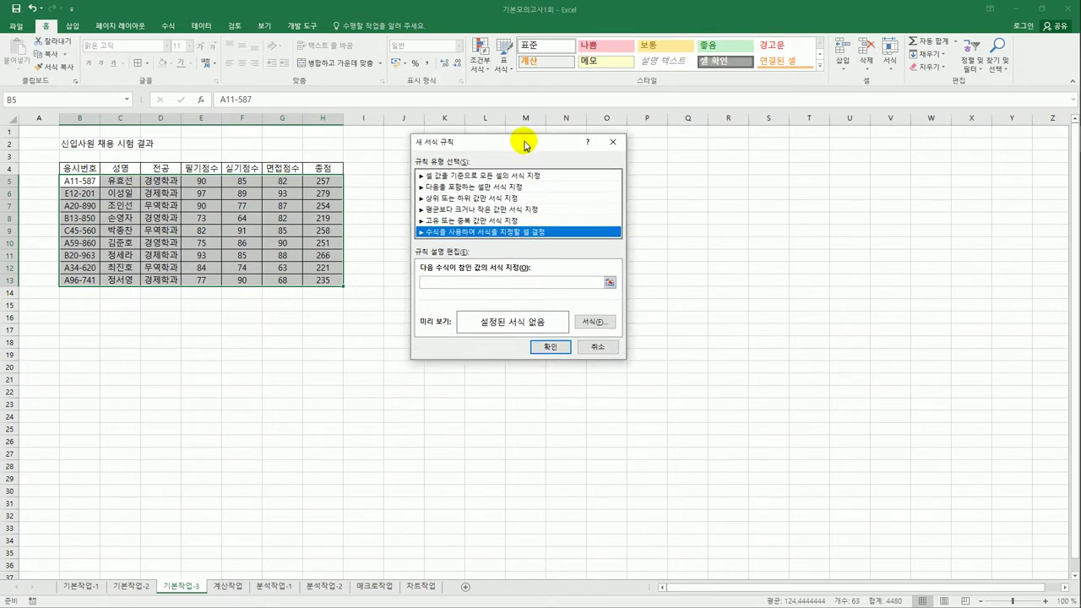
# Begin the rule's OR formula with the condition $D5="경영학과", fixing only the column of the reference.
pyautogui.click(499, 286)
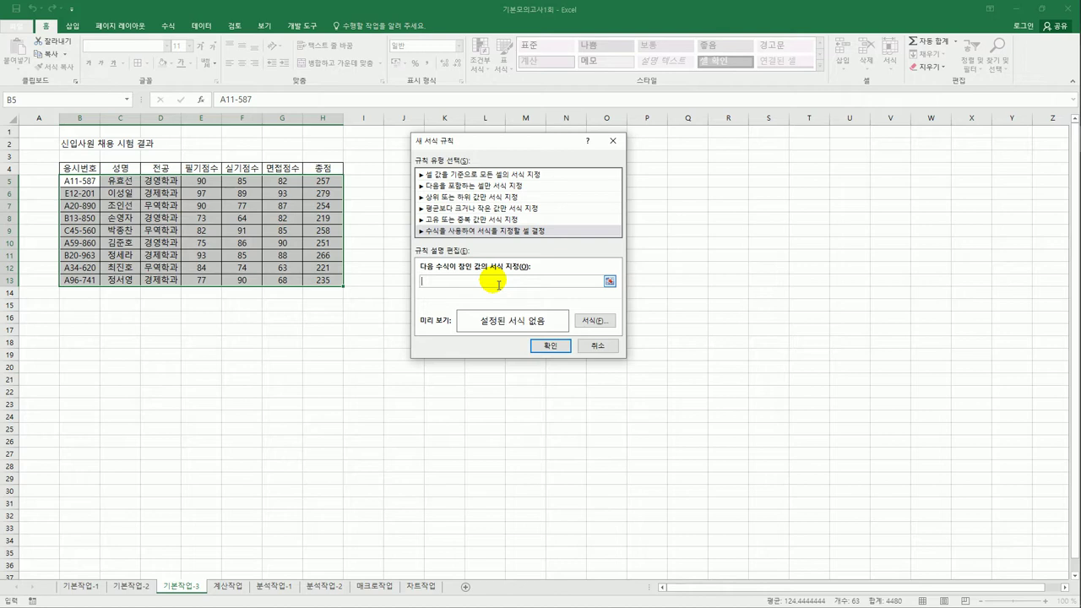
pyautogui.write('=')
pyautogui.write('ㅎ')
pyautogui.write('ㅇ')
pyautogui.click(163, 183)
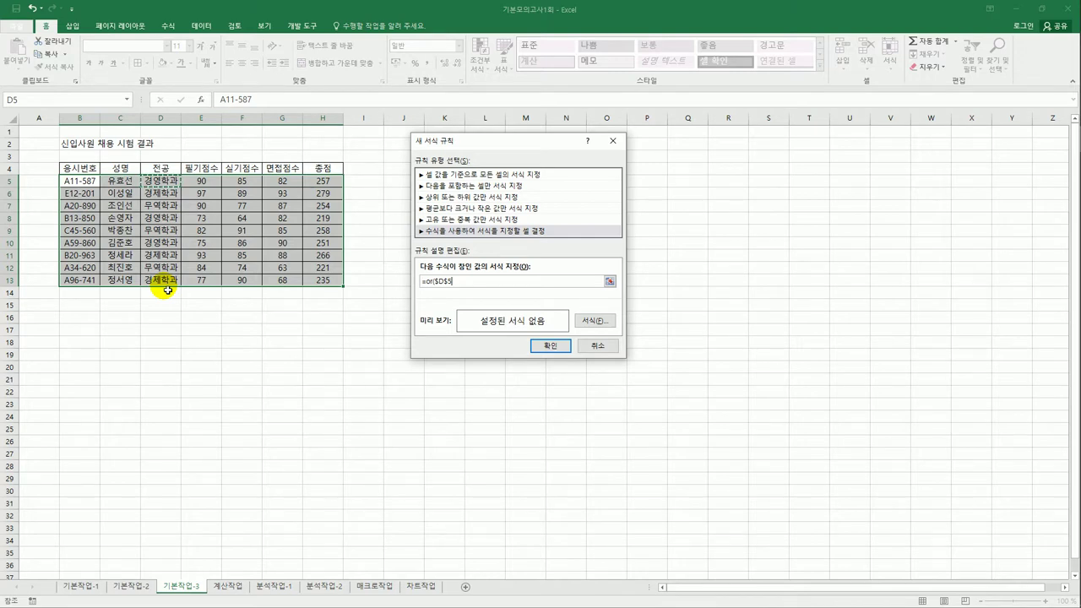
pyautogui.press('F4')
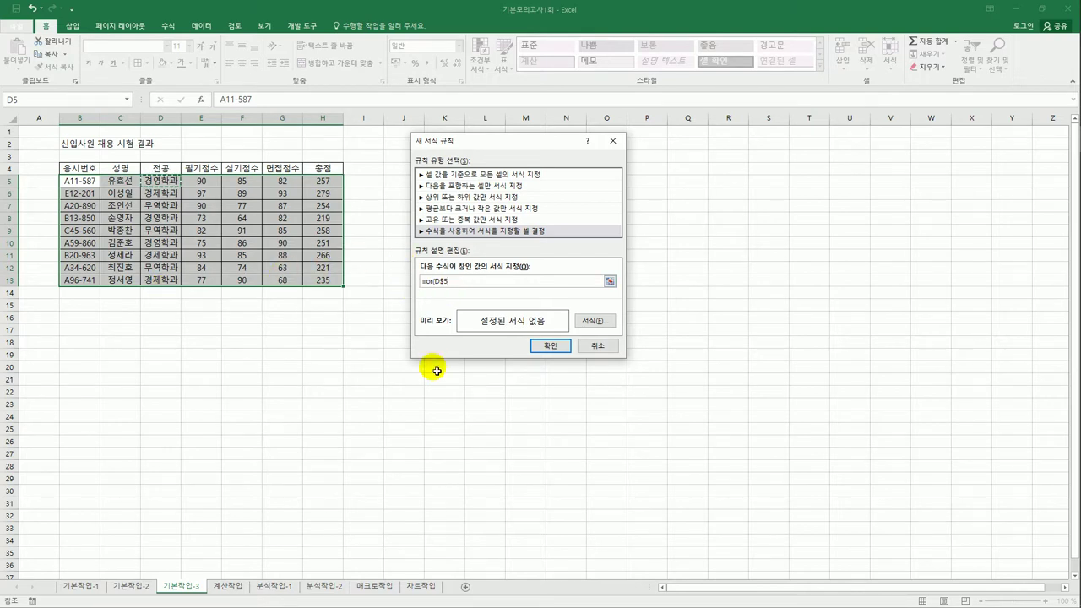
pyautogui.press('F4')
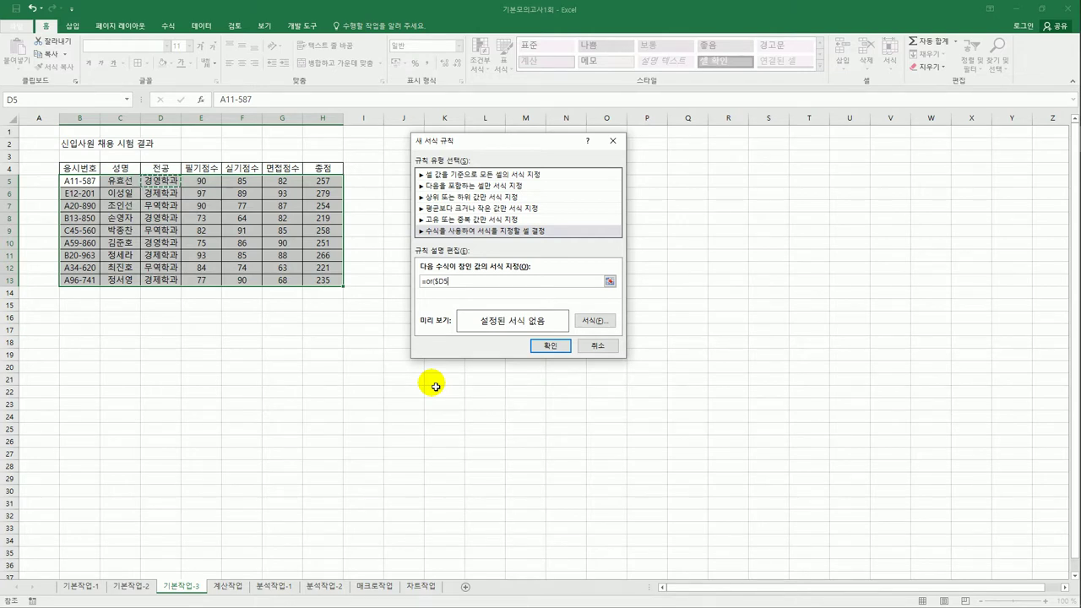
pyautogui.write('=')
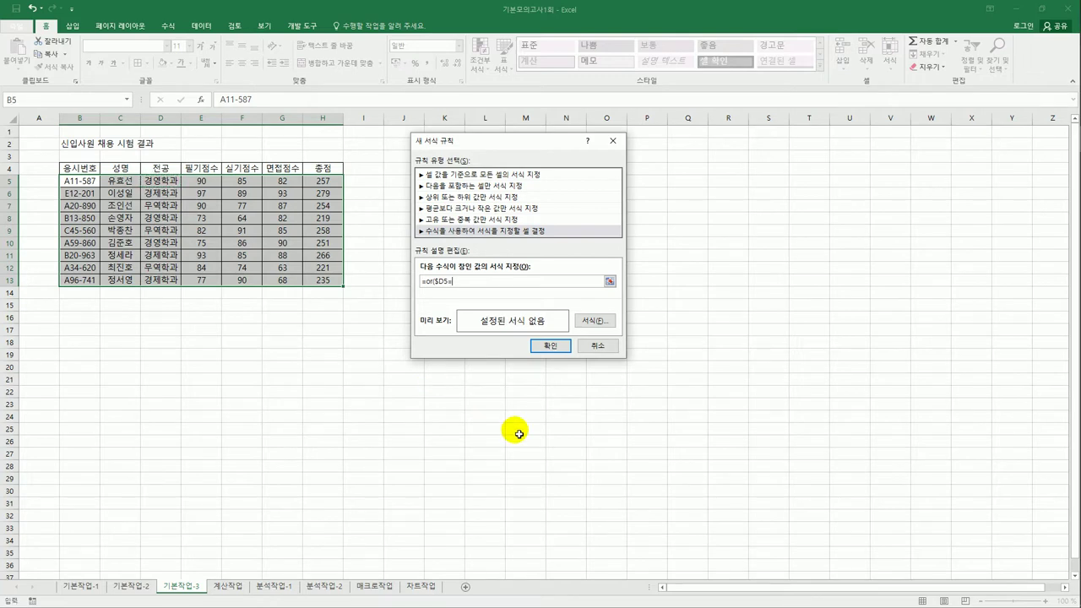
pyautogui.write('"')
pyautogui.write('r')
pyautogui.write('경영학과')
pyautogui.write('",')
# Complete the rule's OR formula with the second condition $H5>=260, fixing only the column.
pyautogui.click(331, 180)
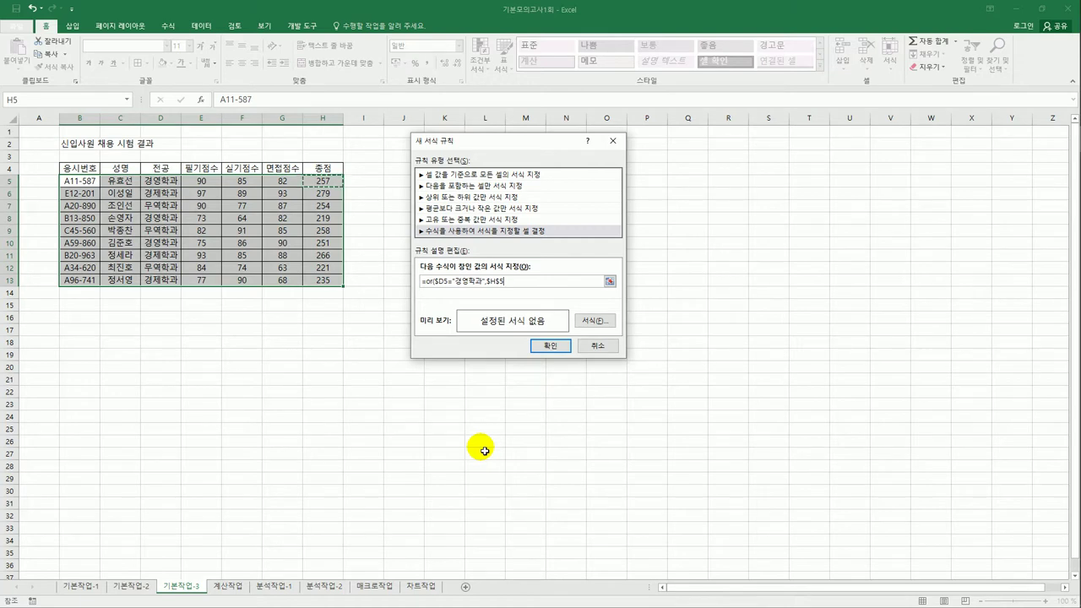
pyautogui.press('F4')
pyautogui.press('F4')
pyautogui.write('>=260')
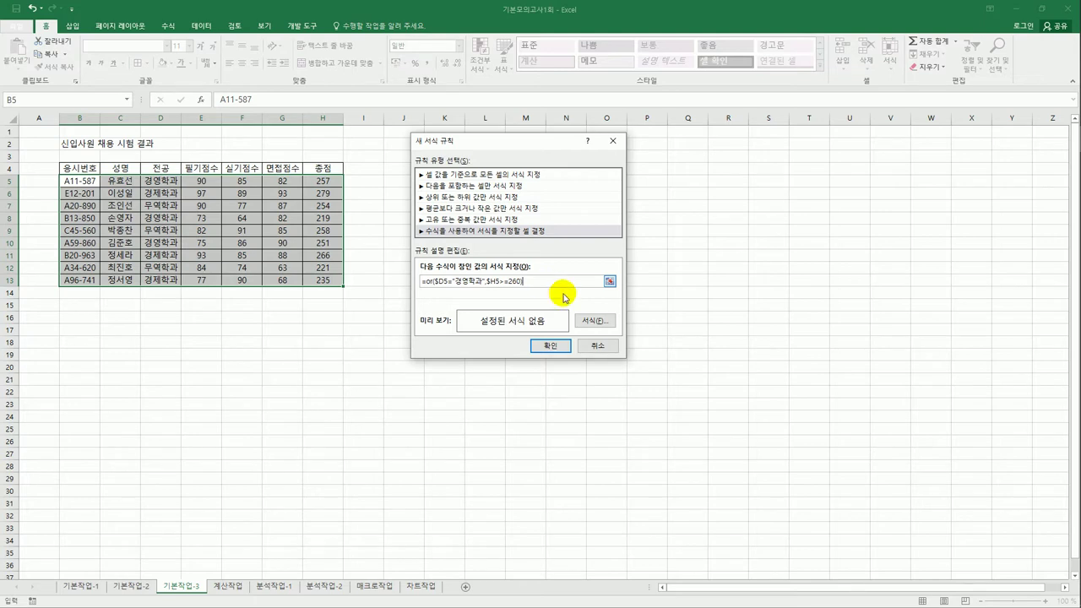
# Give the rule the standard blue font color and the 굵은 기울임꼴 style, and apply it to the range.
pyautogui.click(591, 321)
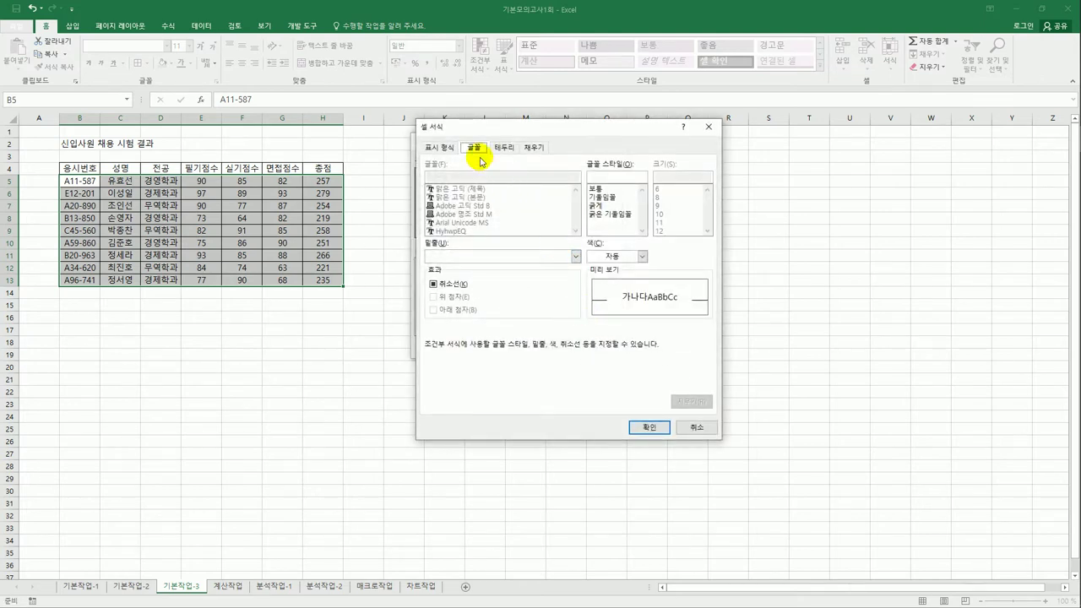
pyautogui.click(642, 258)
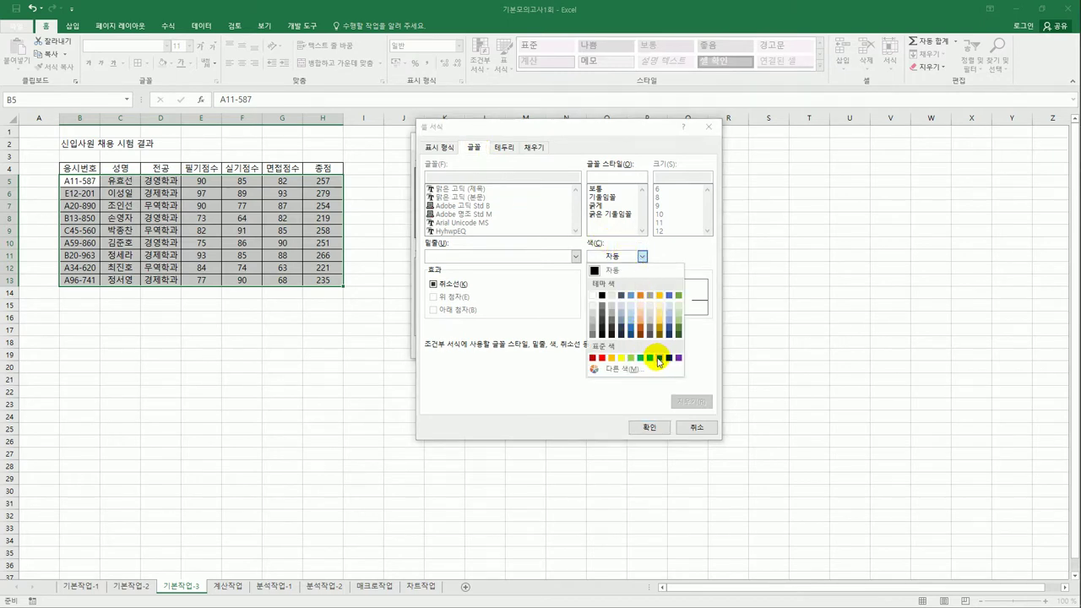
pyautogui.click(658, 359)
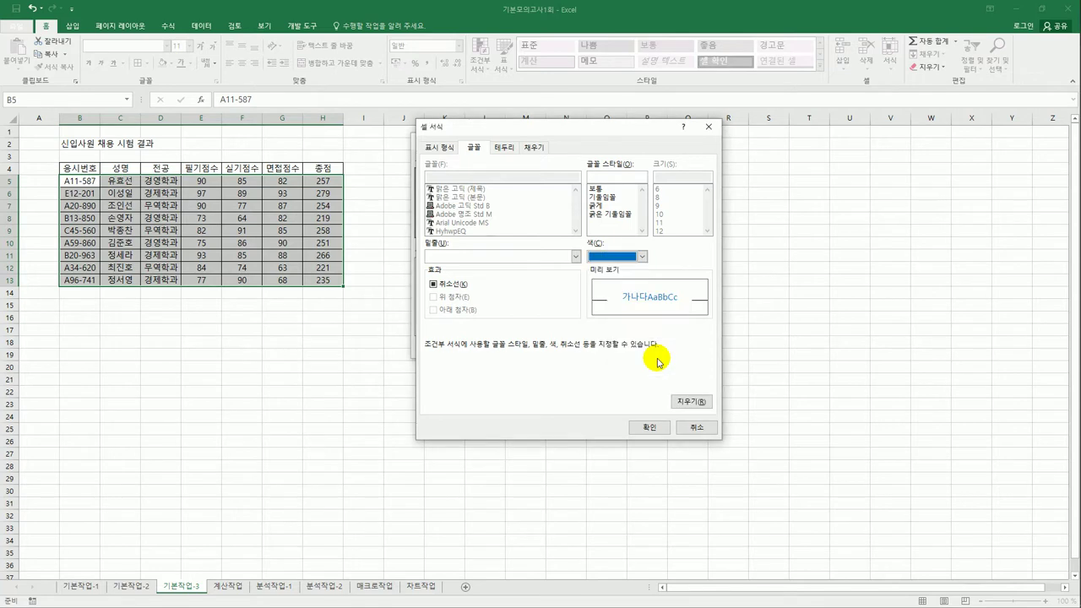
pyautogui.click(615, 215)
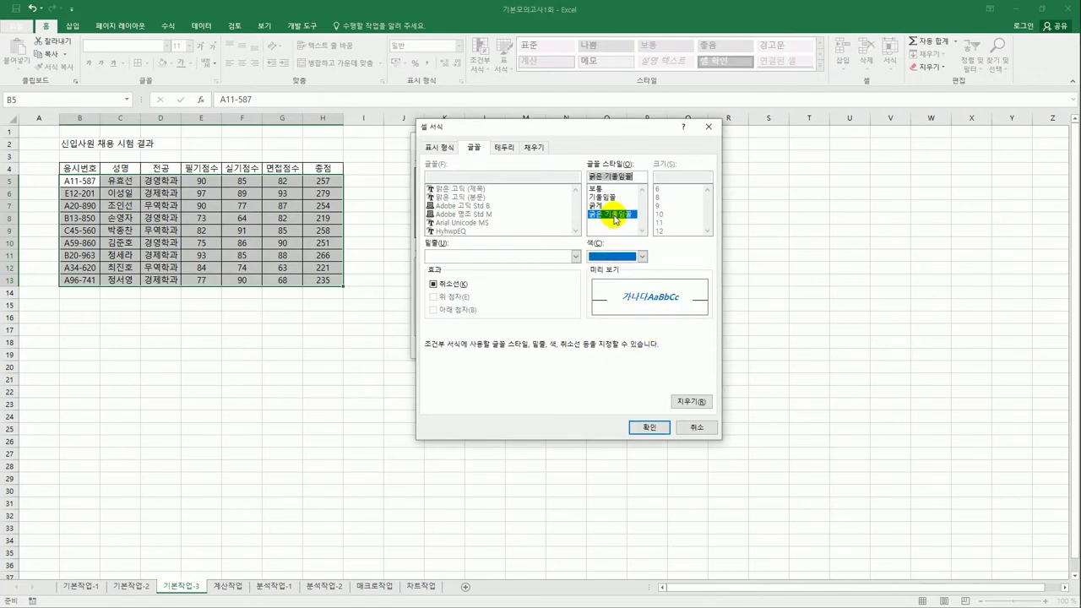
pyautogui.click(648, 426)
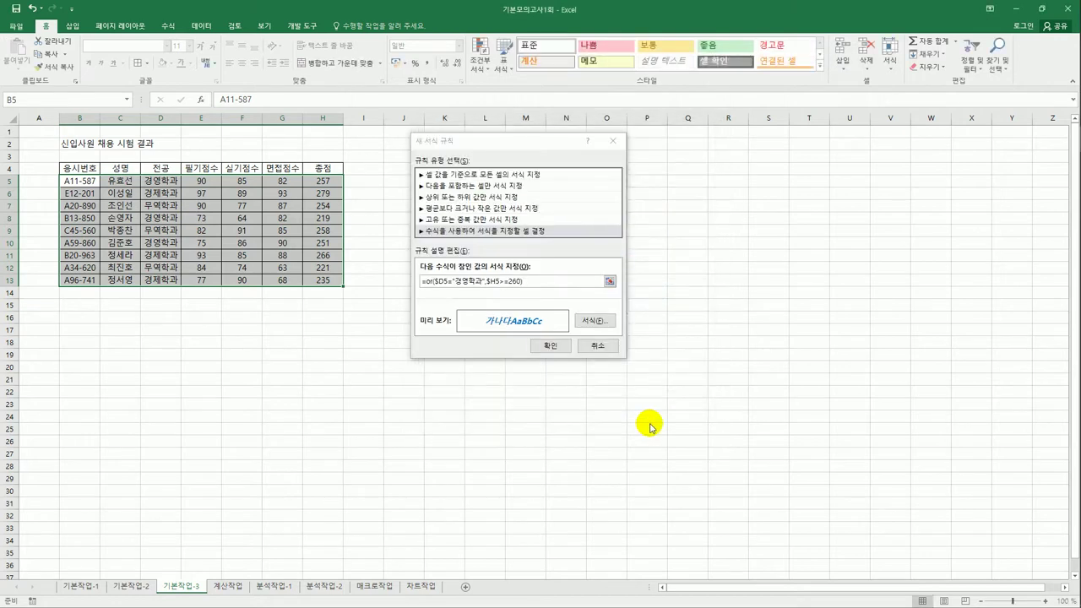
pyautogui.click(560, 346)
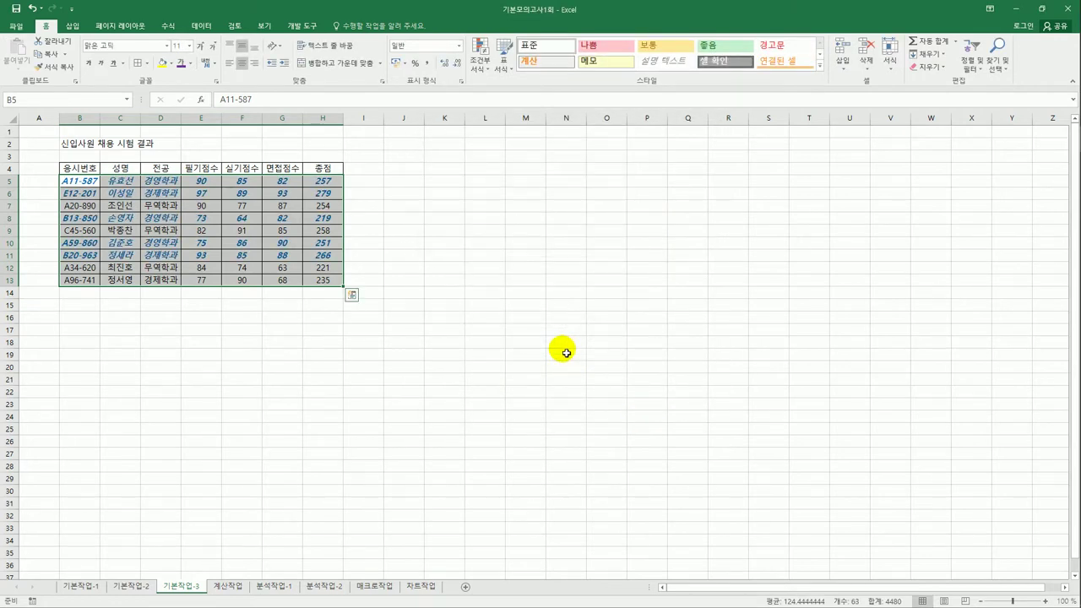
pyautogui.click(163, 183)
pyautogui.click(171, 194)
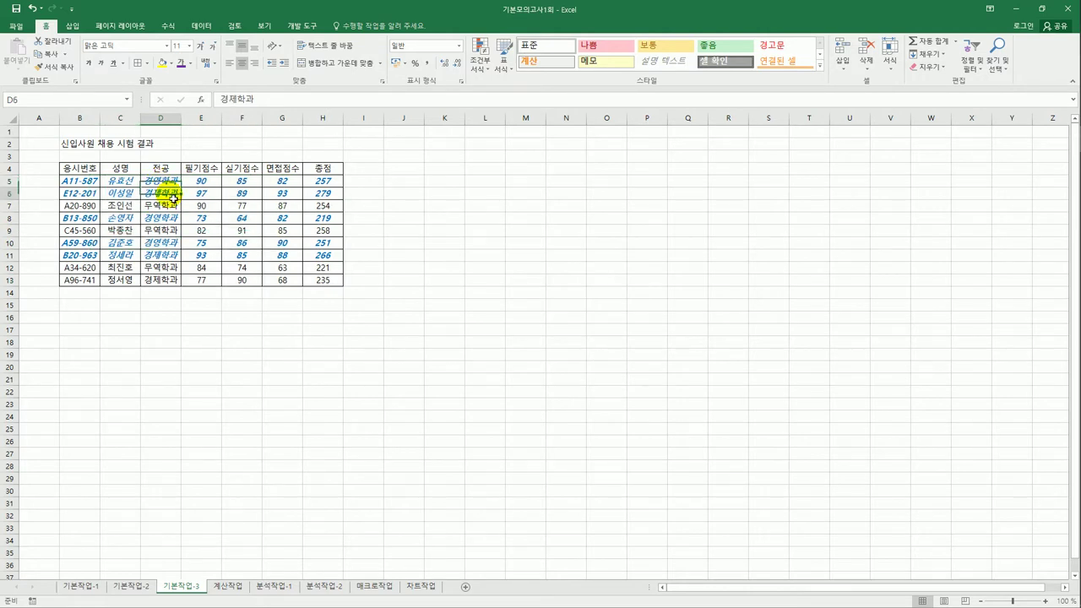
pyautogui.click(310, 195)
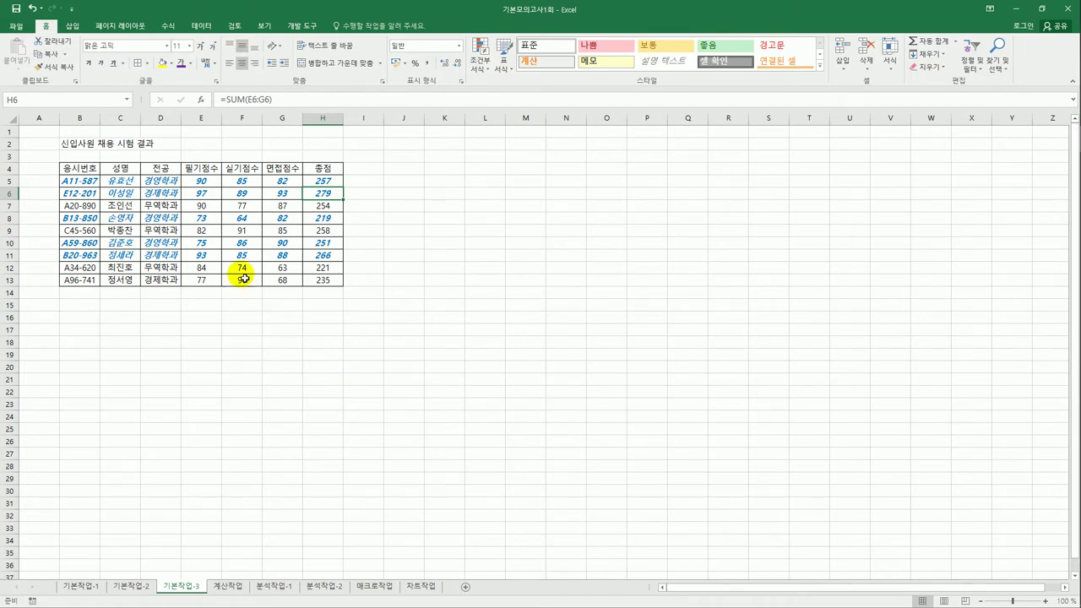
pyautogui.click(337, 256)
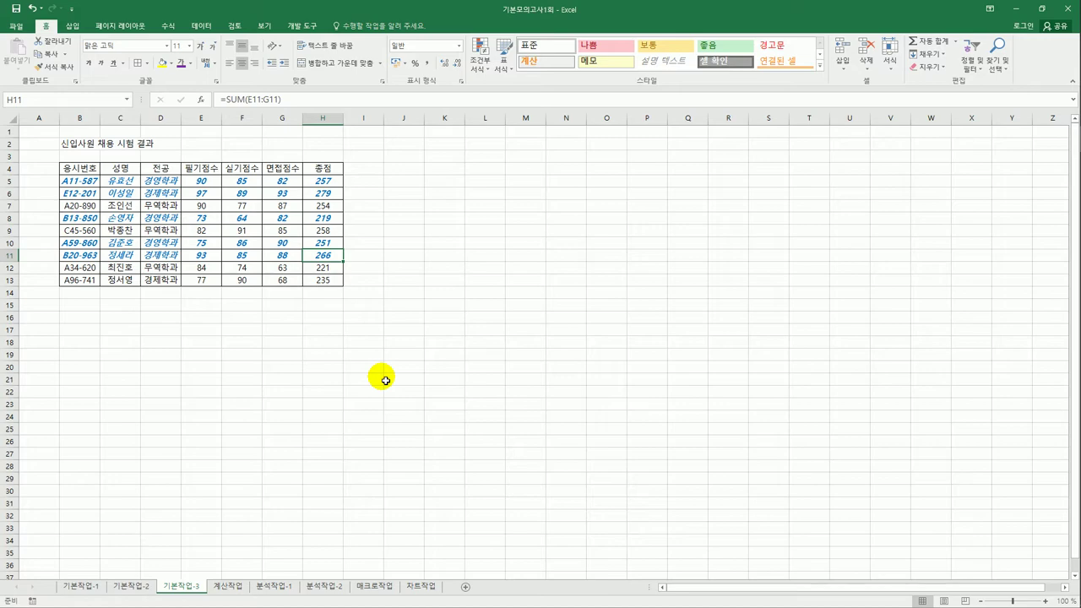
pyautogui.click(89, 585)
pyautogui.click(181, 589)
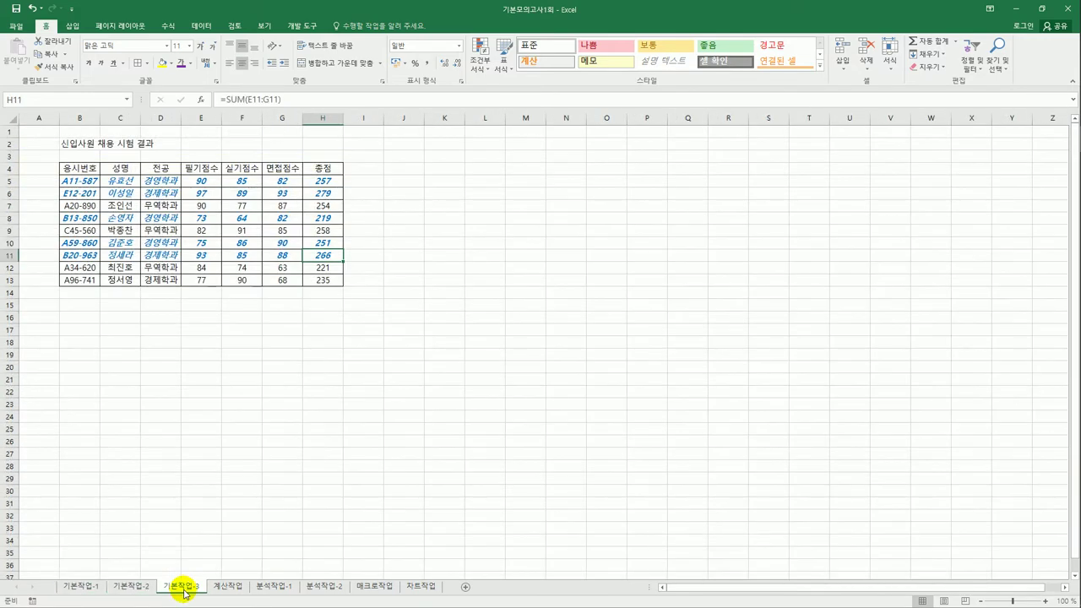
# Go to the 계산작업 sheet and select the first 시상 cell of 표1, F3.
pyautogui.click(228, 586)
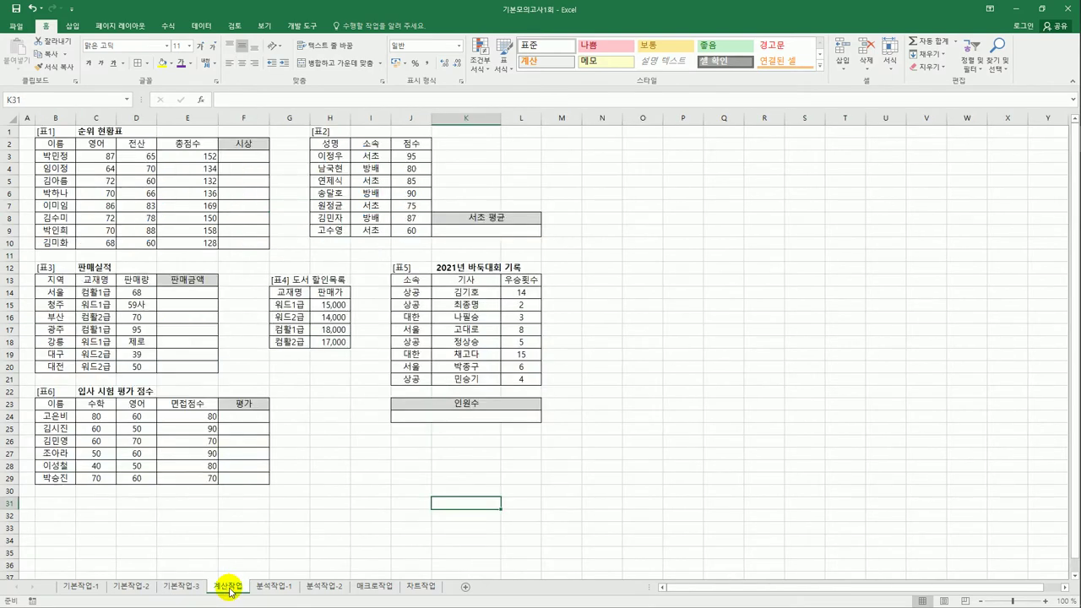
pyautogui.click(250, 155)
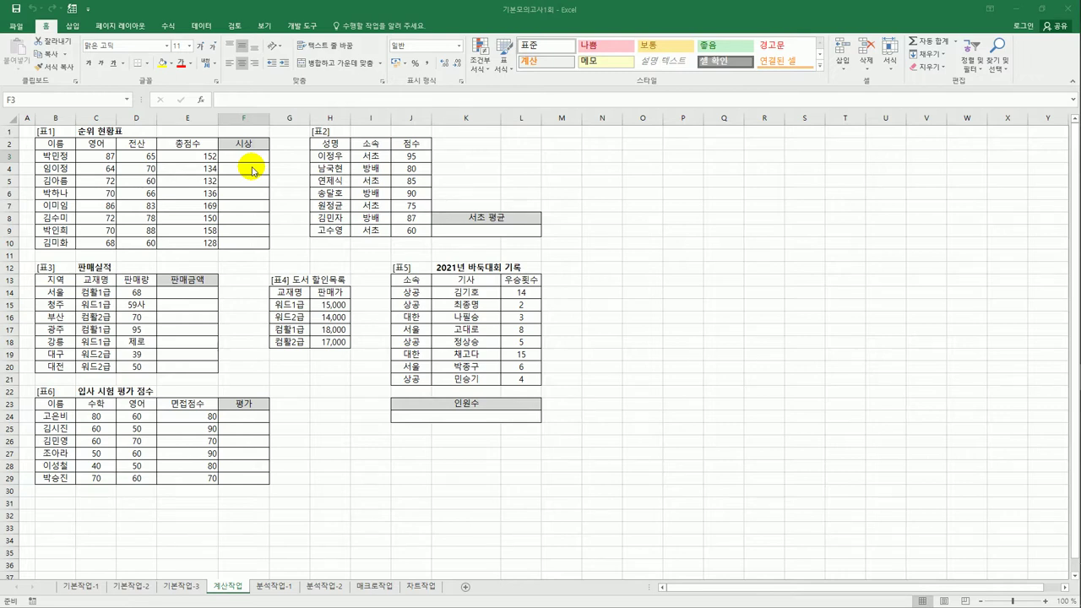
pyautogui.click(253, 158)
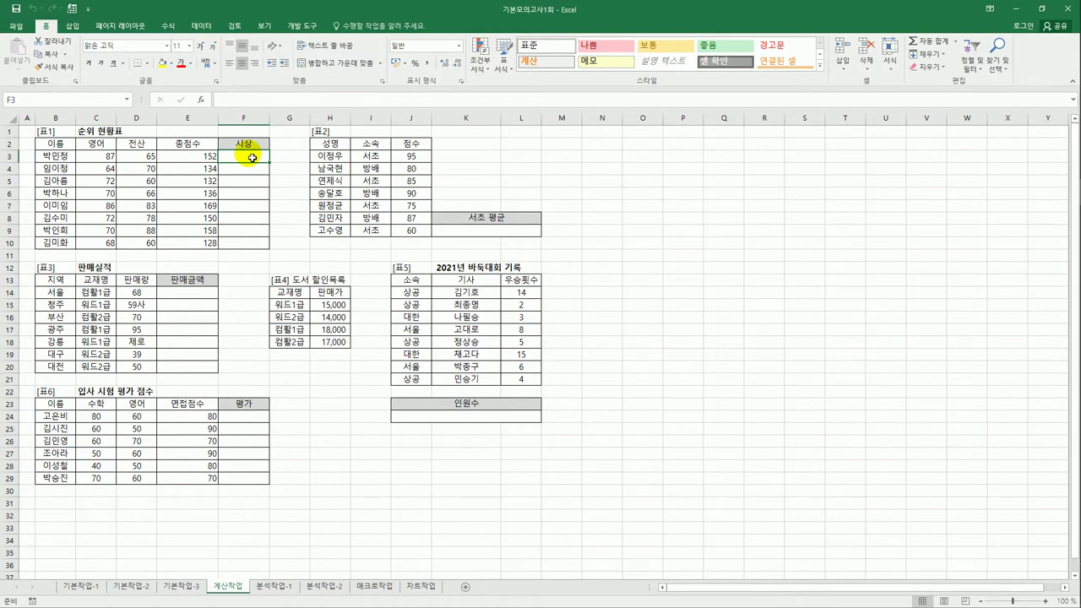
pyautogui.moveTo(202, 157); pyautogui.dragTo(206, 245)
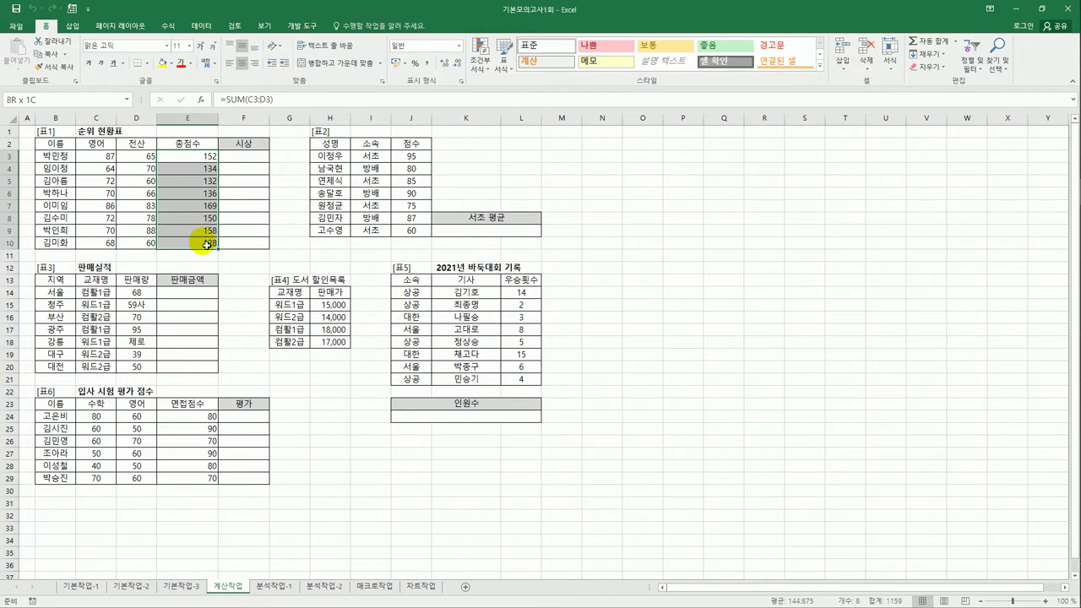
pyautogui.click(242, 163)
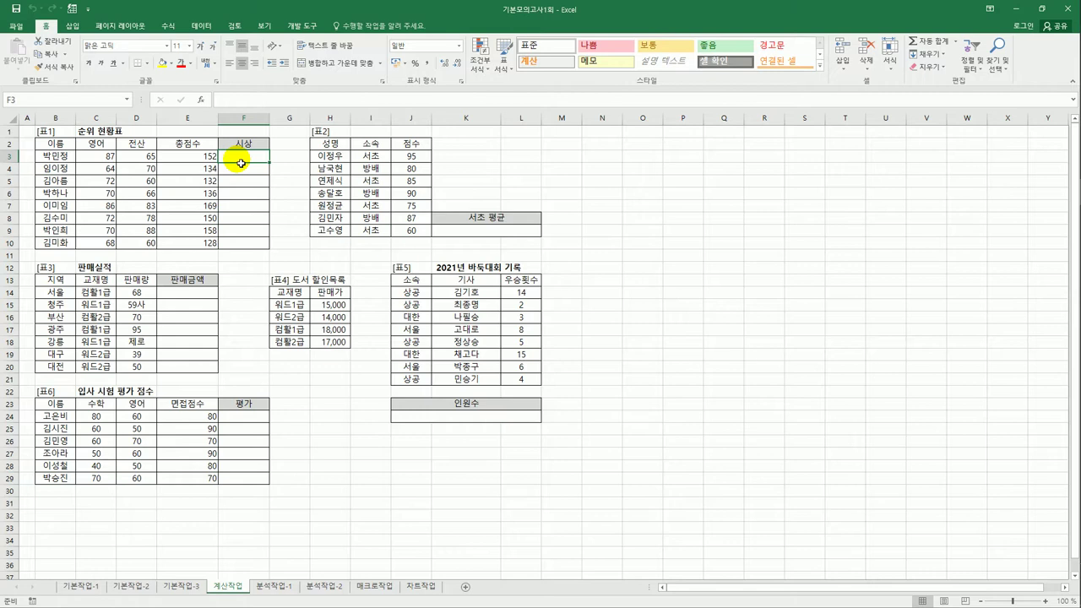
# Begin a RANK.EQ formula in F3 with the 총점수 in E3 as the number to rank.
pyautogui.write('=r')
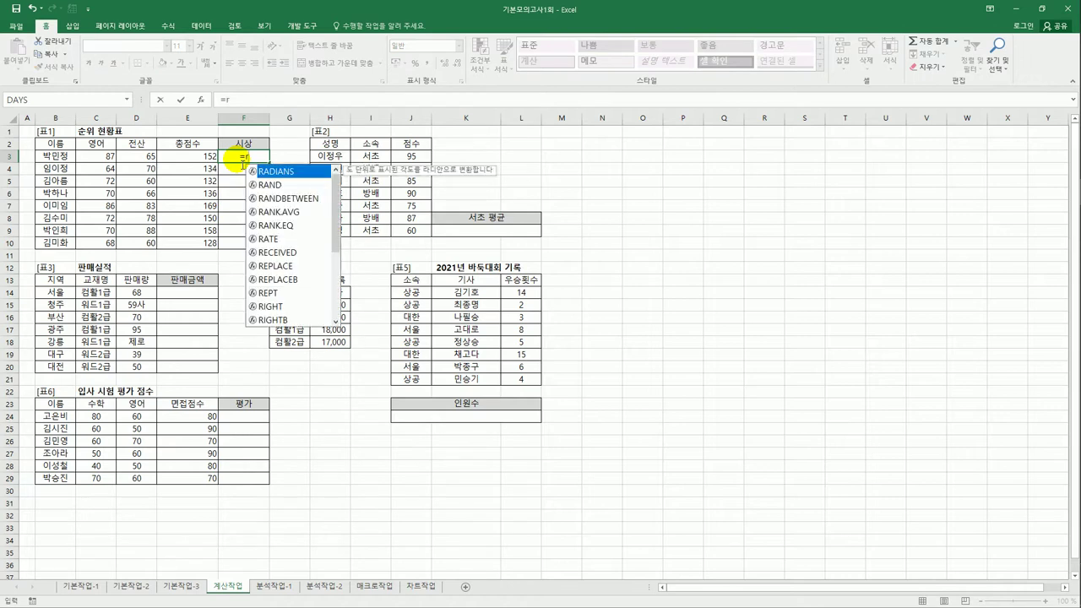
pyautogui.write('a')
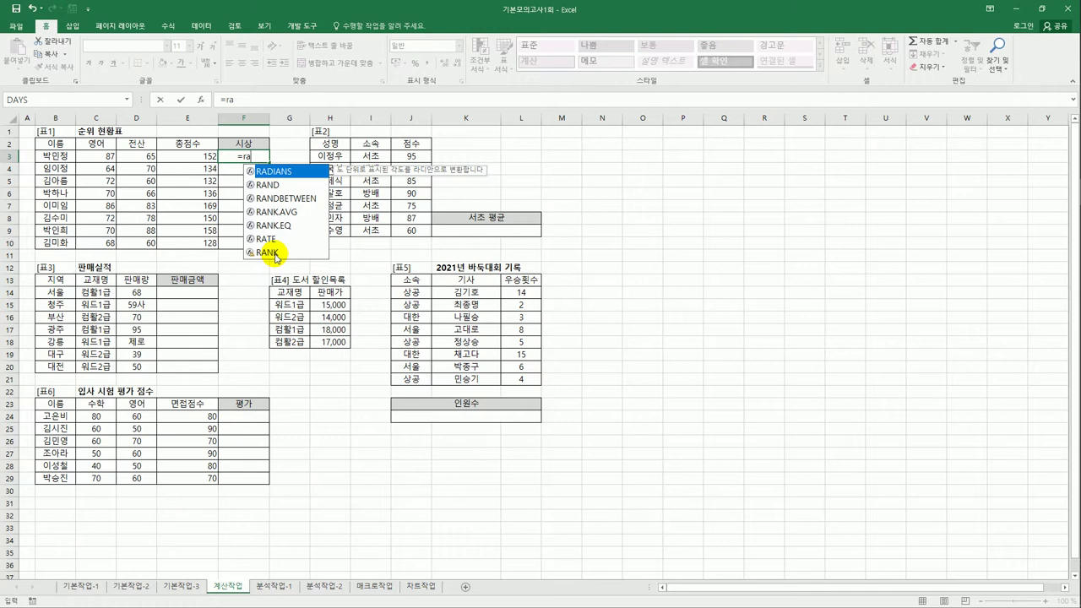
pyautogui.click(284, 234)
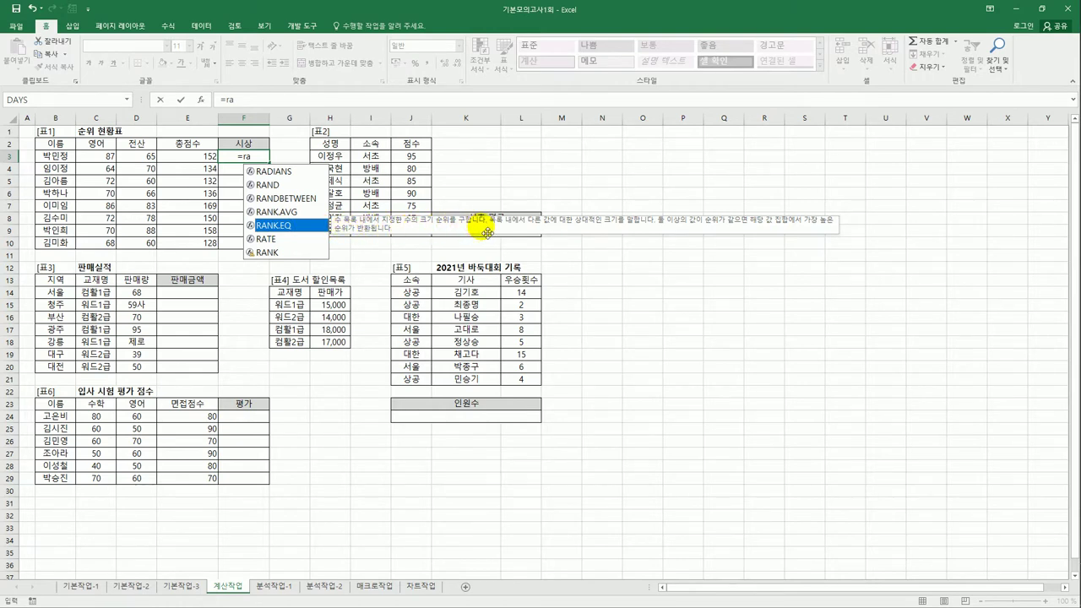
pyautogui.doubleClick(305, 232)
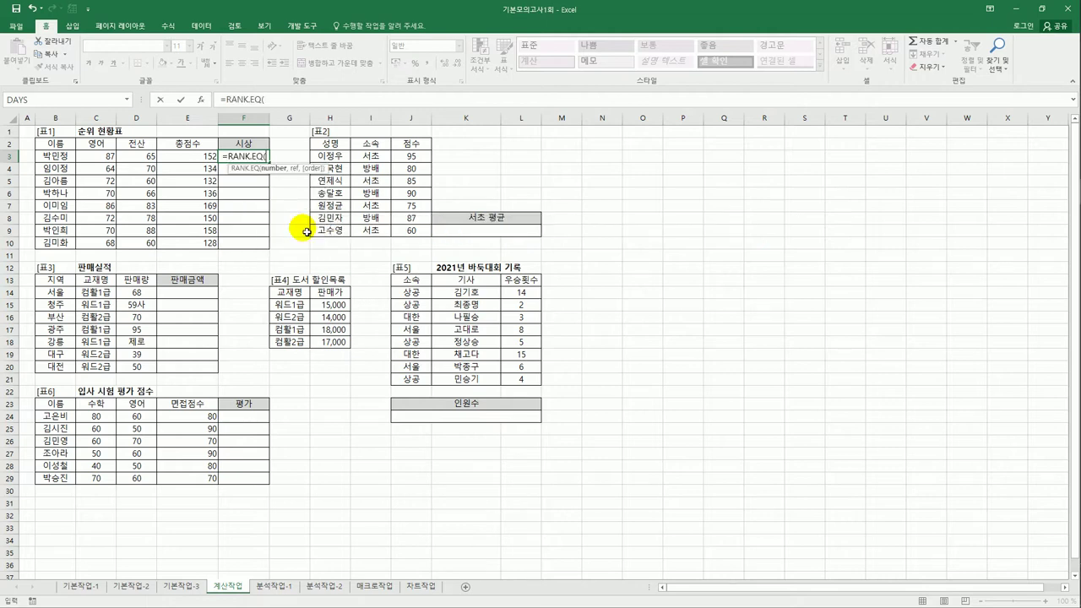
pyautogui.click(208, 160)
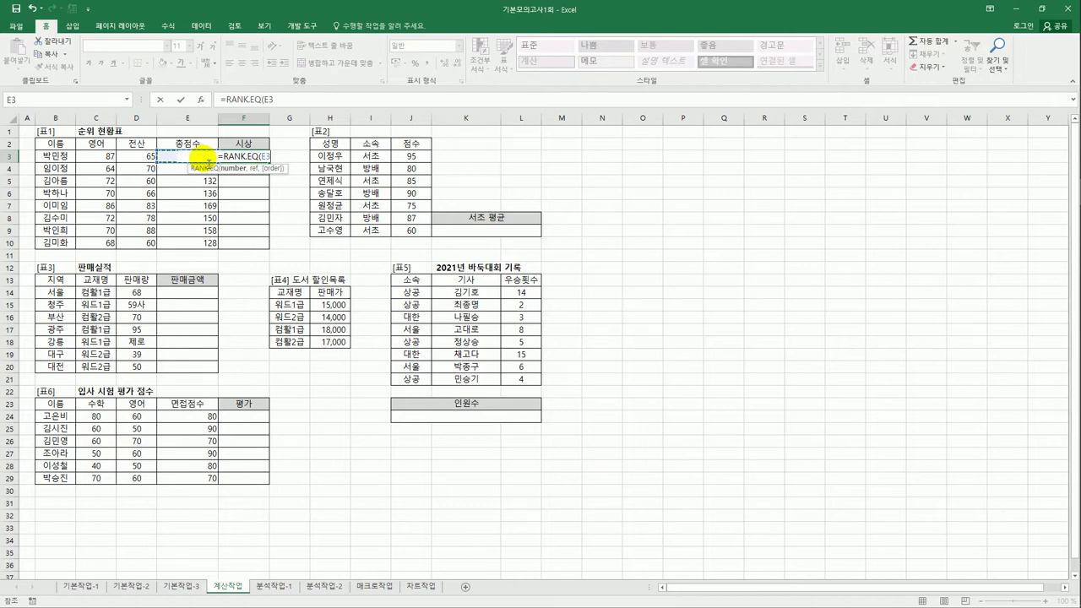
pyautogui.write(',')
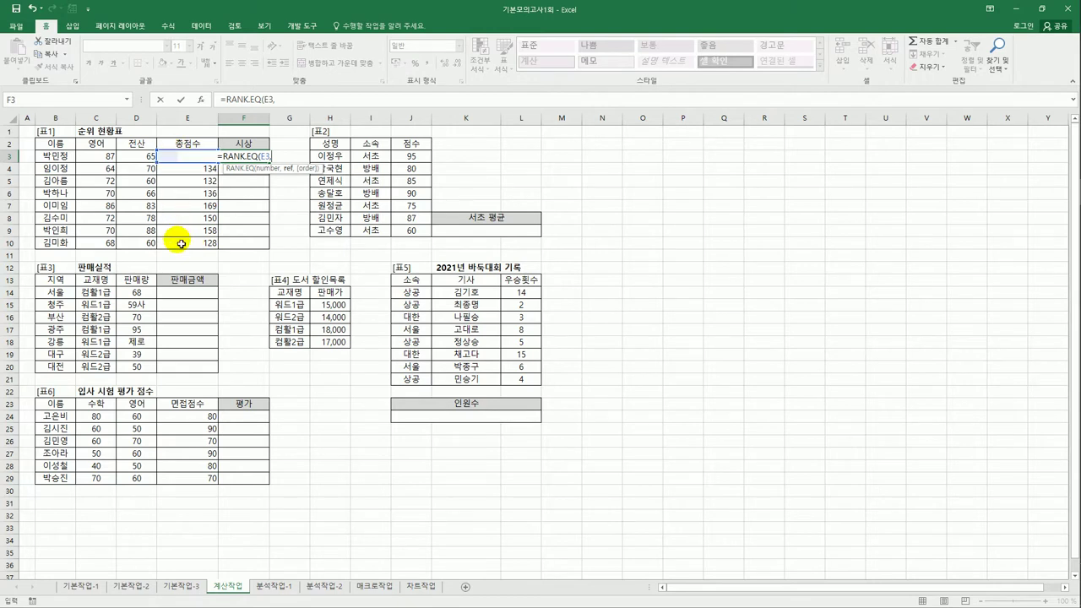
# Complete the RANK.EQ formula with the absolute range $E$3:$E$10 and descending order 0, and copy it down to F10.
pyautogui.moveTo(181, 243); pyautogui.dragTo(184, 194)
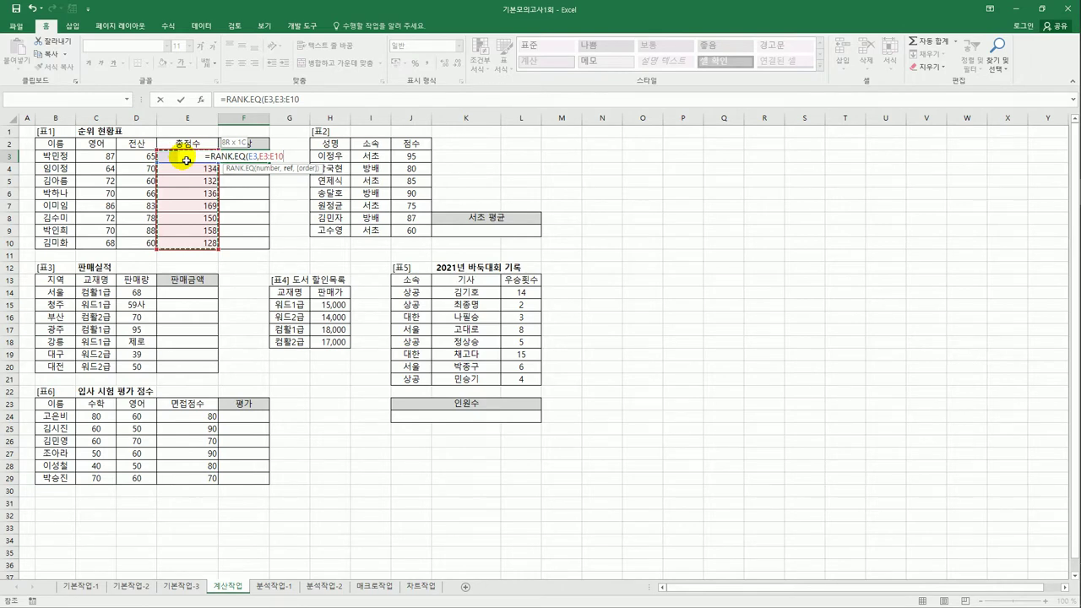
pyautogui.moveTo(185, 161); pyautogui.dragTo(196, 160)
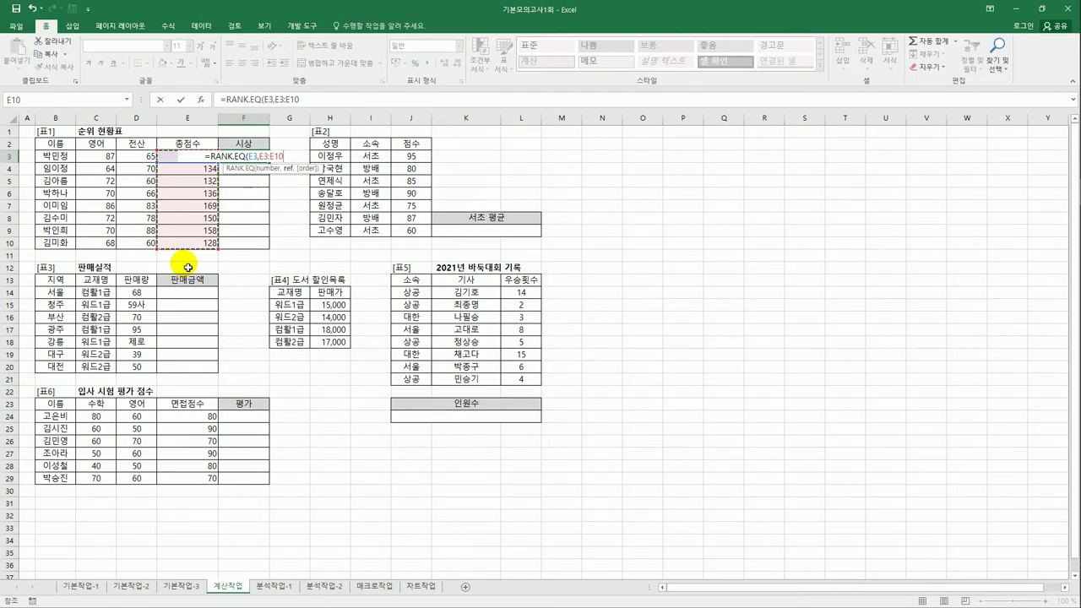
pyautogui.press('F4')
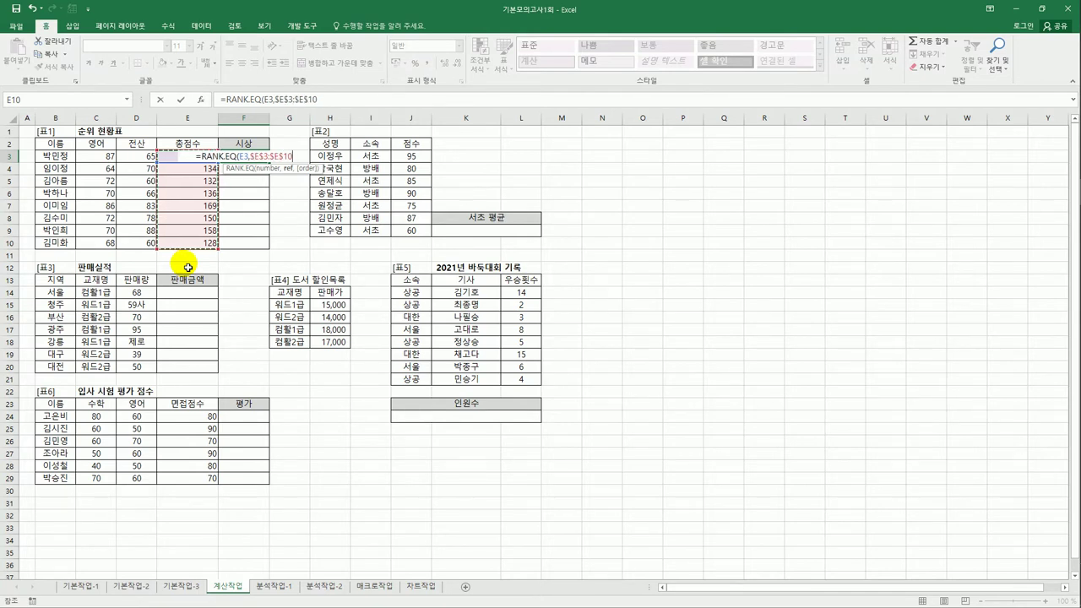
pyautogui.write(',')
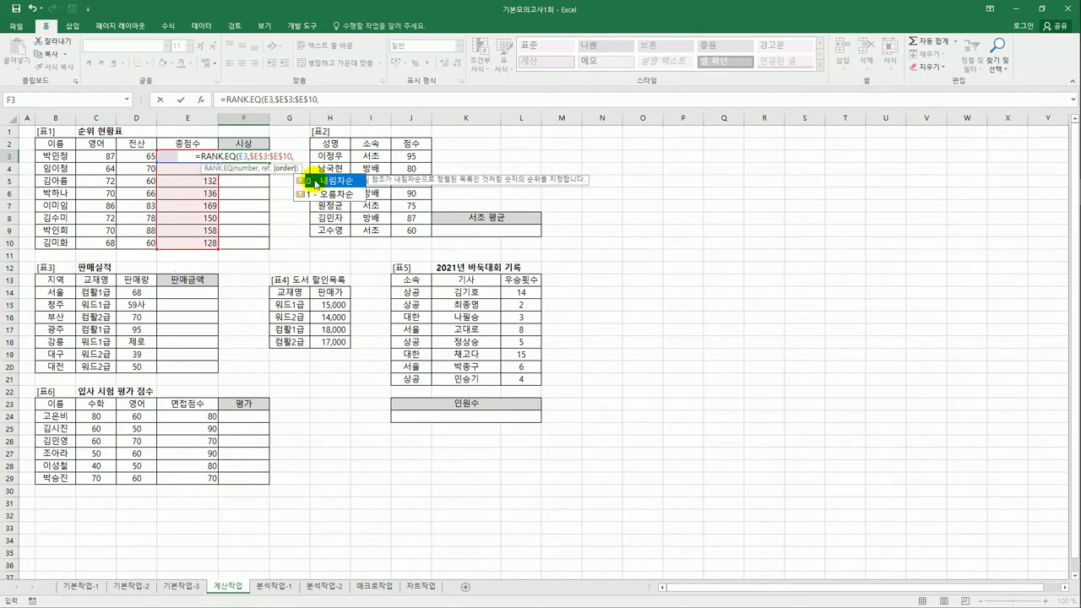
pyautogui.doubleClick(316, 183)
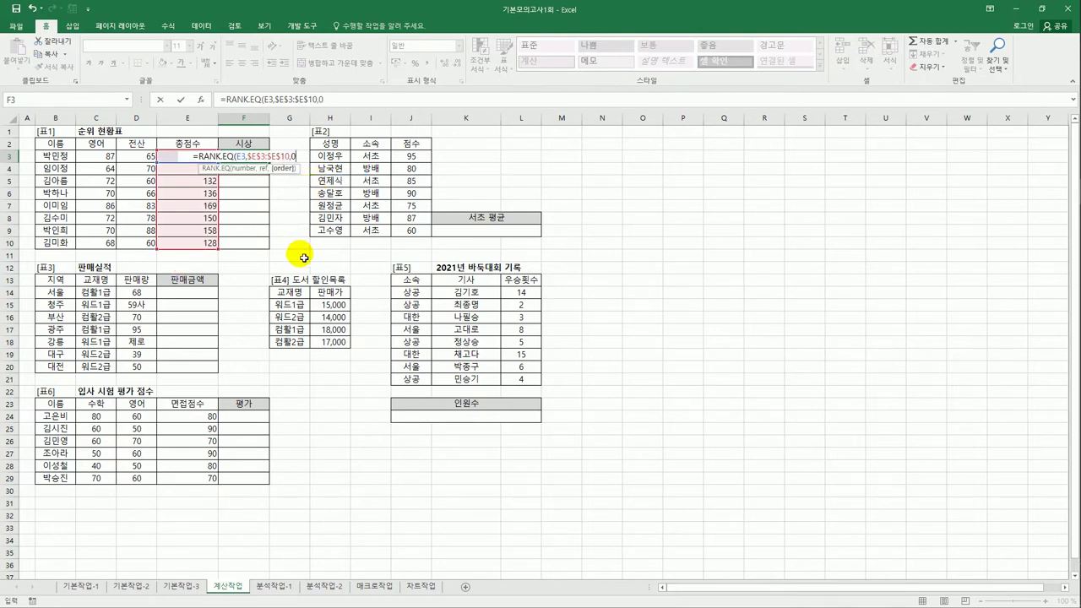
pyautogui.write(')')
pyautogui.hotkey('ctrl', 'Return')
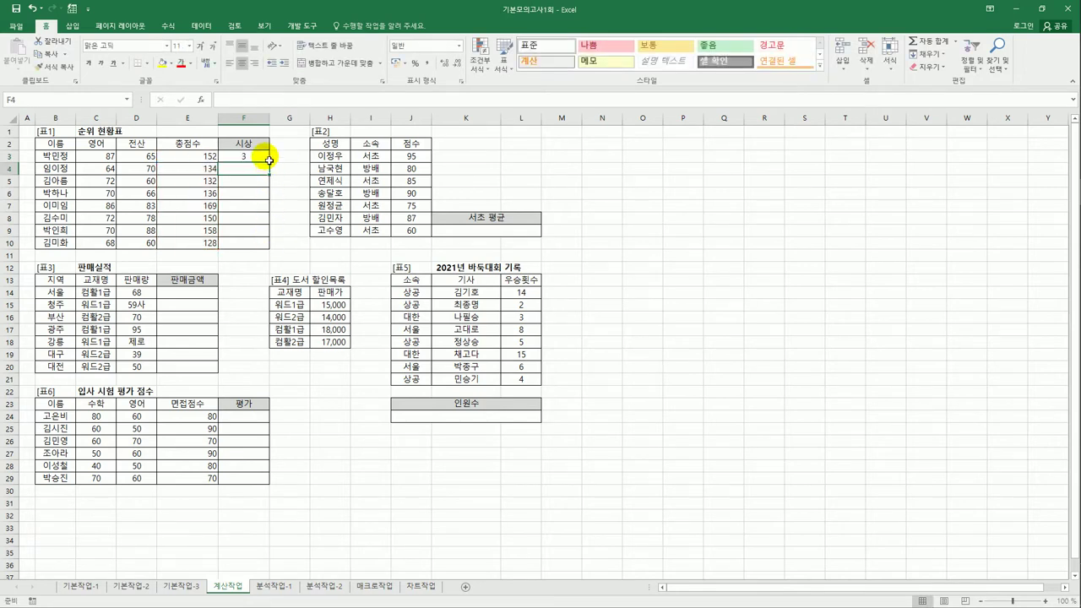
pyautogui.moveTo(268, 160); pyautogui.dragTo(266, 253)
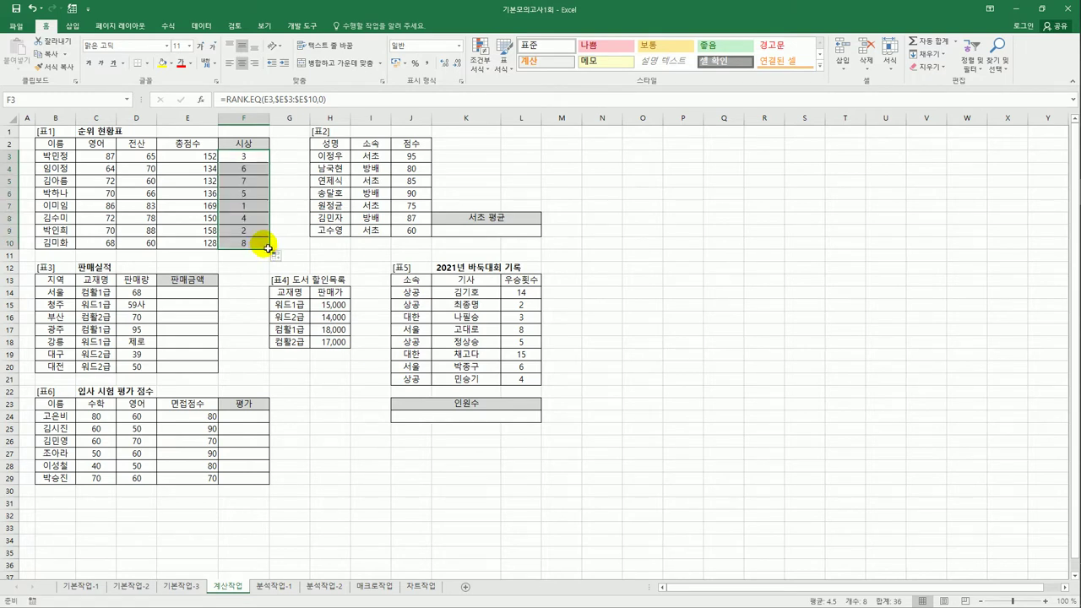
# Wrap the RANK.EQ formula in F3 in a CHOOSE function, using the rank as its index number.
pyautogui.click(251, 163)
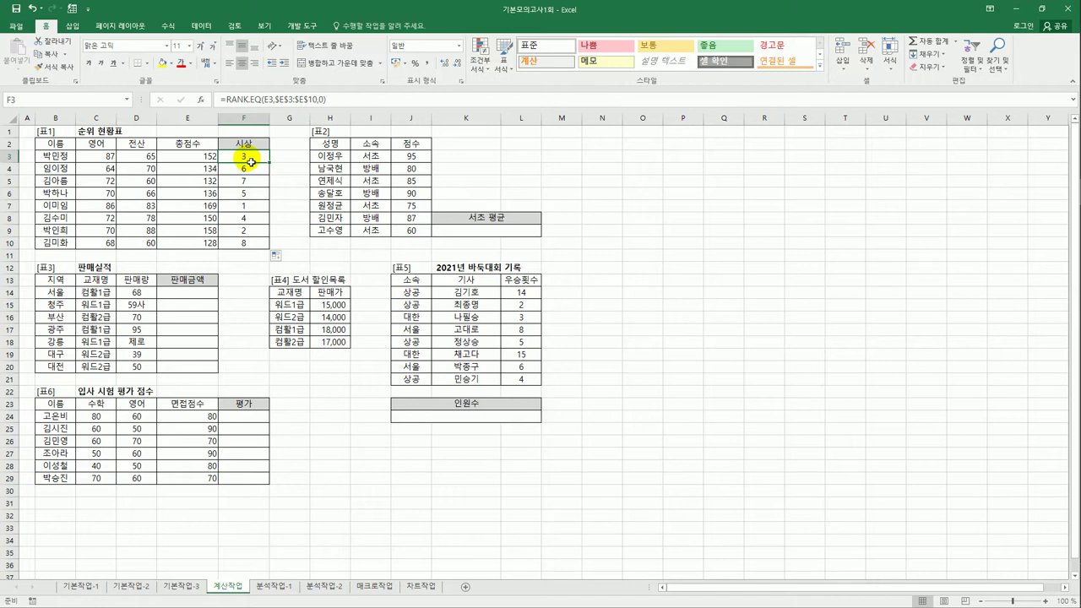
pyautogui.click(226, 100)
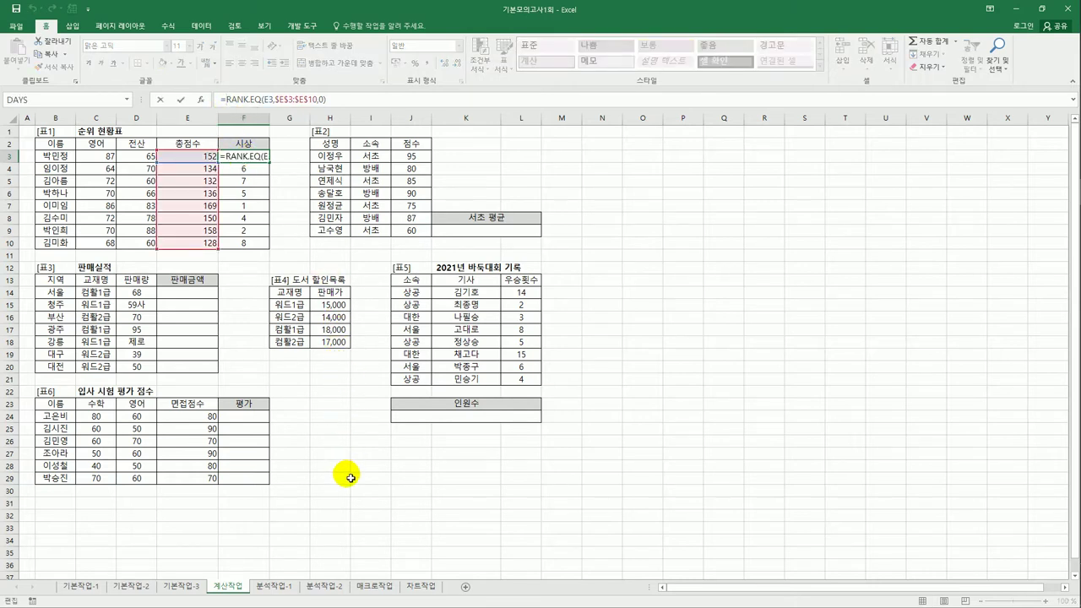
pyautogui.write('ch')
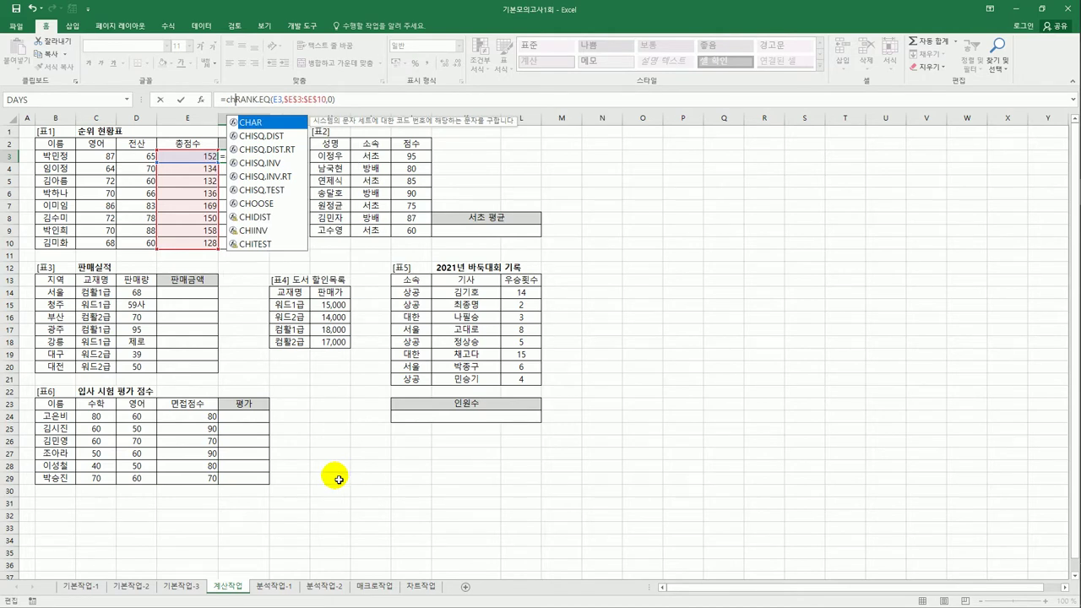
pyautogui.doubleClick(277, 205)
pyautogui.click(274, 210)
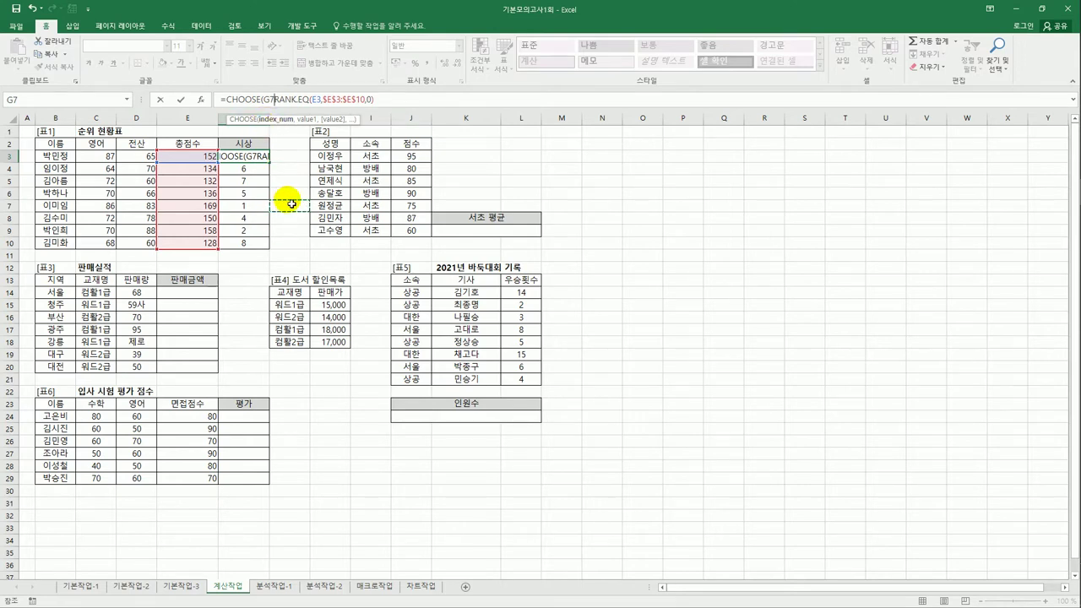
pyautogui.press('BackSpace')
pyautogui.press('BackSpace')
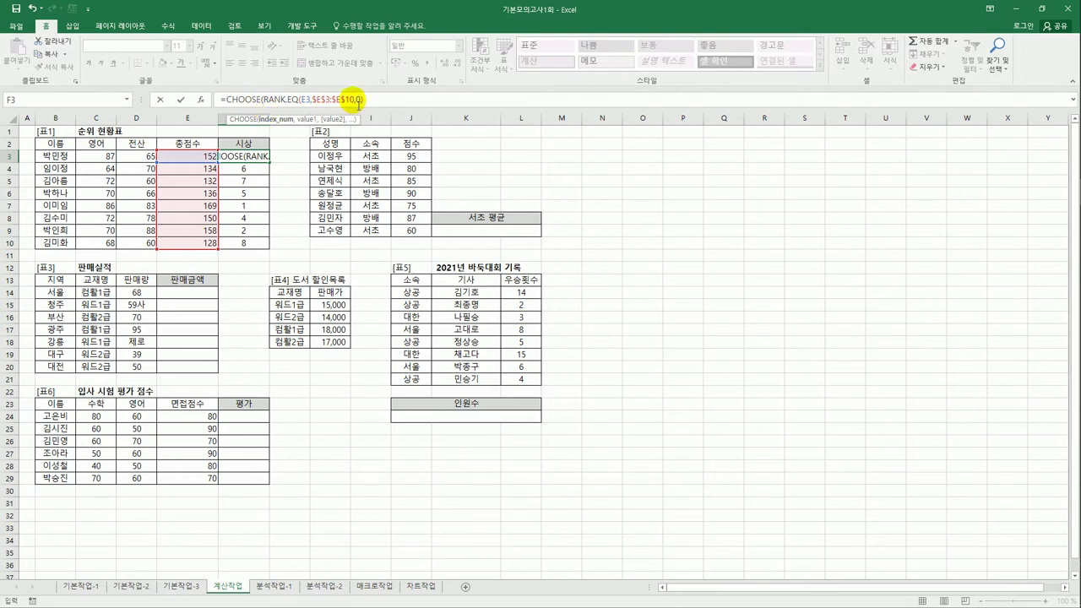
pyautogui.click(363, 100)
pyautogui.write(',')
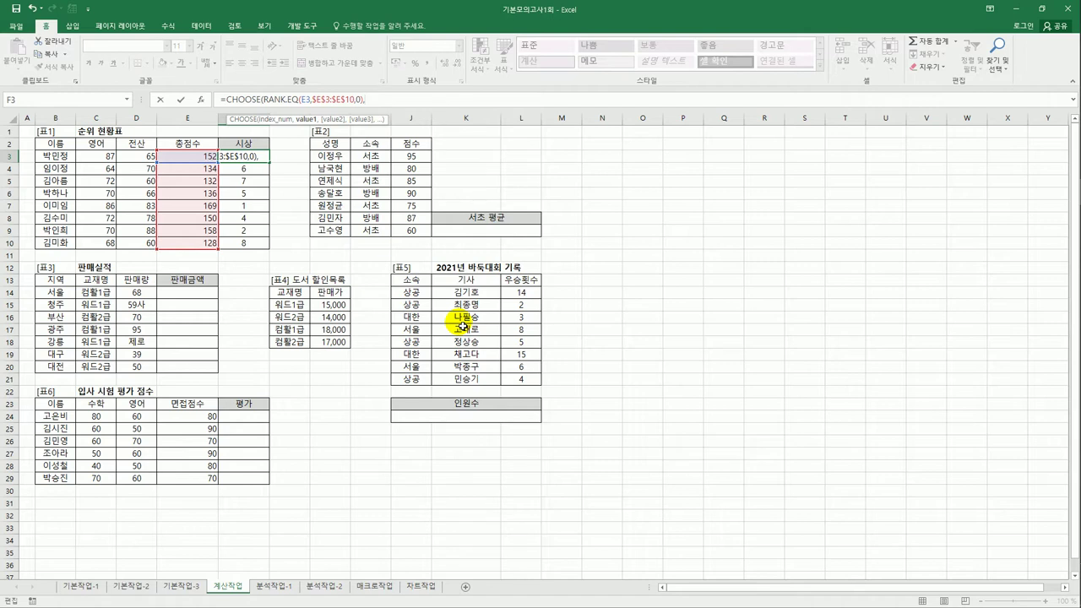
# Add "대상", "금상", "은상" and "동상" as the first four values of the CHOOSE function.
pyautogui.write('"대상","')
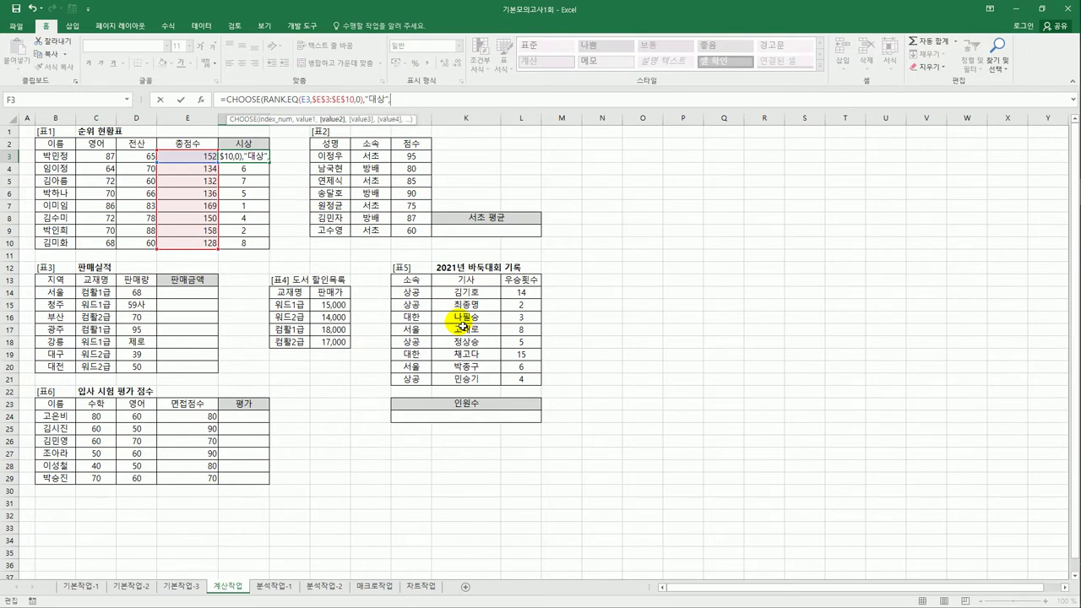
pyautogui.write('금상","')
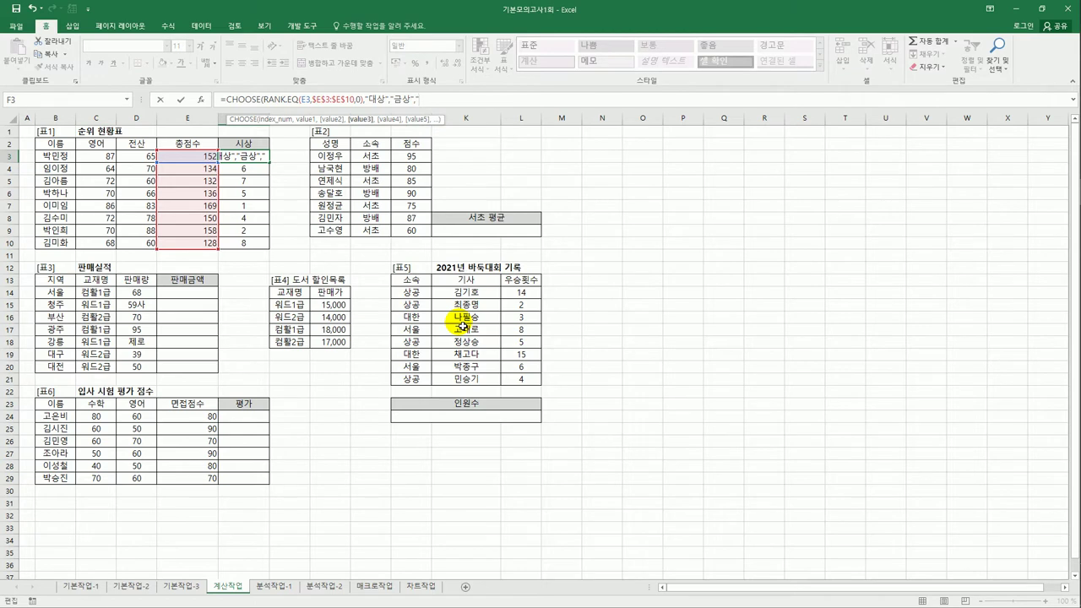
pyautogui.write('은상","')
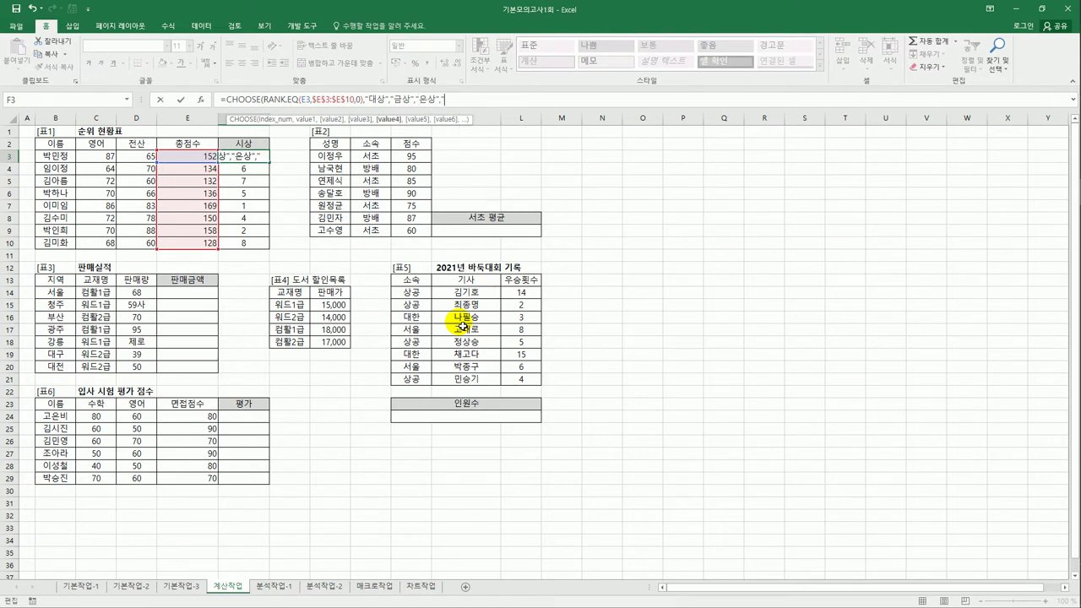
pyautogui.write('동상",')
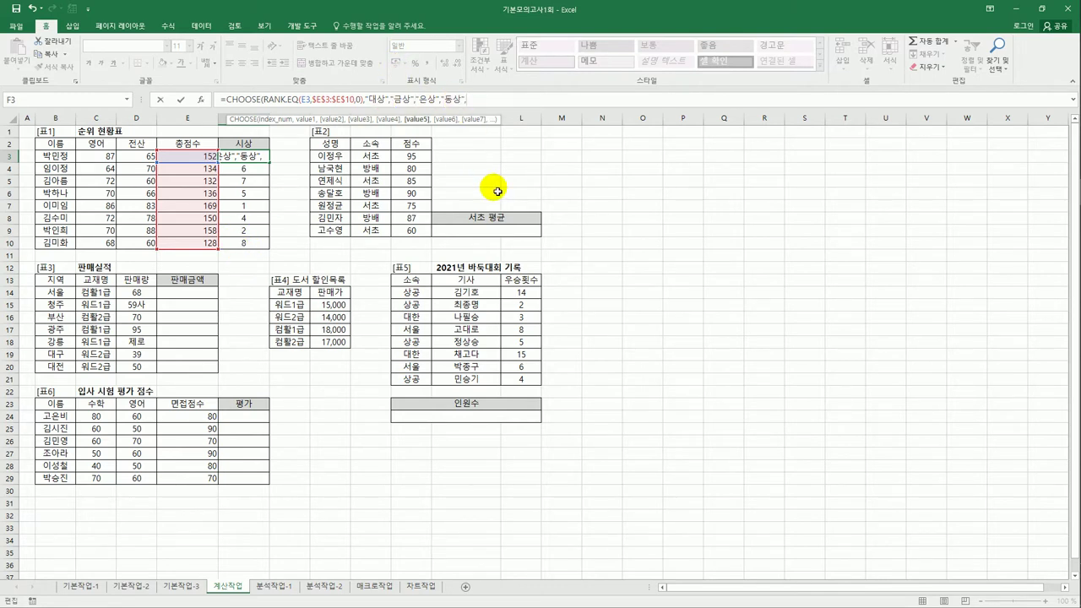
# Finish the CHOOSE formula with four empty strings for ranks 5 to 8, and copy it from F3 down to F10.
pyautogui.write(',"","",')
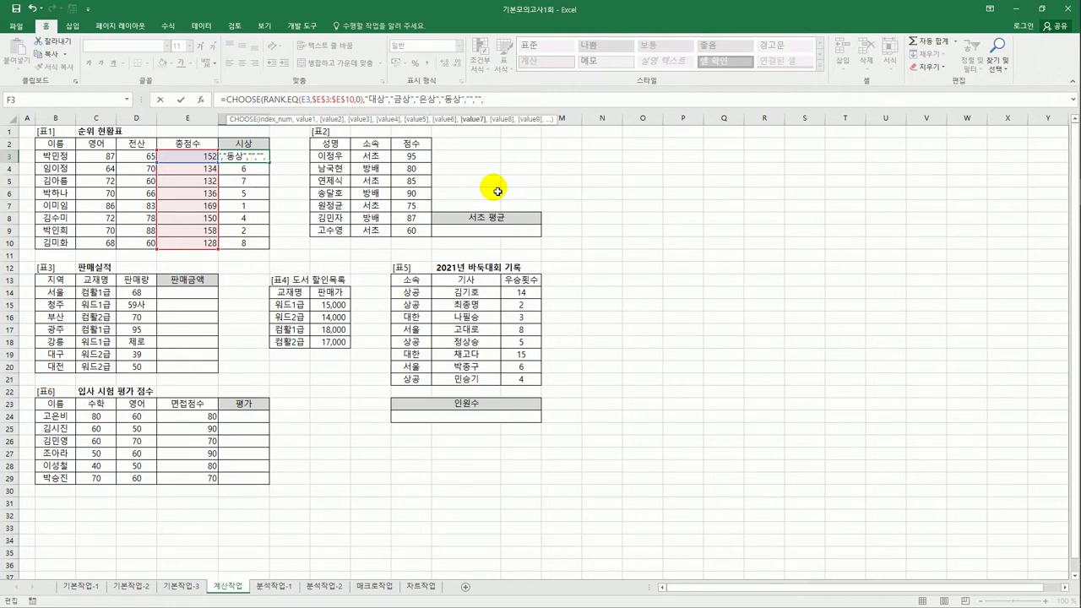
pyautogui.write('"",')
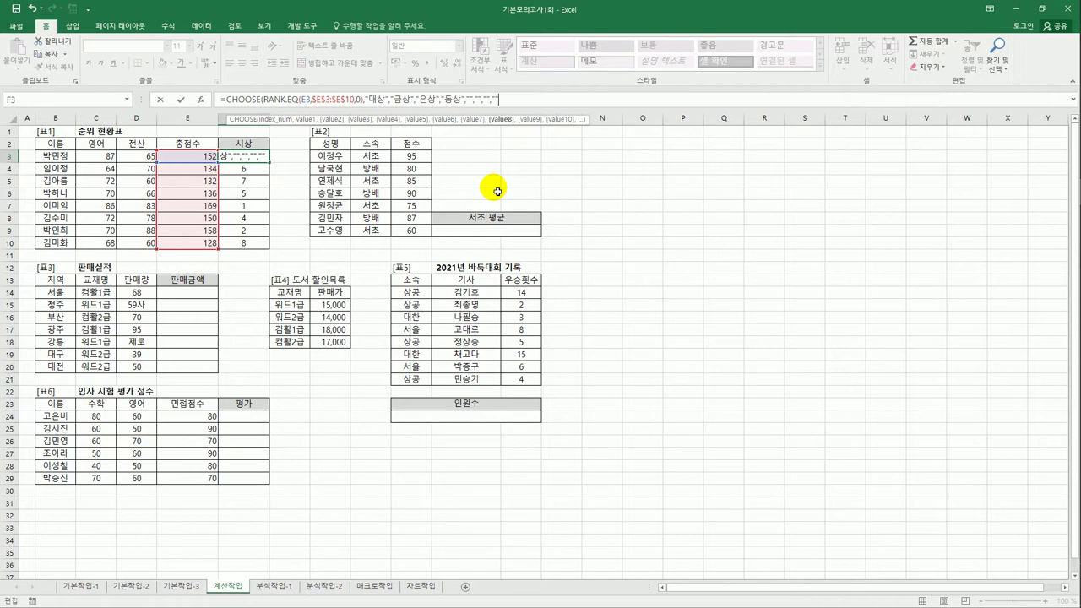
pyautogui.write(')')
pyautogui.press('Return')
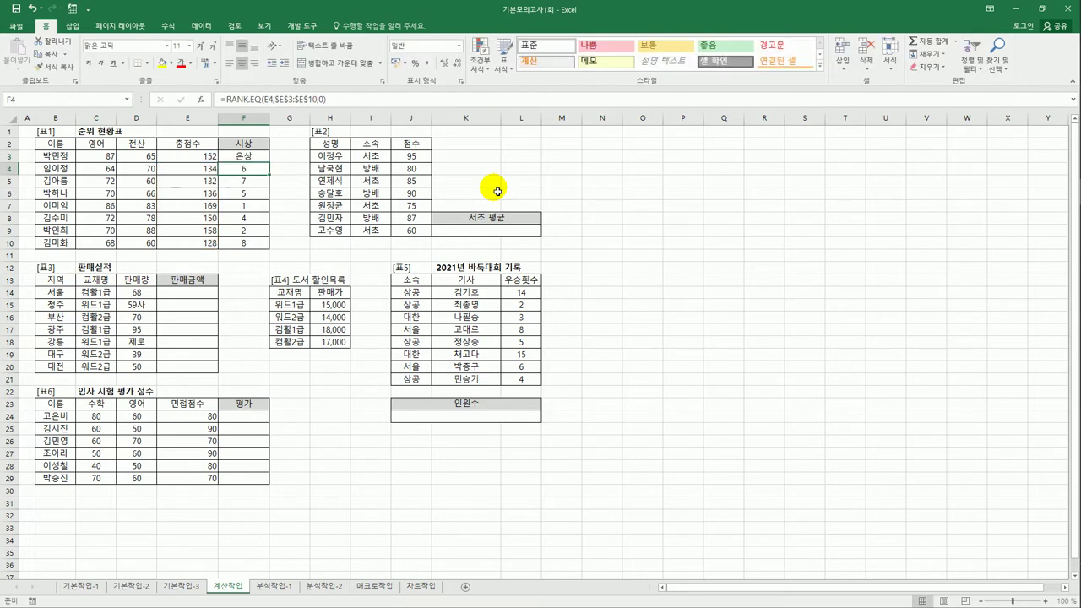
pyautogui.click(252, 156)
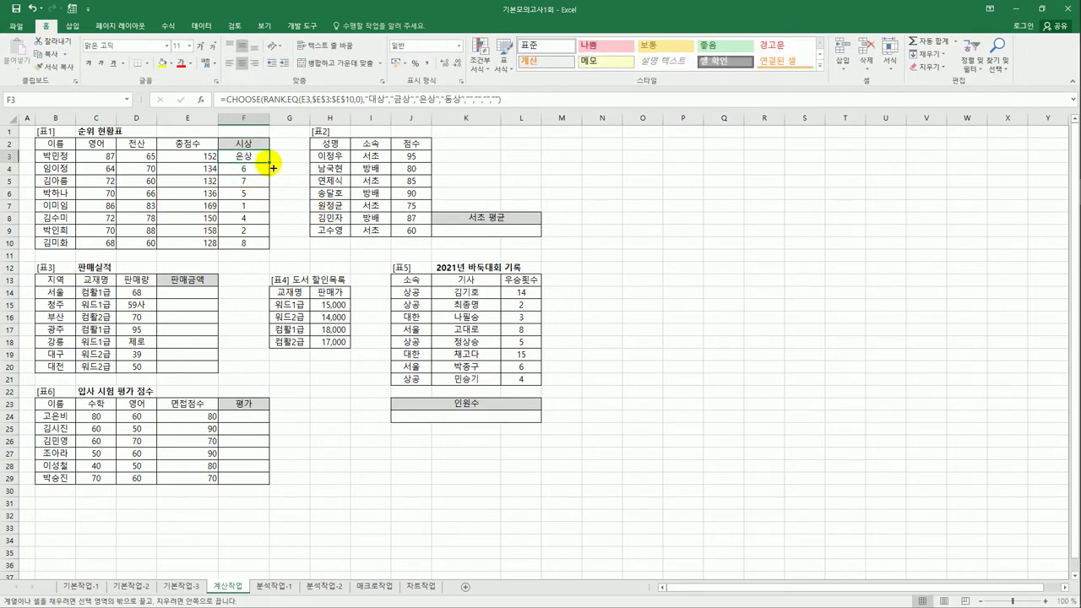
pyautogui.moveTo(272, 165); pyautogui.dragTo(258, 247)
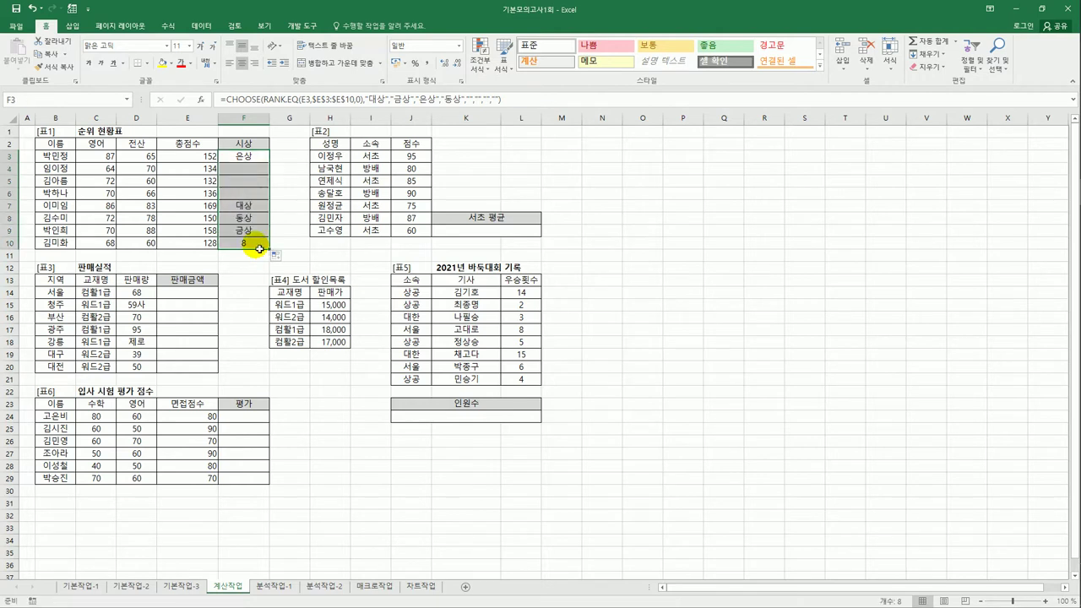
# Review the copied formula in F10, then examine the 소속 and 점수 data of 표2 needed for the 서초 average.
pyautogui.click(260, 248)
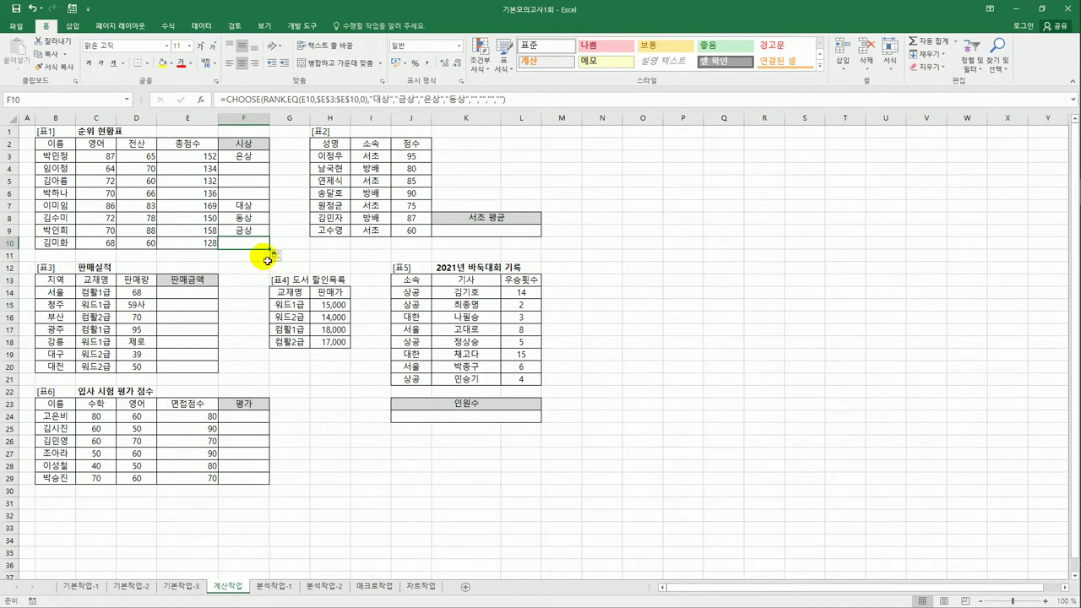
pyautogui.click(335, 133)
pyautogui.click(466, 234)
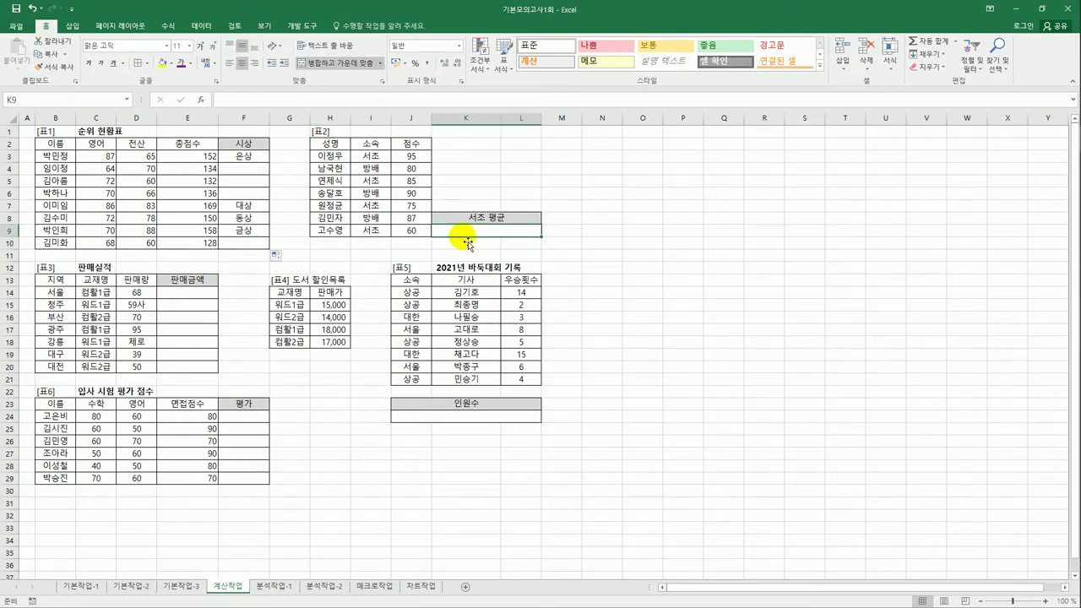
pyautogui.click(372, 146)
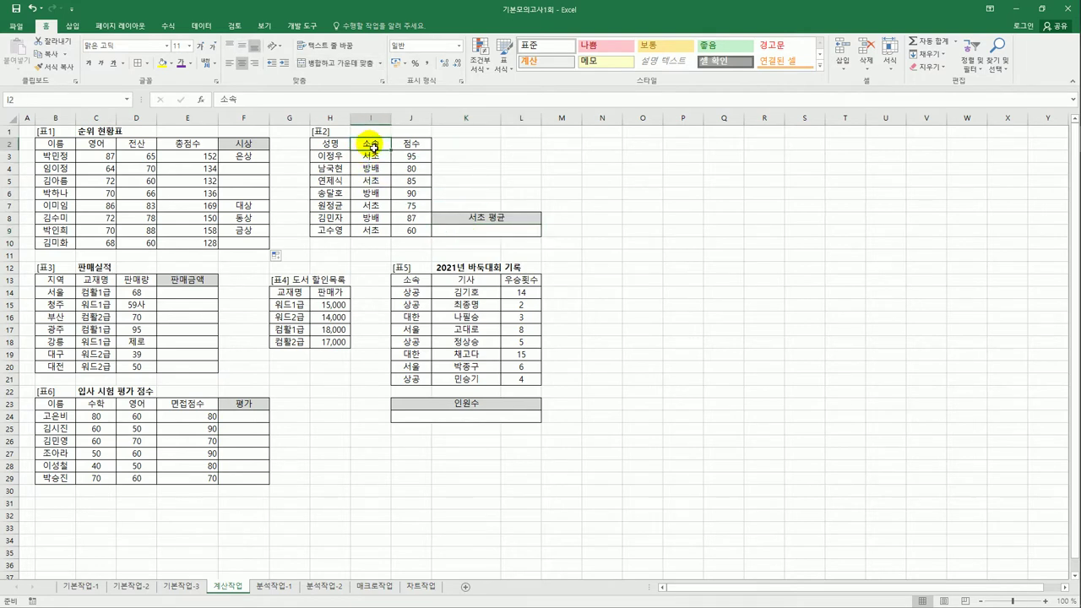
pyautogui.click(375, 155)
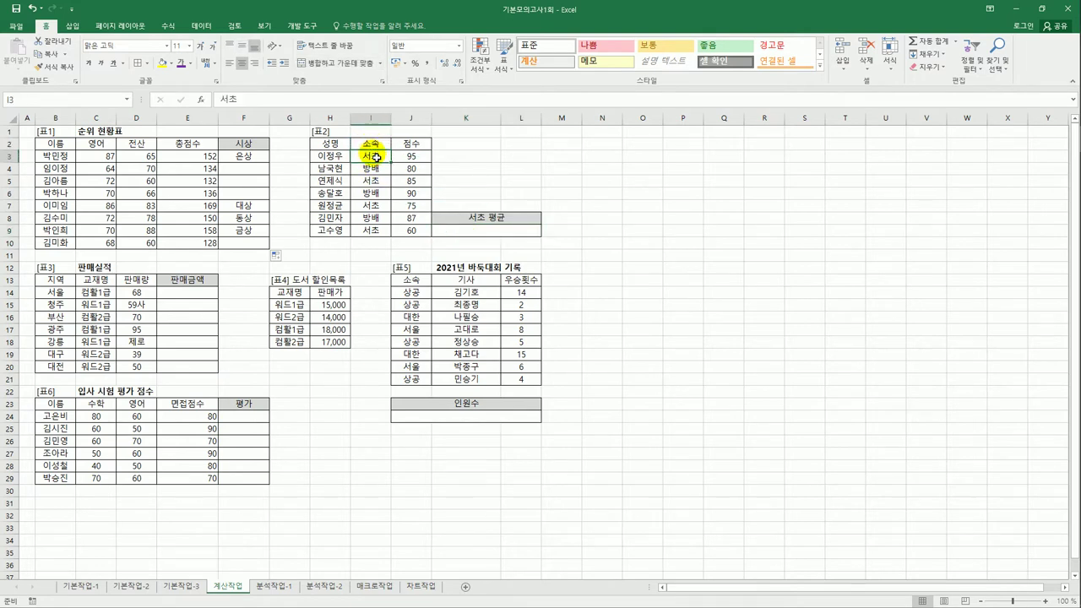
pyautogui.moveTo(404, 159); pyautogui.dragTo(415, 232)
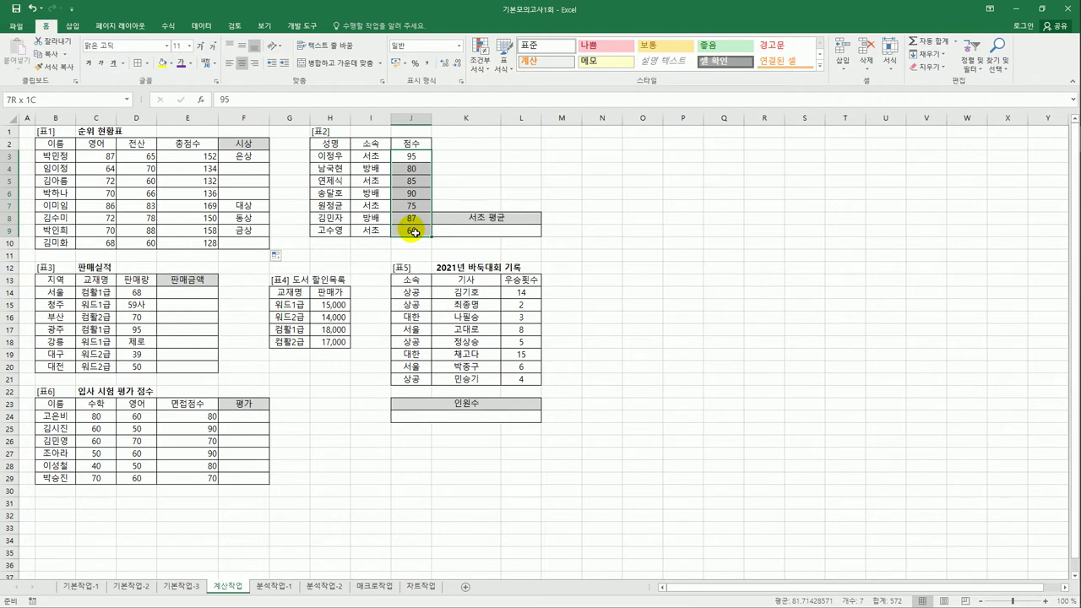
# Start an AVERAGEIF formula in the 서초 평균 result cell K9.
pyautogui.click(473, 230)
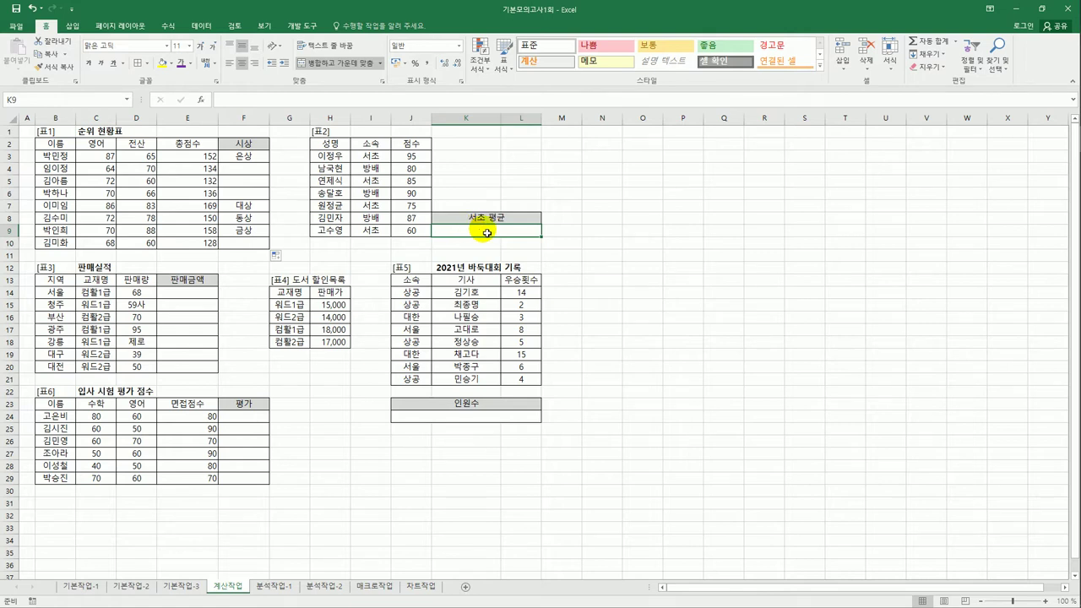
pyautogui.write('=')
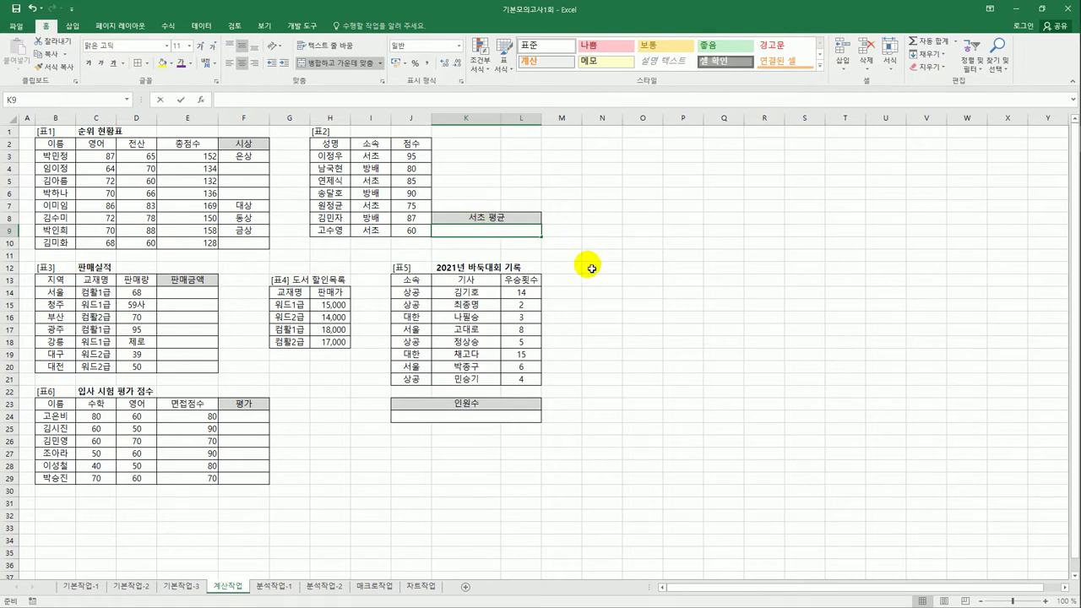
pyautogui.write('av')
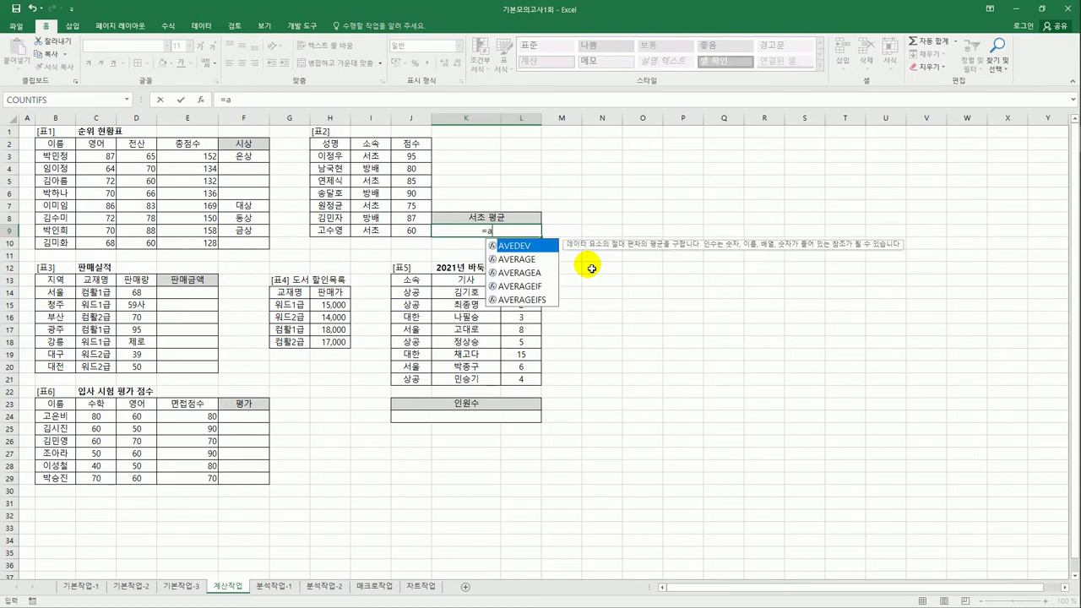
pyautogui.press('Down')
pyautogui.press('Down')
pyautogui.press('Down')
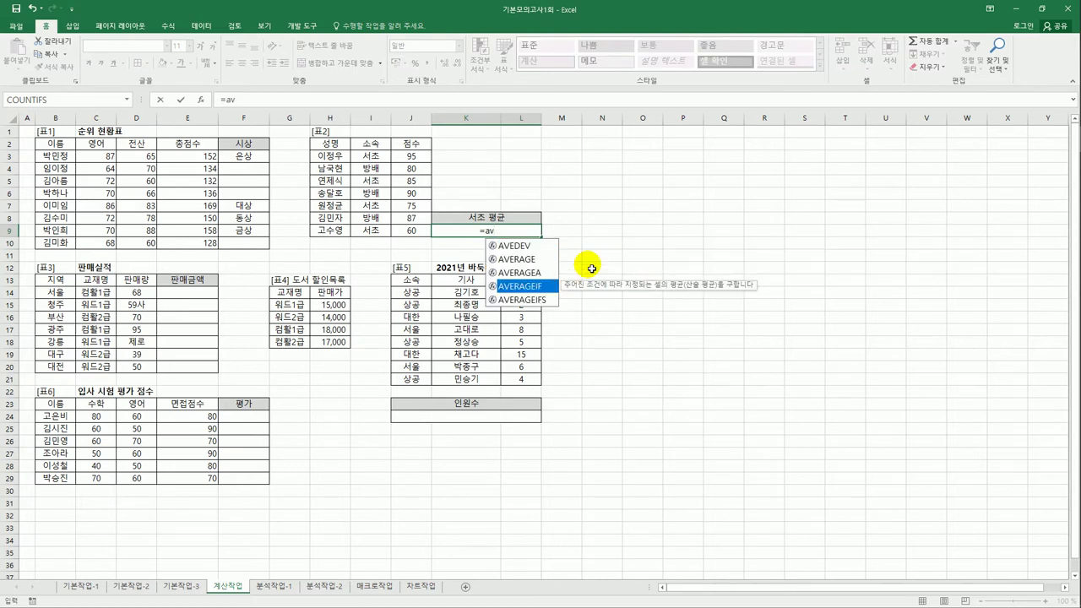
pyautogui.doubleClick(547, 294)
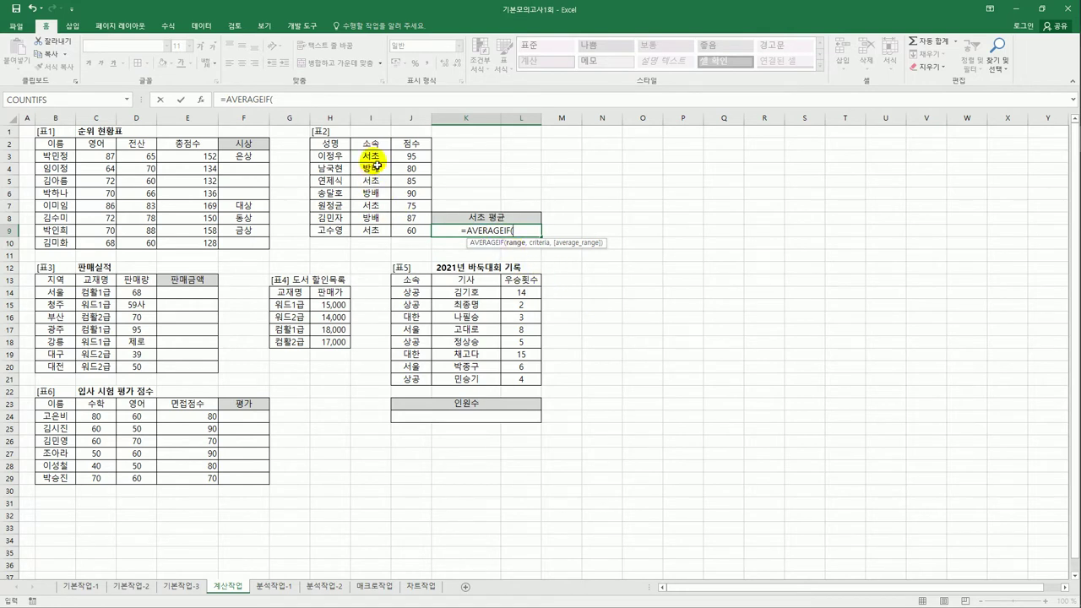
# Complete the AVERAGEIF formula in K9 with range I3:I9, criterion "서초" and average range J3:J9.
pyautogui.moveTo(372, 157); pyautogui.dragTo(380, 234)
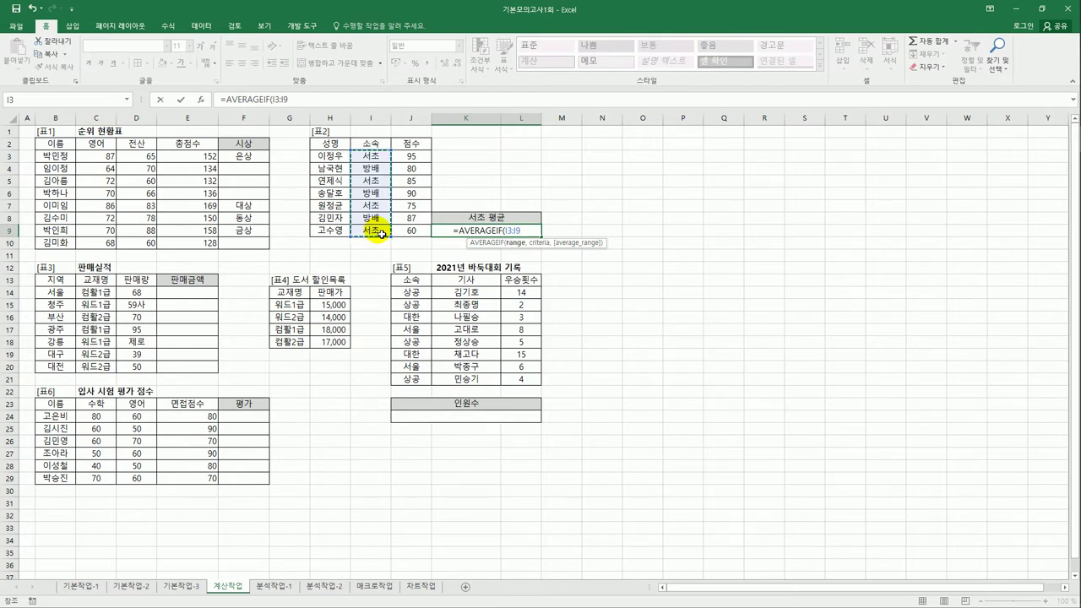
pyautogui.write(',"')
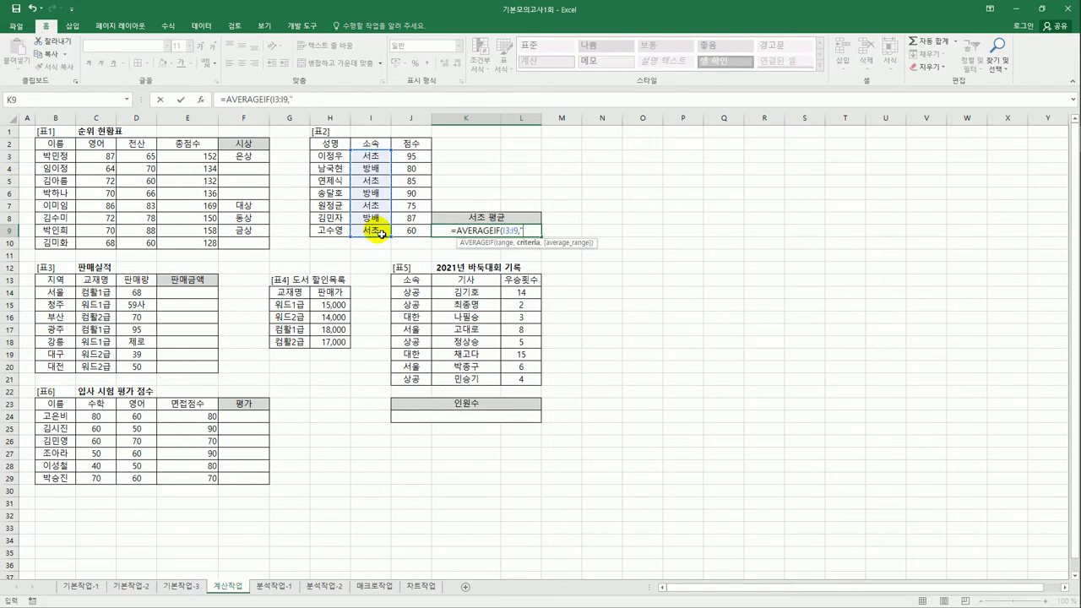
pyautogui.write('서')
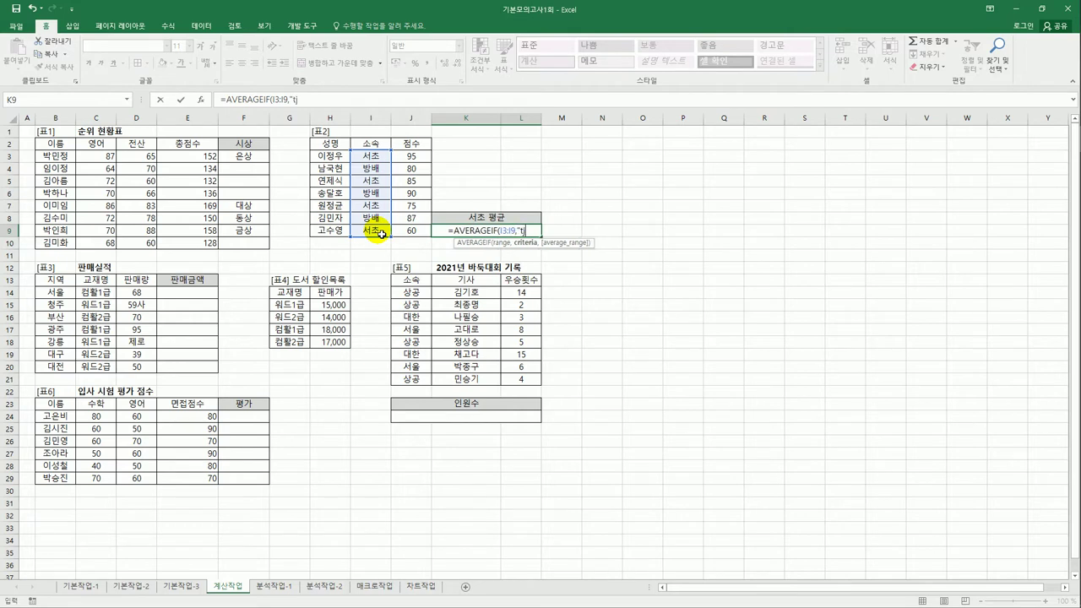
pyautogui.write('초')
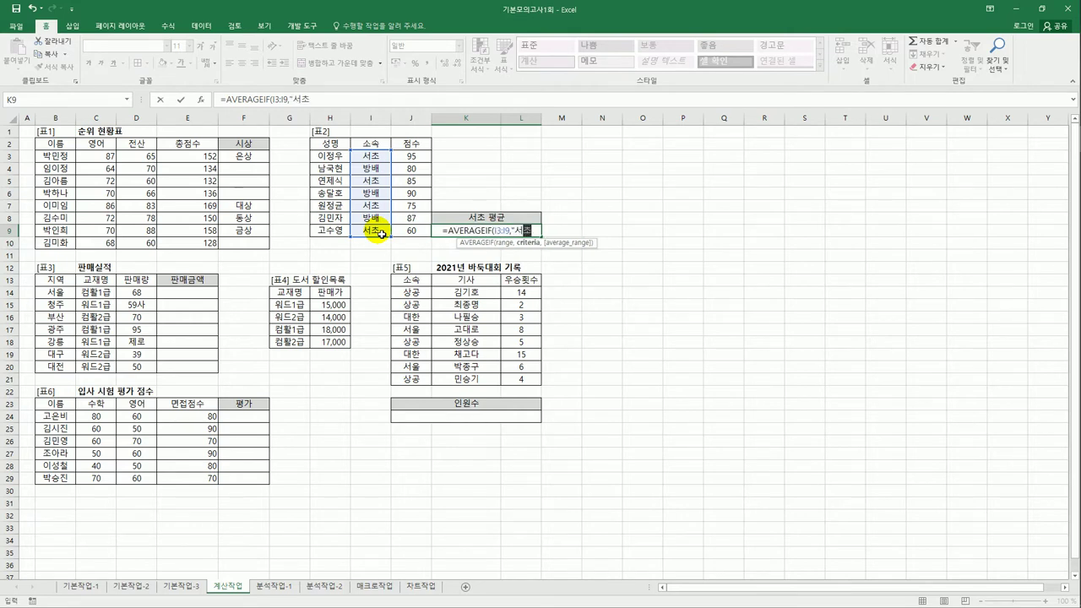
pyautogui.write('",')
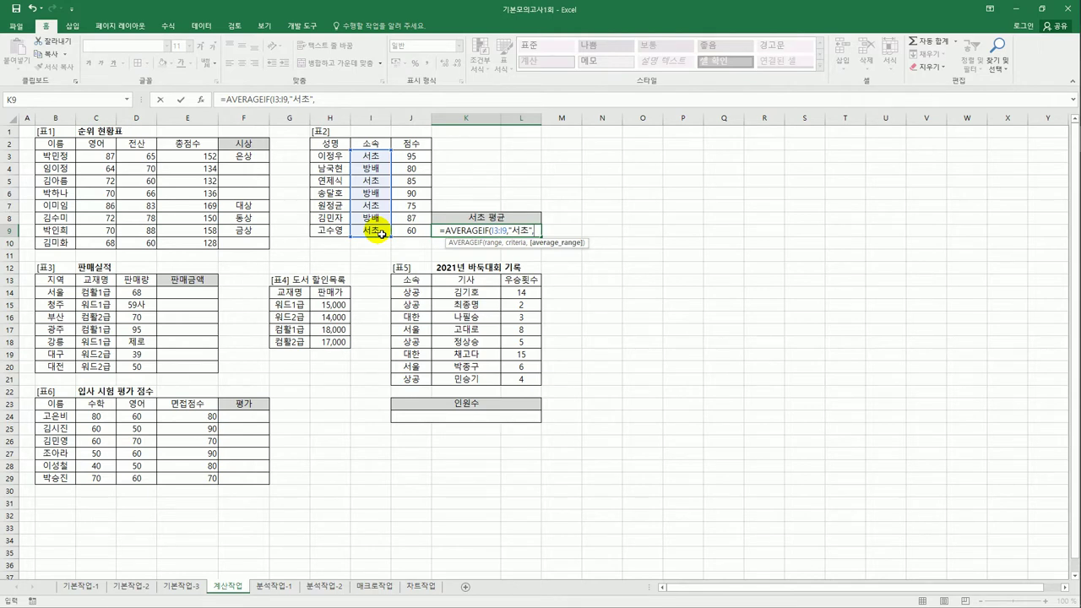
pyautogui.moveTo(412, 156); pyautogui.dragTo(420, 231)
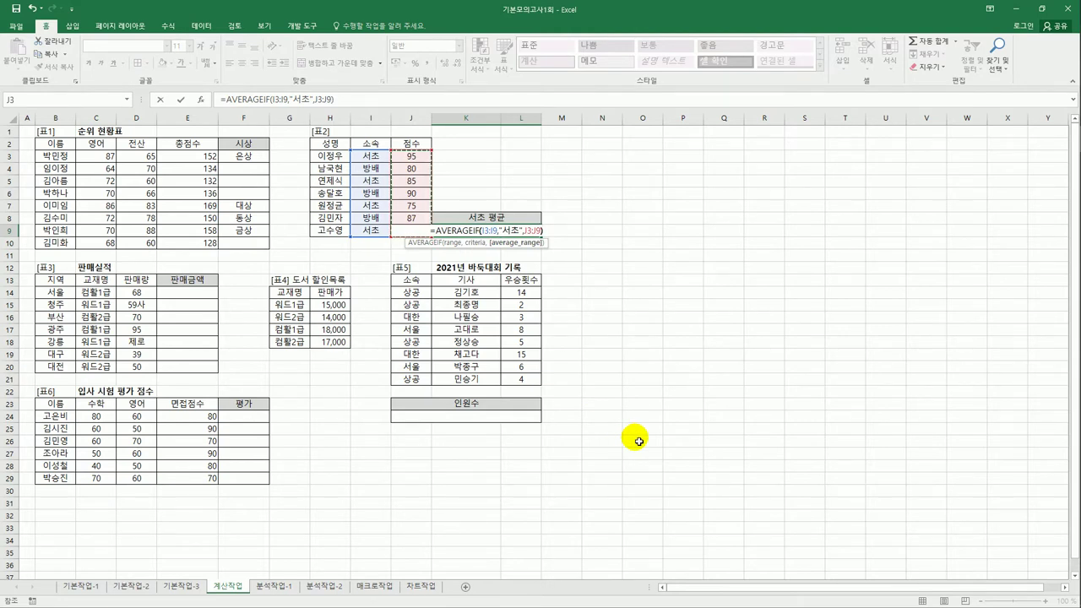
pyautogui.press('Return')
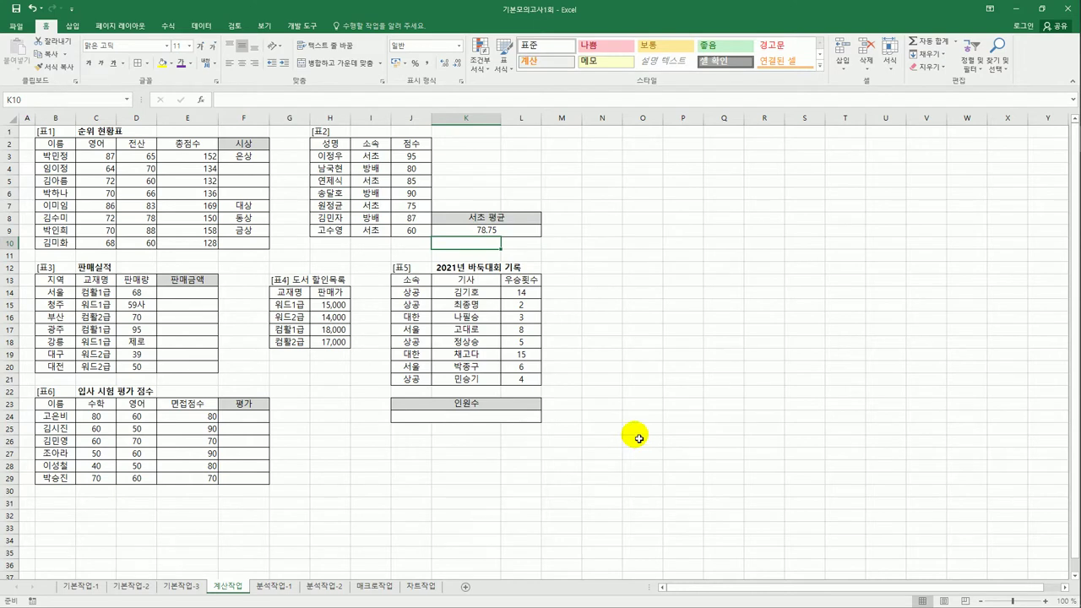
pyautogui.click(522, 237)
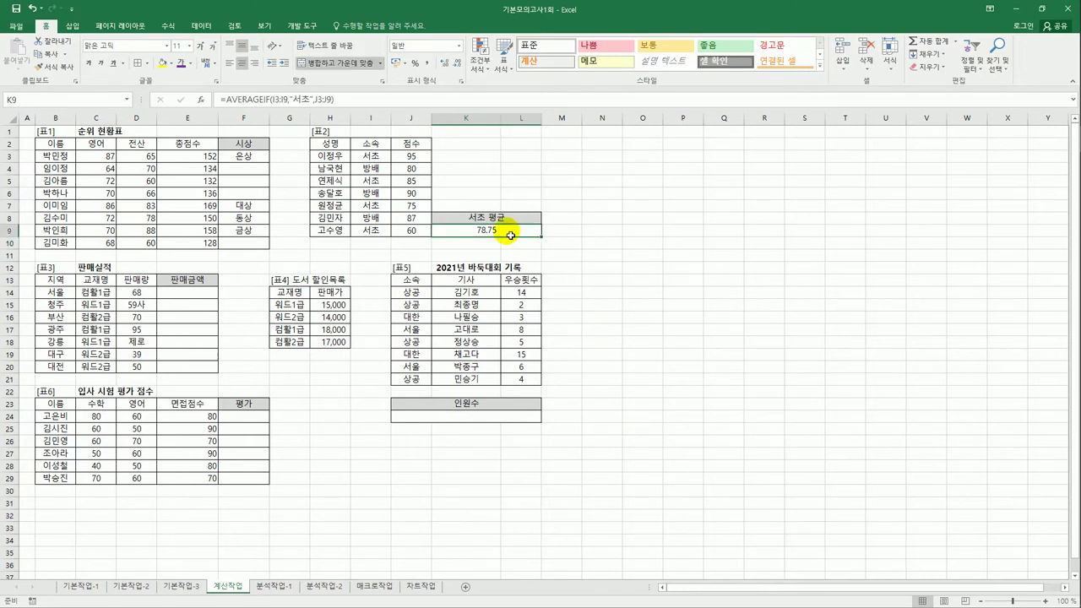
# Examine the 교재명 and 판매량 entries of 표3 and the price list in 표4 needed for the 판매금액 column.
pyautogui.click(187, 296)
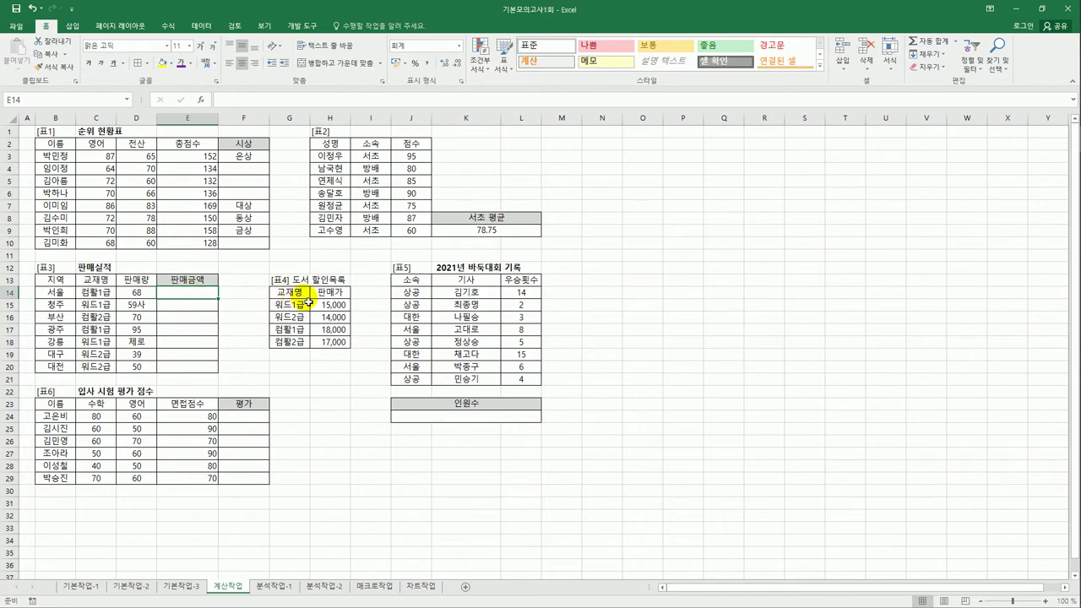
pyautogui.moveTo(290, 293); pyautogui.dragTo(325, 344)
pyautogui.click(326, 368)
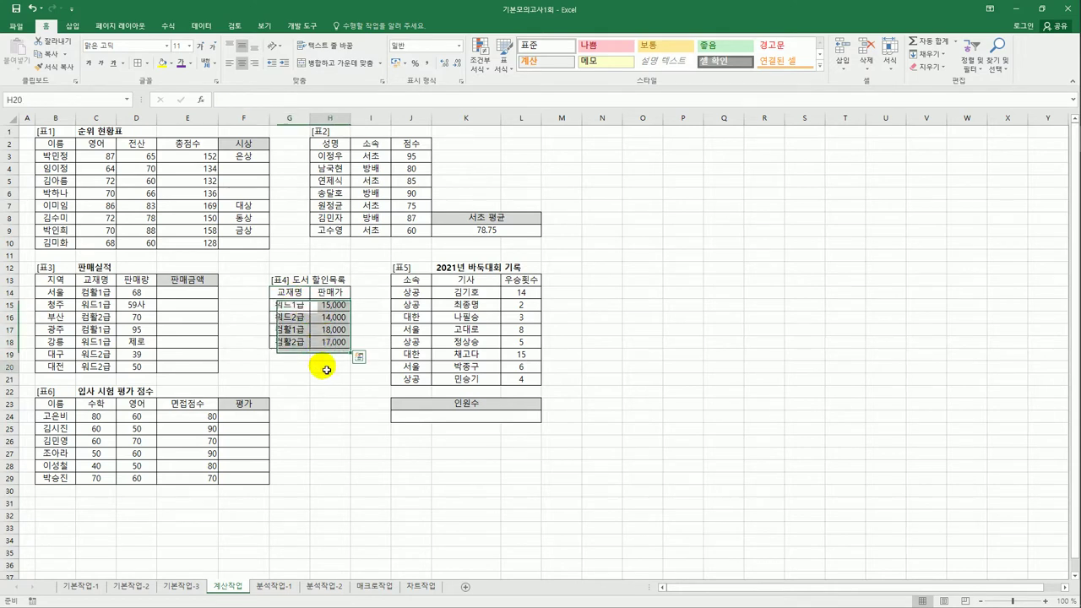
pyautogui.click(192, 297)
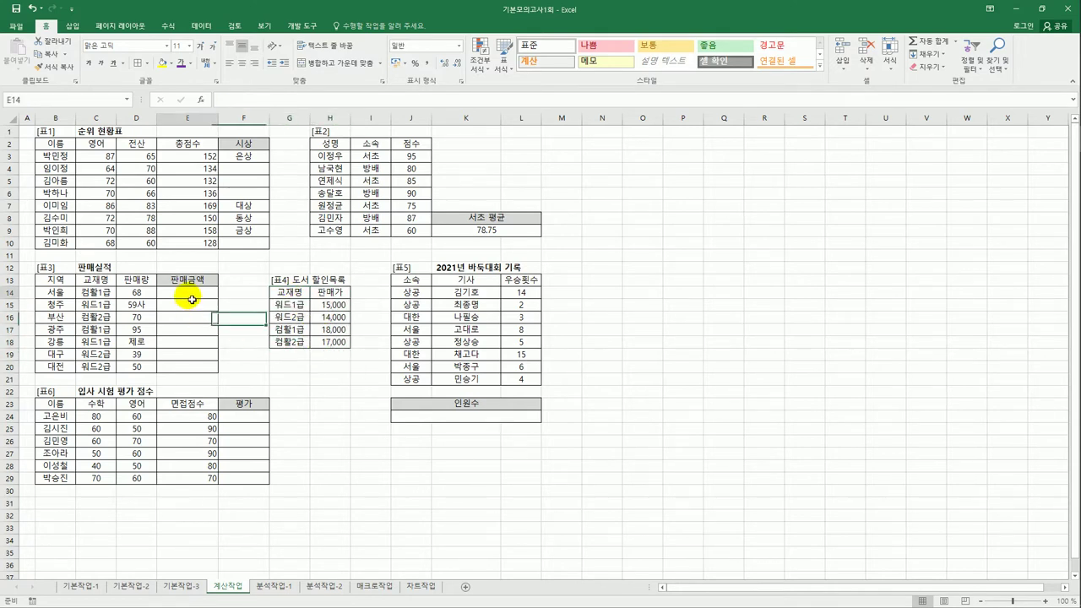
pyautogui.click(109, 294)
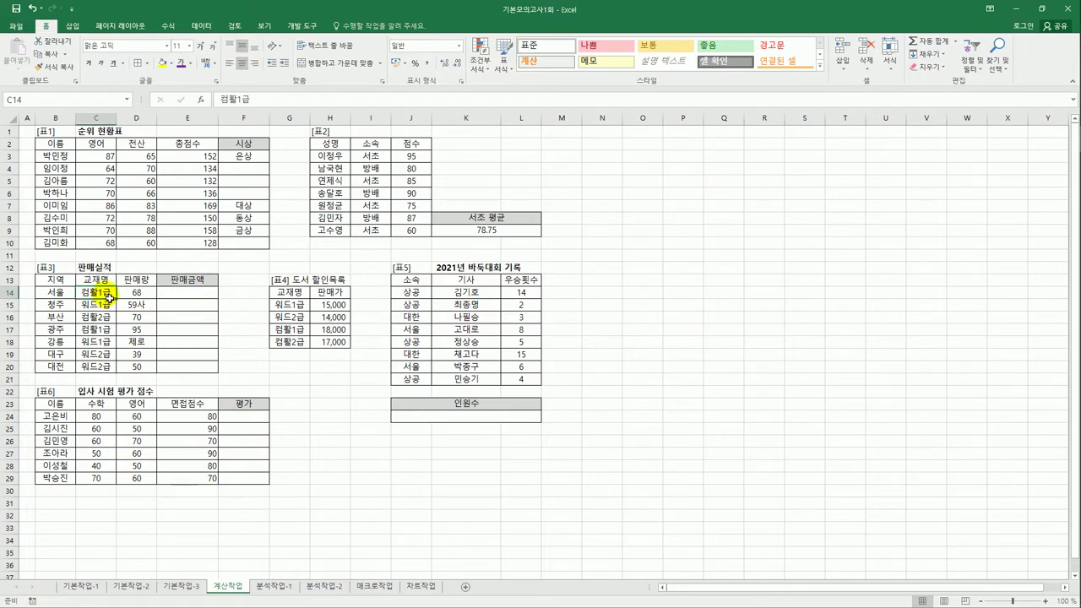
pyautogui.click(338, 305)
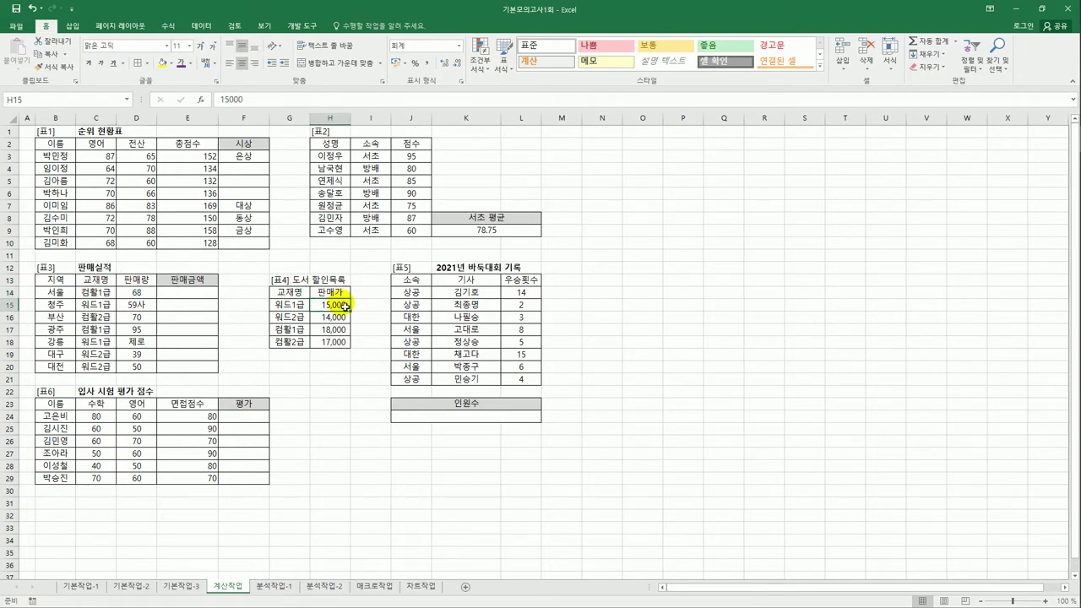
pyautogui.click(185, 303)
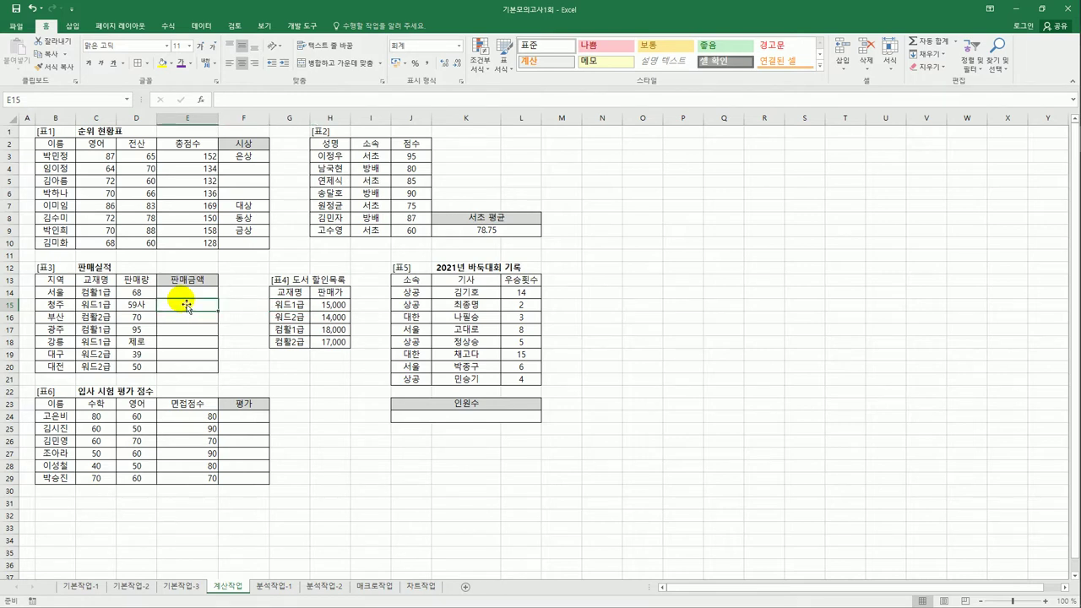
pyautogui.click(190, 292)
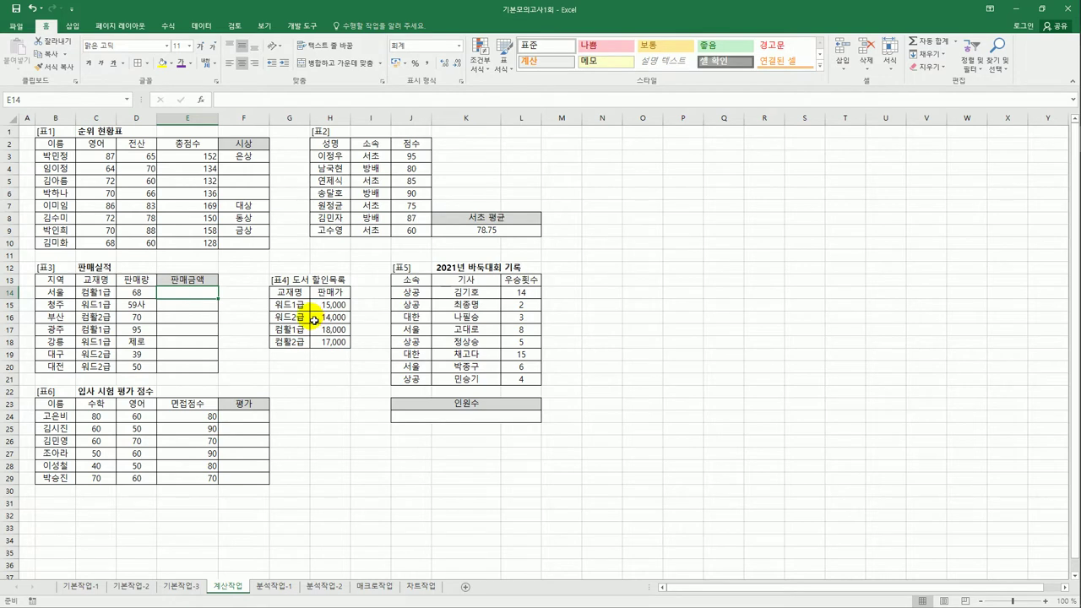
pyautogui.click(137, 305)
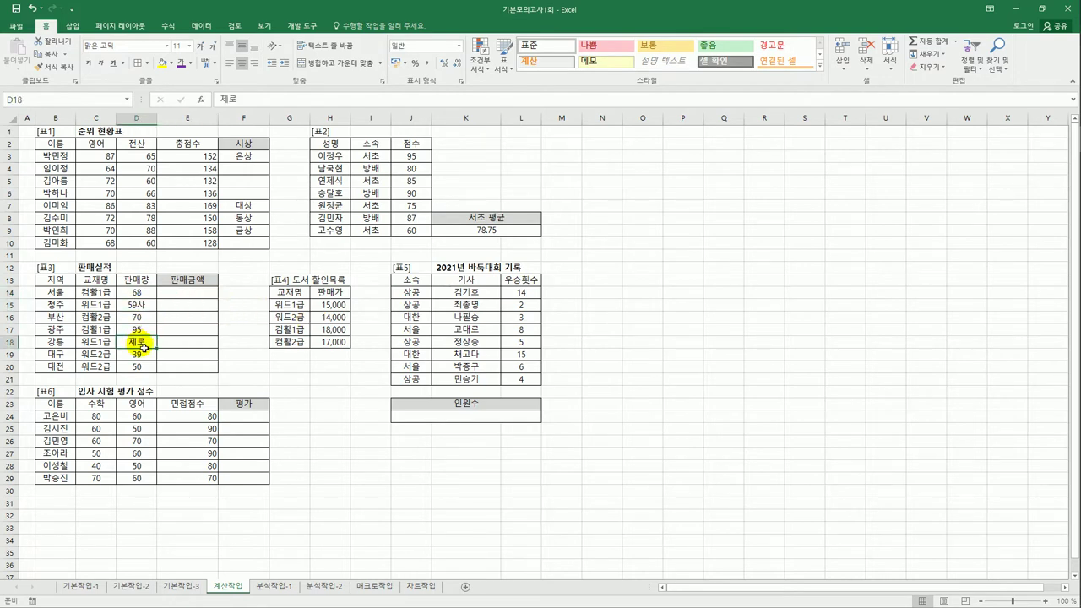
pyautogui.click(174, 296)
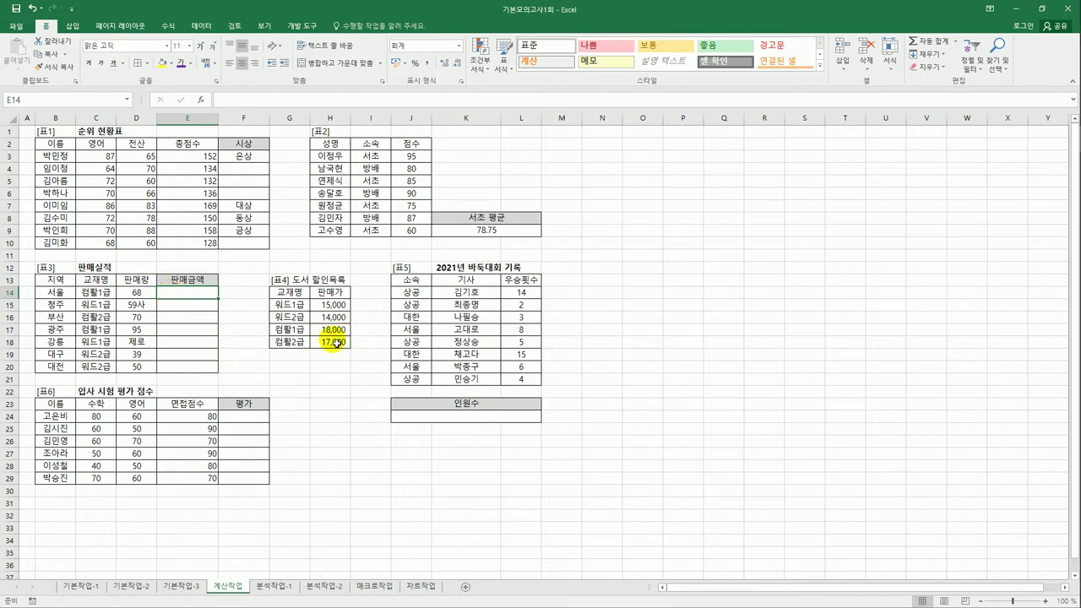
pyautogui.moveTo(291, 292); pyautogui.dragTo(334, 348)
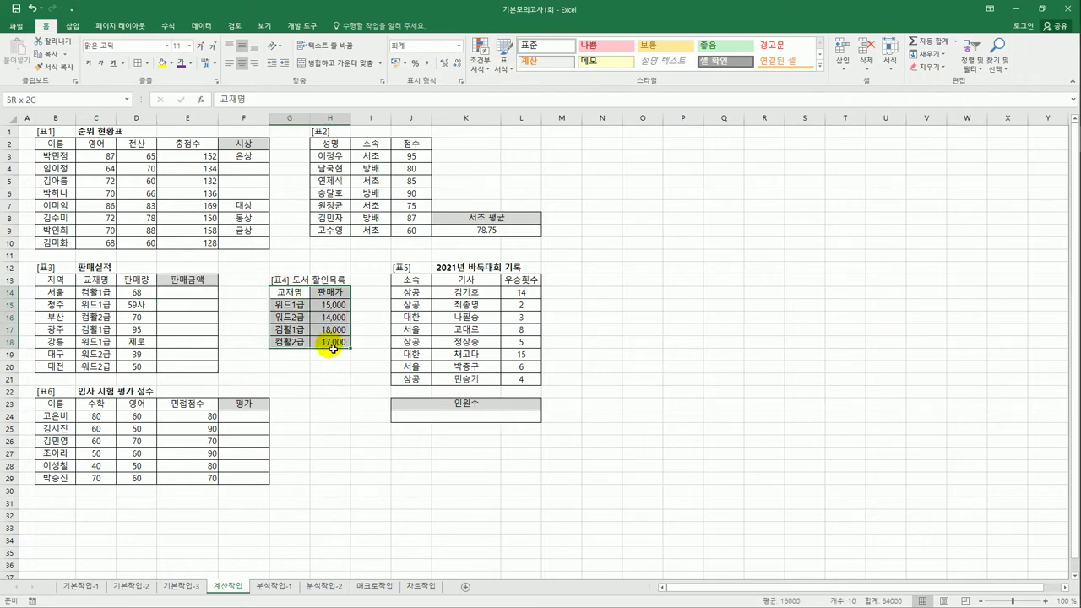
# Start a VLOOKUP formula in the first 판매금액 cell E14 of 표3, with the 교재명 in C14 as lookup value.
pyautogui.click(189, 293)
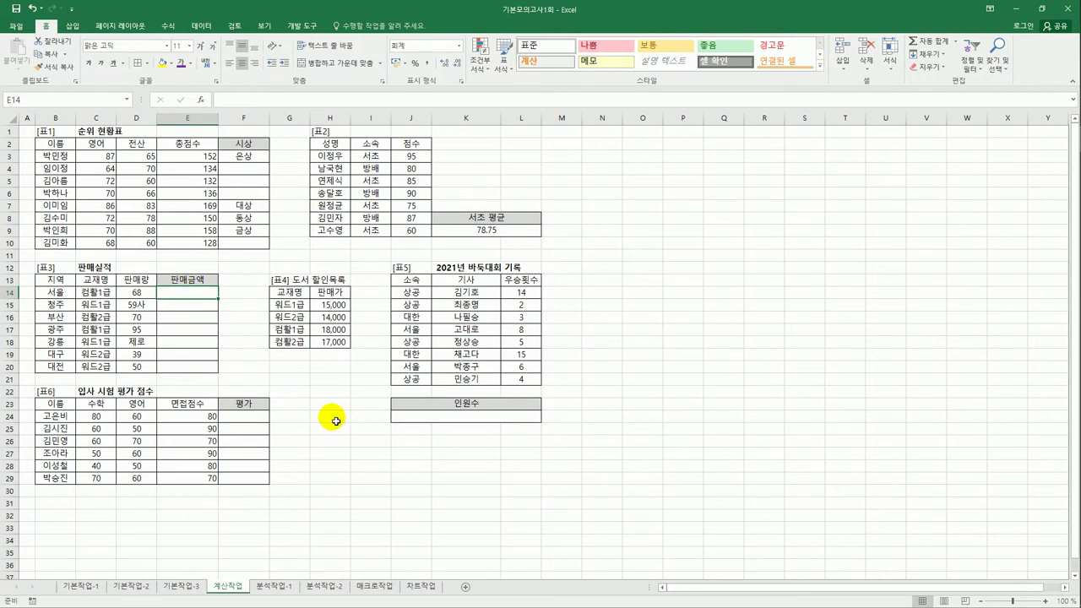
pyautogui.write('=ㅍ')
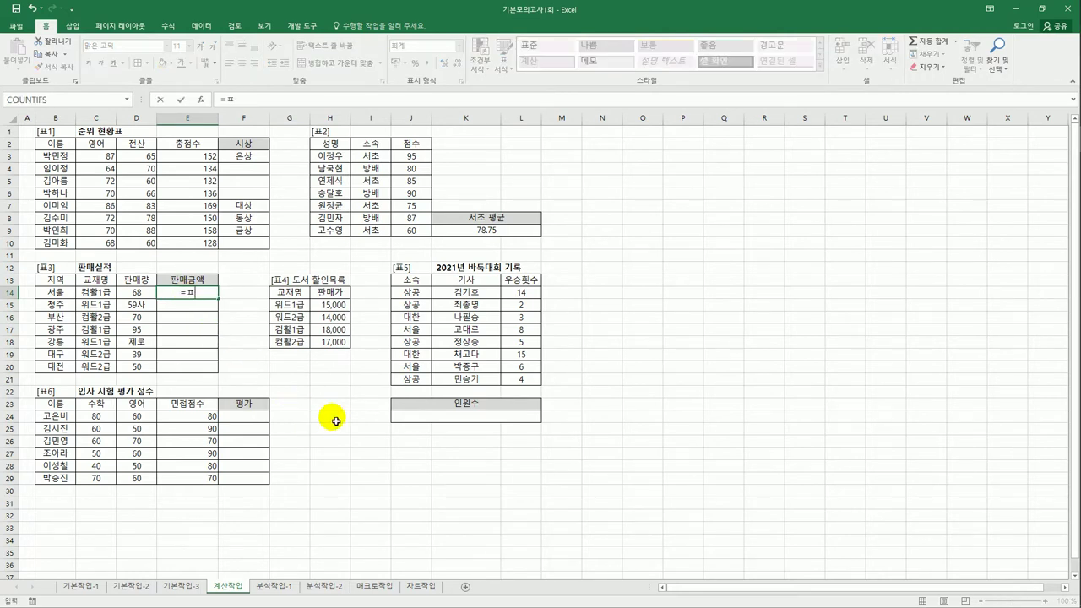
pyautogui.press('BackSpace')
pyautogui.write('v')
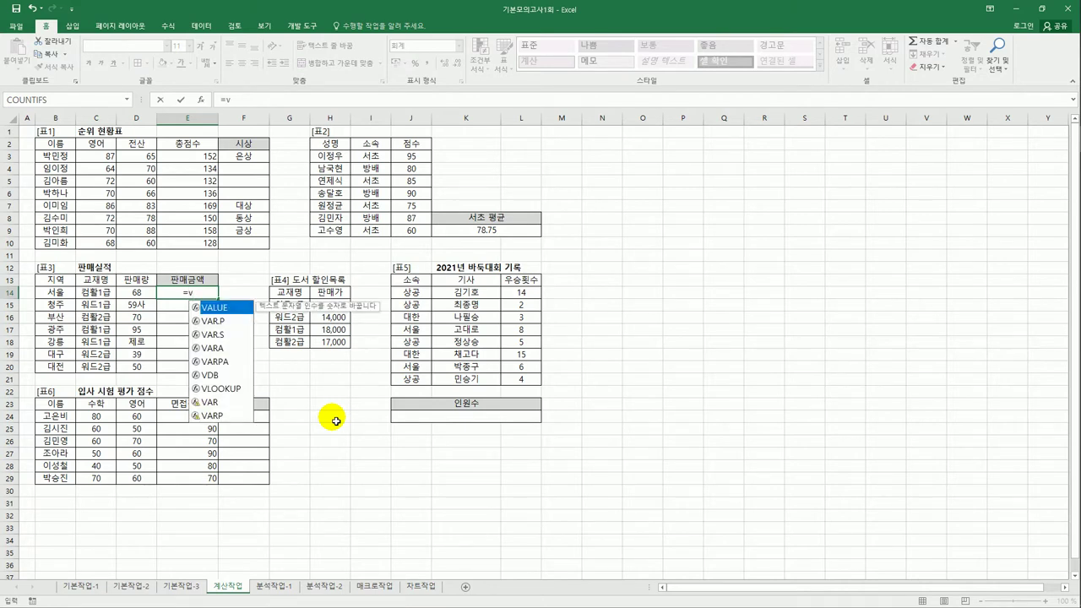
pyautogui.click(225, 390)
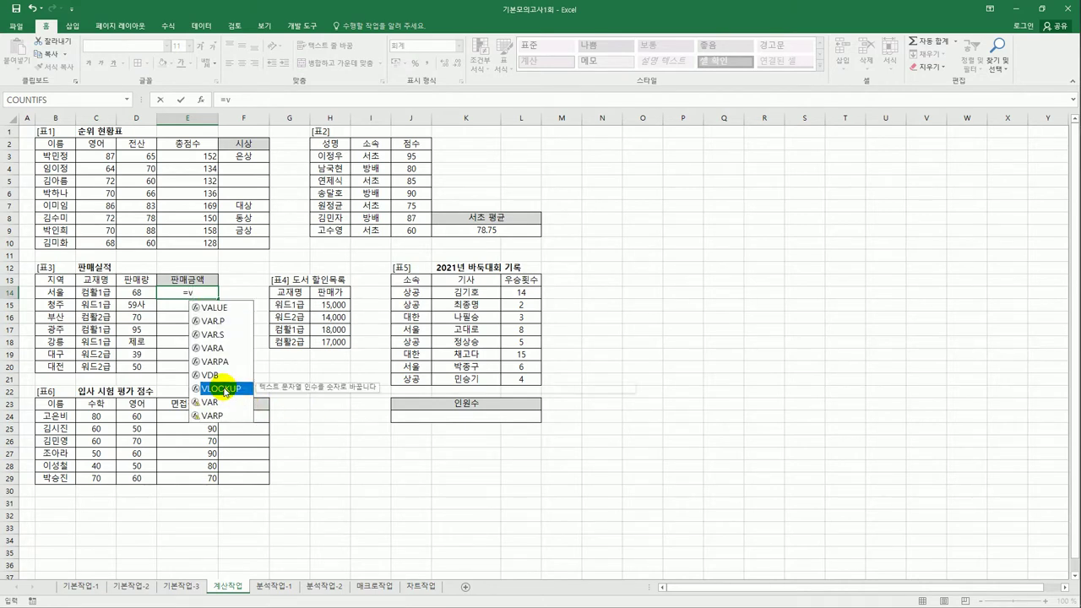
pyautogui.doubleClick(226, 389)
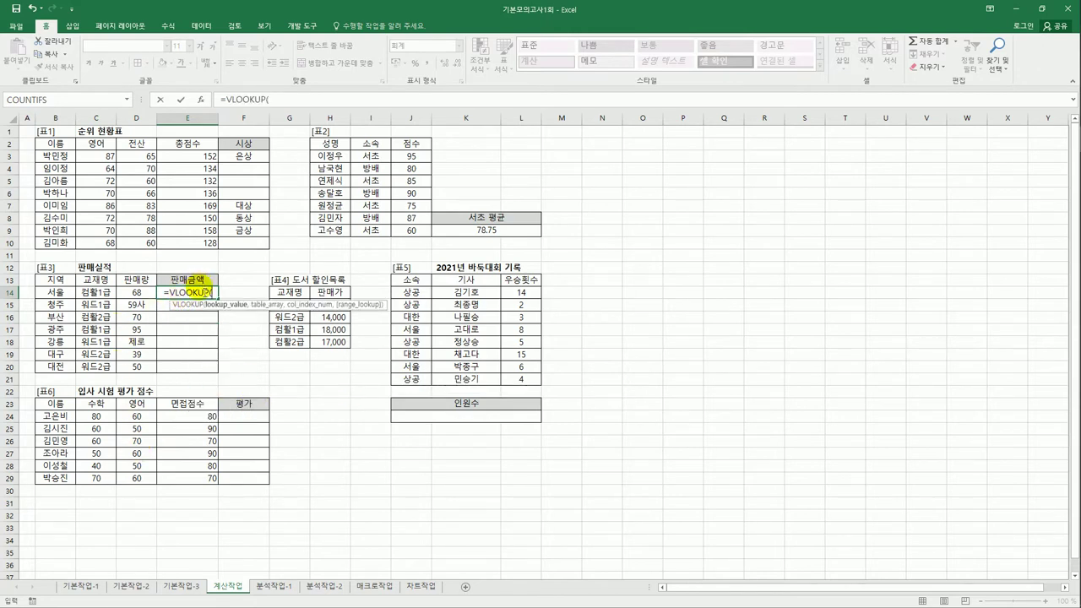
pyautogui.click(107, 295)
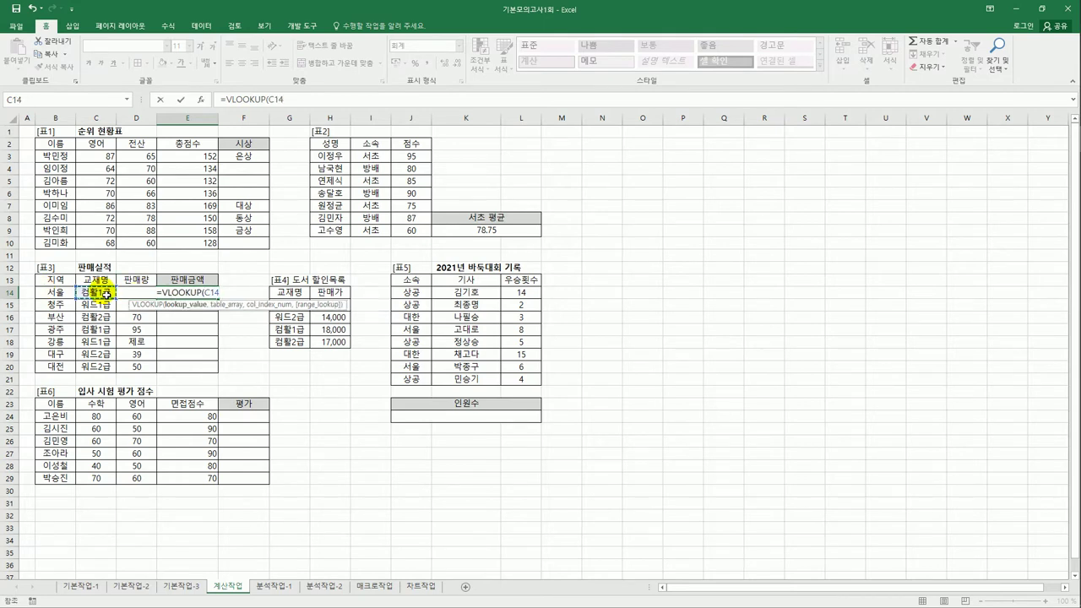
pyautogui.write(',')
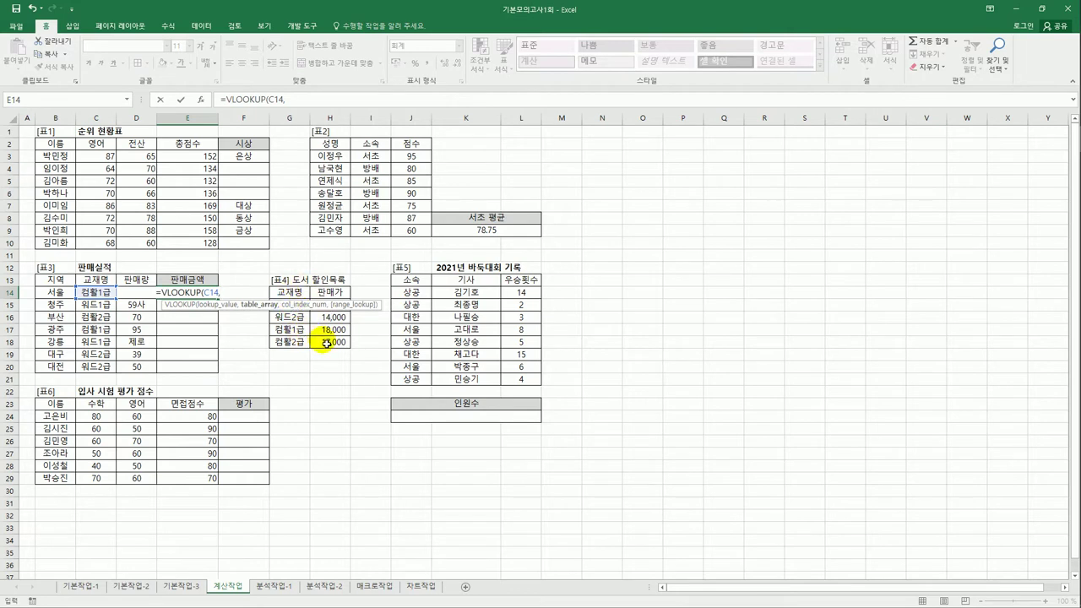
# Complete E14's VLOOKUP with absolute table range $G$15:$H$18, column 2 and exact match FALSE, and copy it down to E20.
pyautogui.moveTo(326, 343); pyautogui.dragTo(306, 310)
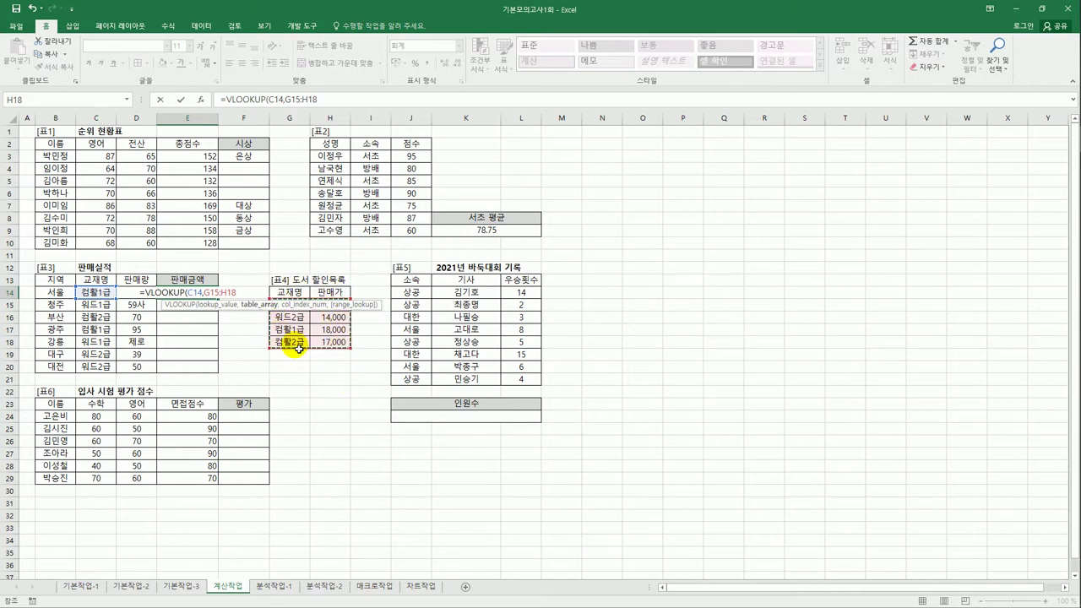
pyautogui.press('F4')
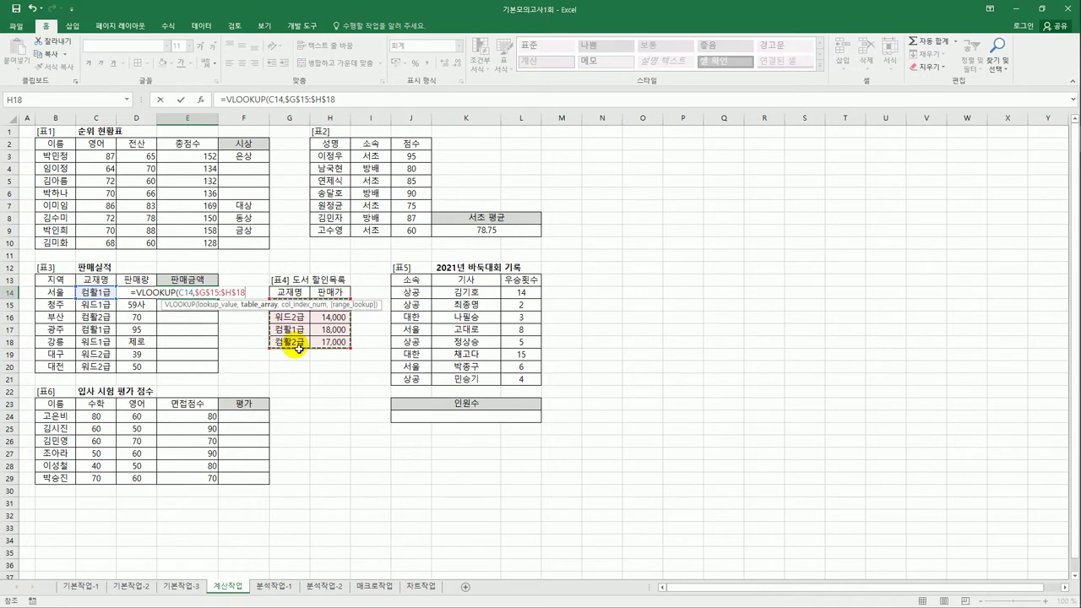
pyautogui.write(',2')
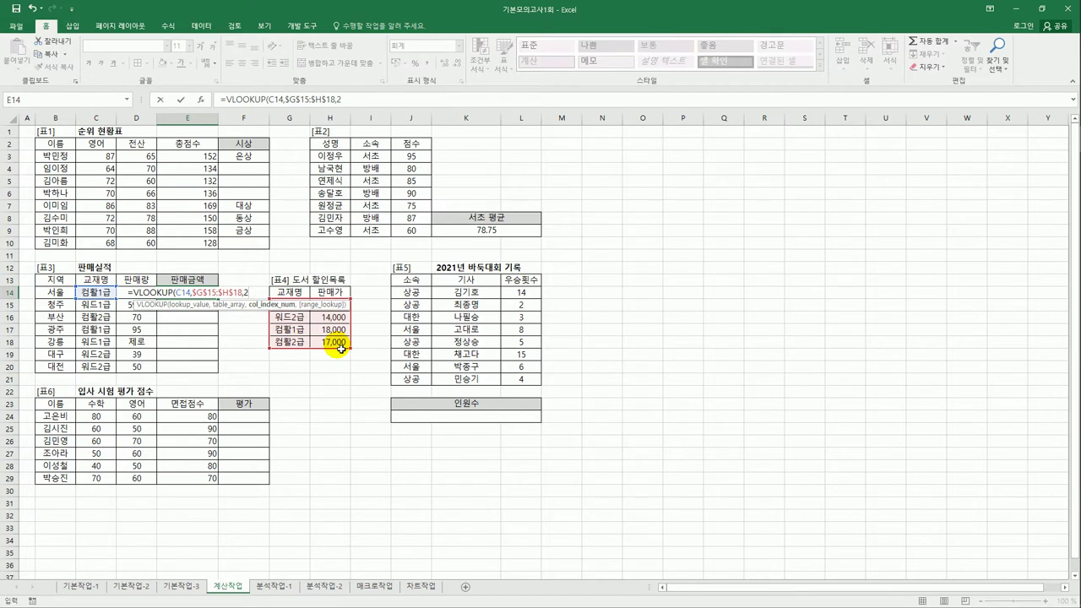
pyautogui.write(',')
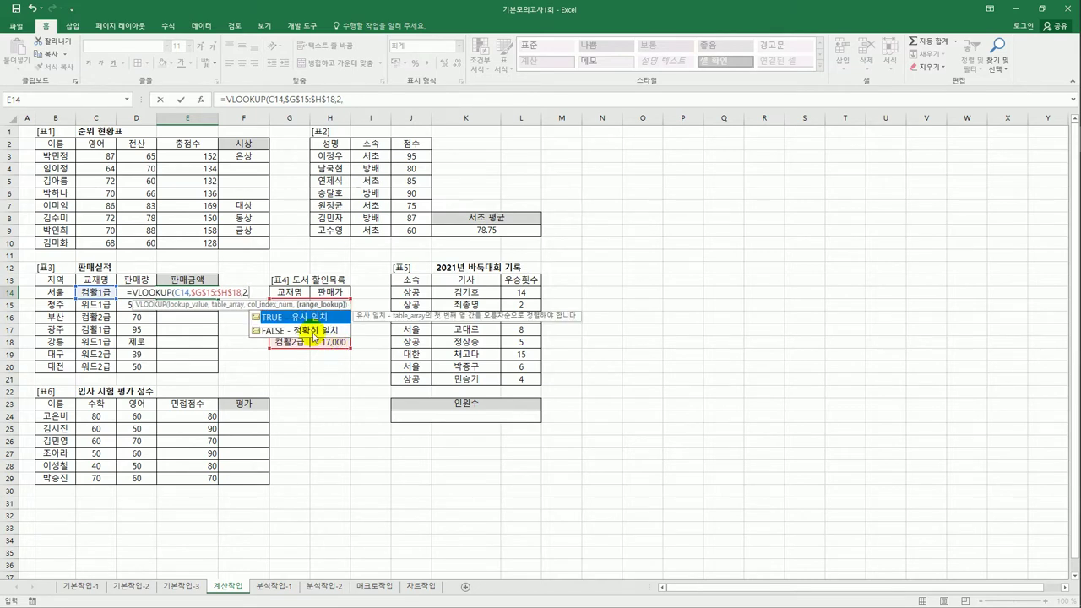
pyautogui.write('F')
pyautogui.press('Tab')
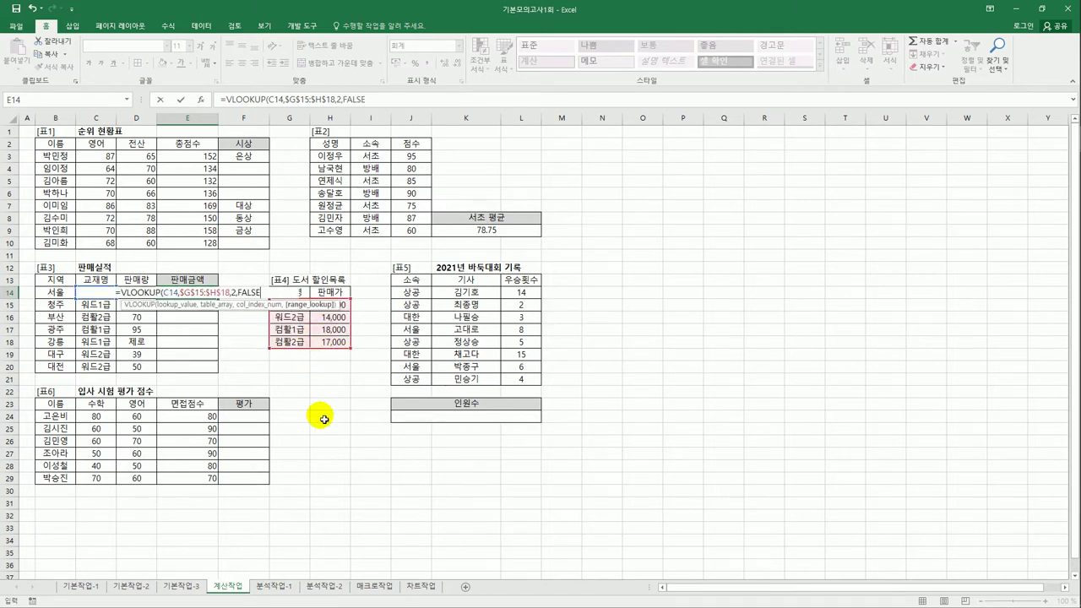
pyautogui.write(')')
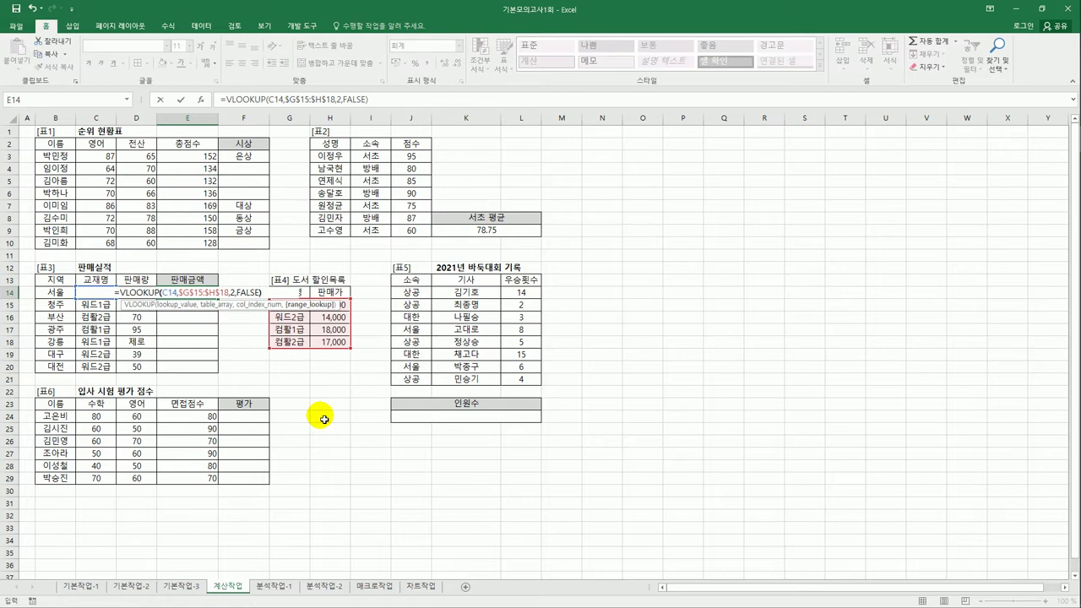
pyautogui.press('Return')
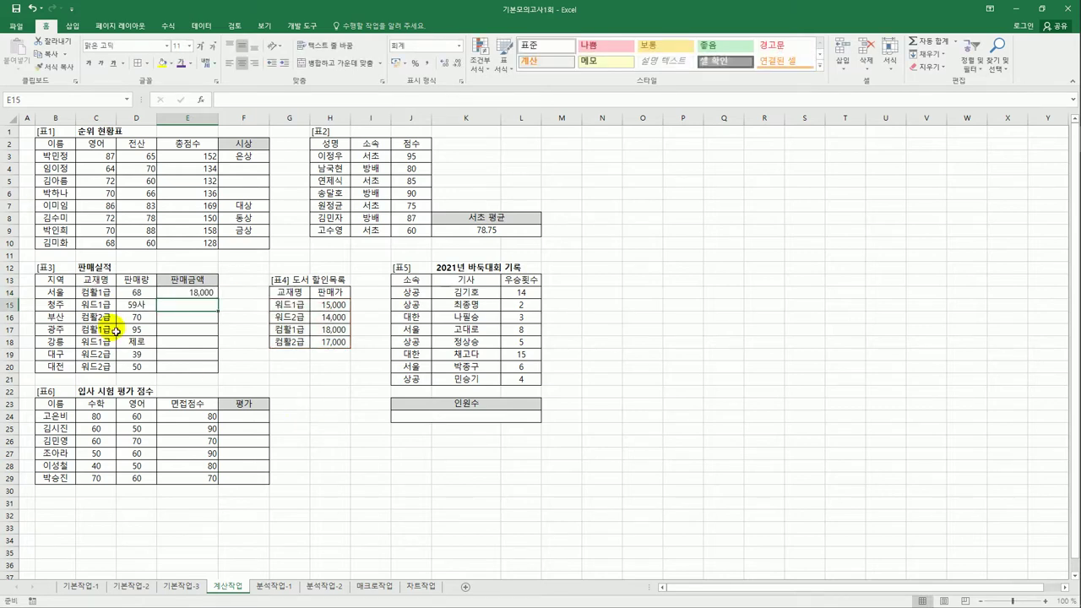
pyautogui.click(207, 295)
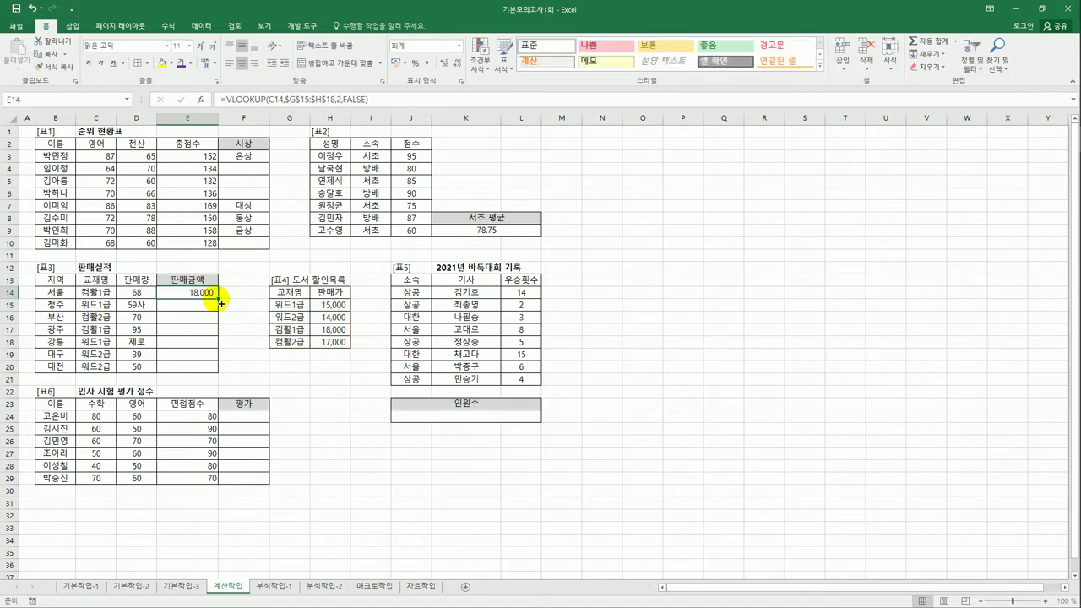
pyautogui.moveTo(223, 308); pyautogui.dragTo(217, 369)
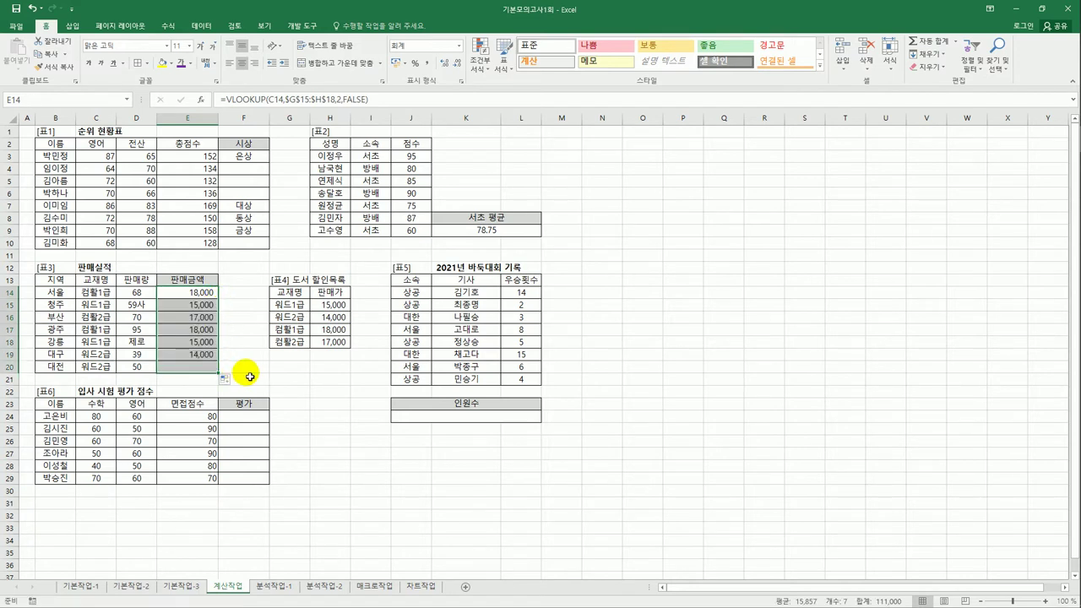
# Multiply the VLOOKUP in E14 by the 판매량 in D14 and copy the formula down to E20.
pyautogui.click(202, 297)
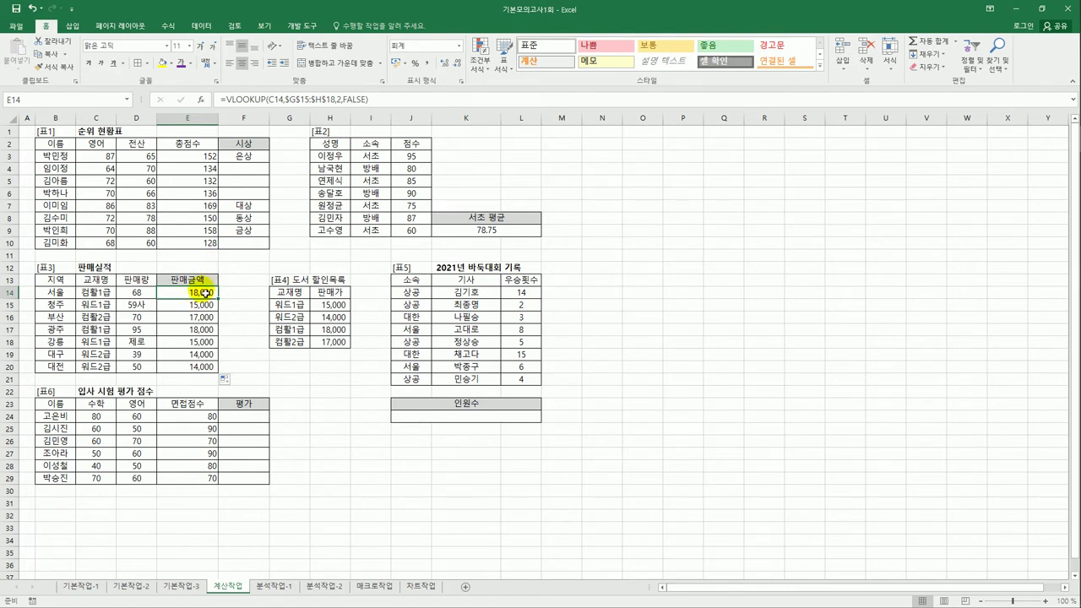
pyautogui.click(380, 101)
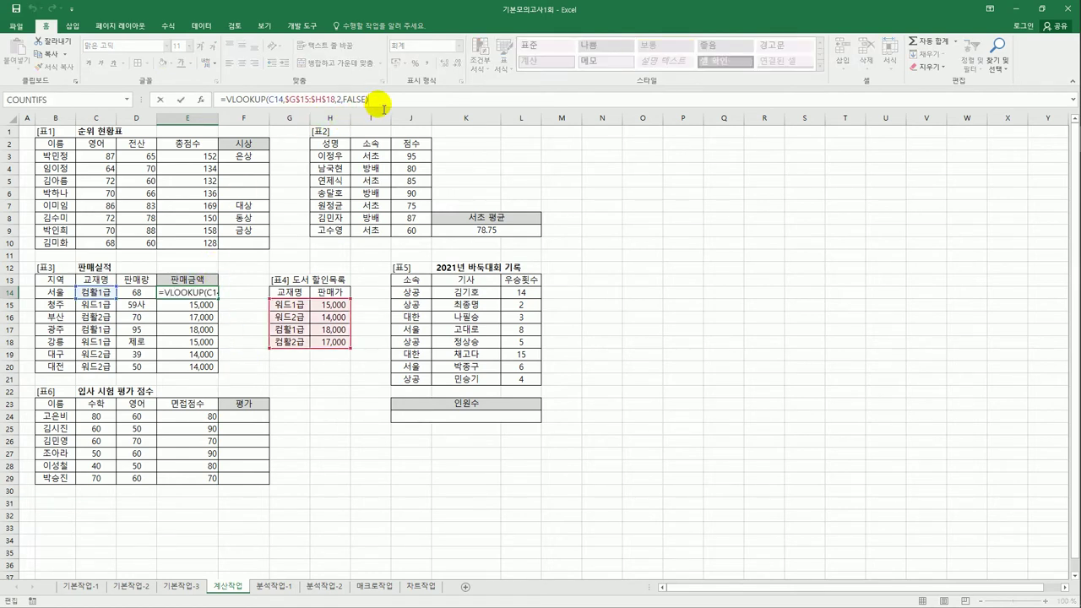
pyautogui.write('*')
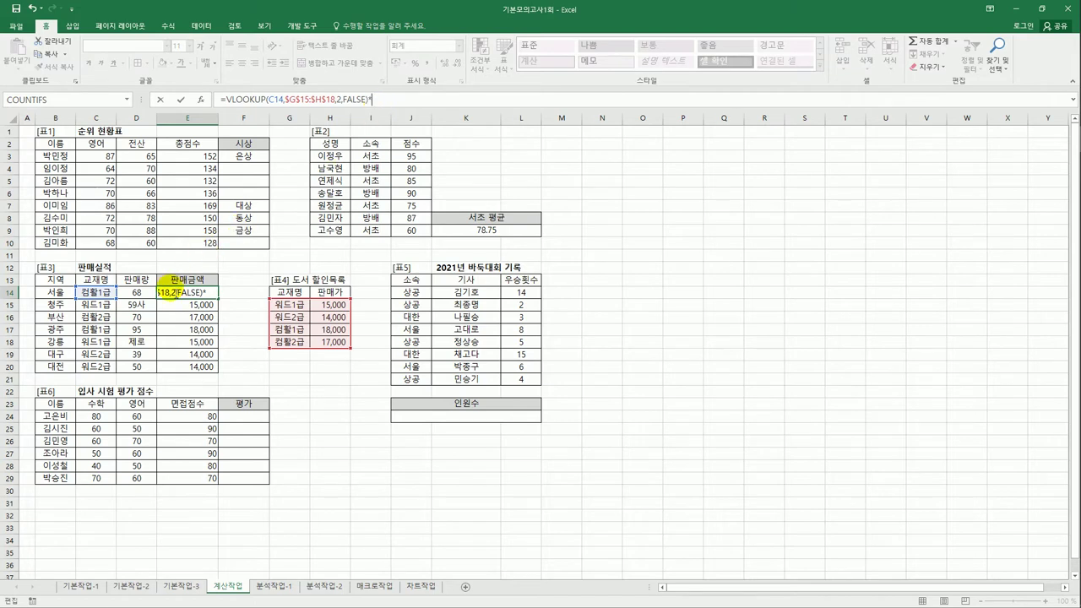
pyautogui.click(148, 293)
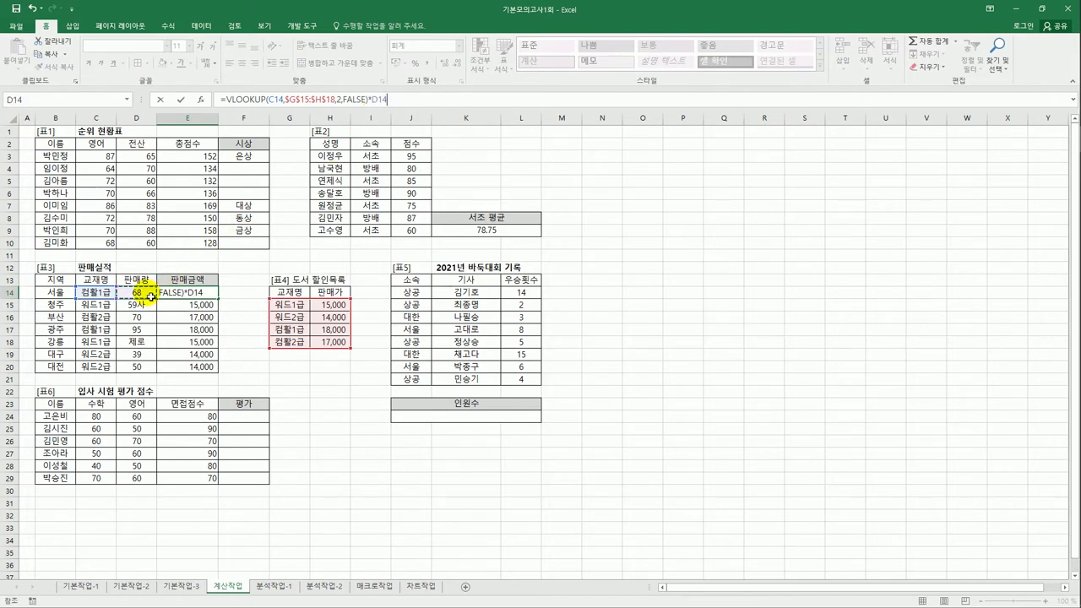
pyautogui.press('Return')
pyautogui.click(194, 292)
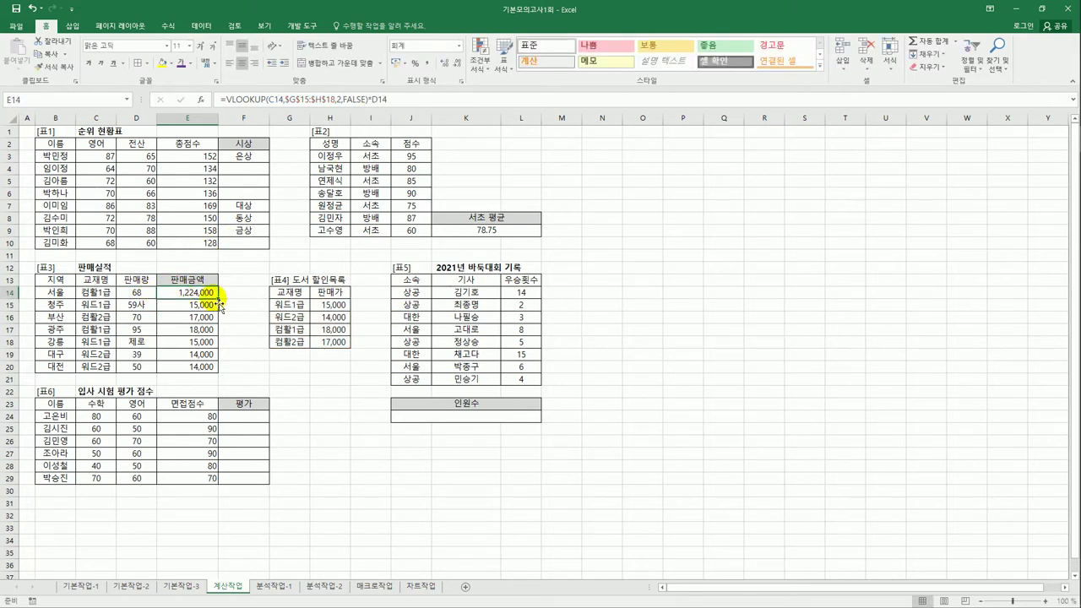
pyautogui.moveTo(218, 300); pyautogui.dragTo(216, 375)
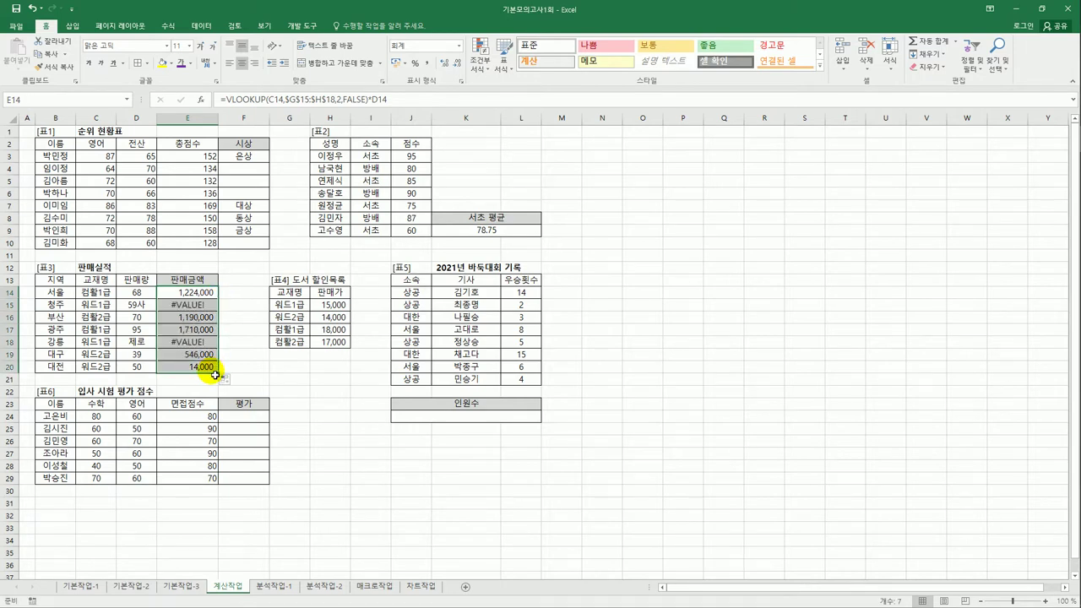
# Check the non-numeric 판매량 entries in D15 and D18, and wrap E14's existing formula in IFERROR.
pyautogui.moveTo(140, 303); pyautogui.dragTo(145, 311)
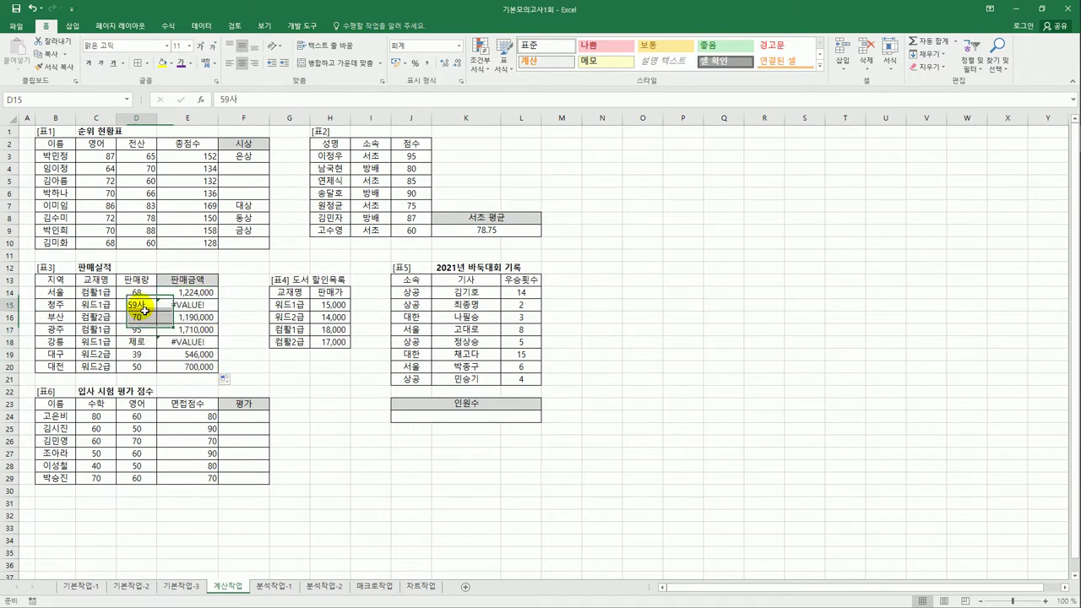
pyautogui.click(137, 342)
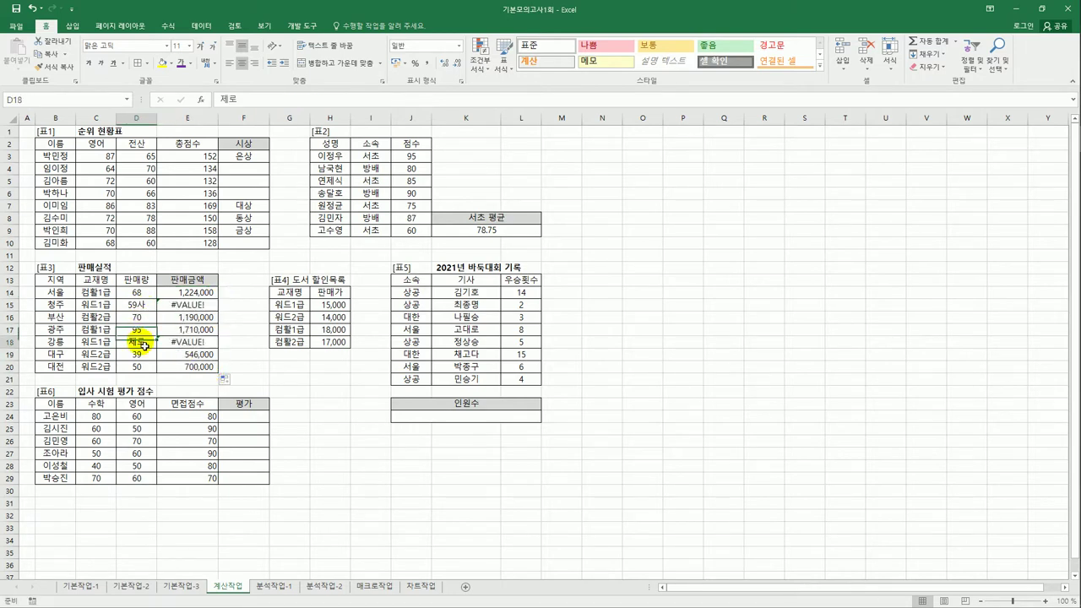
pyautogui.click(184, 305)
pyautogui.click(184, 296)
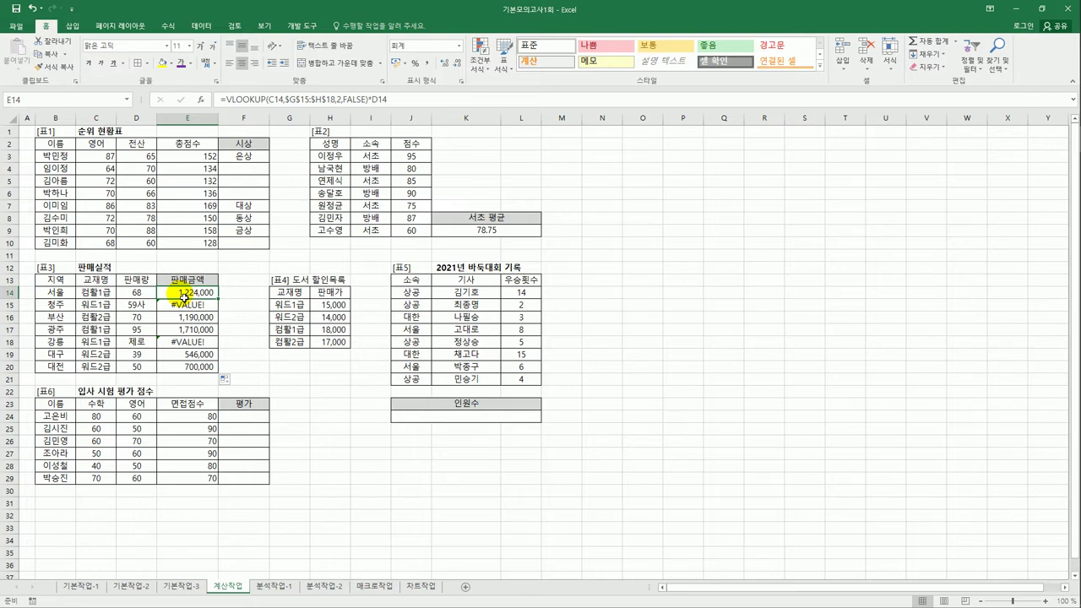
pyautogui.click(223, 100)
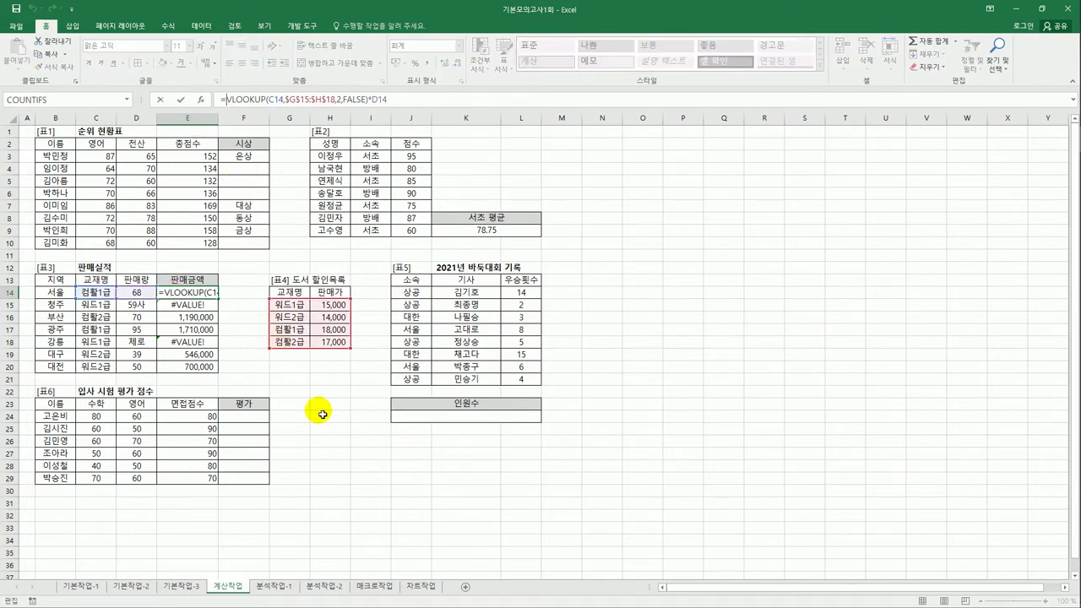
pyautogui.write('If')
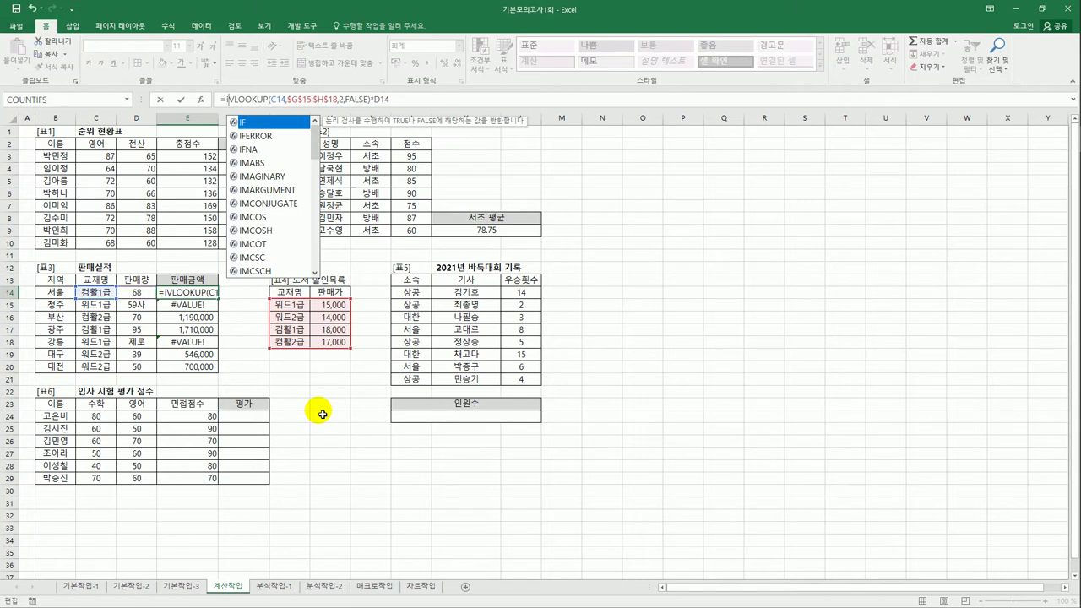
pyautogui.press('Down')
pyautogui.press('Tab')
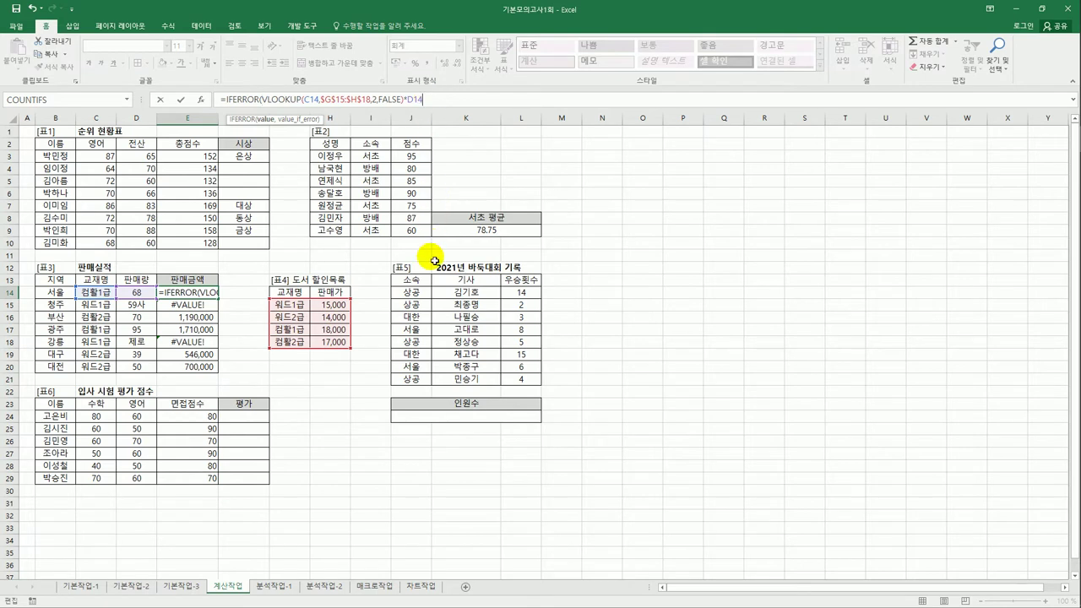
# Set "판매량오류" as the IFERROR error value in E14 and copy the completed formula down to E20.
pyautogui.write(',')
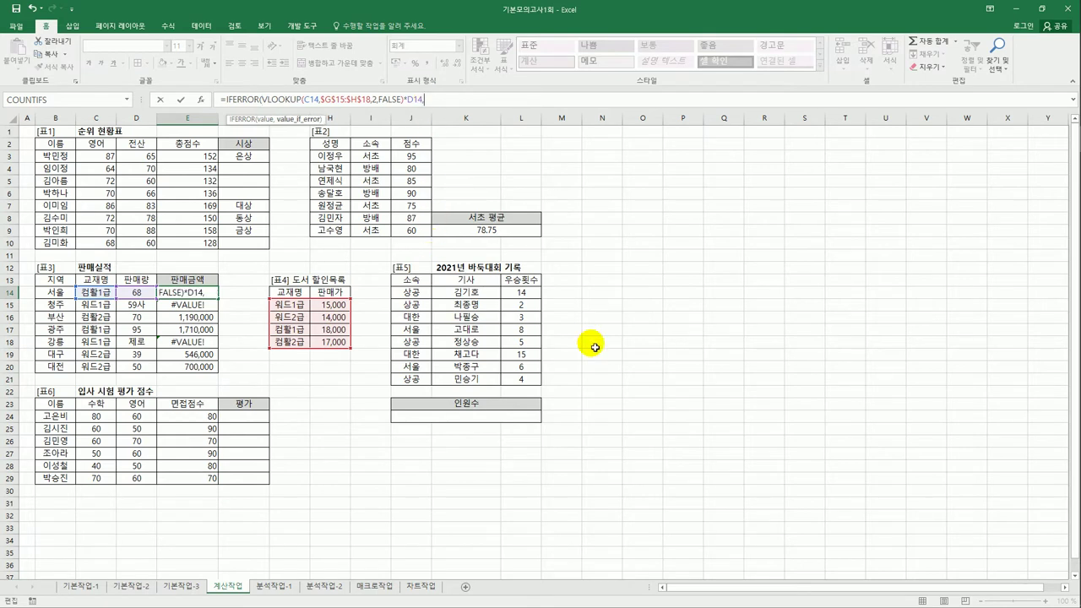
pyautogui.write('"v')
pyautogui.write('판매량오')
pyautogui.write('류"')
pyautogui.write(')')
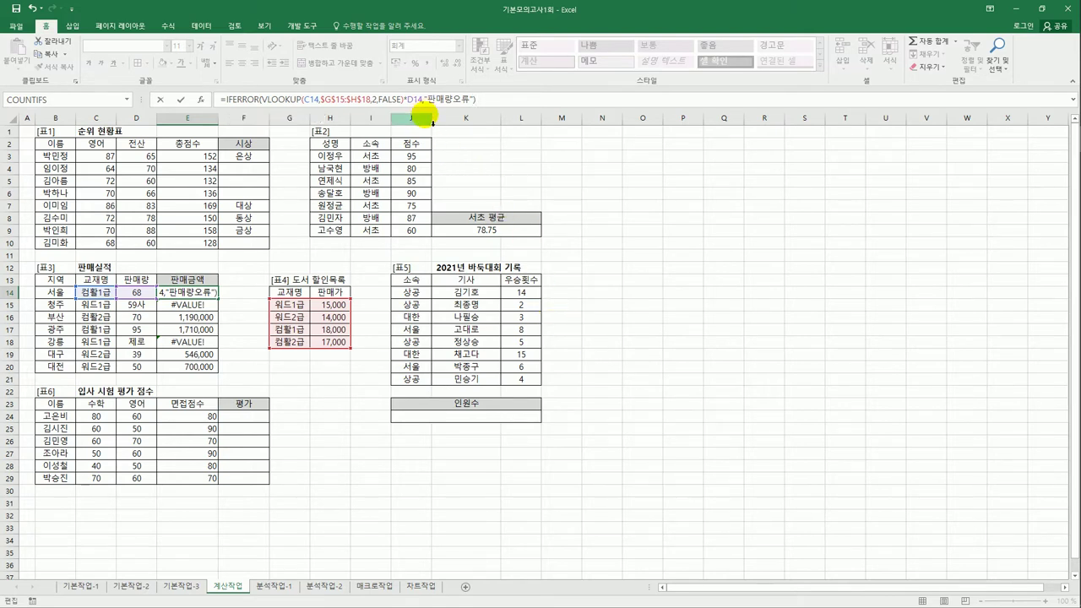
pyautogui.press('Return')
pyautogui.click(198, 293)
pyautogui.moveTo(218, 300); pyautogui.dragTo(212, 369)
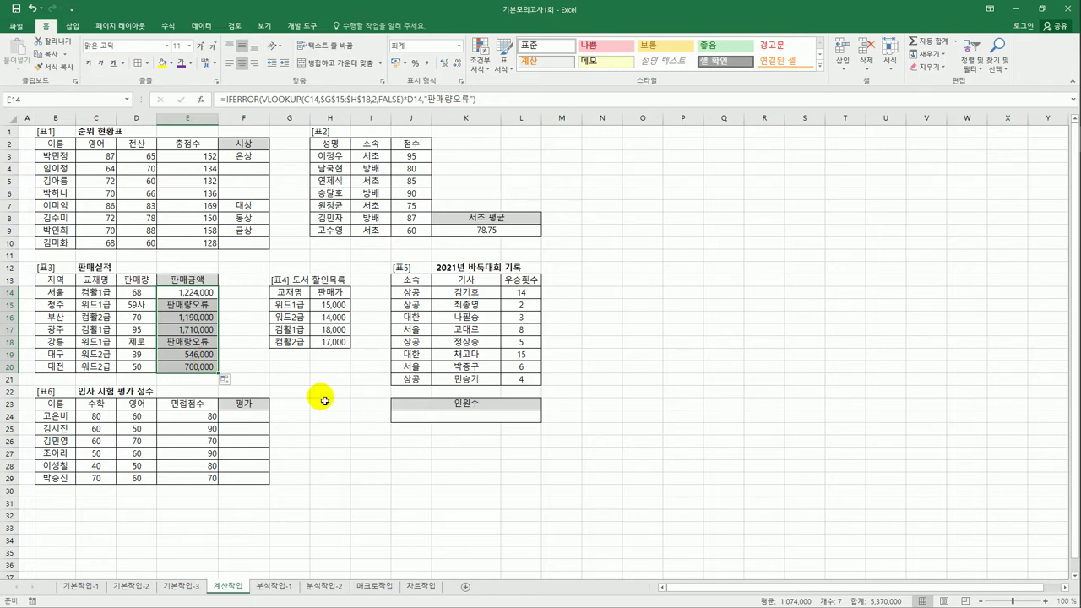
# Examine the 소속 and 우승횟수 data of 표5 needed for the 인원수 result in J24.
pyautogui.click(412, 417)
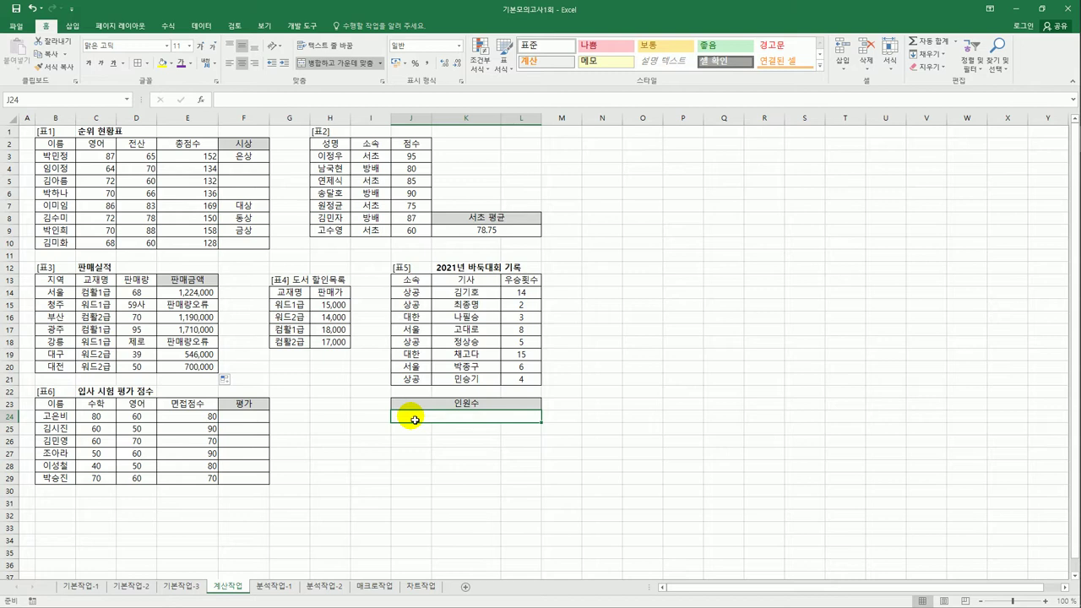
pyautogui.click(415, 294)
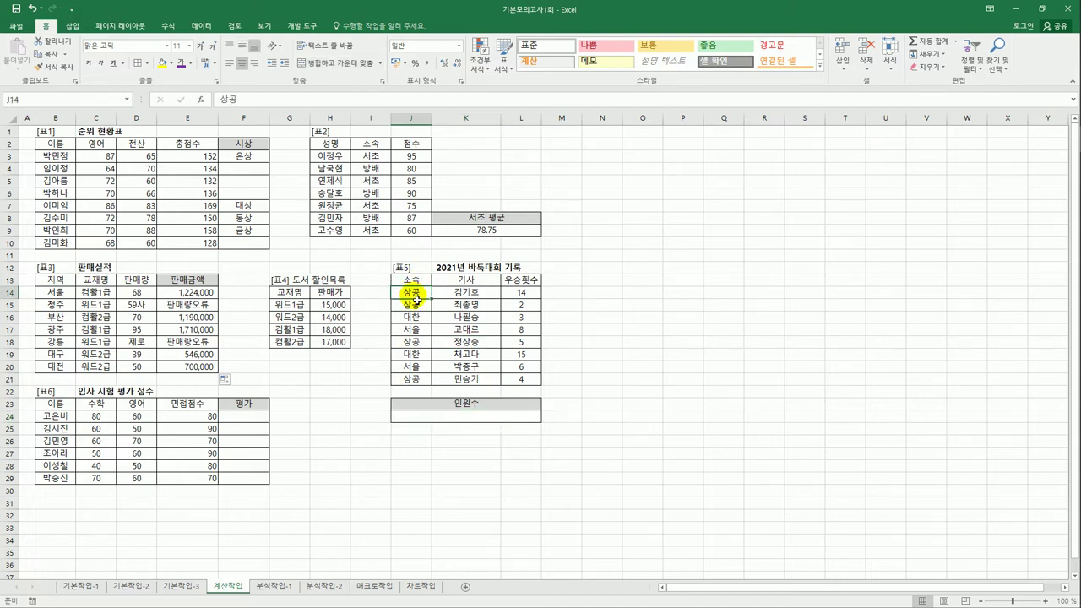
pyautogui.click(522, 292)
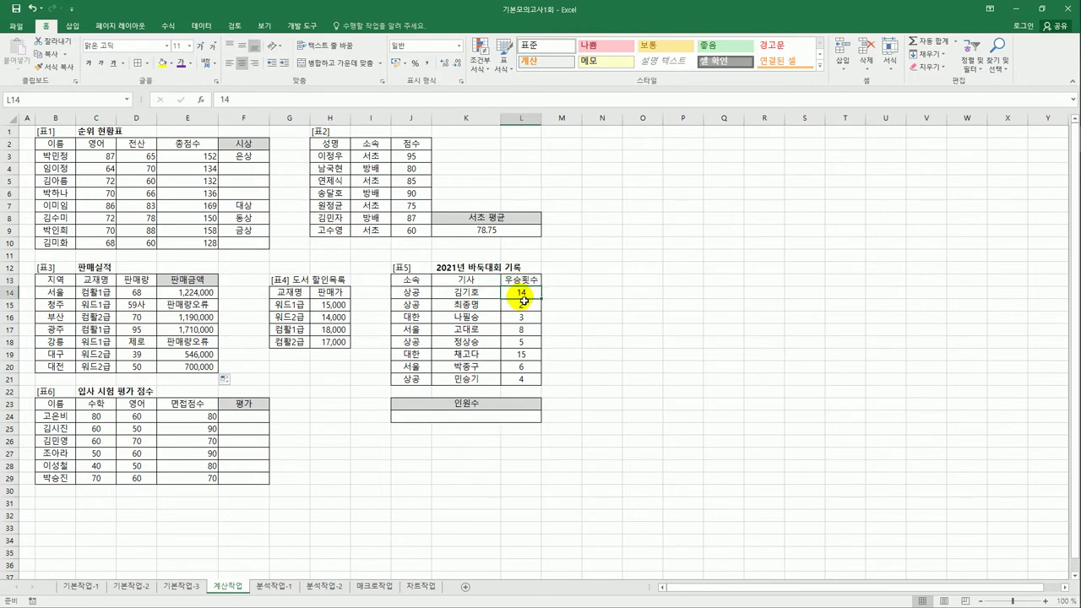
pyautogui.click(486, 416)
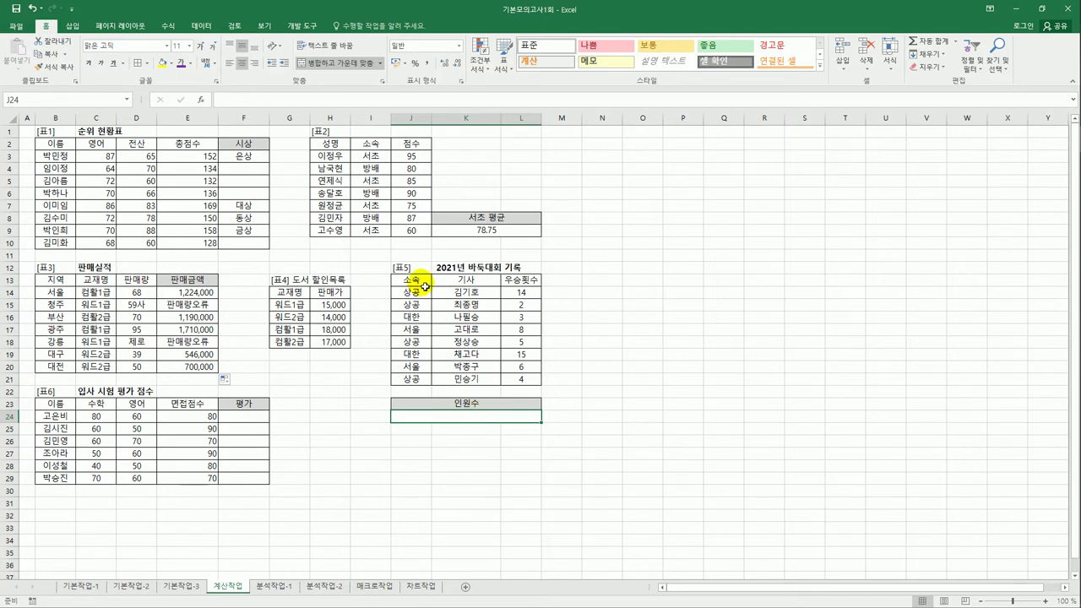
# Check the 소속 and 우승횟수 columns of 표5 and start a COUNTIFS formula in J24.
pyautogui.click(414, 279)
pyautogui.click(425, 297)
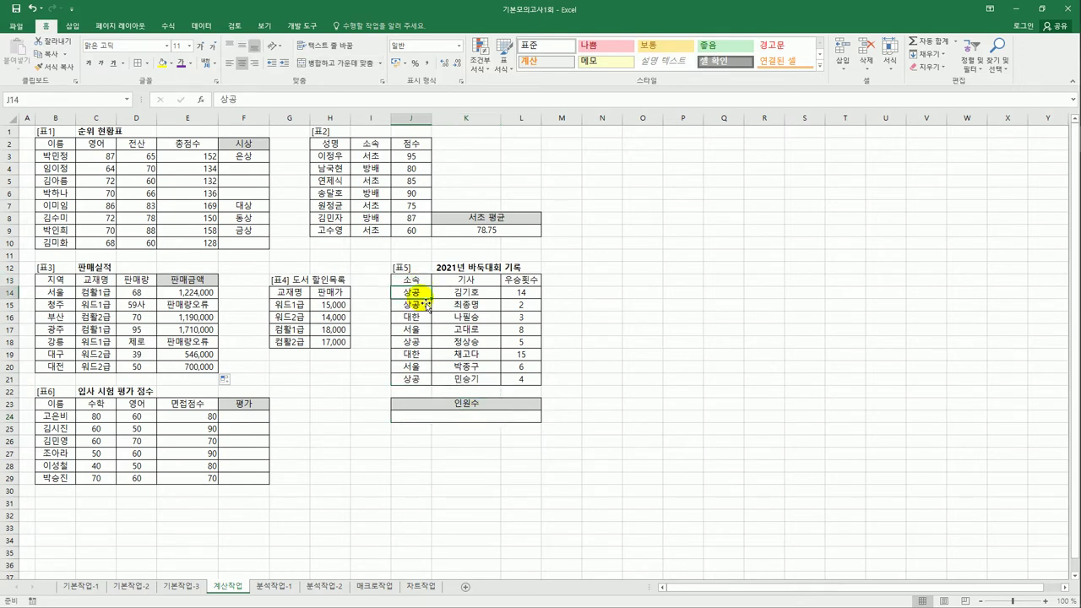
pyautogui.click(513, 282)
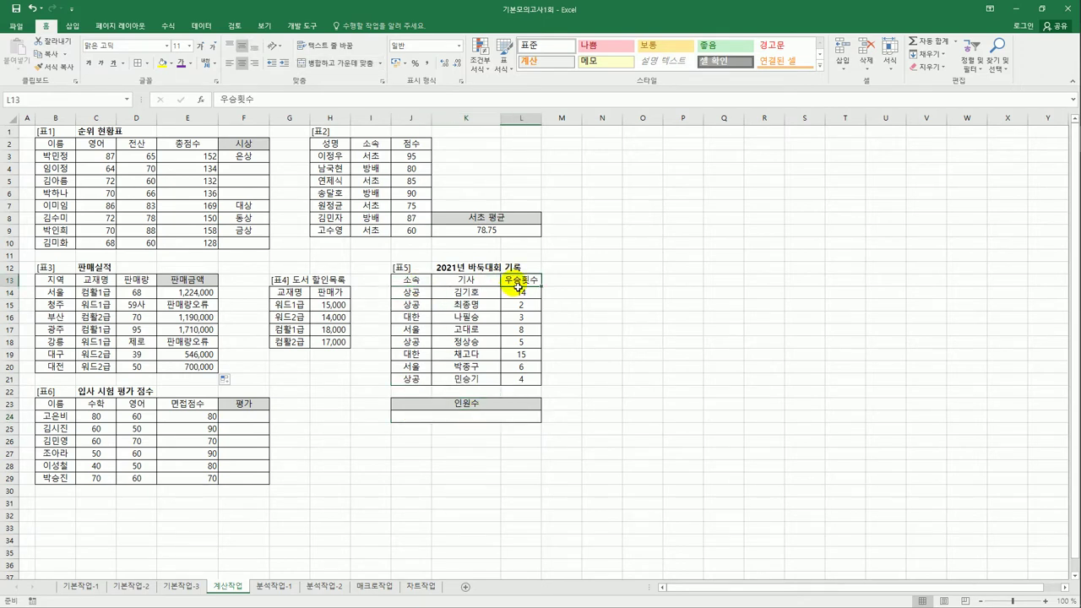
pyautogui.click(519, 293)
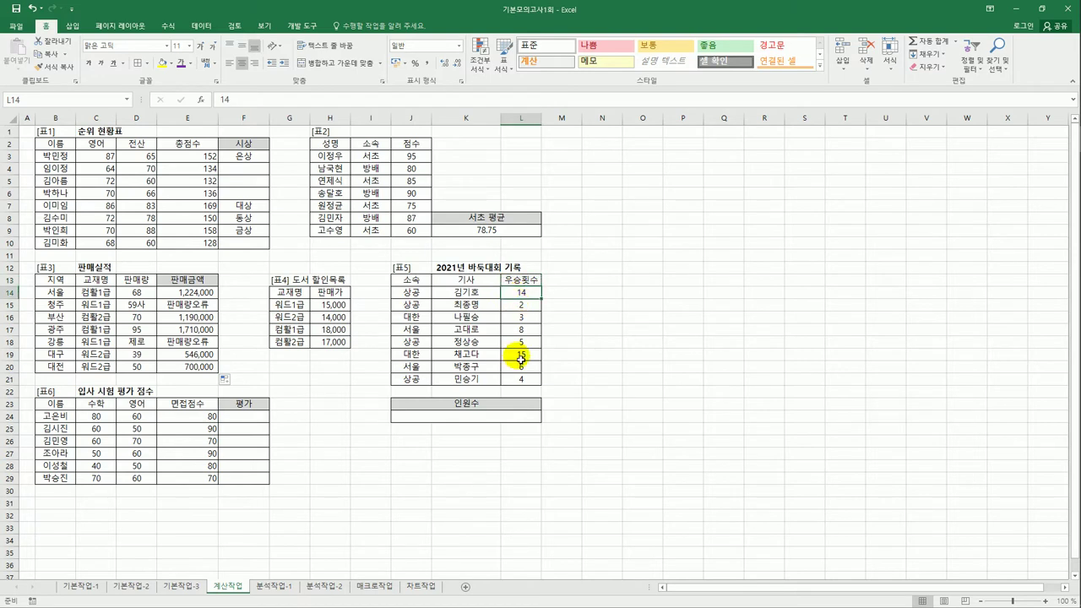
pyautogui.click(515, 417)
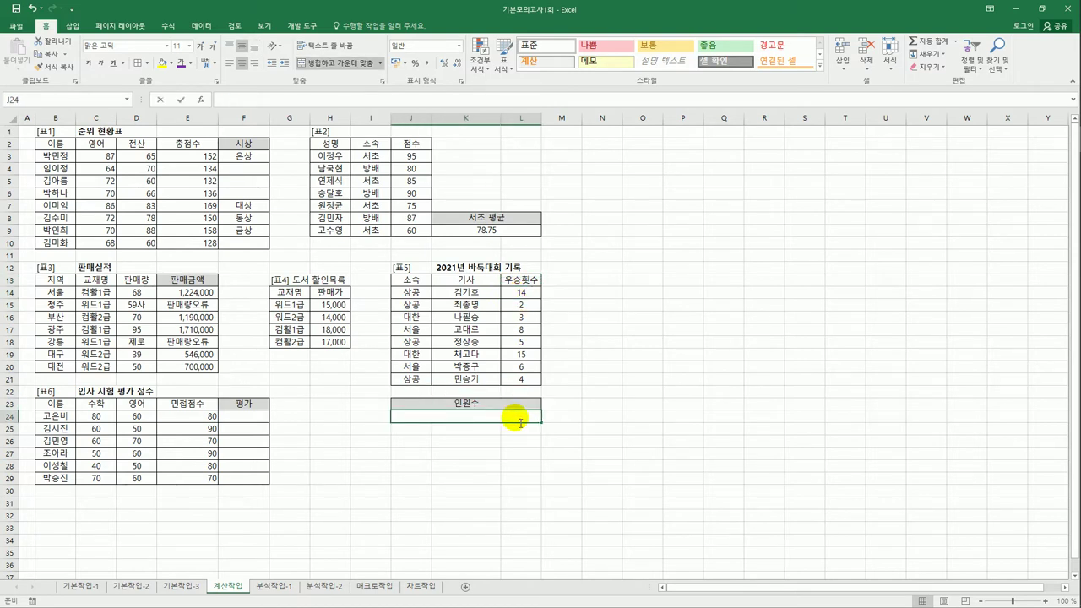
pyautogui.write('=')
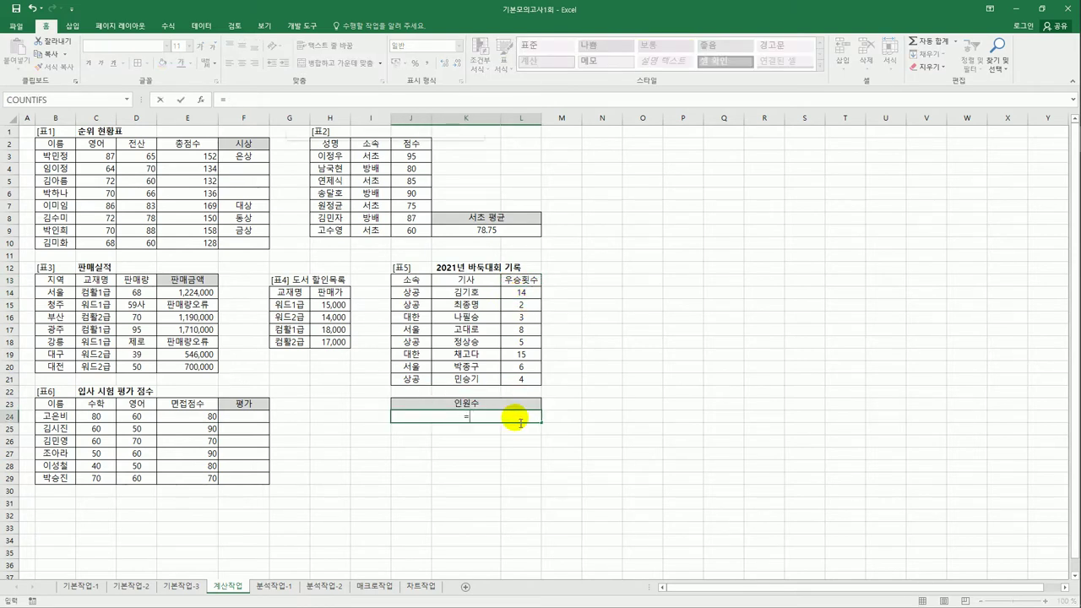
pyautogui.write('coun')
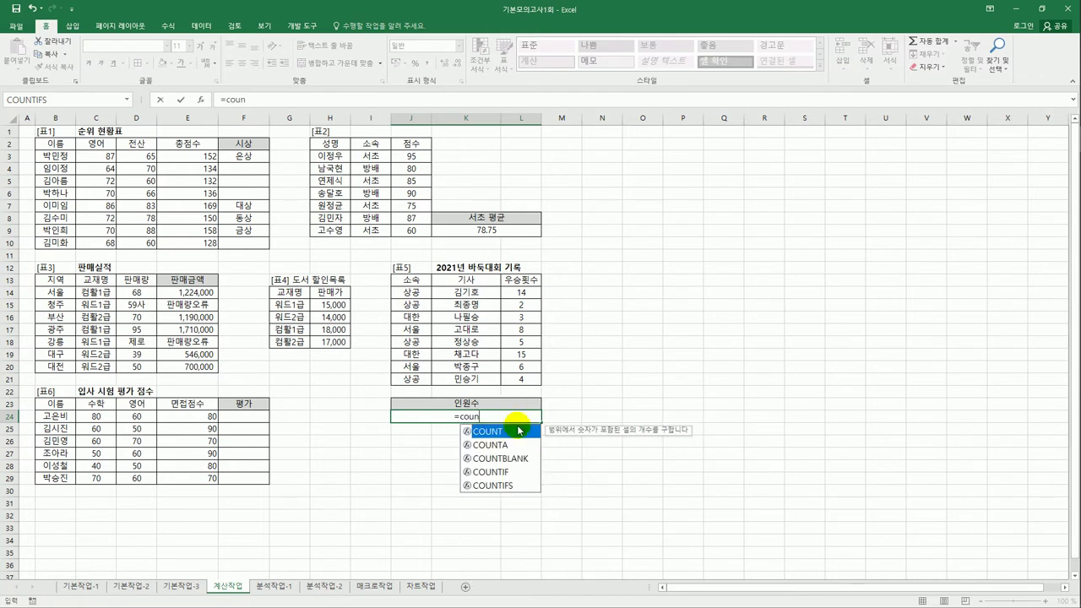
pyautogui.click(505, 487)
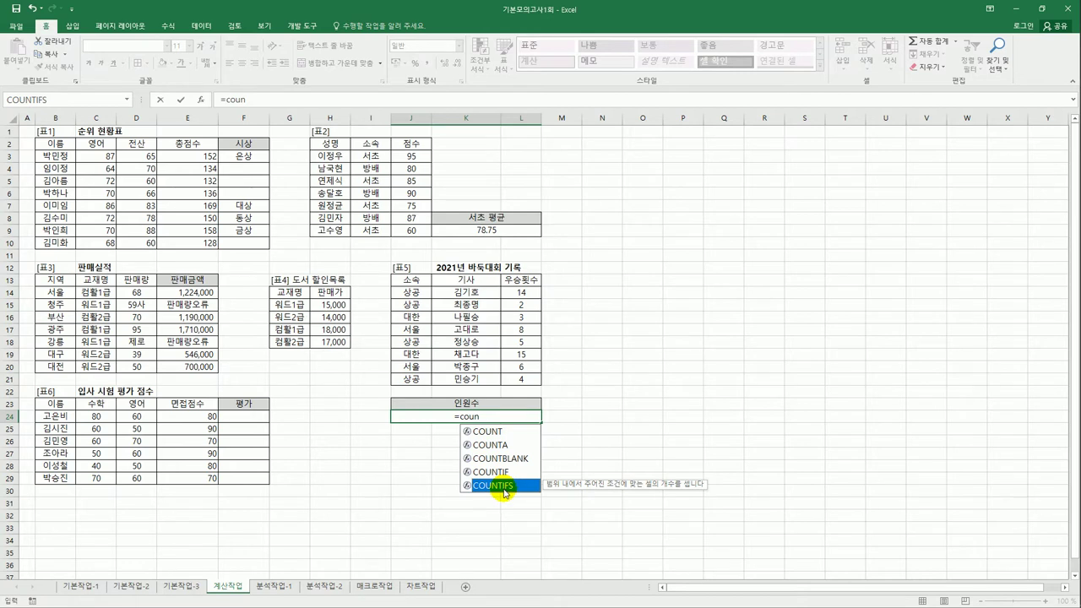
pyautogui.doubleClick(504, 486)
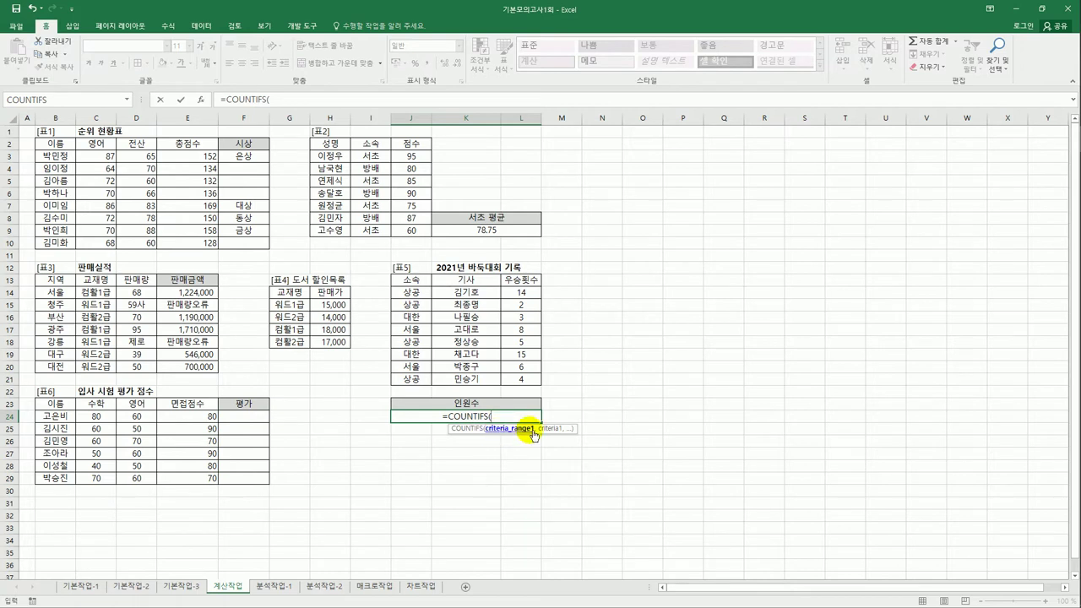
# Set the first COUNTIFS condition to the 소속 range J14:J21 with the criterion "상공".
pyautogui.moveTo(411, 293); pyautogui.dragTo(413, 383)
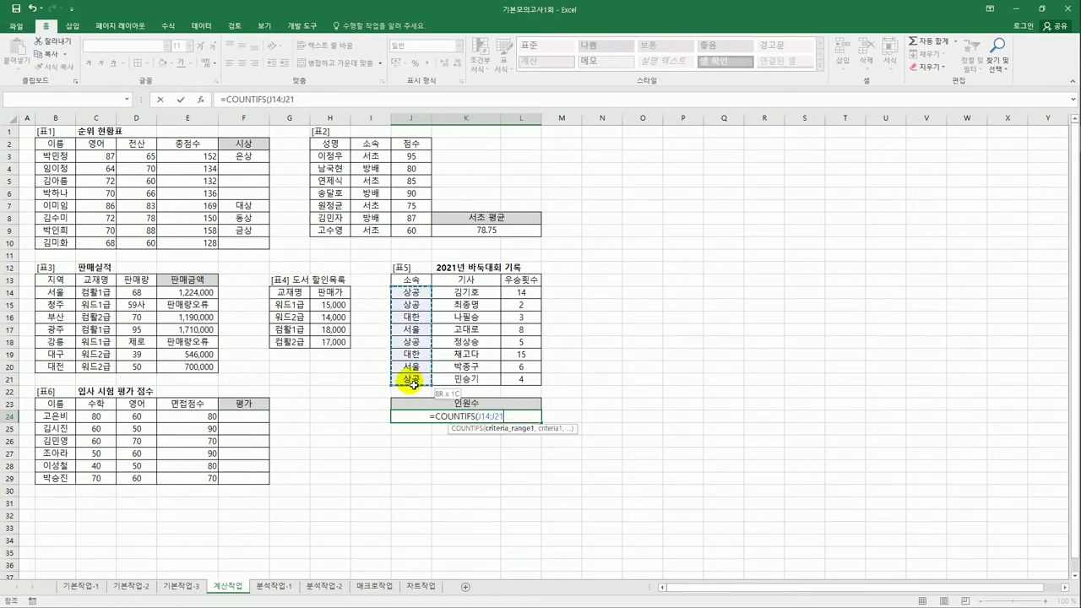
pyautogui.write(',')
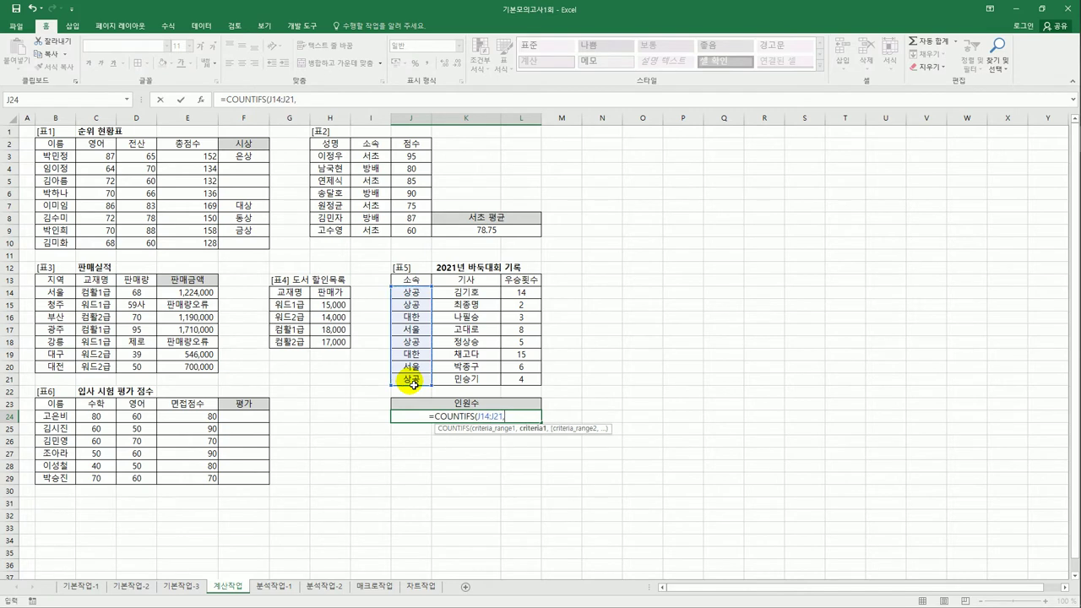
pyautogui.write('"tkd')
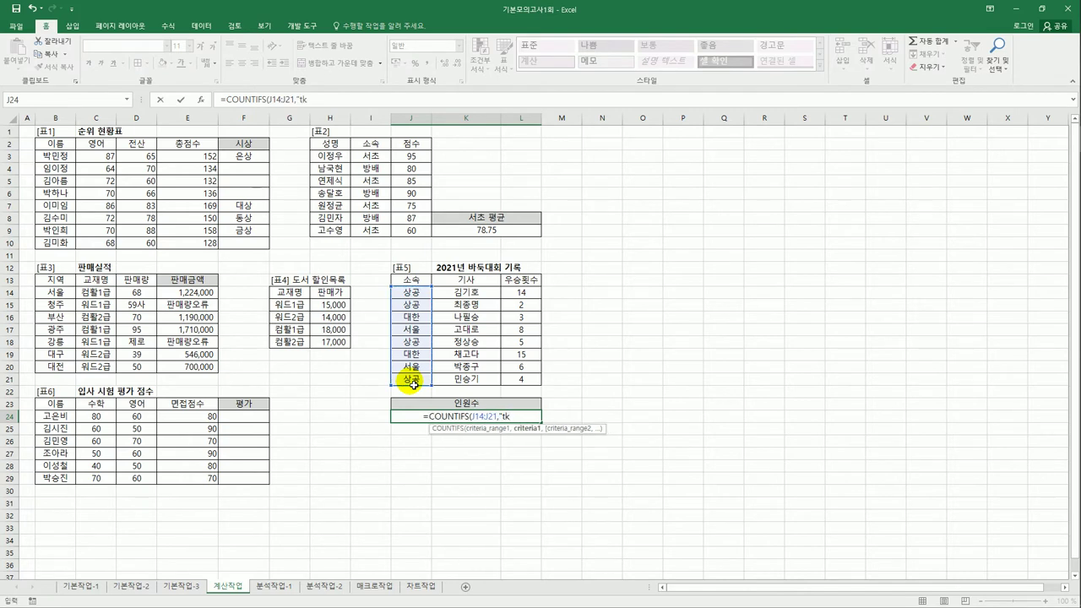
pyautogui.press('BackSpace')
pyautogui.press('BackSpace')
pyautogui.press('BackSpace')
pyautogui.press('Hangul')
pyautogui.write('상공')
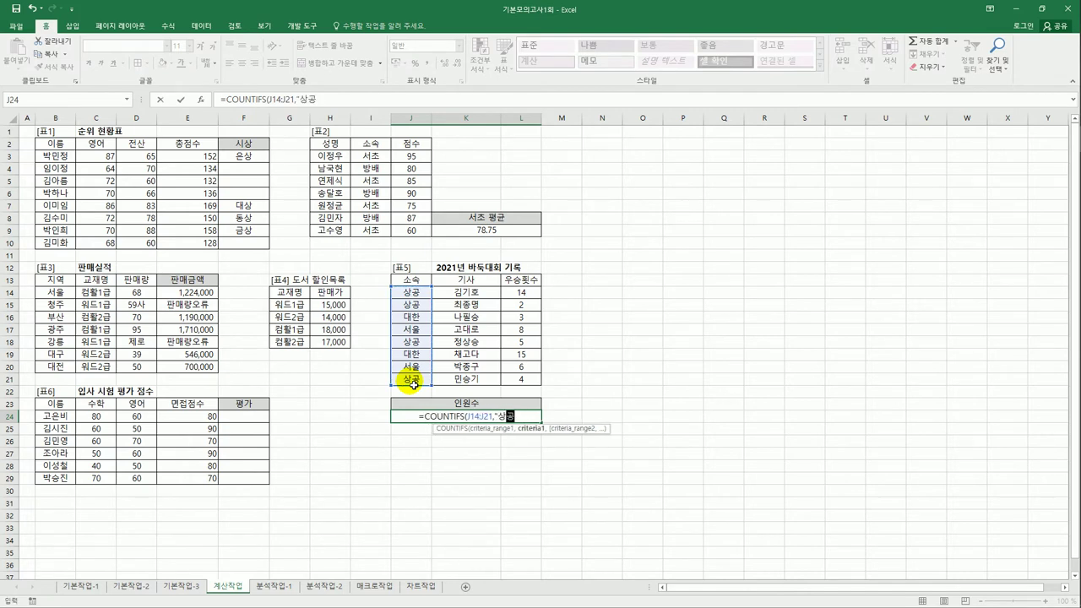
pyautogui.write('",')
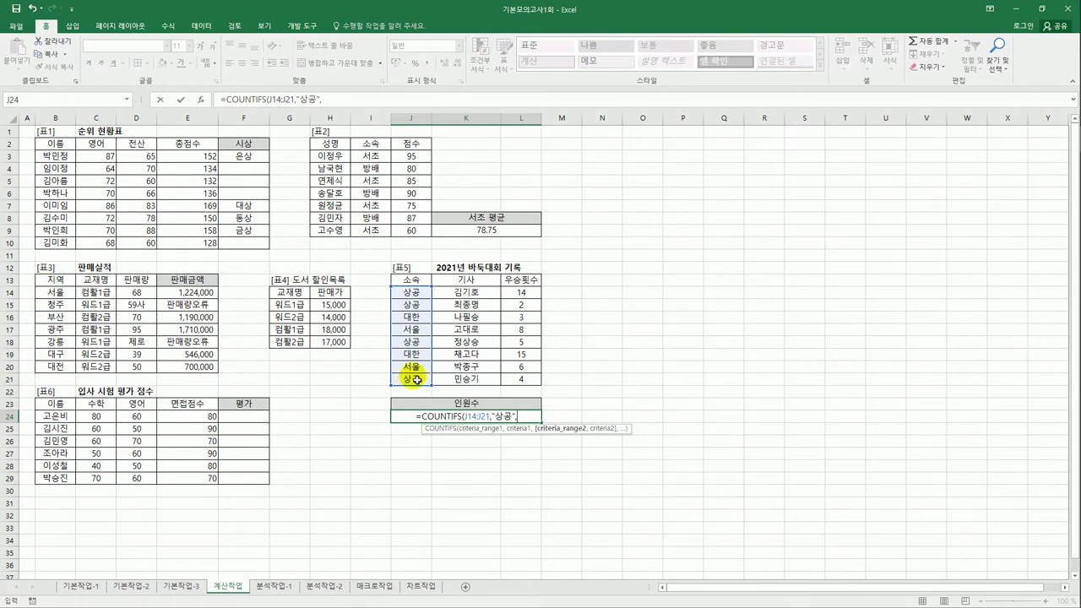
# Add the 우승횟수 range L14:L21 with the criterion ">=5" and complete the COUNTIFS formula in J24.
pyautogui.click(536, 295)
pyautogui.moveTo(536, 298); pyautogui.dragTo(538, 382)
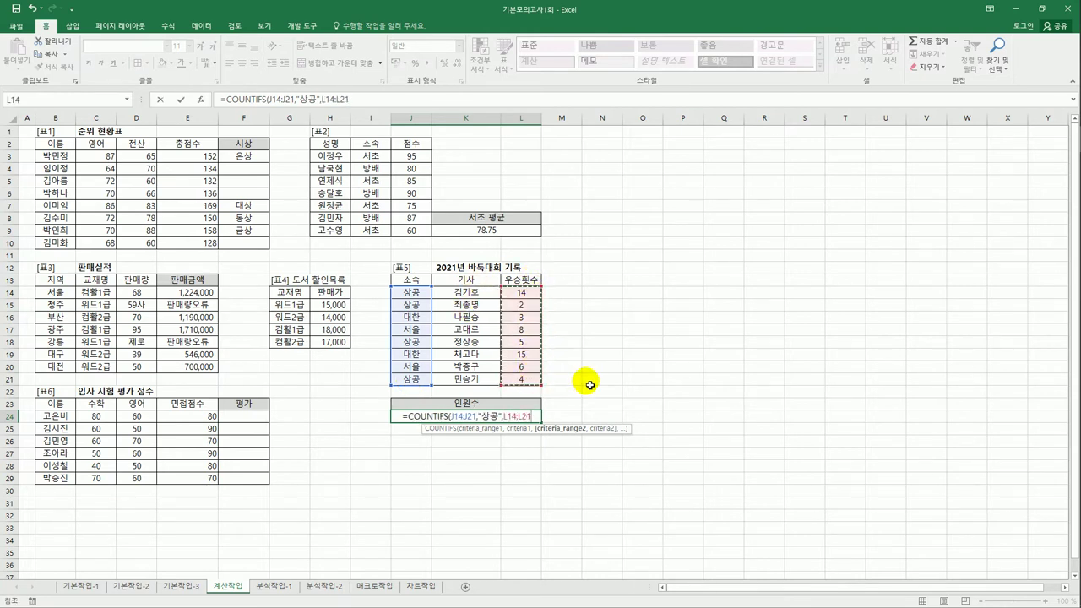
pyautogui.write(',">=5')
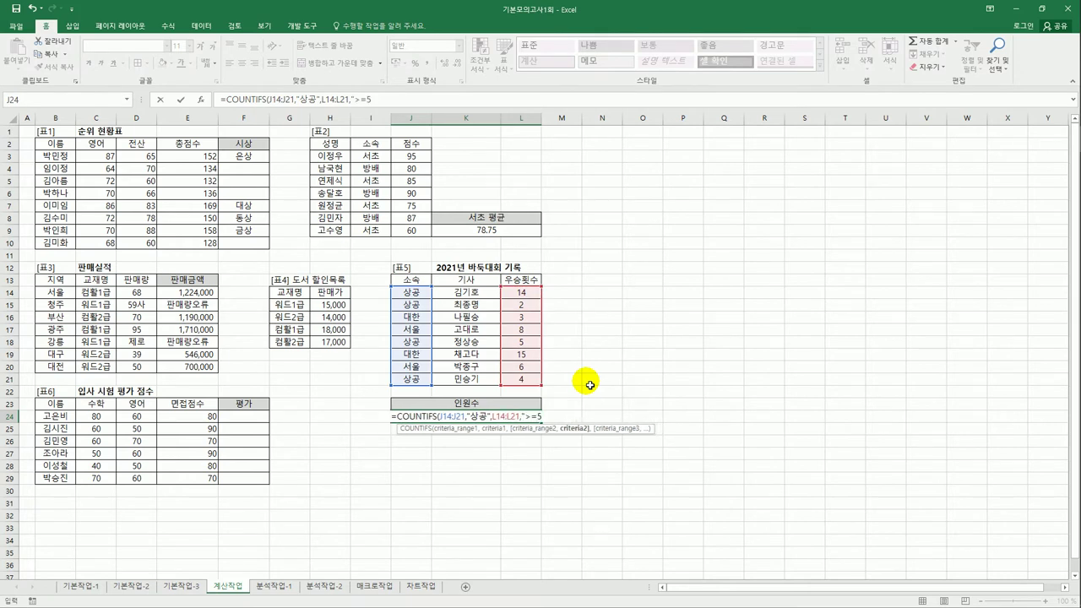
pyautogui.write('"')
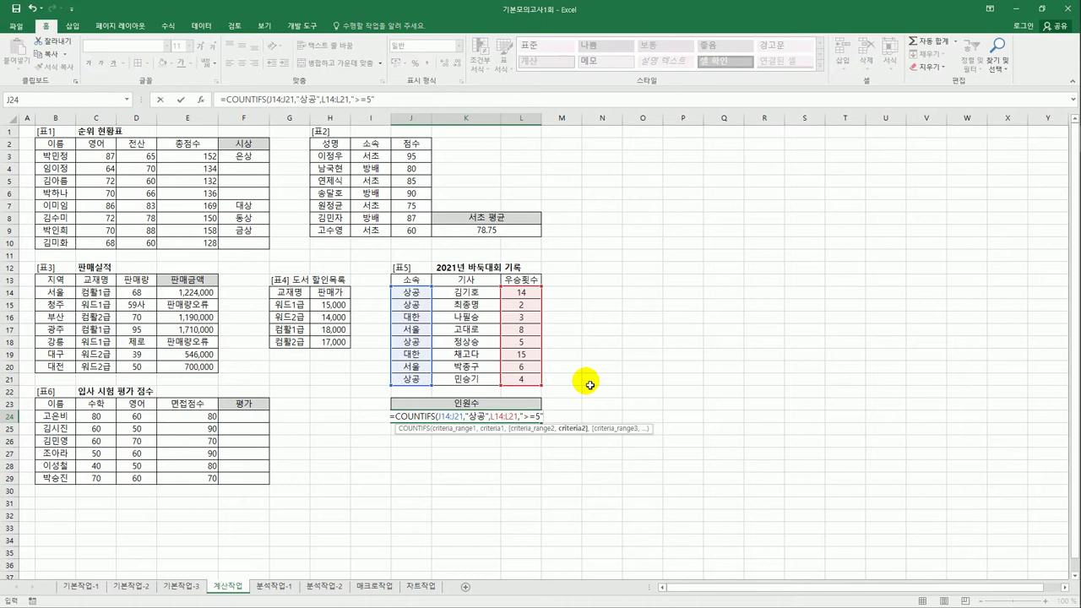
pyautogui.write(')')
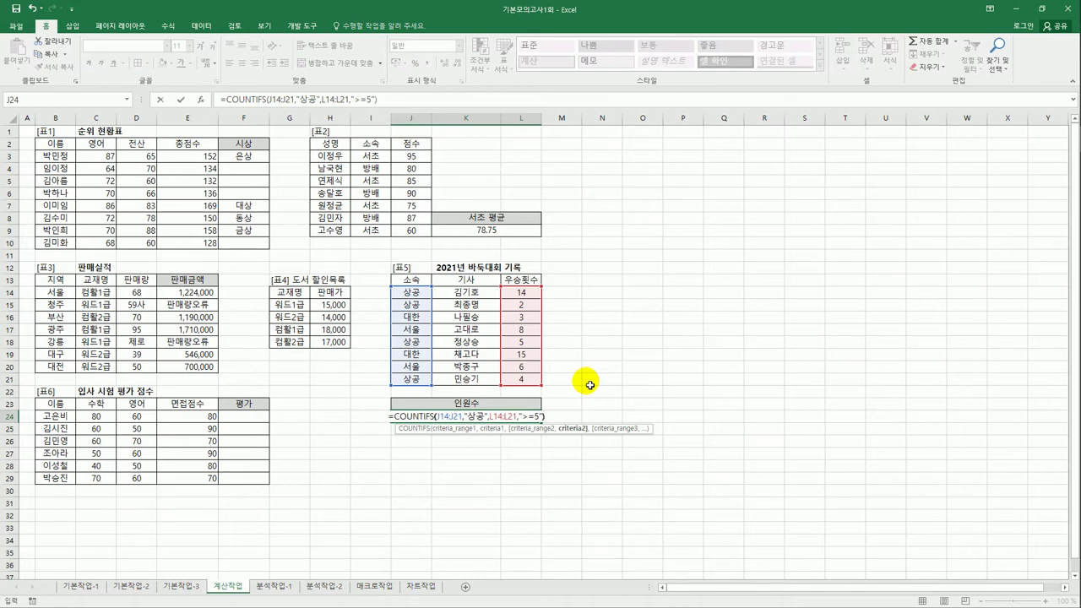
pyautogui.press('Return')
pyautogui.press('Up')
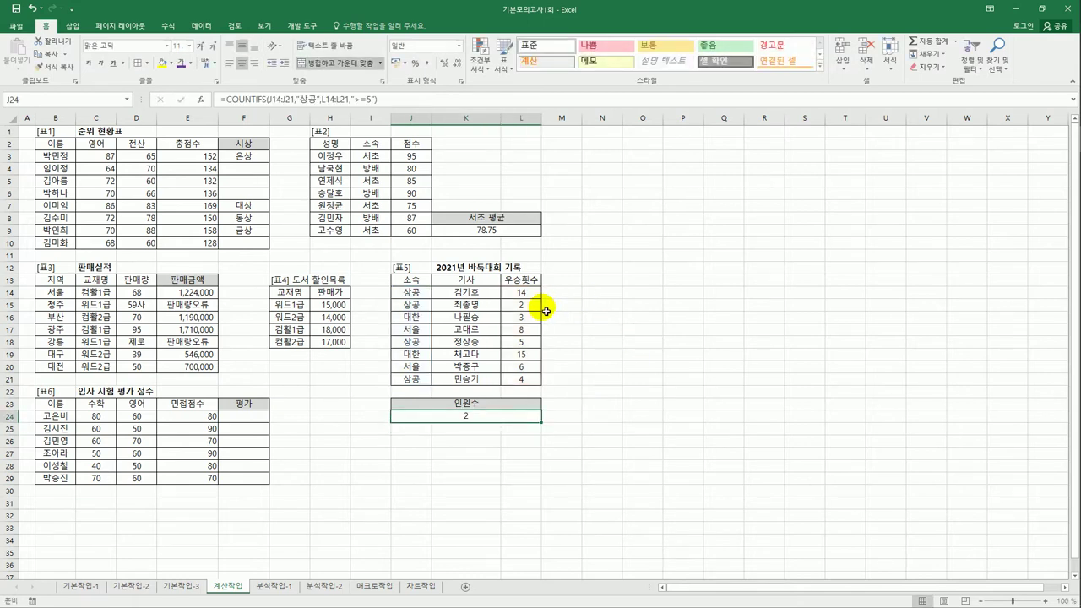
# Check the J24 count against the matching 상공 records in rows 14 and 18 of 표5.
pyautogui.moveTo(411, 293); pyautogui.dragTo(514, 294)
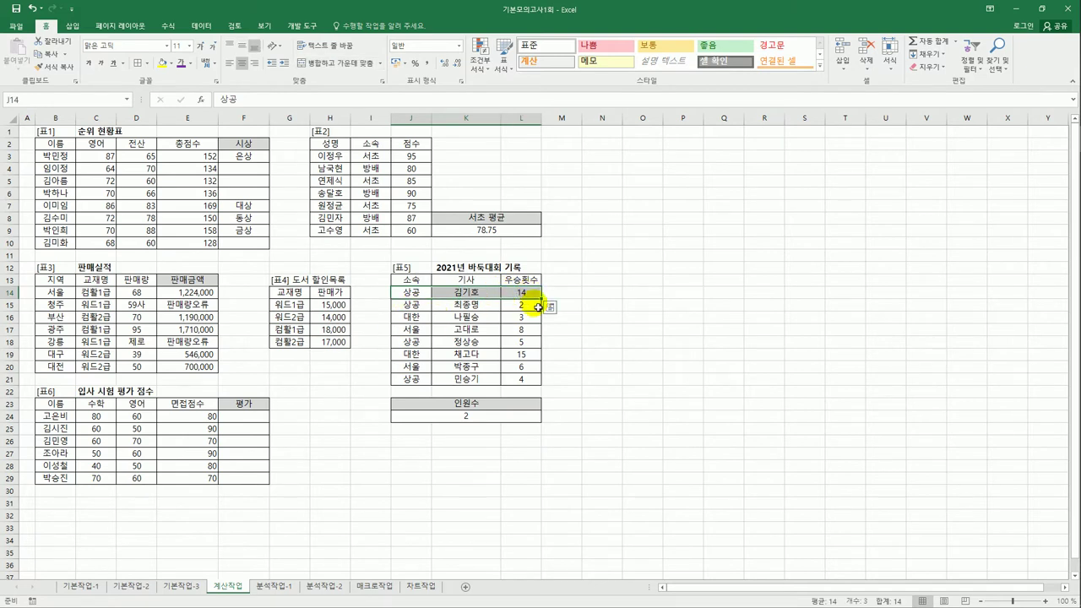
pyautogui.moveTo(414, 342); pyautogui.dragTo(523, 346)
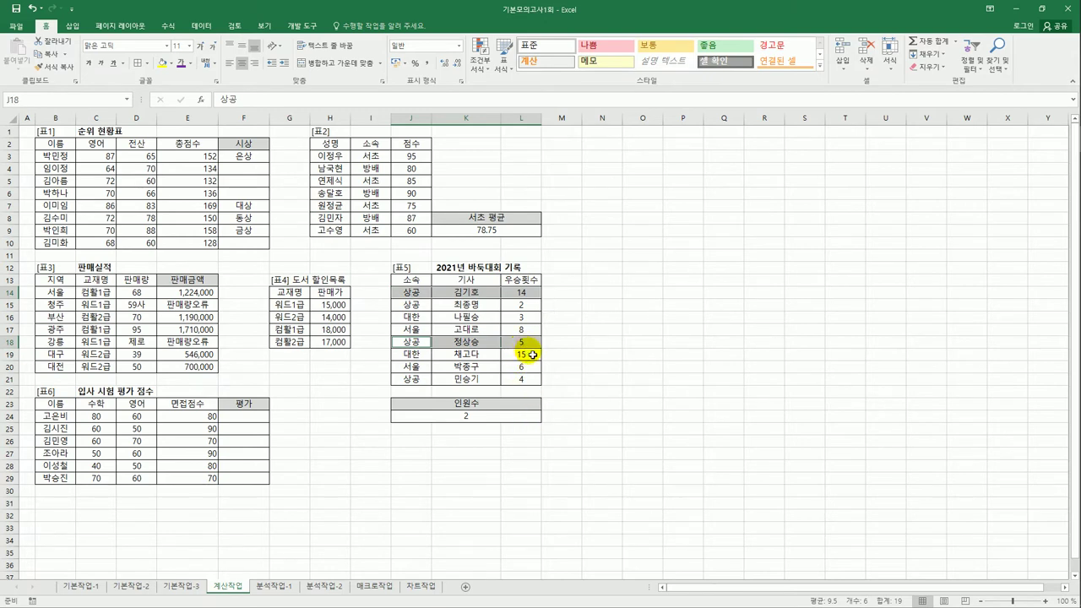
pyautogui.click(497, 420)
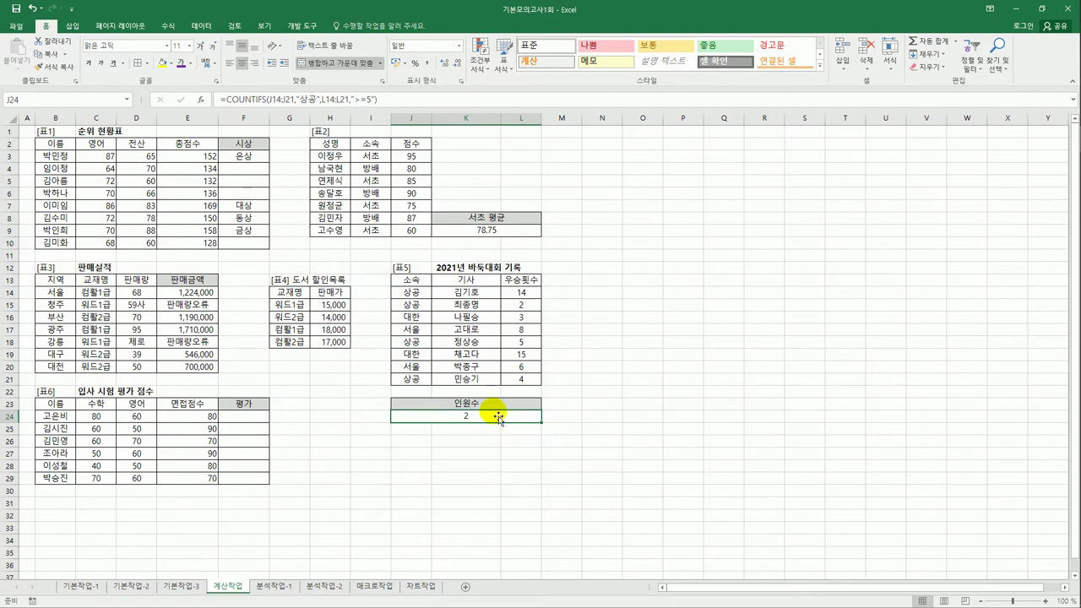
# Append &"명" to the COUNTIFS formula in J24 so the 인원수 carries the unit.
pyautogui.click(424, 101)
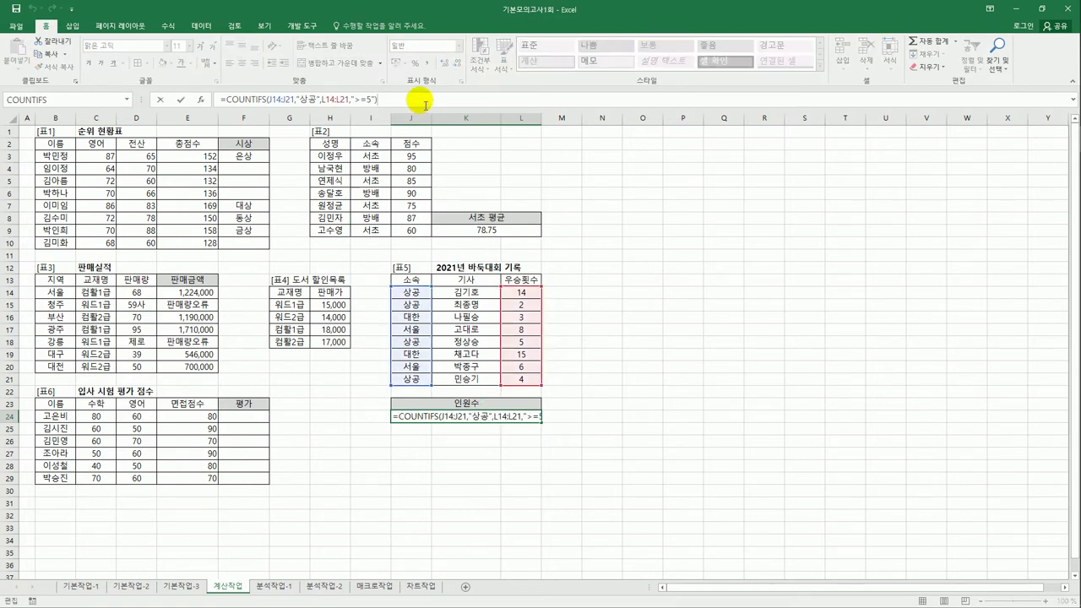
pyautogui.write('&"명')
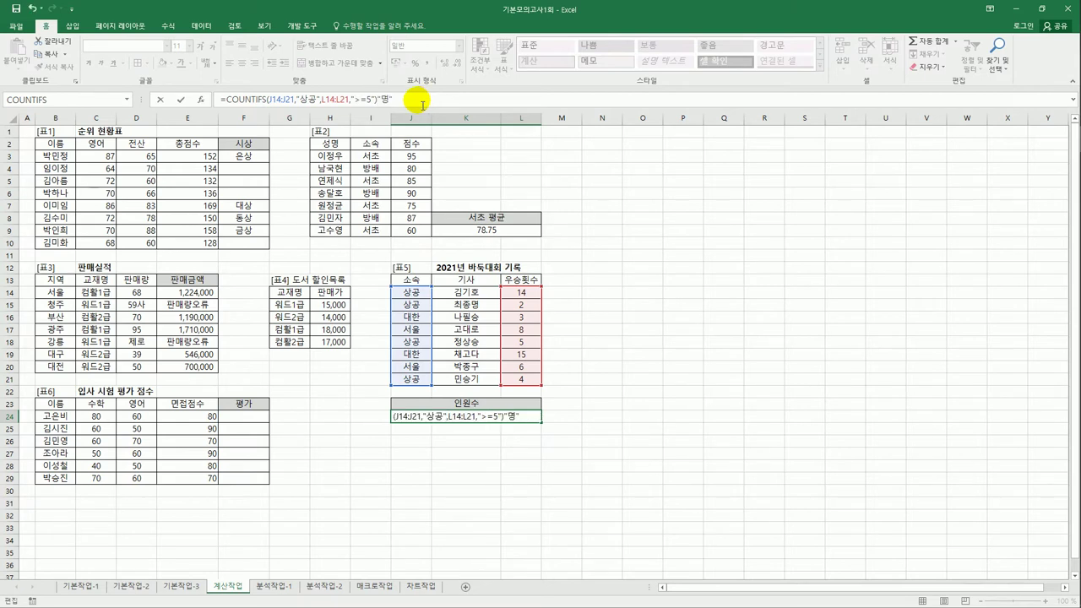
pyautogui.click(375, 100)
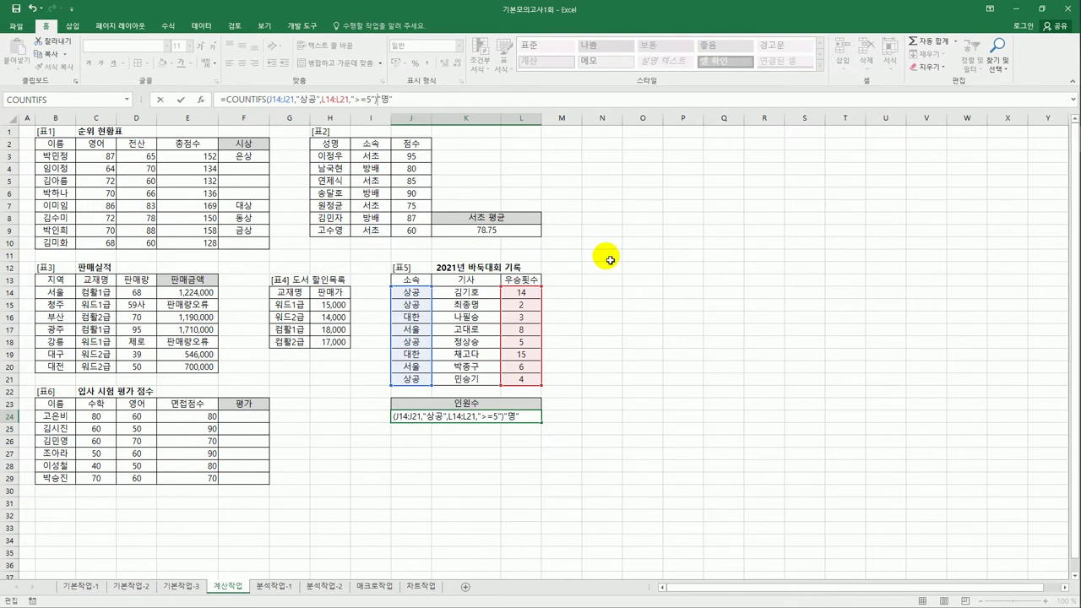
pyautogui.write('&')
pyautogui.press('Return')
pyautogui.click(485, 416)
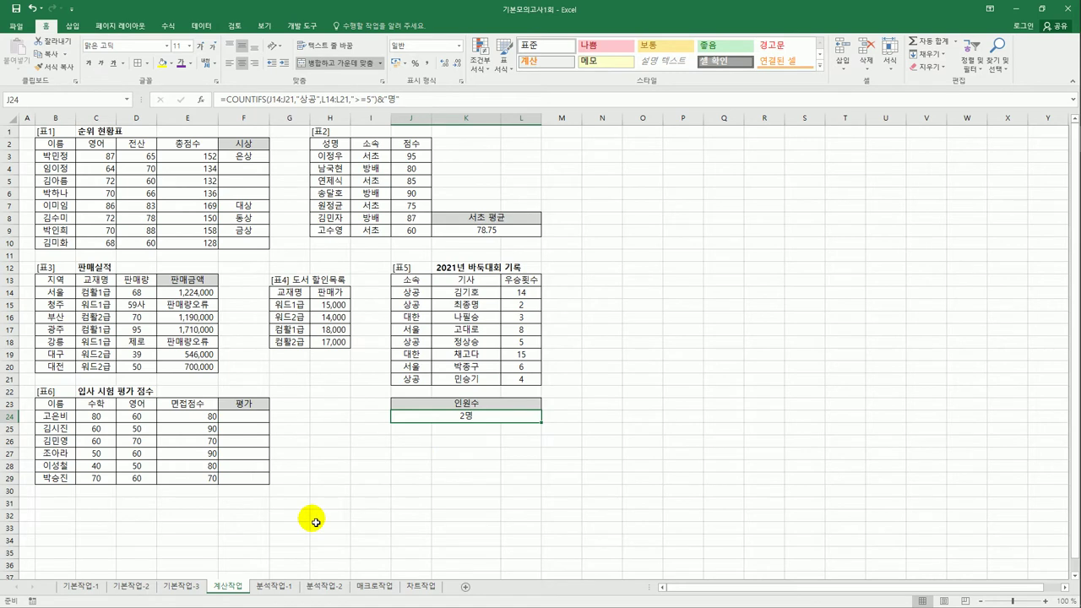
# Examine the 면접점수, 수학 and 영어 scores in row 24 of 표6.
pyautogui.click(198, 417)
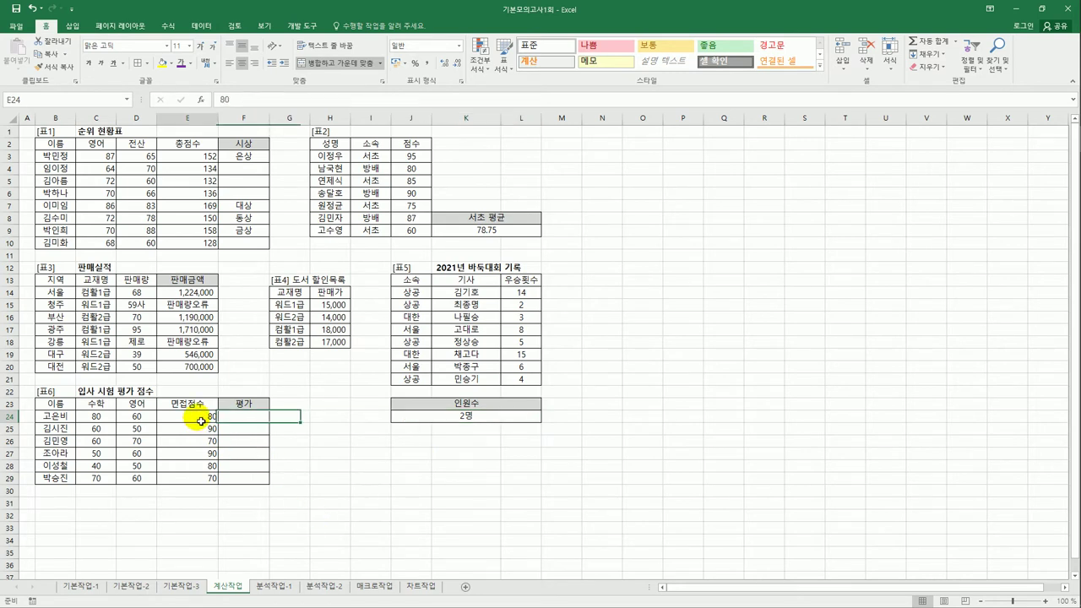
pyautogui.click(89, 415)
pyautogui.click(137, 417)
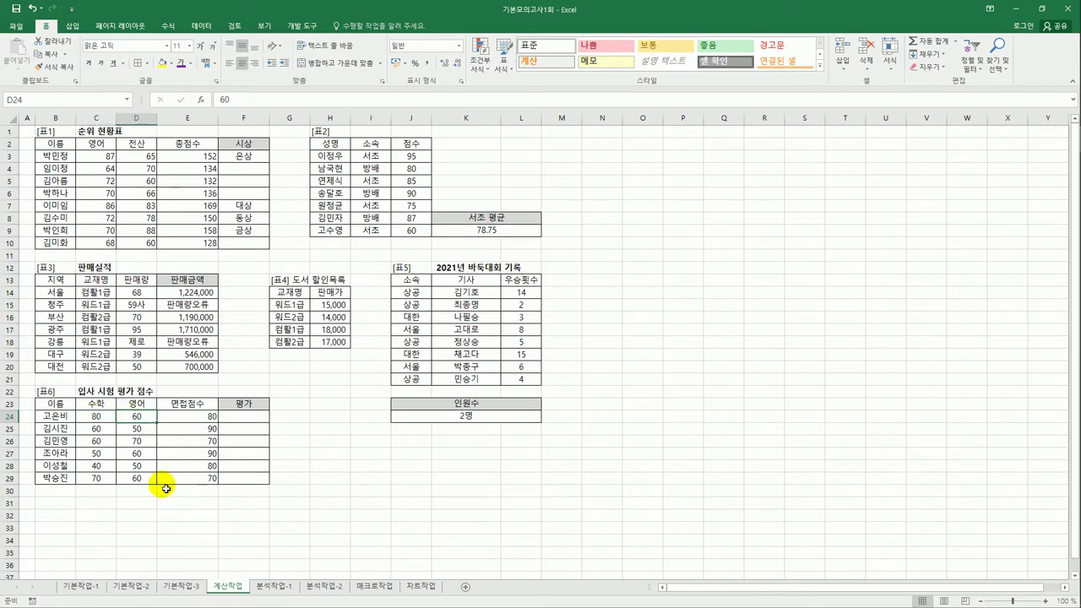
# Enter the formula =OR(C24>=70,D24>=70) in F24 to test the 수학 and 영어 scores of 표6.
pyautogui.click(245, 418)
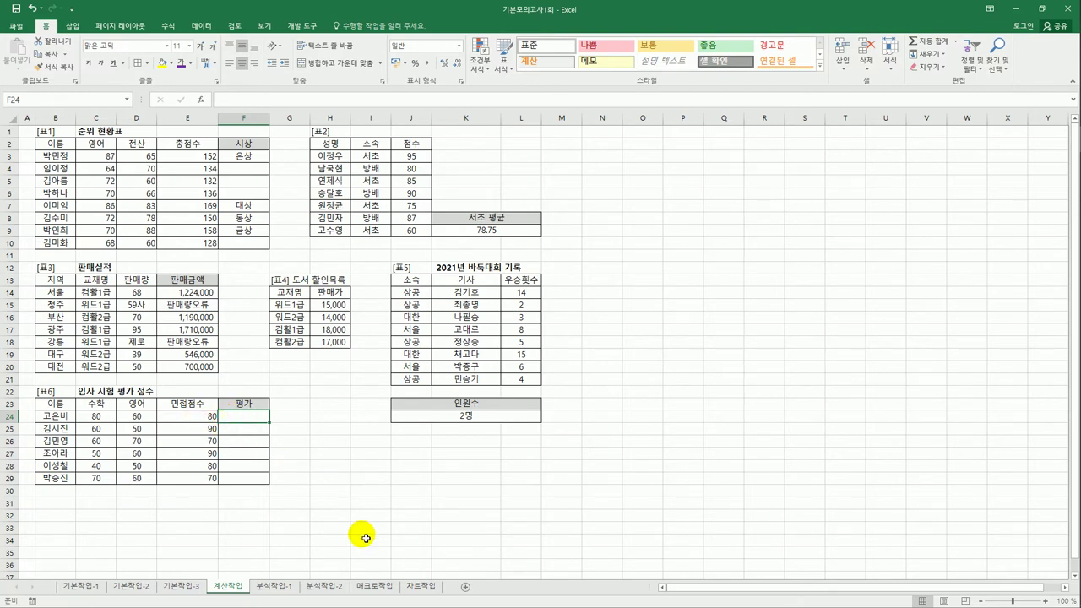
pyautogui.write('=')
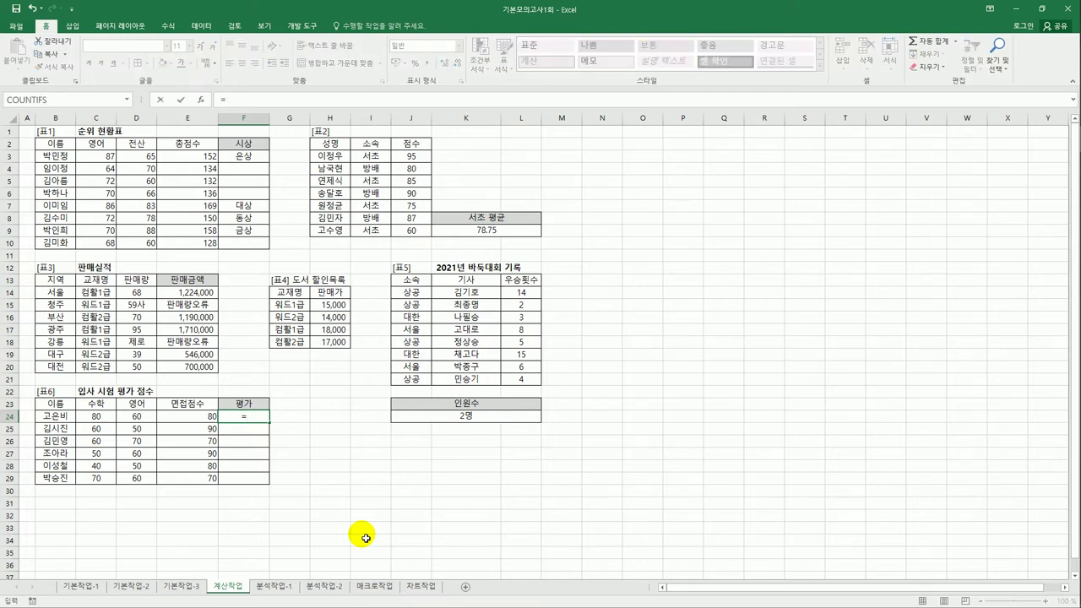
pyautogui.write('or(')
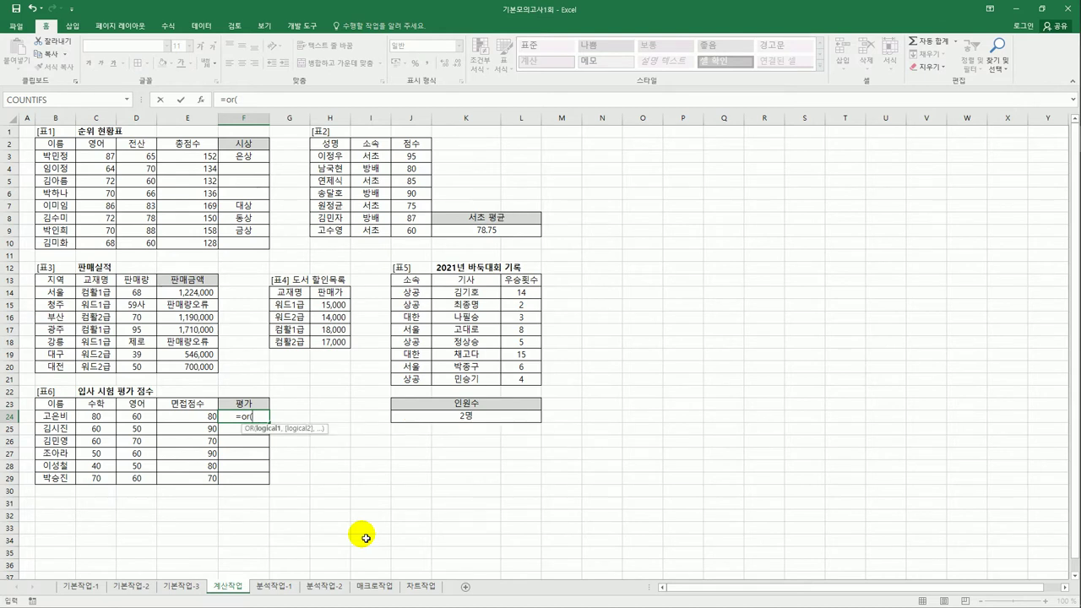
pyautogui.click(101, 415)
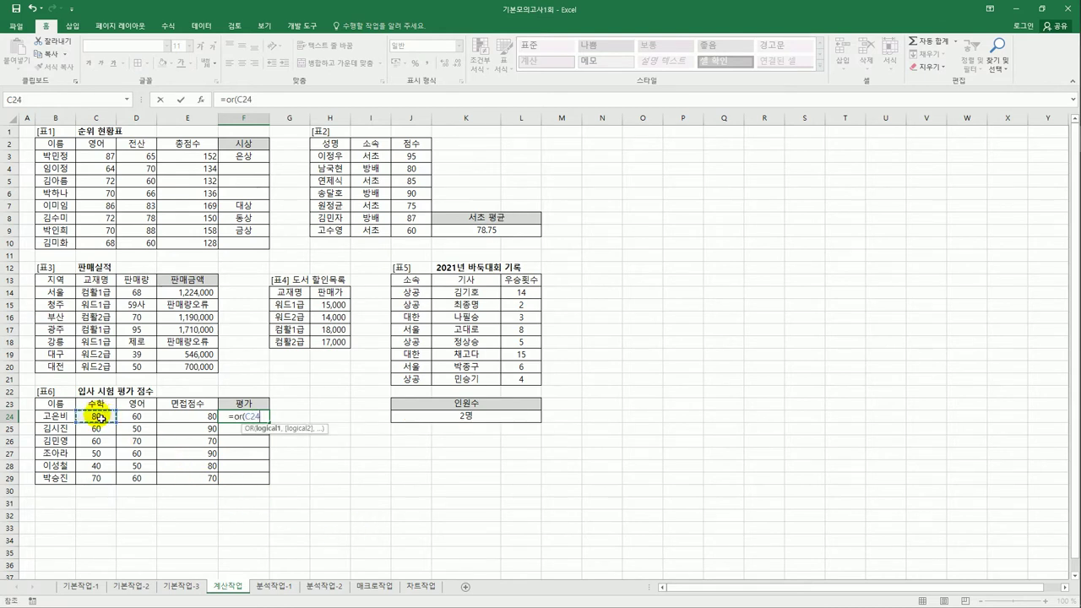
pyautogui.write('>=')
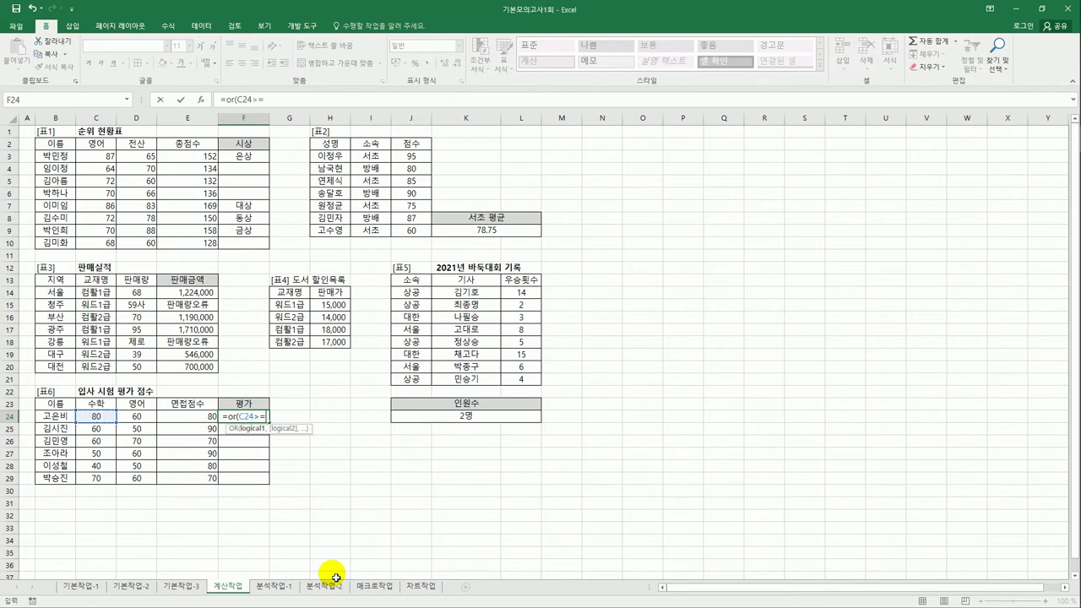
pyautogui.write('70,')
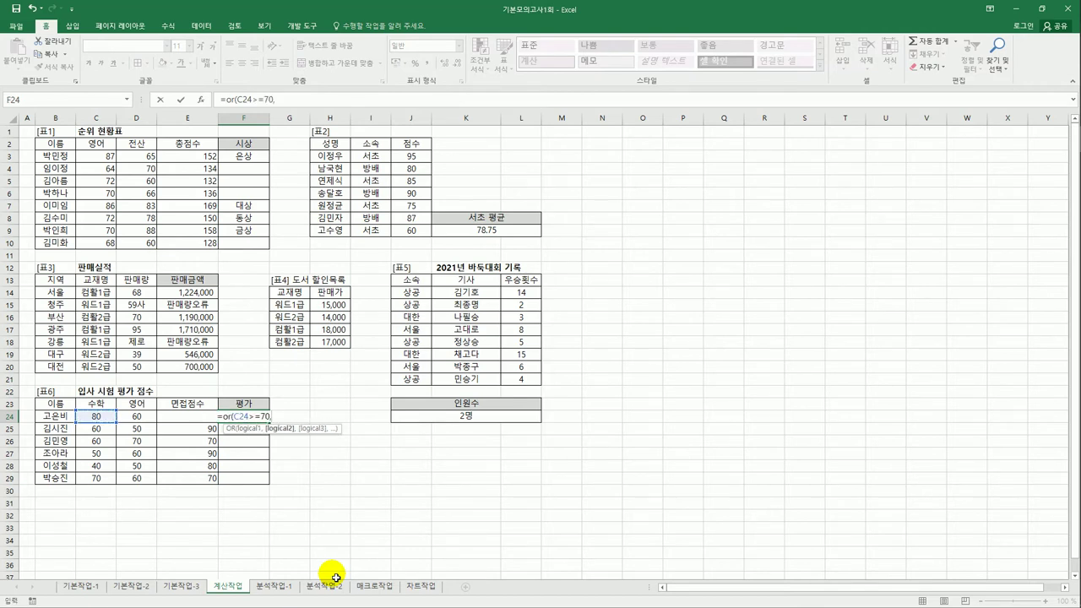
pyautogui.press('Left')
pyautogui.press('Left')
pyautogui.write('>=')
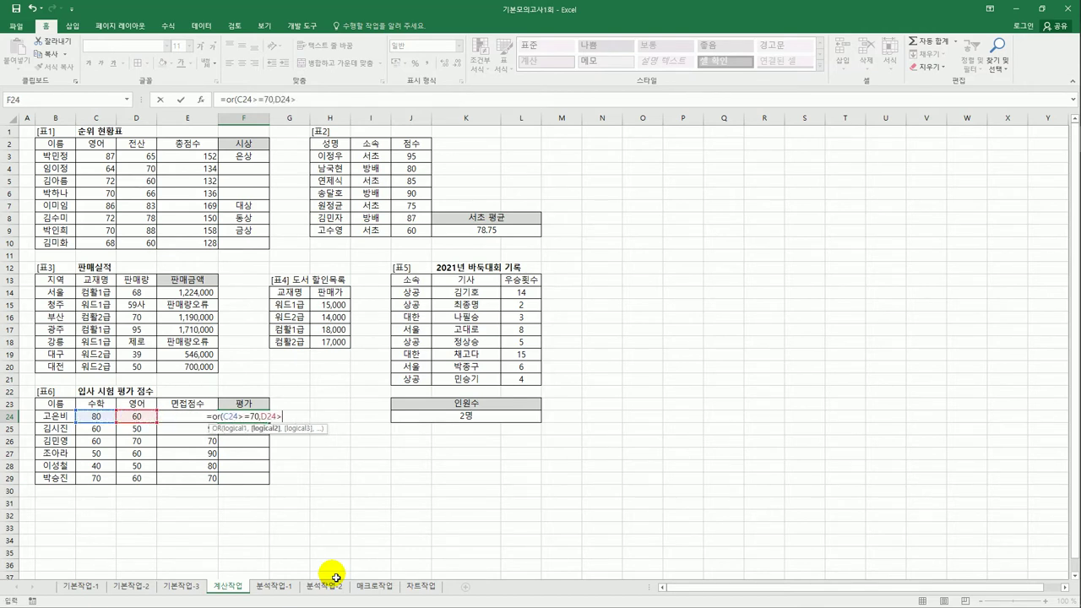
pyautogui.write('70')
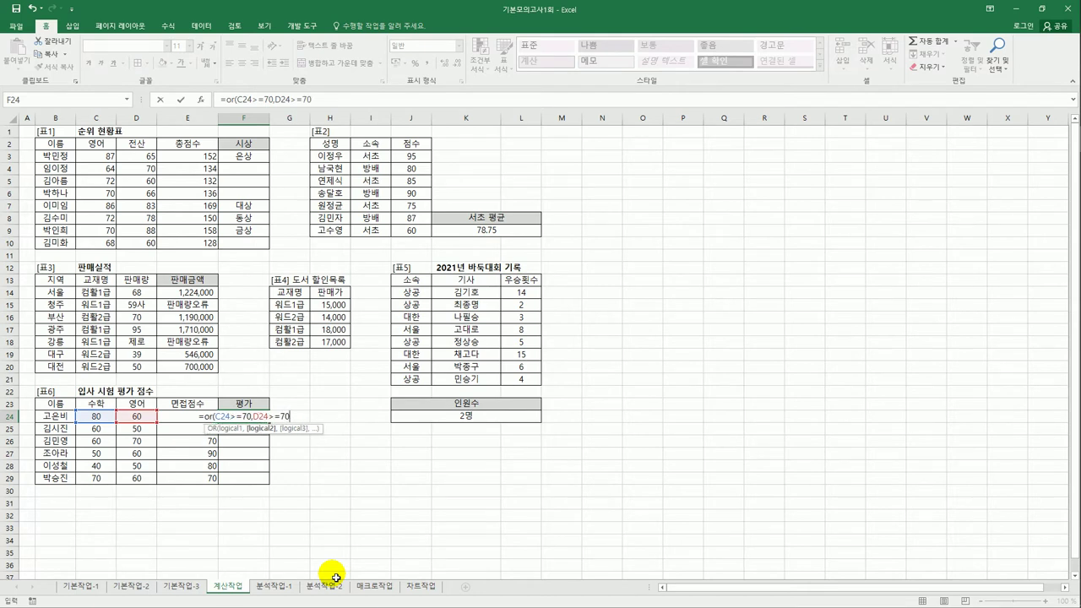
pyautogui.press('Return')
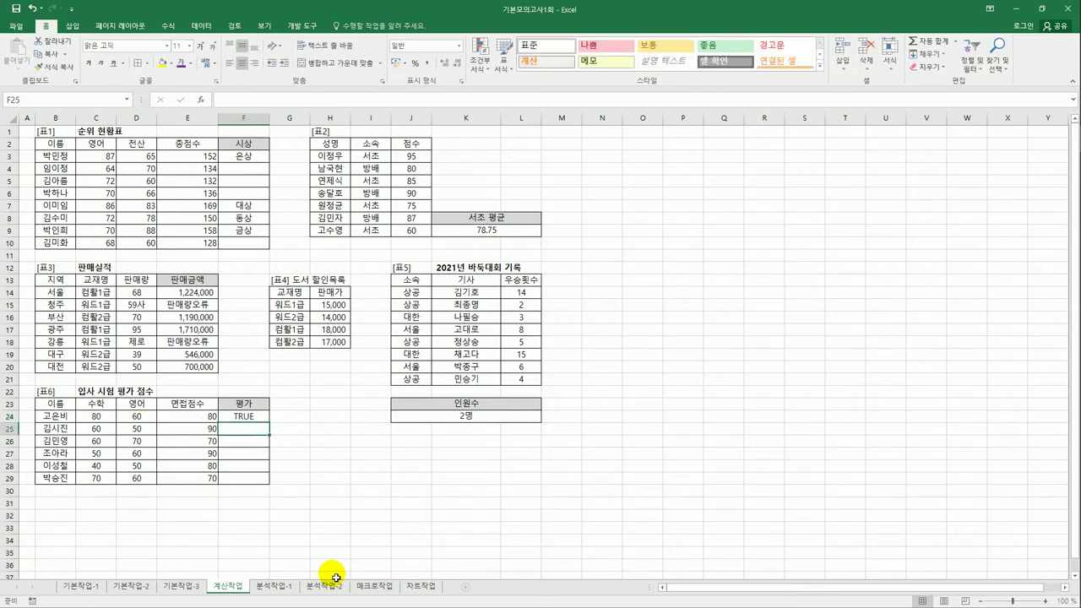
# Fill the OR formula from F24 down to F29 and compare the results with the 수학 and 영어 scores.
pyautogui.click(258, 418)
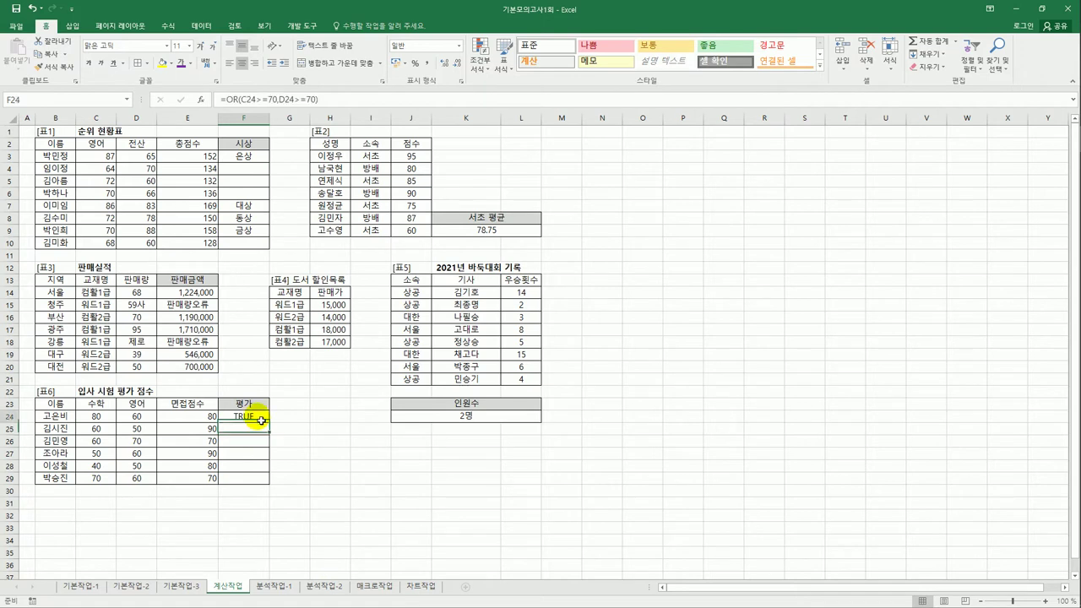
pyautogui.moveTo(272, 424); pyautogui.dragTo(271, 484)
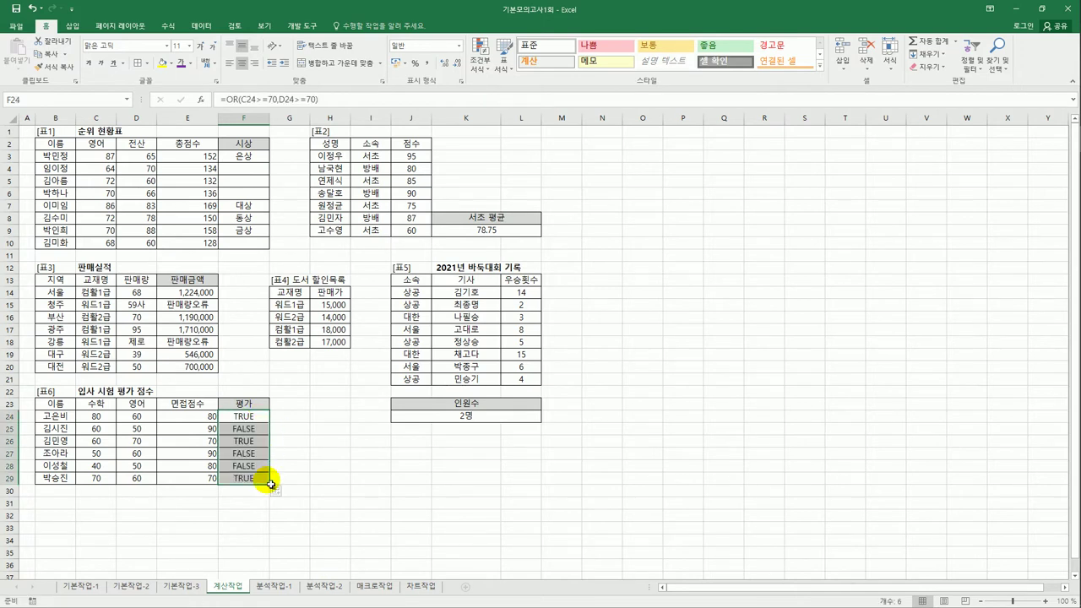
pyautogui.moveTo(103, 433); pyautogui.dragTo(137, 458)
pyautogui.click(232, 418)
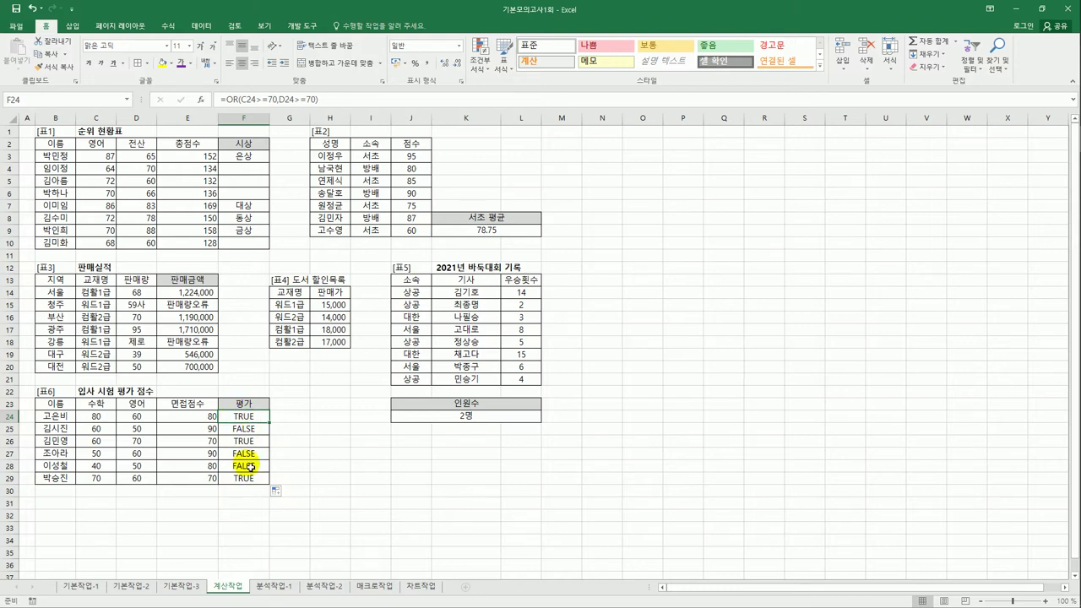
pyautogui.click(197, 420)
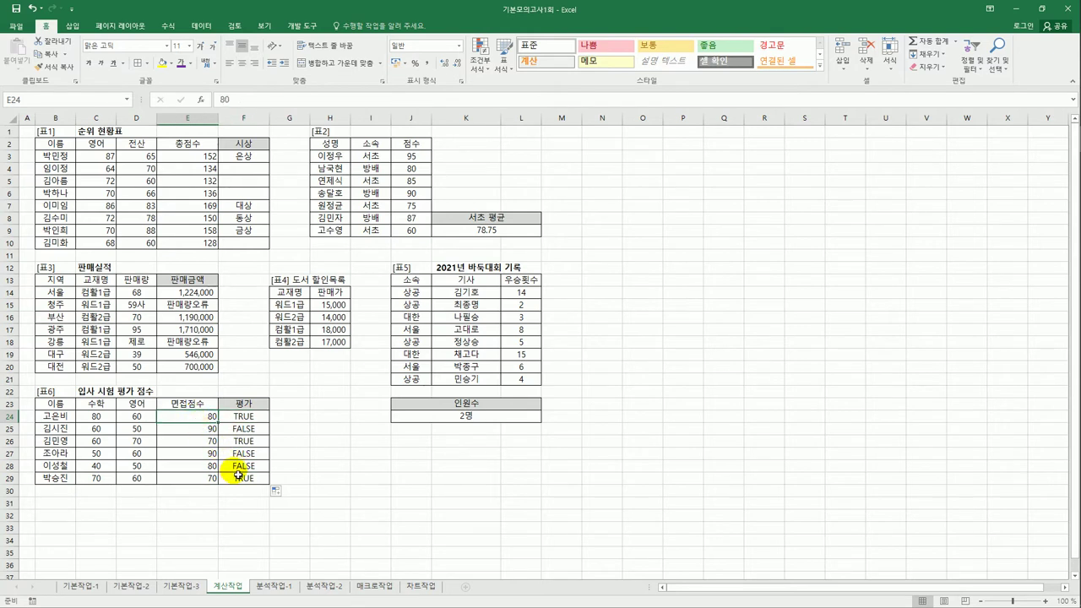
# Wrap F24's OR test in AND and add the 면접점수 condition E24>=70.
pyautogui.click(245, 416)
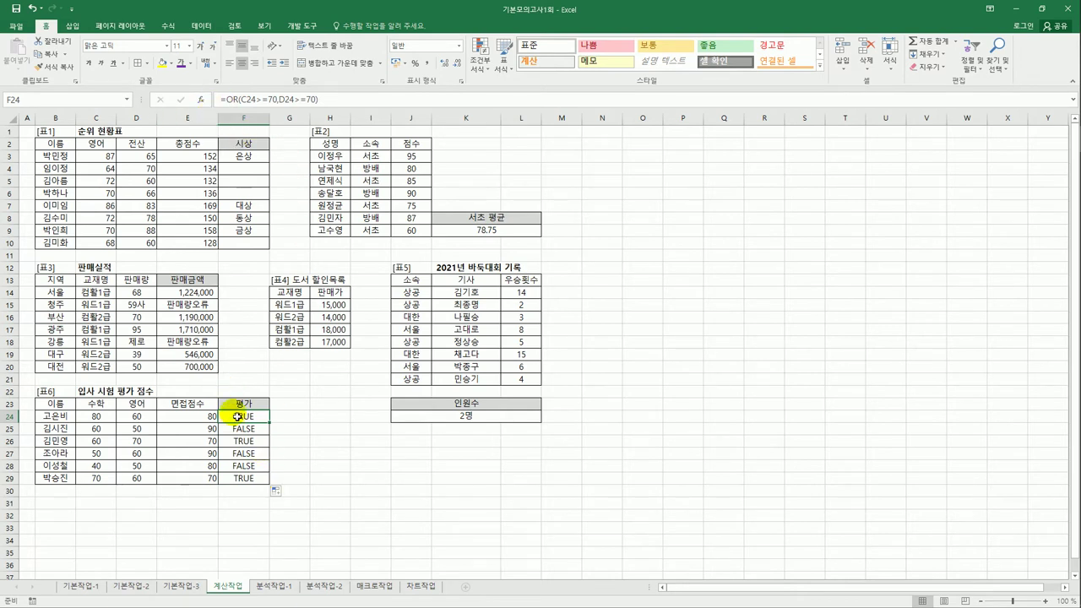
pyautogui.click(223, 100)
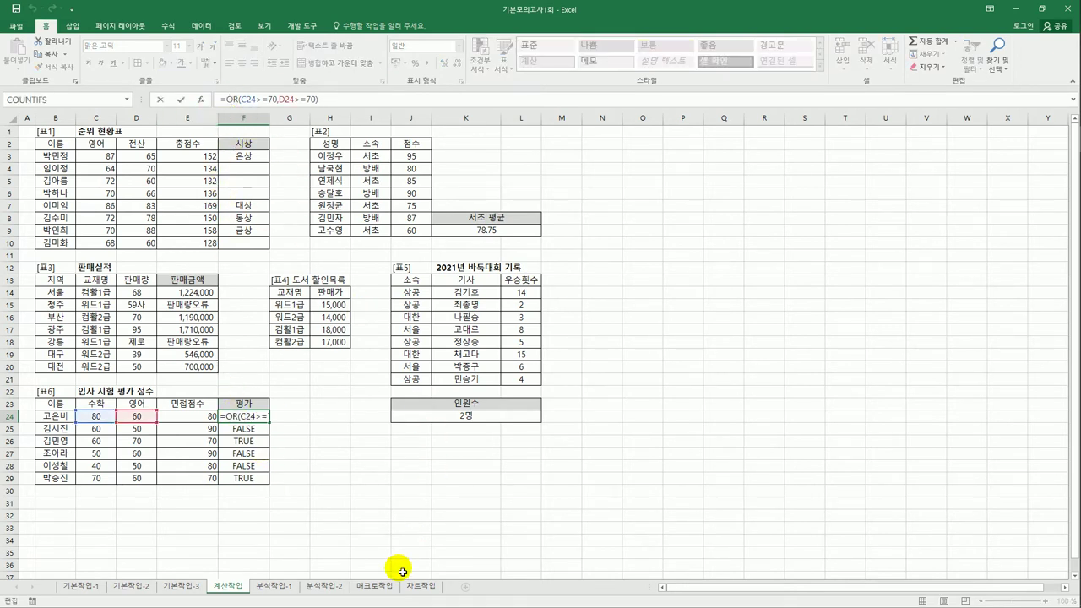
pyautogui.write('and')
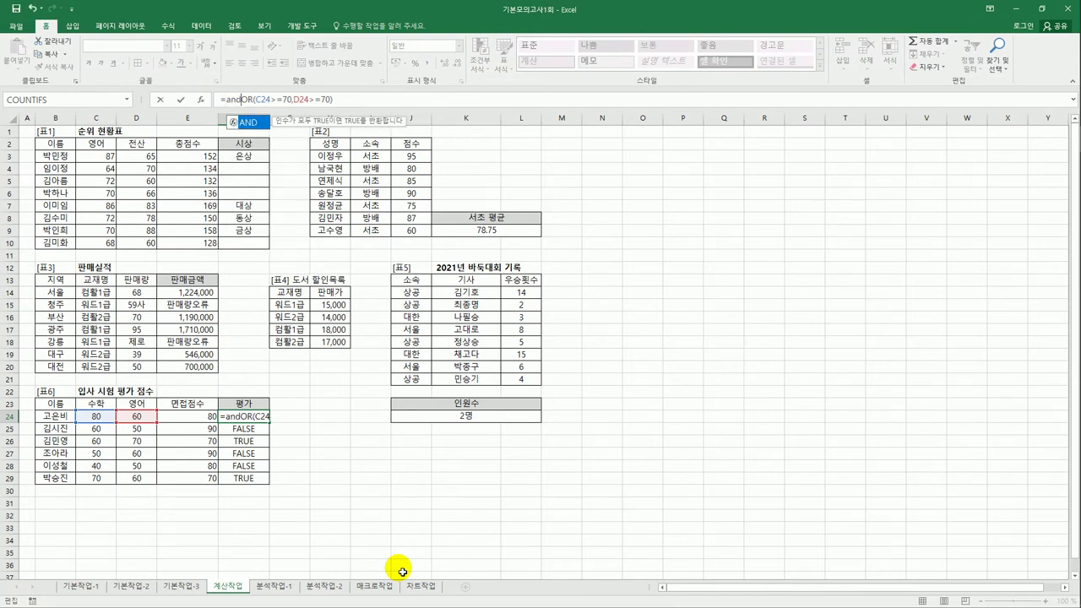
pyautogui.press('Tab')
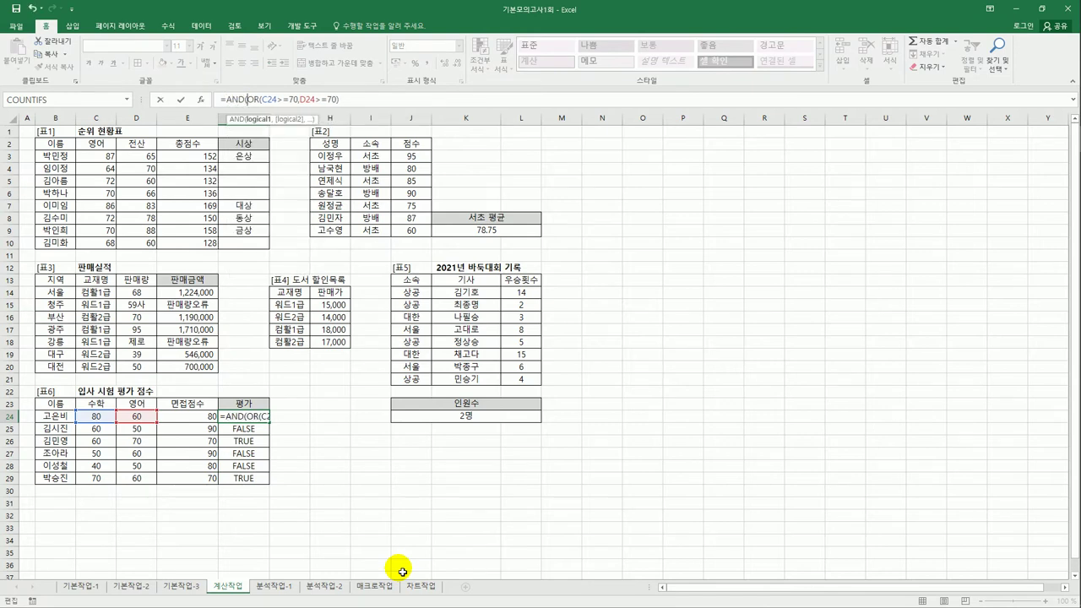
pyautogui.click(341, 98)
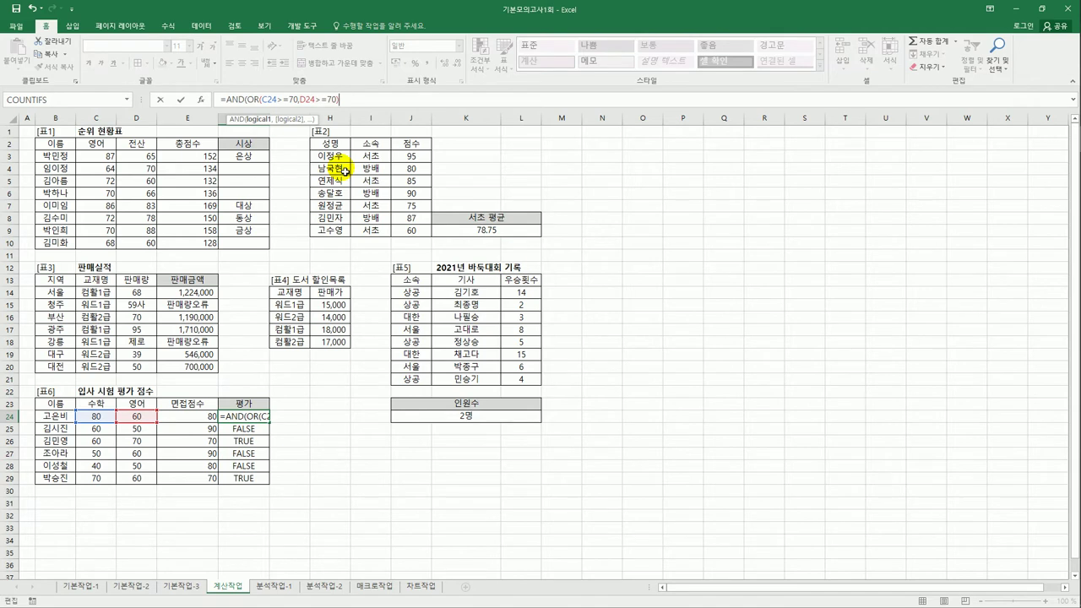
pyautogui.write(',')
pyautogui.click(212, 416)
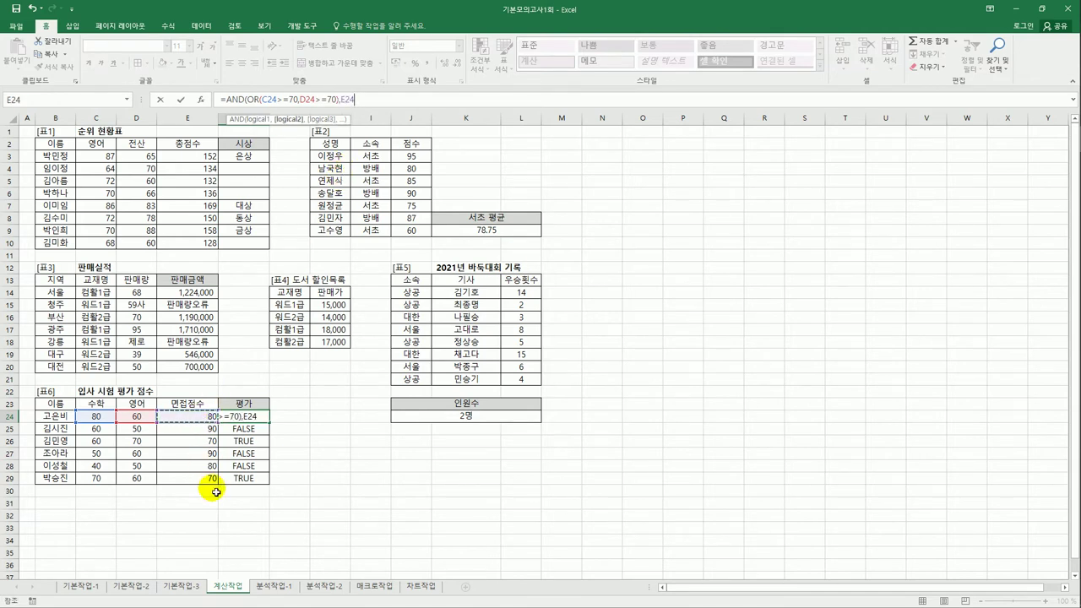
pyautogui.write('>=70')
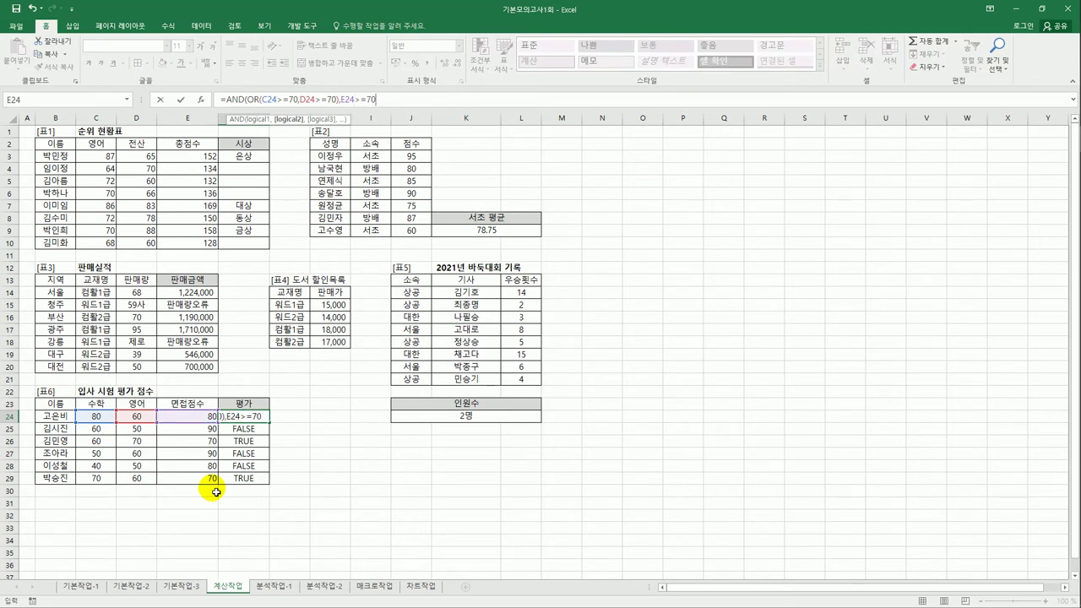
pyautogui.write(')')
pyautogui.press('Return')
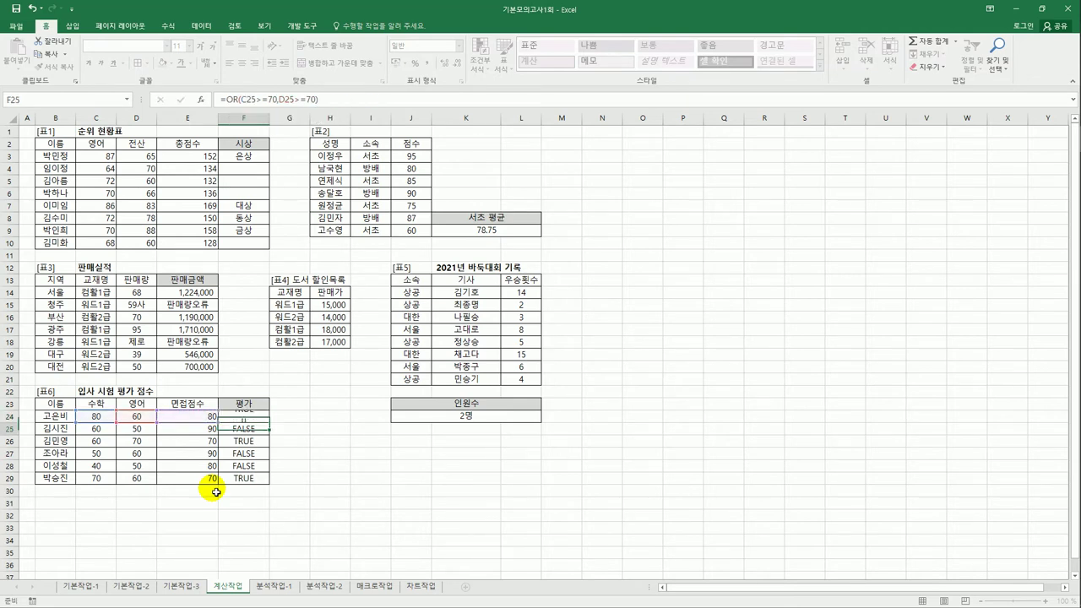
# Fill the AND formula from F24 down to F29 and check it against the 면접점수 column.
pyautogui.click(257, 417)
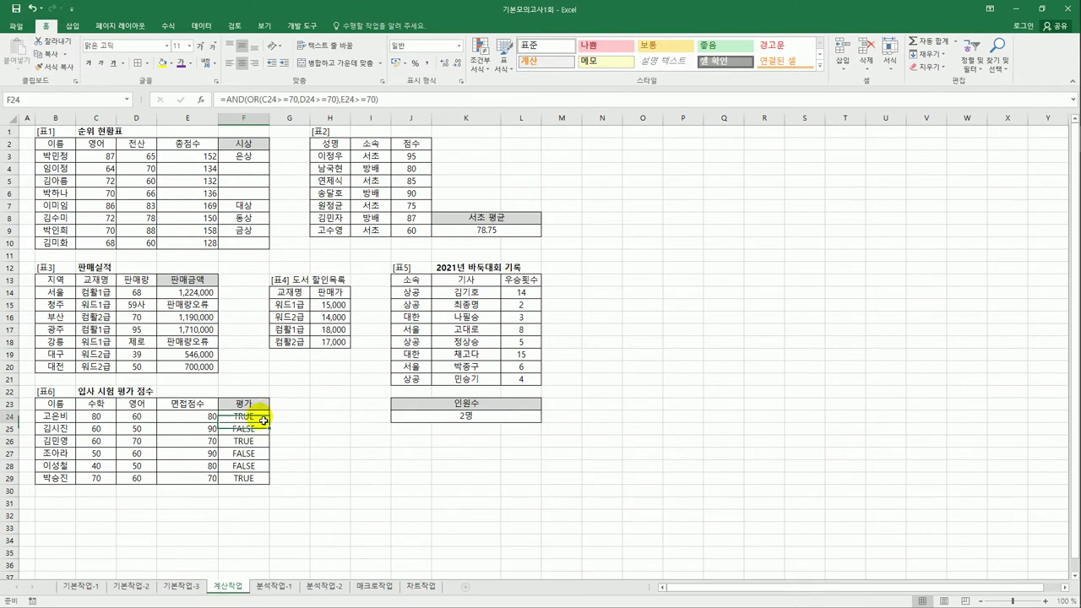
pyautogui.moveTo(270, 421); pyautogui.dragTo(272, 488)
pyautogui.moveTo(199, 419); pyautogui.dragTo(199, 478)
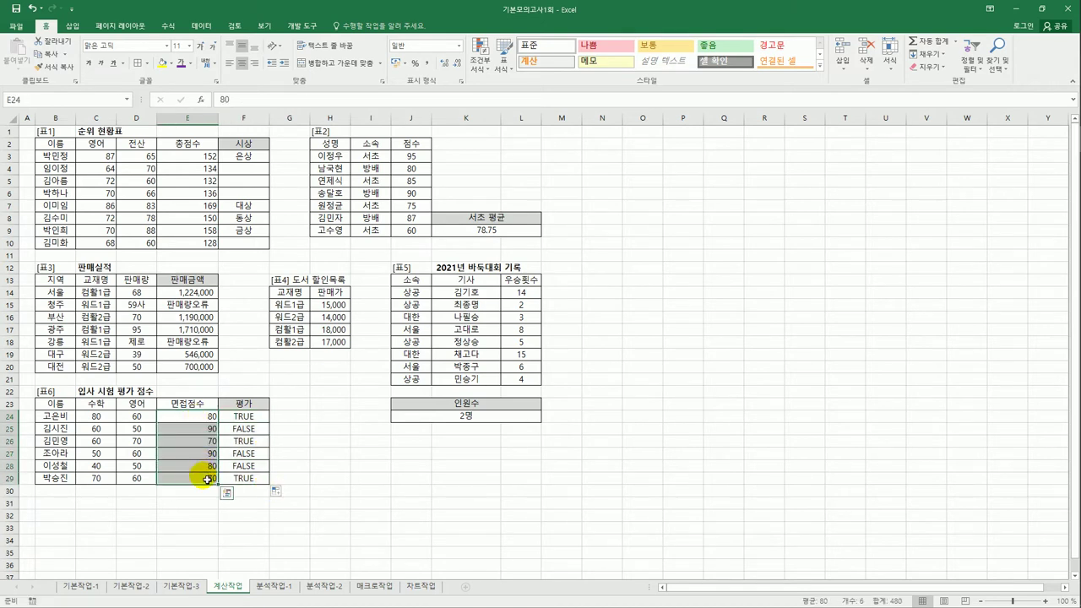
pyautogui.click(199, 416)
# Wrap the F24 formula in IF so it returns "합격" when the conditions are met and an empty string otherwise.
pyautogui.click(242, 417)
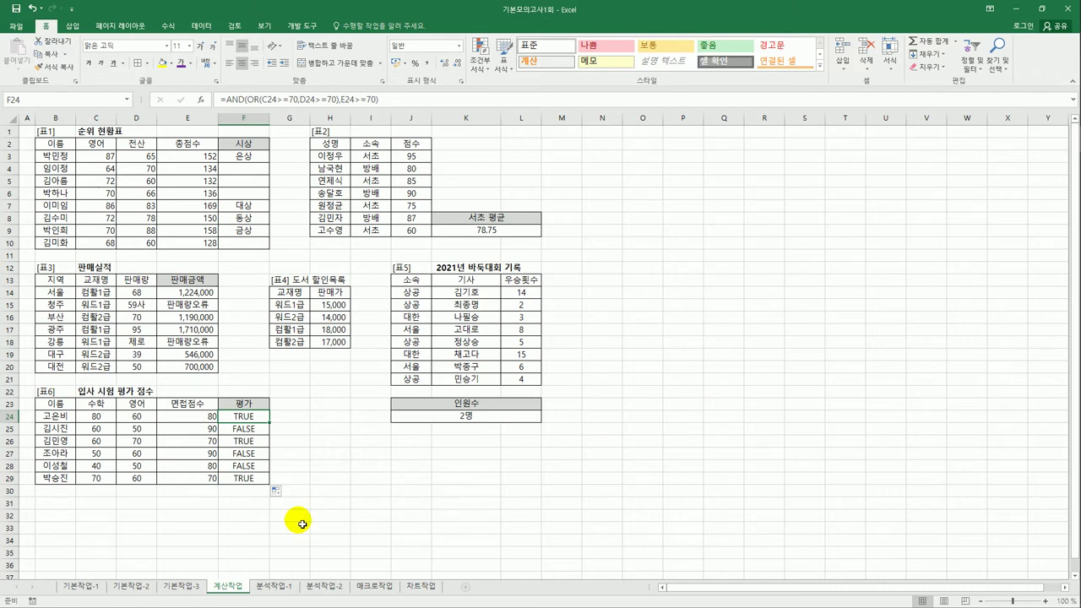
pyautogui.click(229, 101)
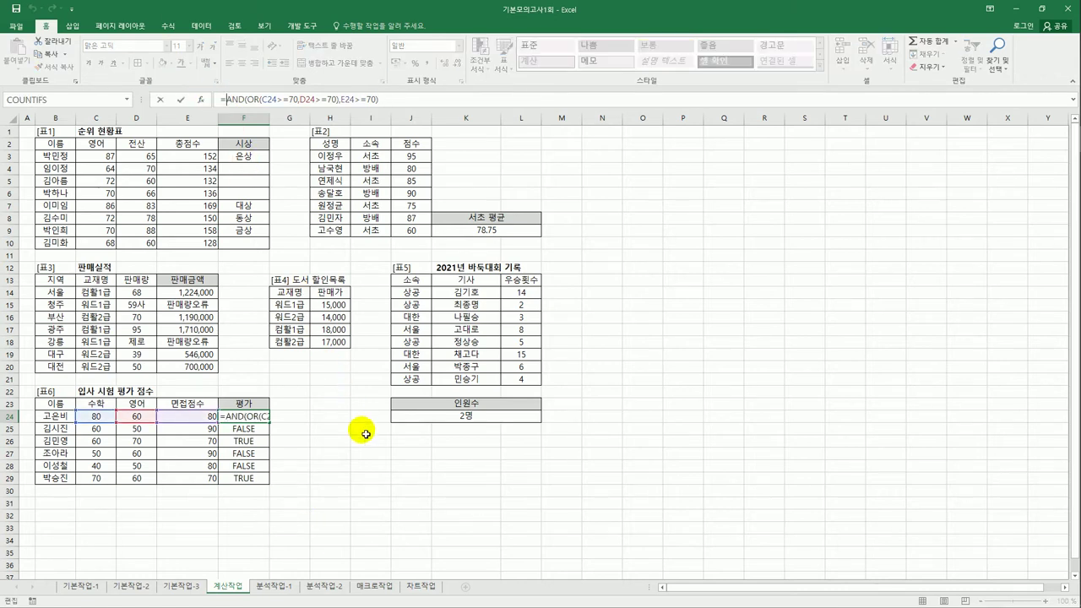
pyautogui.write('IF(')
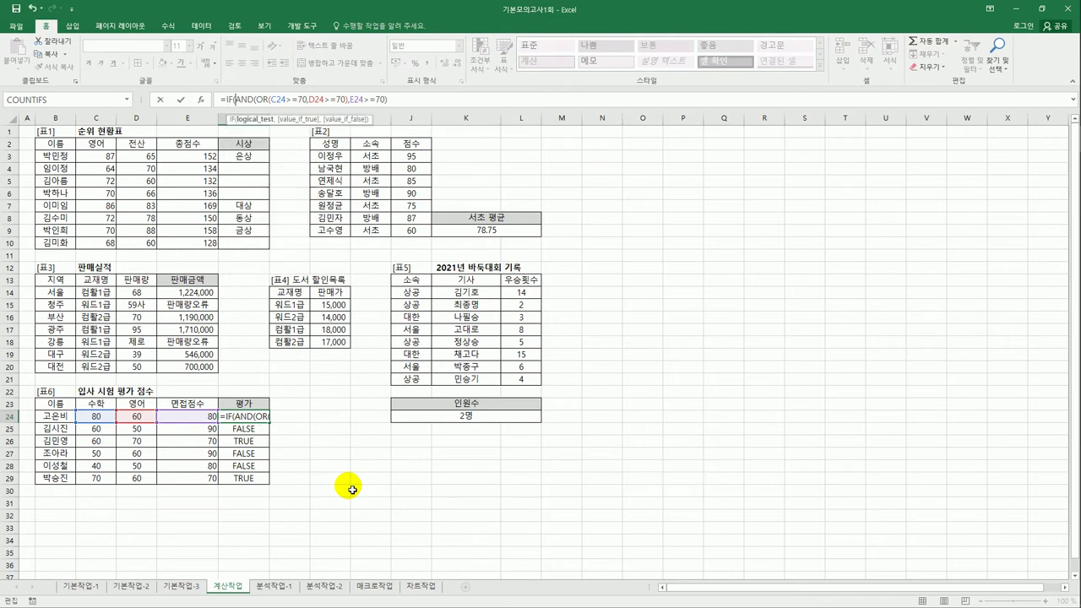
pyautogui.click(414, 103)
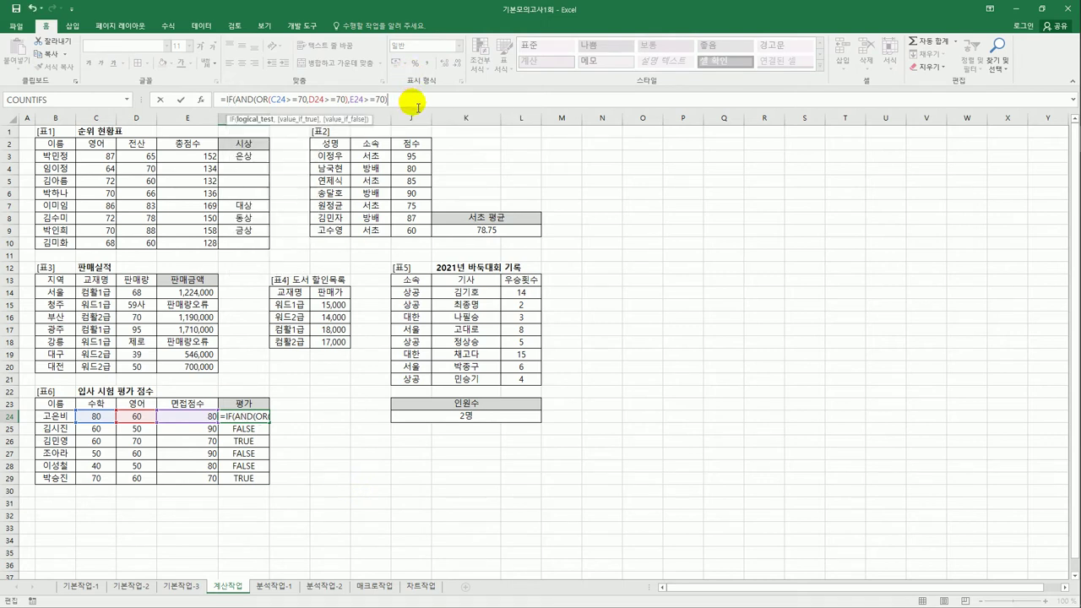
pyautogui.write(',')
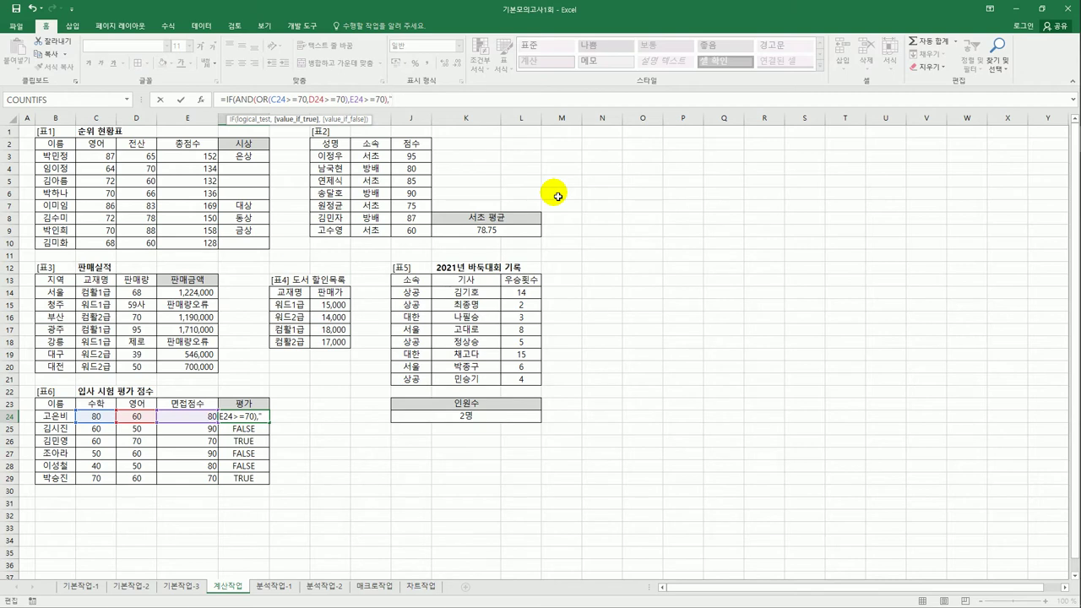
pyautogui.write('"ㅎ')
pyautogui.write('합격"')
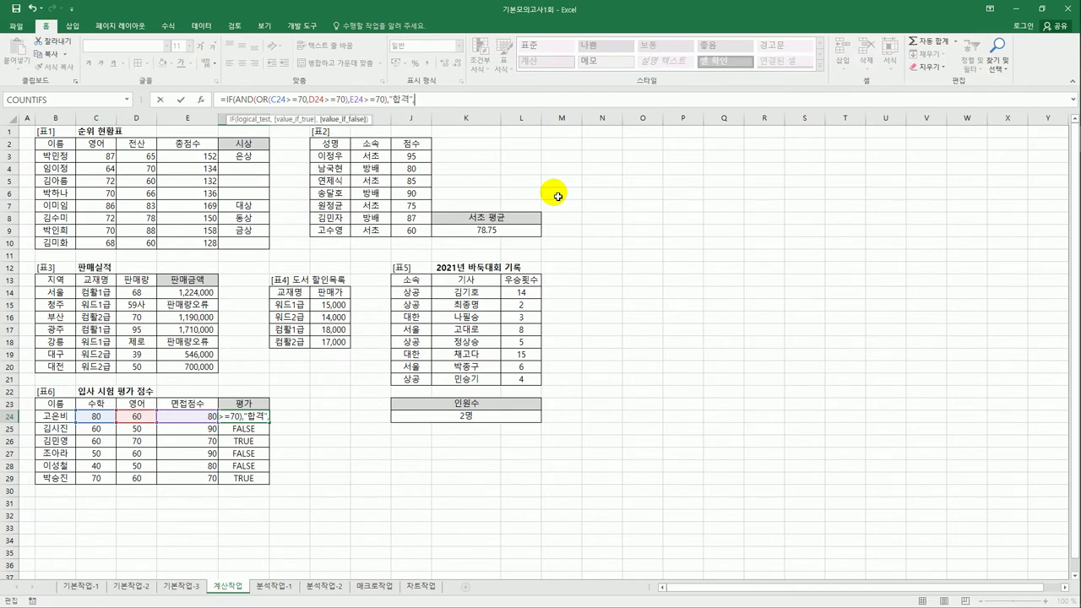
pyautogui.write(',"')
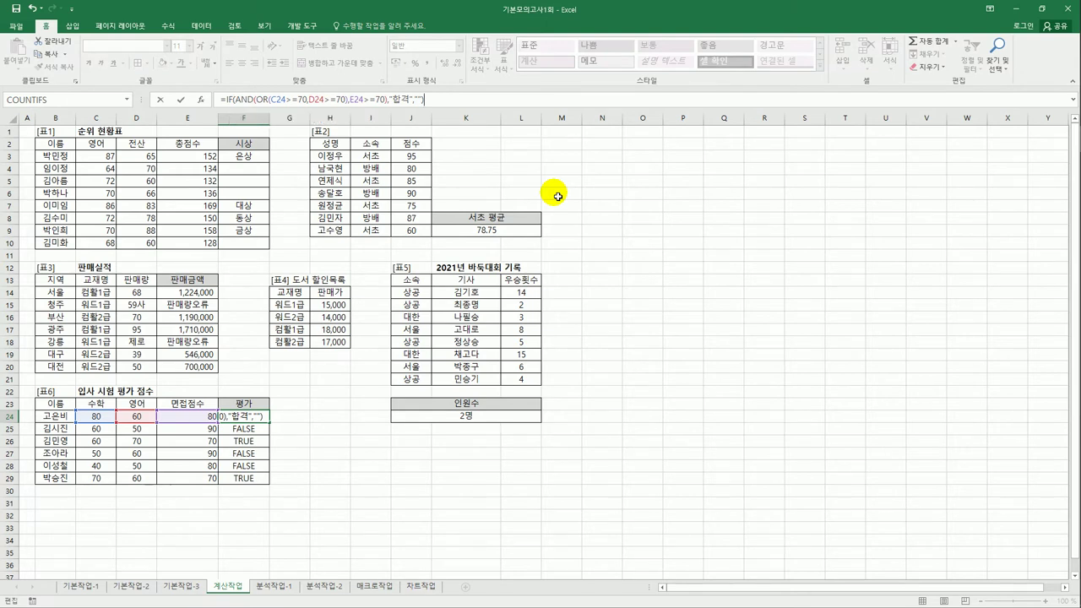
pyautogui.press('Return')
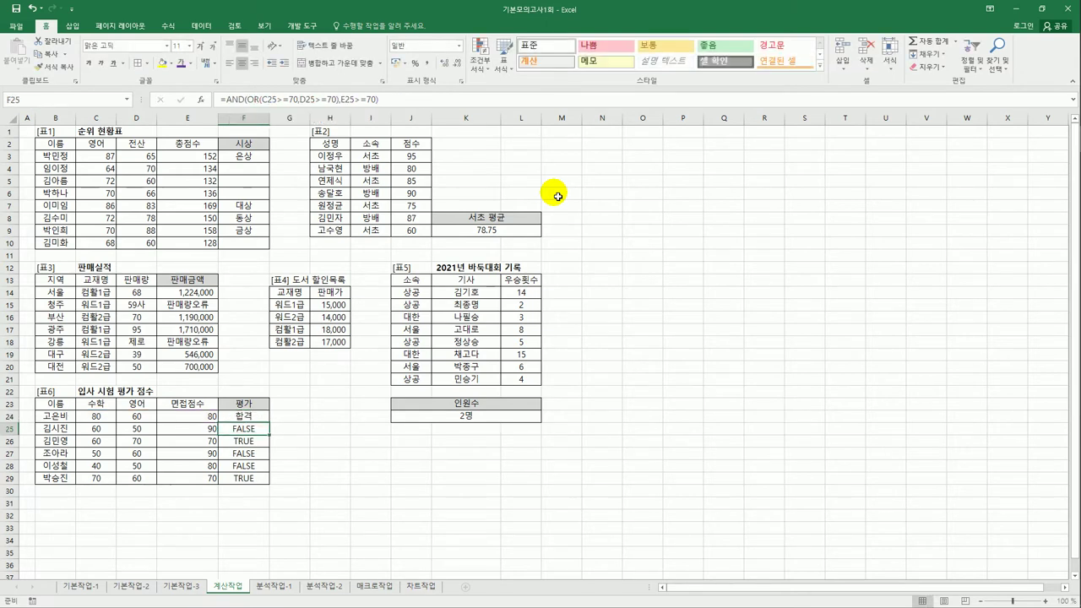
# Fill the completed IF formula from F24 down to F29 in the 평가 column.
pyautogui.click(256, 416)
pyautogui.moveTo(274, 427); pyautogui.dragTo(275, 488)
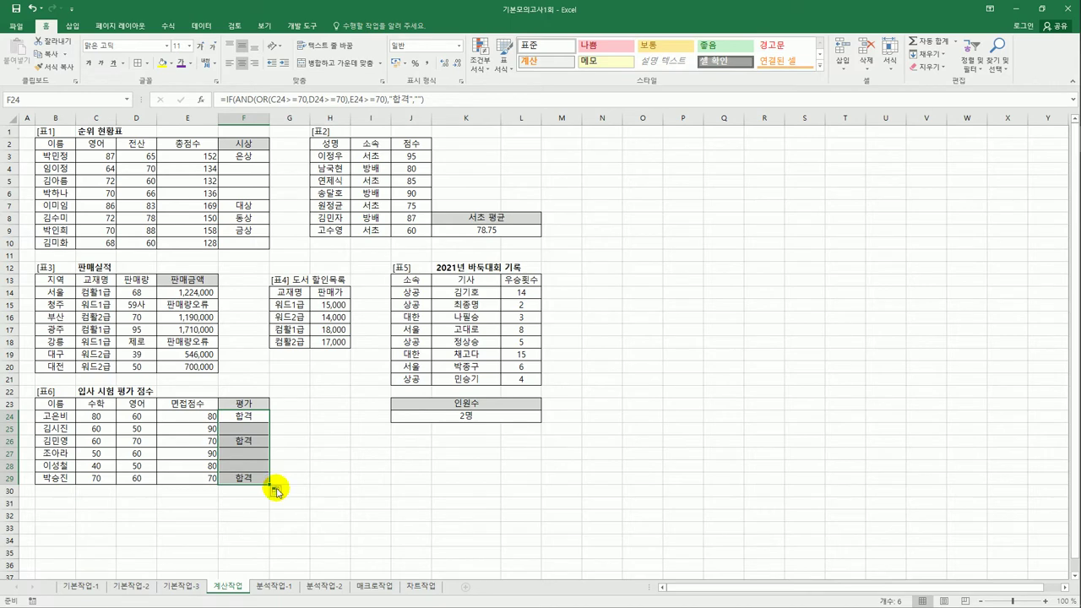
pyautogui.click(338, 503)
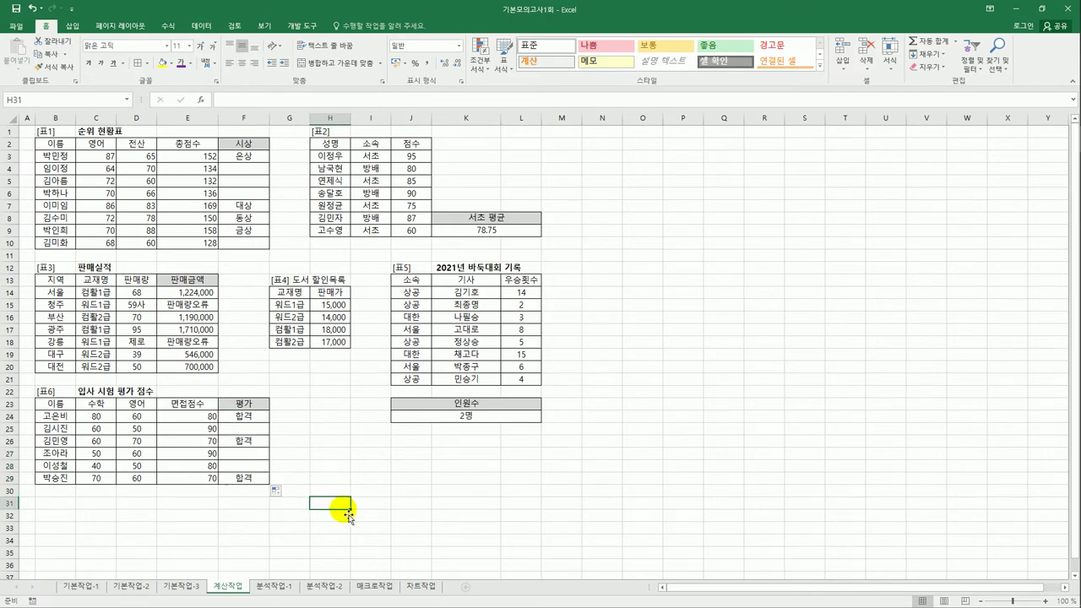
# On the 분석작업-1 sheet, enter the 상품명 wildcard criteria W*, T*, S* and M* in F12:F15 of 표4.
pyautogui.click(286, 589)
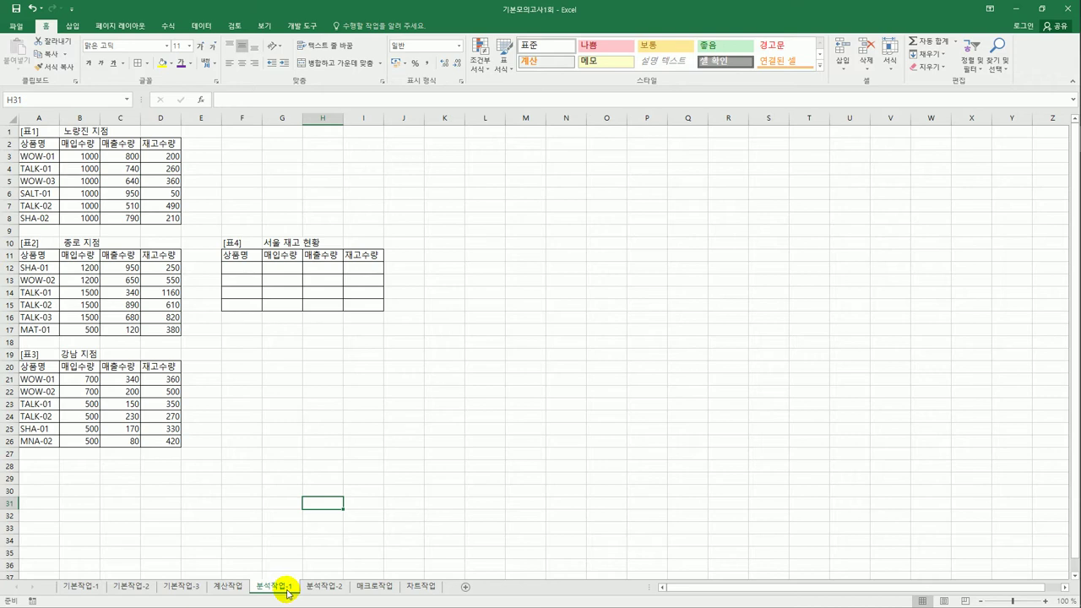
pyautogui.moveTo(32, 157); pyautogui.dragTo(35, 222)
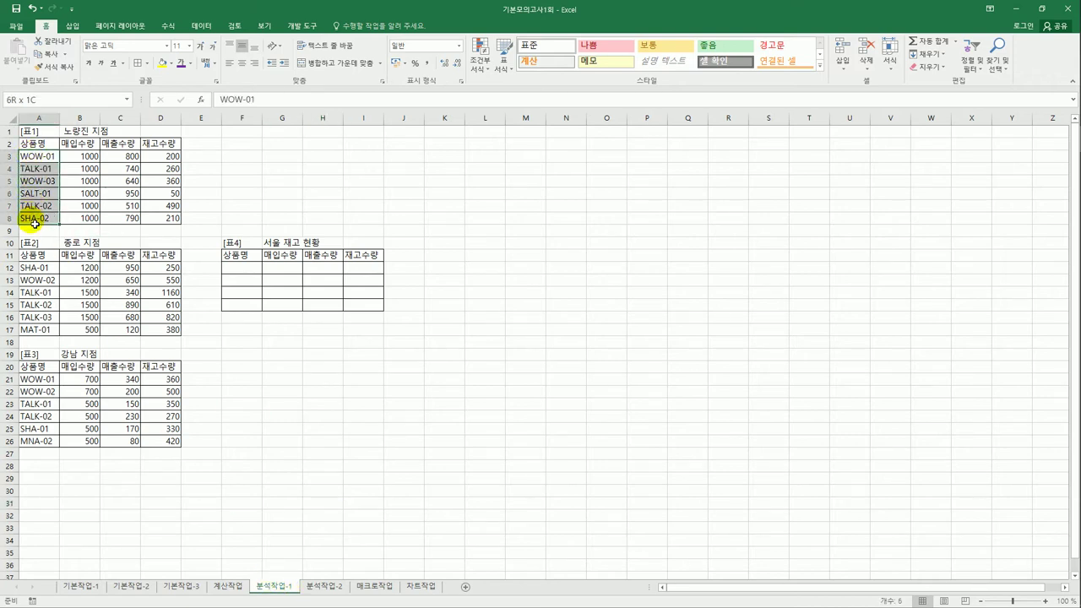
pyautogui.click(237, 267)
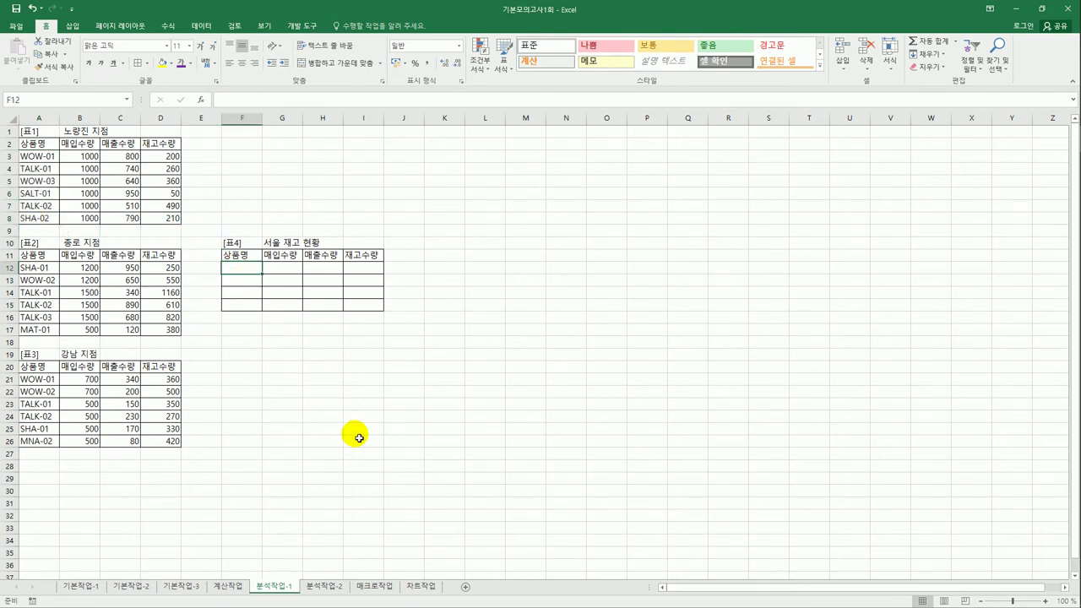
pyautogui.write('W*')
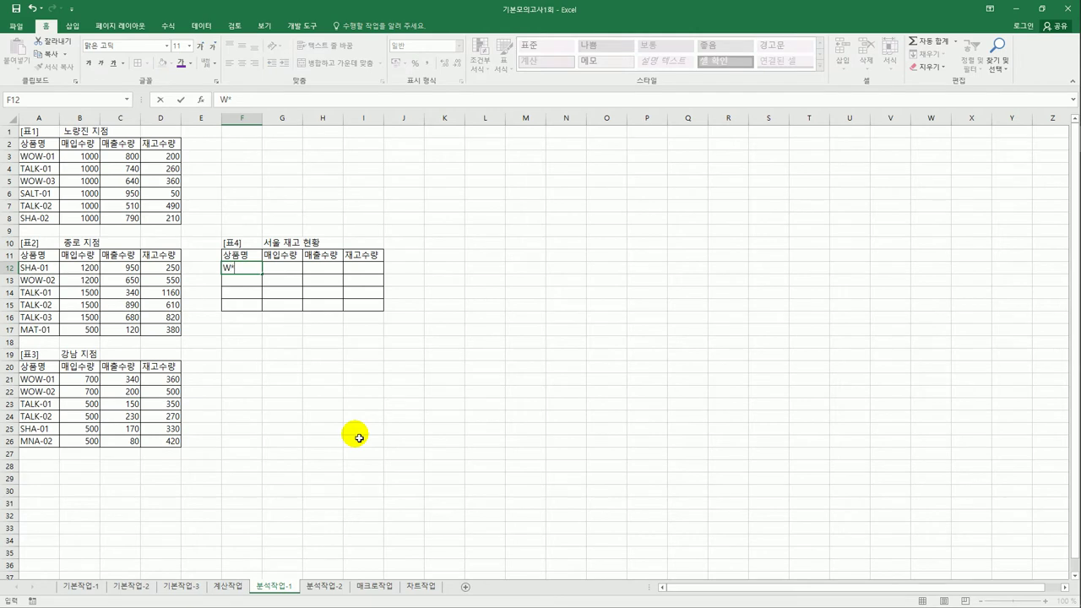
pyautogui.press('Return')
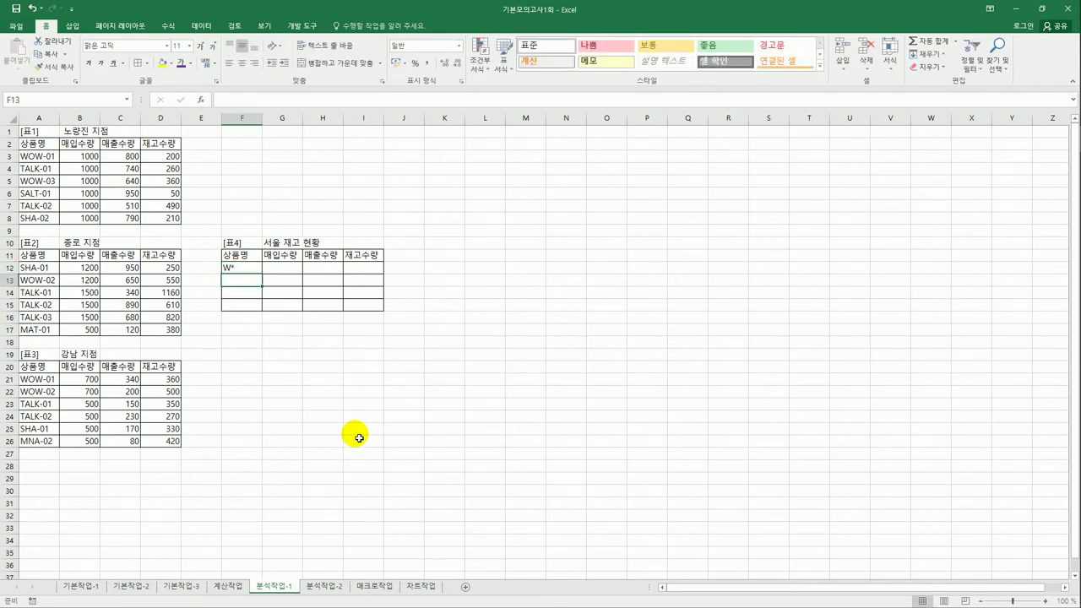
pyautogui.write('T*')
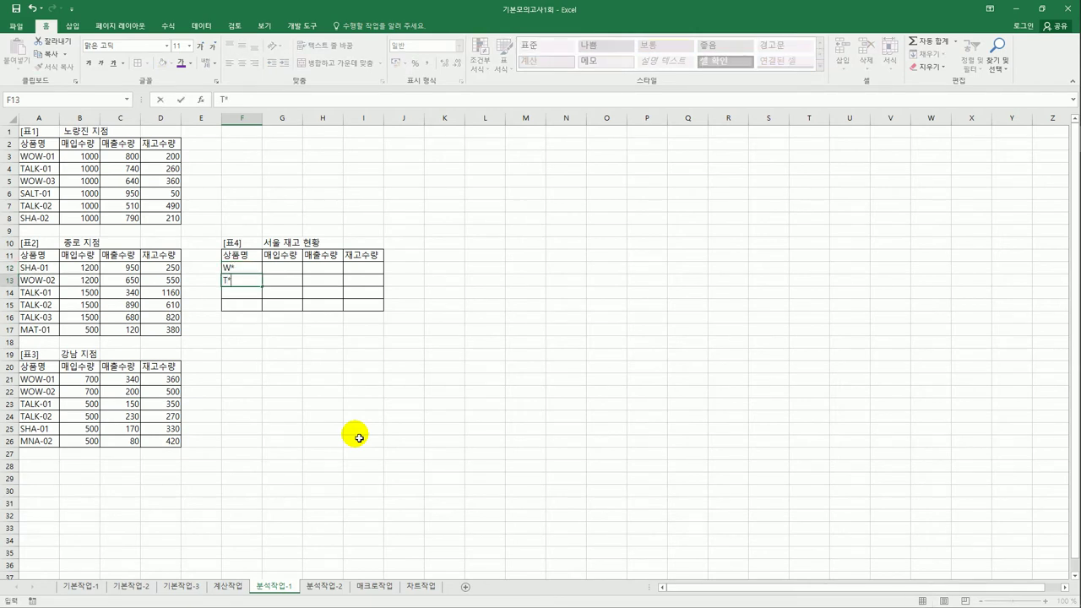
pyautogui.press('Return')
pyautogui.write('S*')
pyautogui.press('Return')
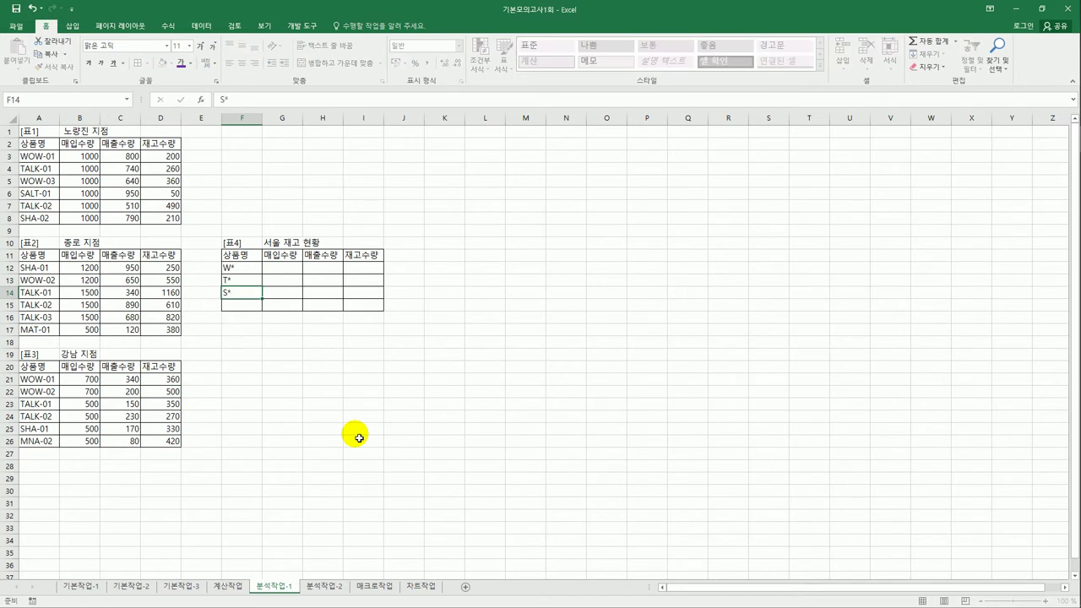
pyautogui.write('M')
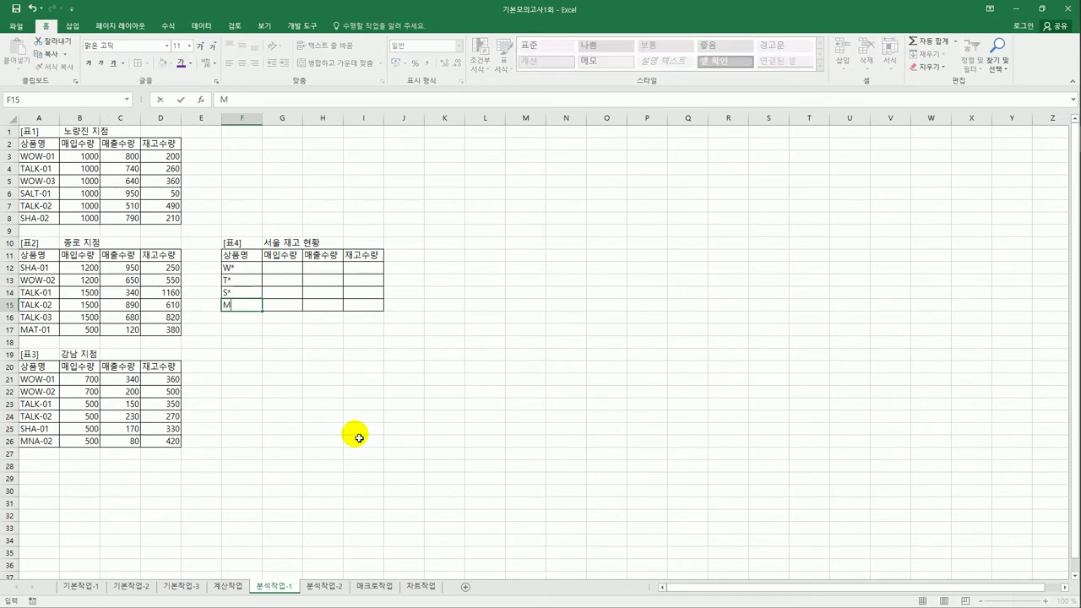
pyautogui.write('*')
pyautogui.press('Return')
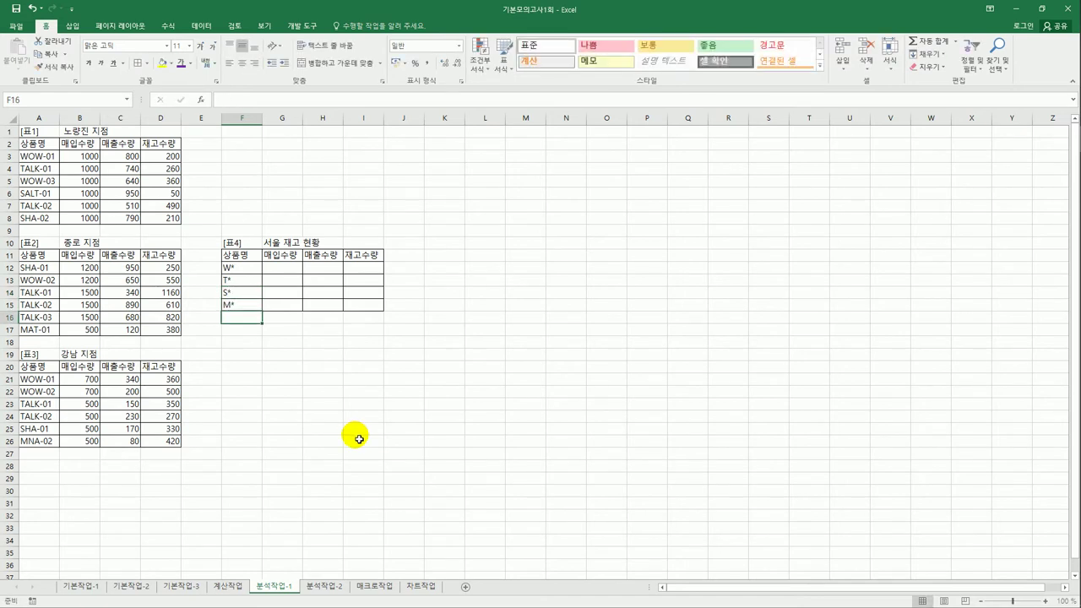
# Start a 합계 consolidation into 표4's range F11:I15 and add 표1's range A2:D8 as its first reference.
pyautogui.moveTo(241, 269); pyautogui.dragTo(245, 310)
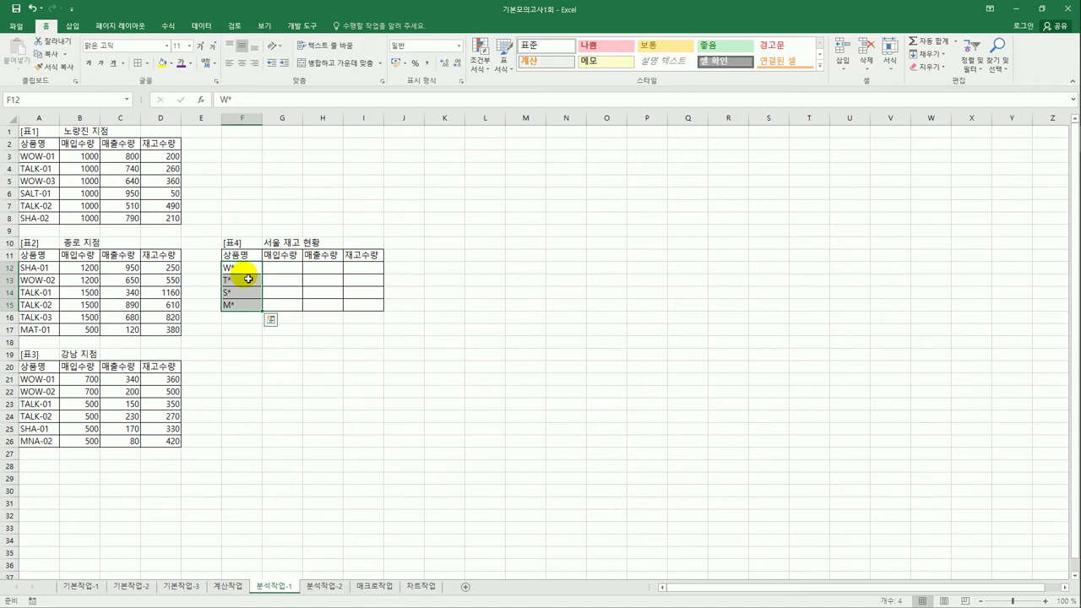
pyautogui.moveTo(243, 255); pyautogui.dragTo(353, 309)
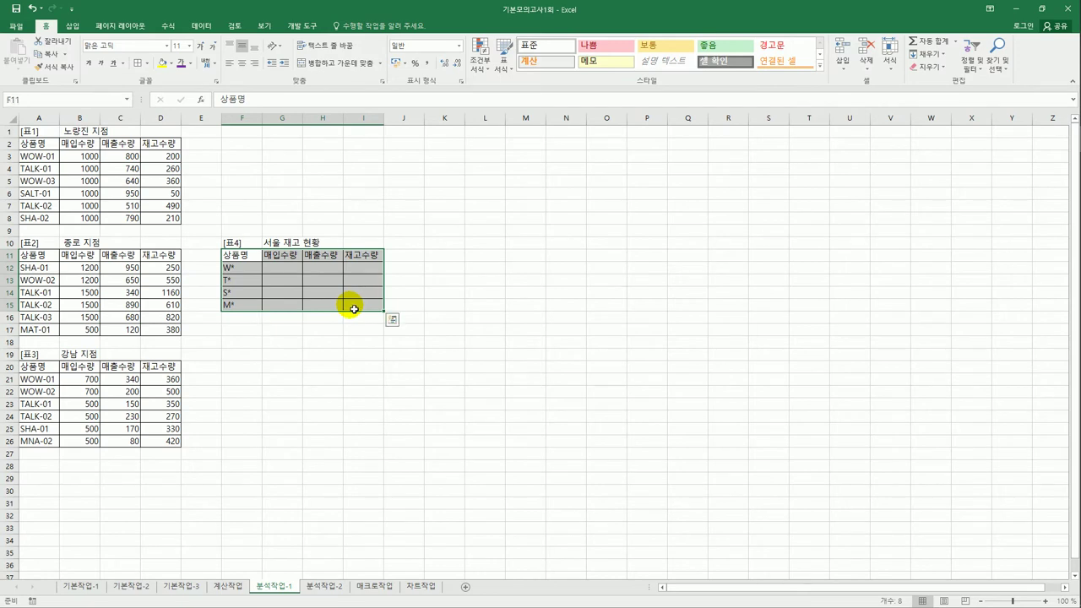
pyautogui.click(203, 25)
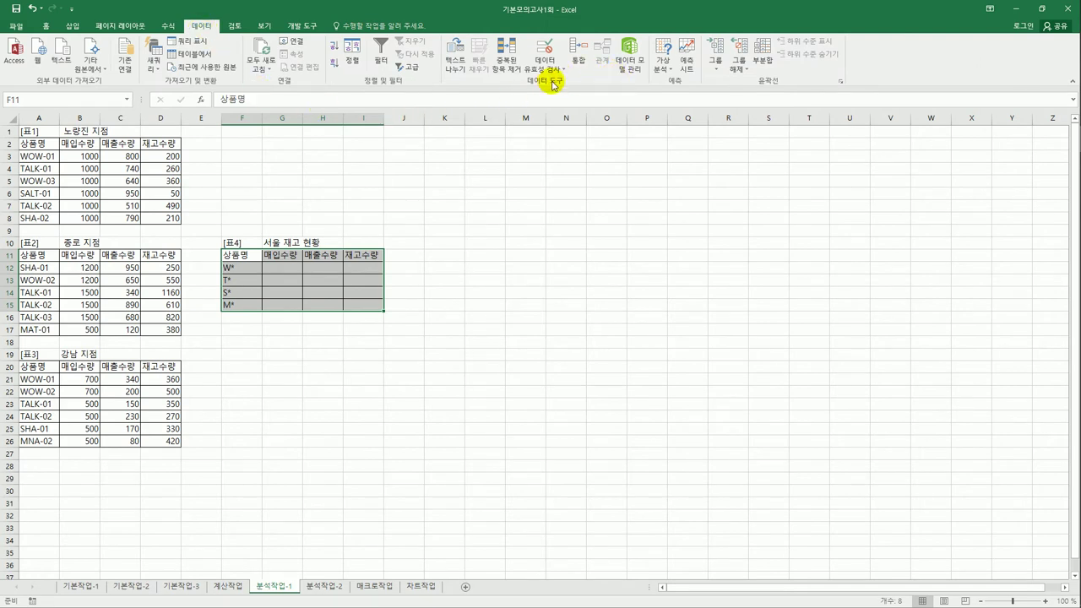
pyautogui.click(577, 59)
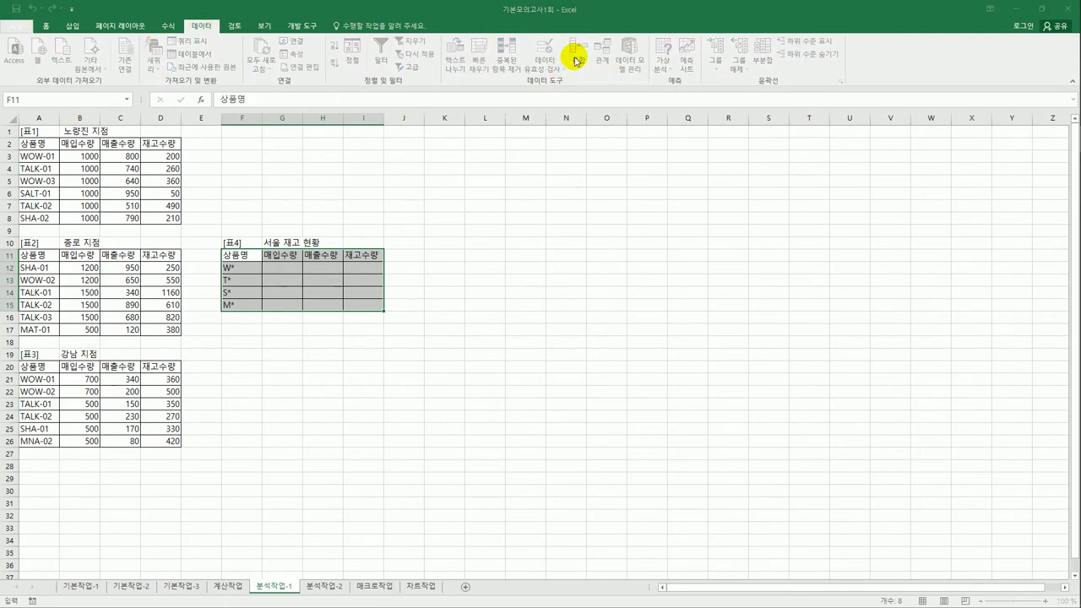
pyautogui.moveTo(498, 205); pyautogui.dragTo(517, 173)
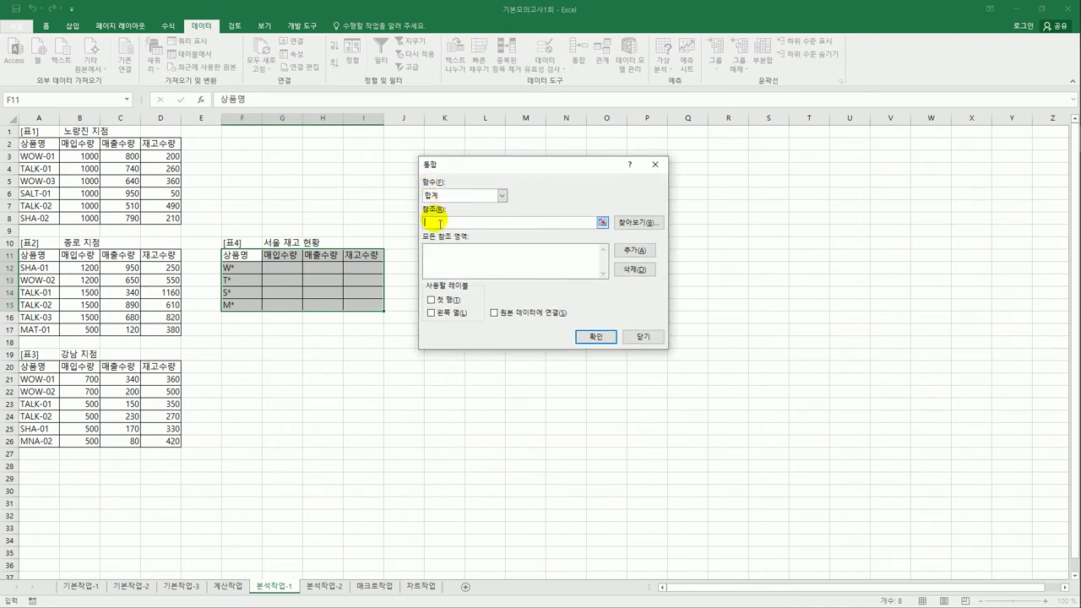
pyautogui.click(50, 148)
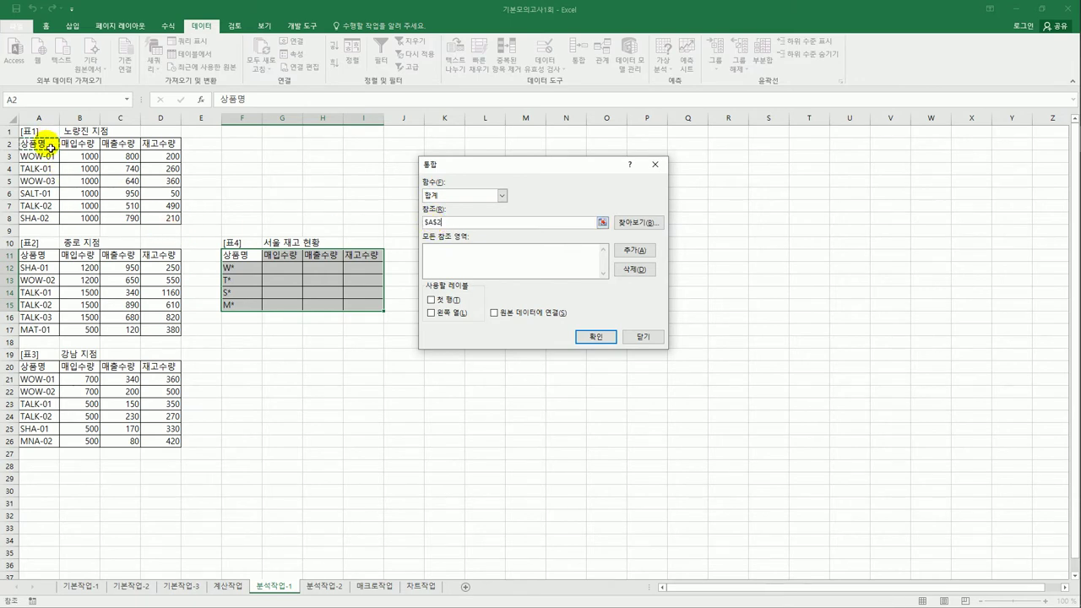
pyautogui.moveTo(50, 148); pyautogui.dragTo(156, 222)
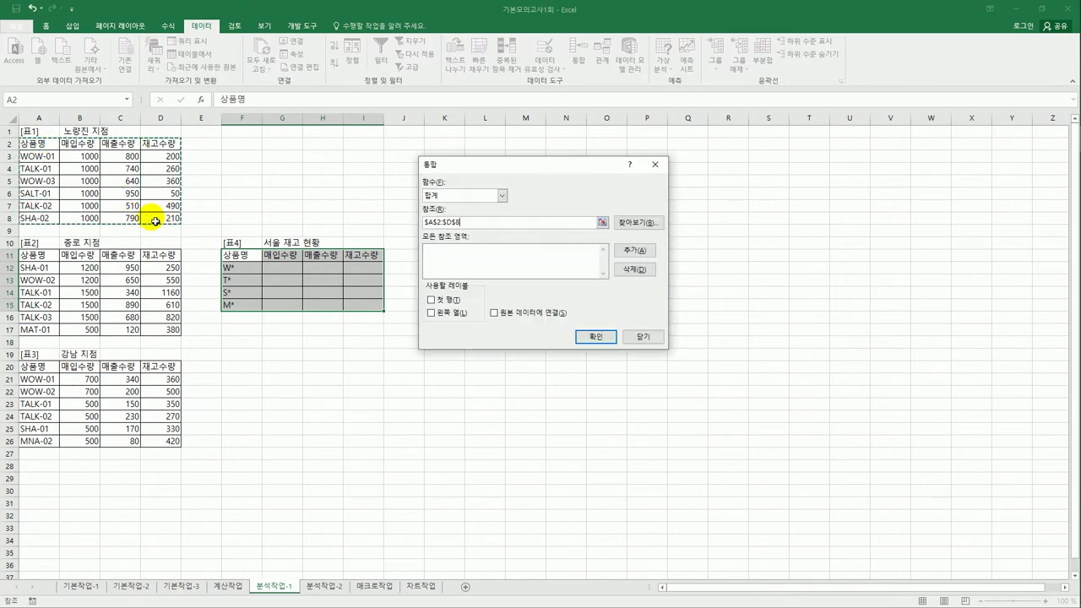
pyautogui.click(635, 251)
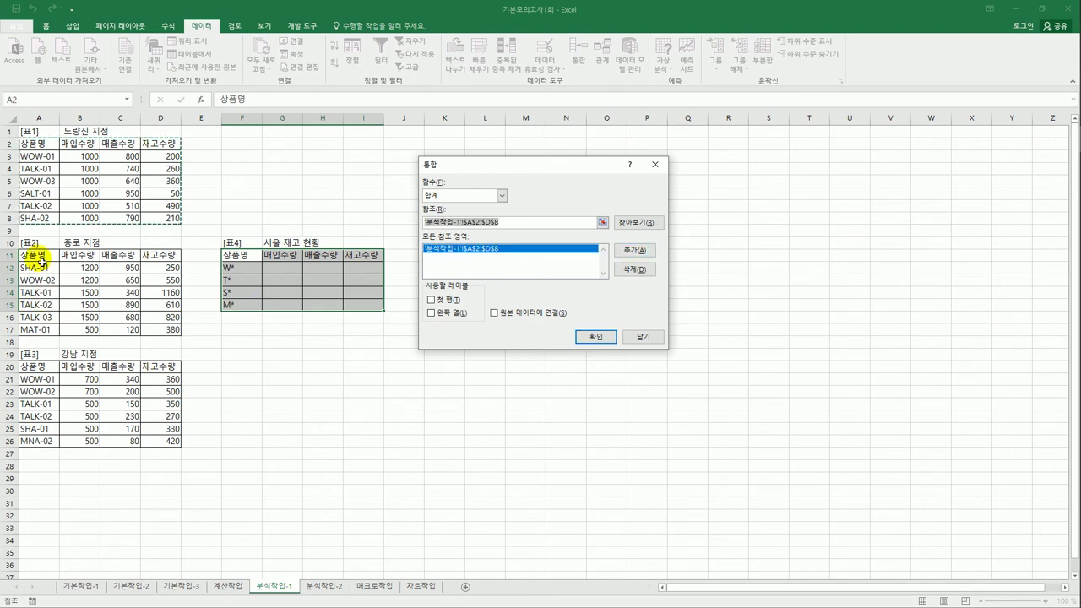
# Add 표2's range A11:D17 and 표3's range A20:D26 to the consolidation references.
pyautogui.moveTo(38, 257); pyautogui.dragTo(179, 329)
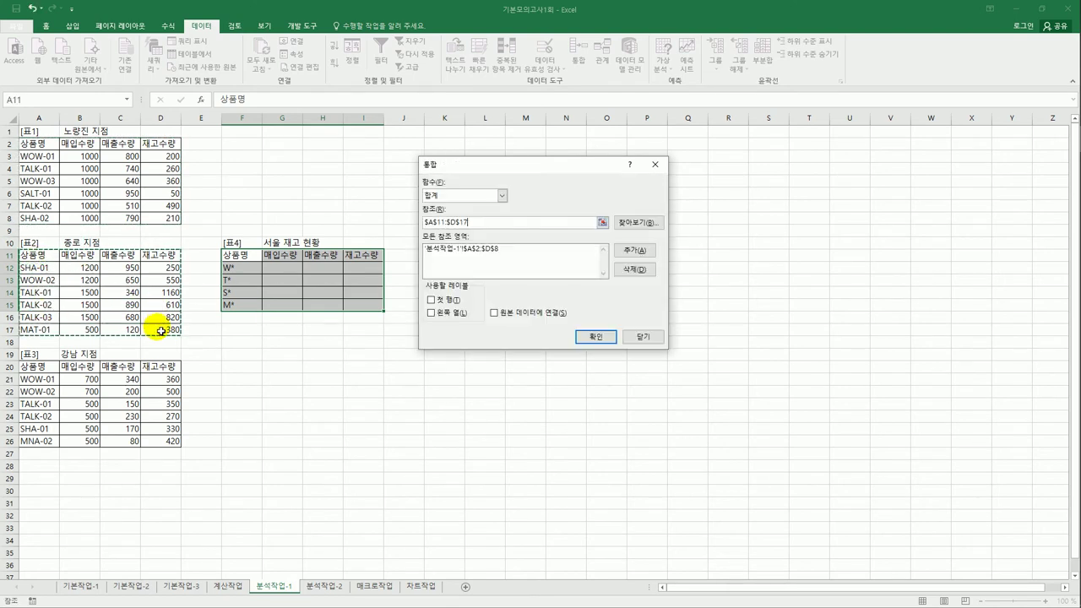
pyautogui.click(629, 250)
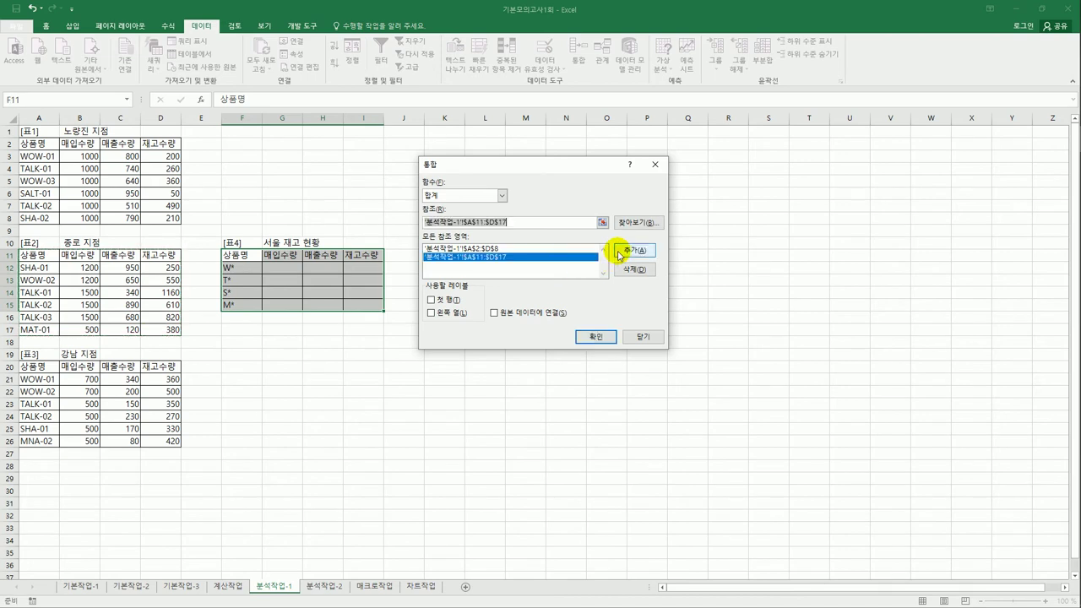
pyautogui.moveTo(38, 366); pyautogui.dragTo(173, 450)
pyautogui.click(630, 251)
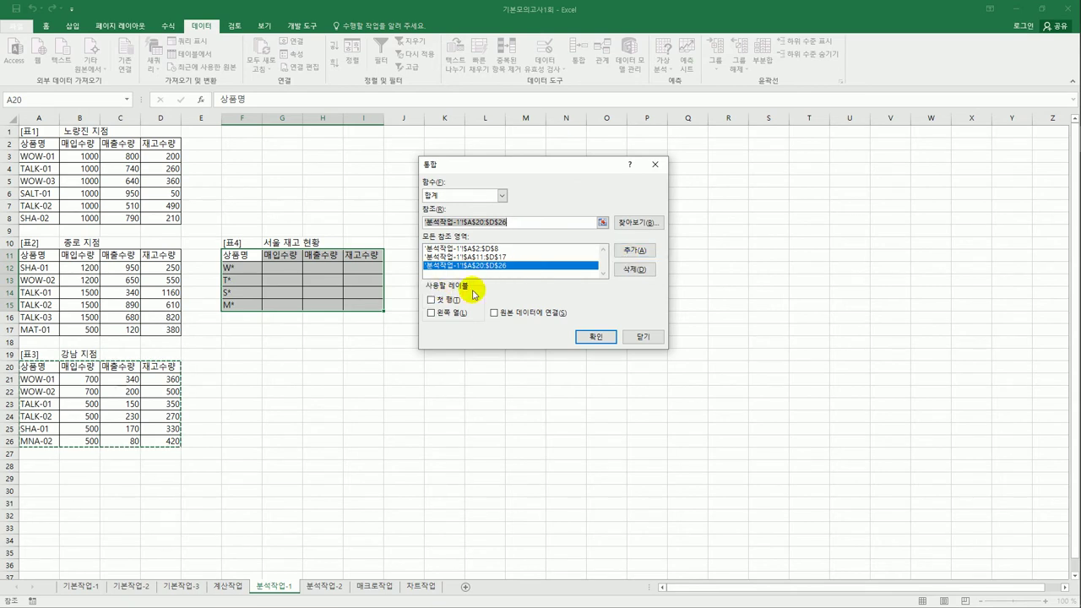
# Use both the 첫 행 and 왼쪽 열 labels and run the consolidation into 표4.
pyautogui.click(453, 302)
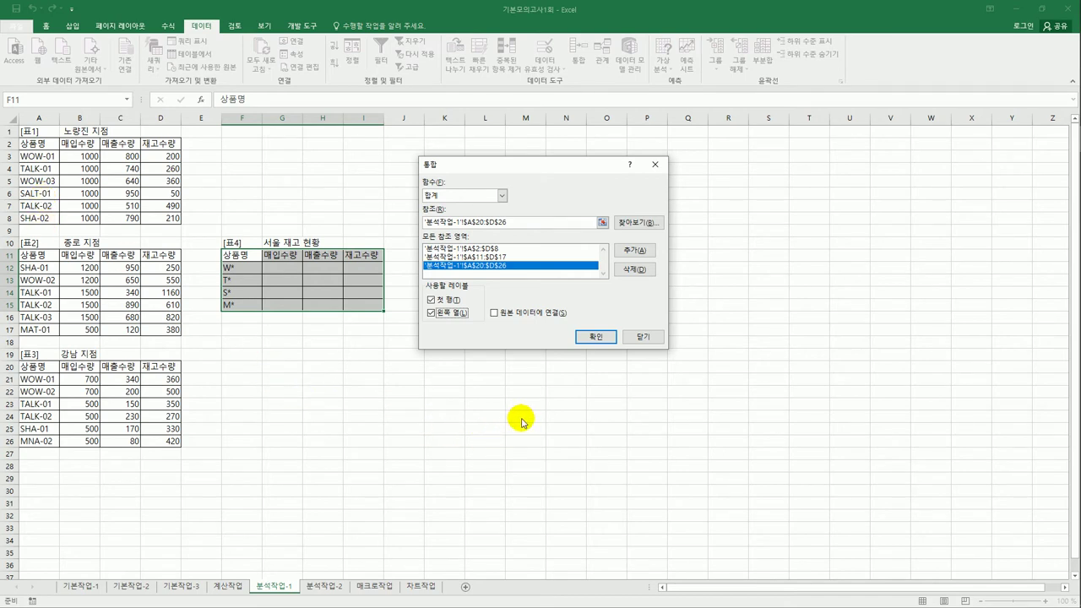
pyautogui.click(602, 341)
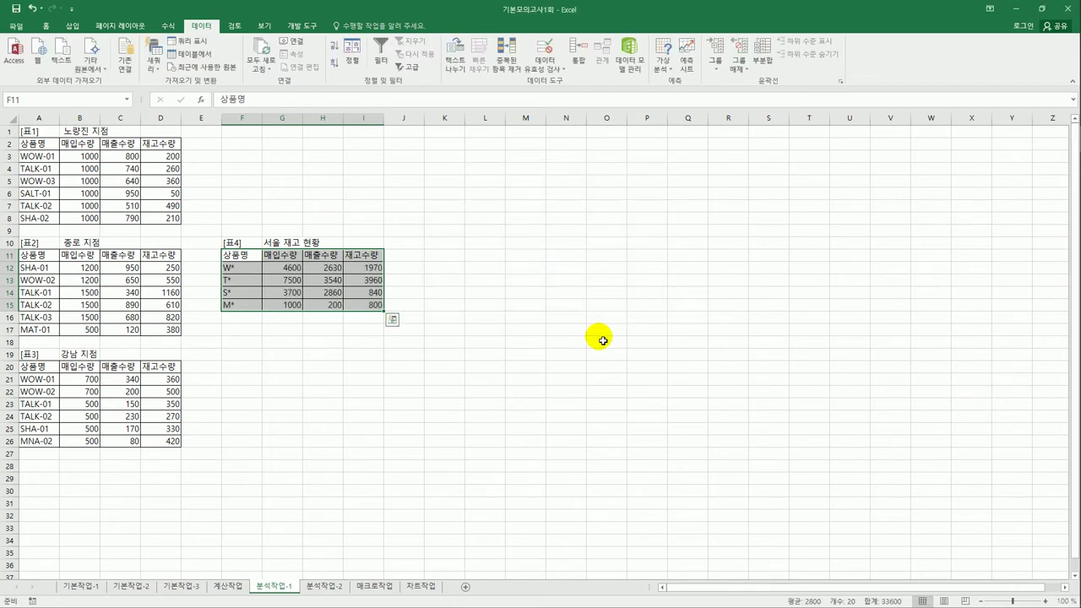
pyautogui.click(374, 309)
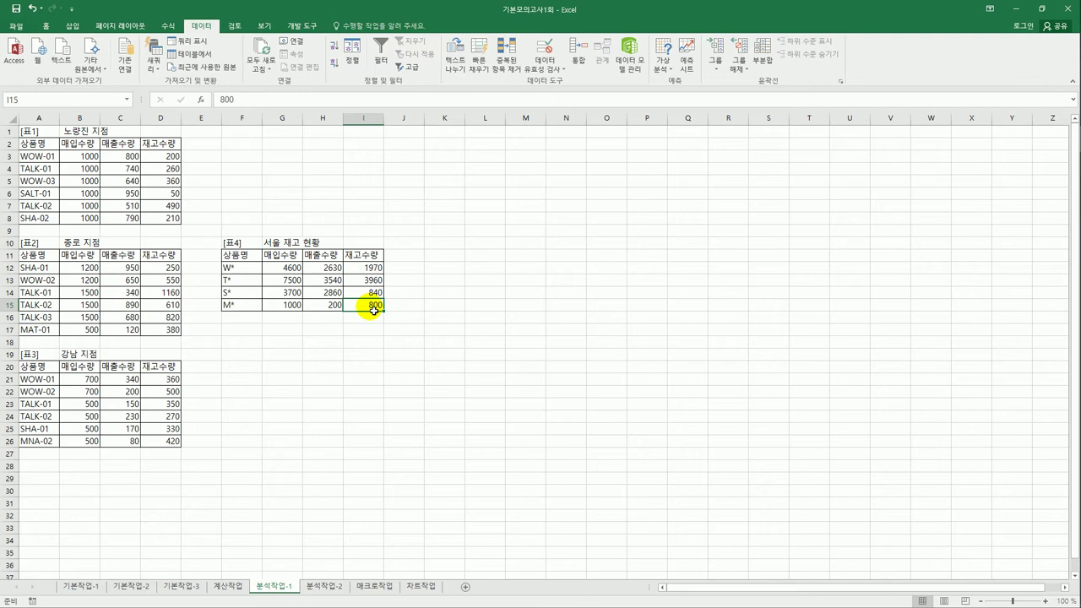
# Go to the 분석작업-2 sheet and examine the 순이익 계산 values in C3:C7 and the cells referenced by the 순이익금 formula in C8.
pyautogui.click(328, 586)
pyautogui.click(427, 421)
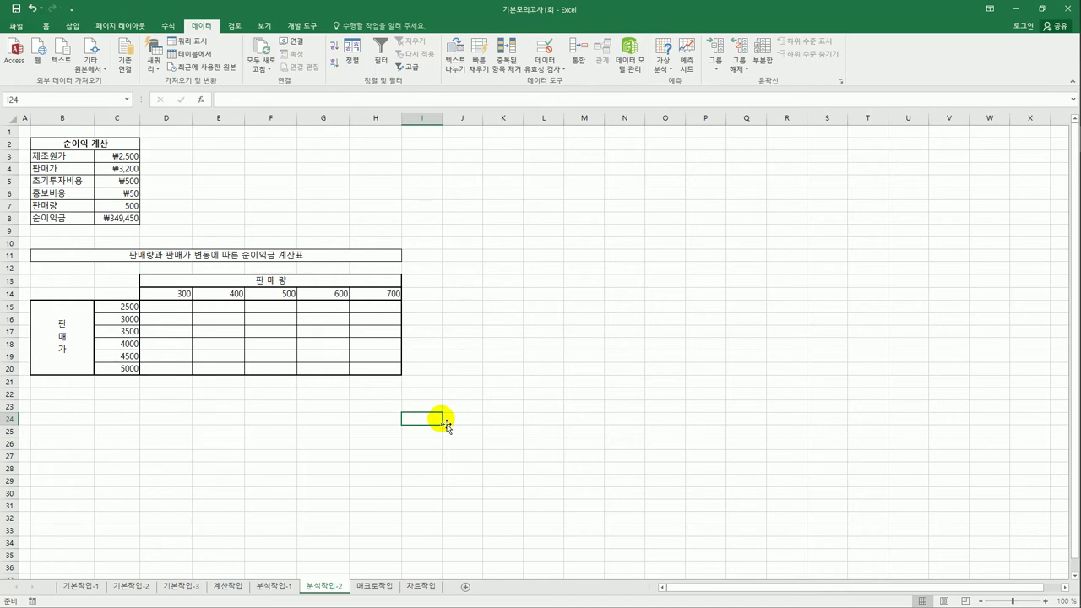
pyautogui.click(128, 158)
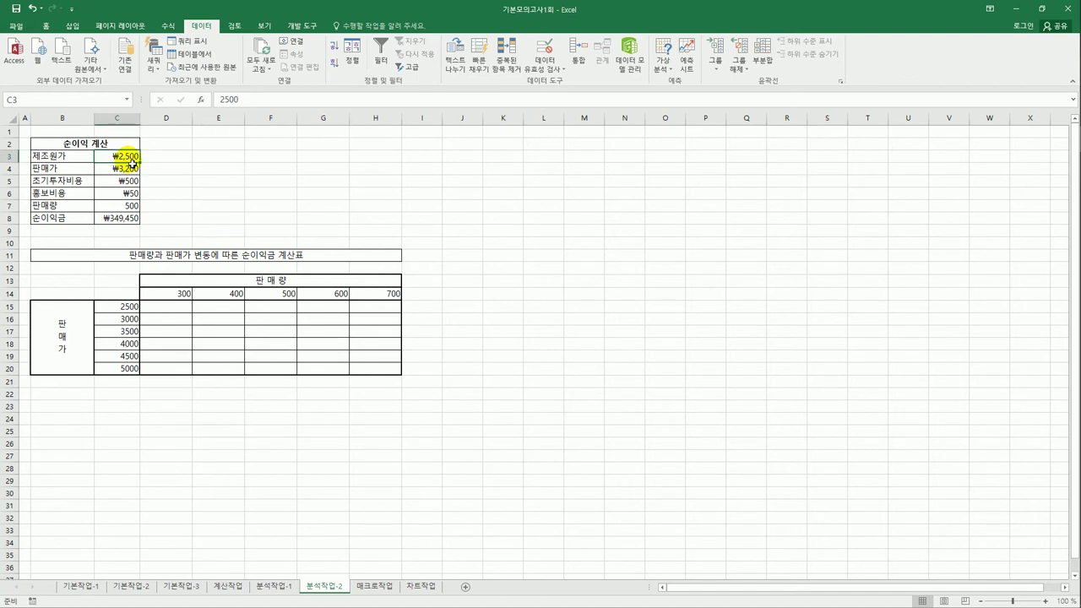
pyautogui.click(126, 167)
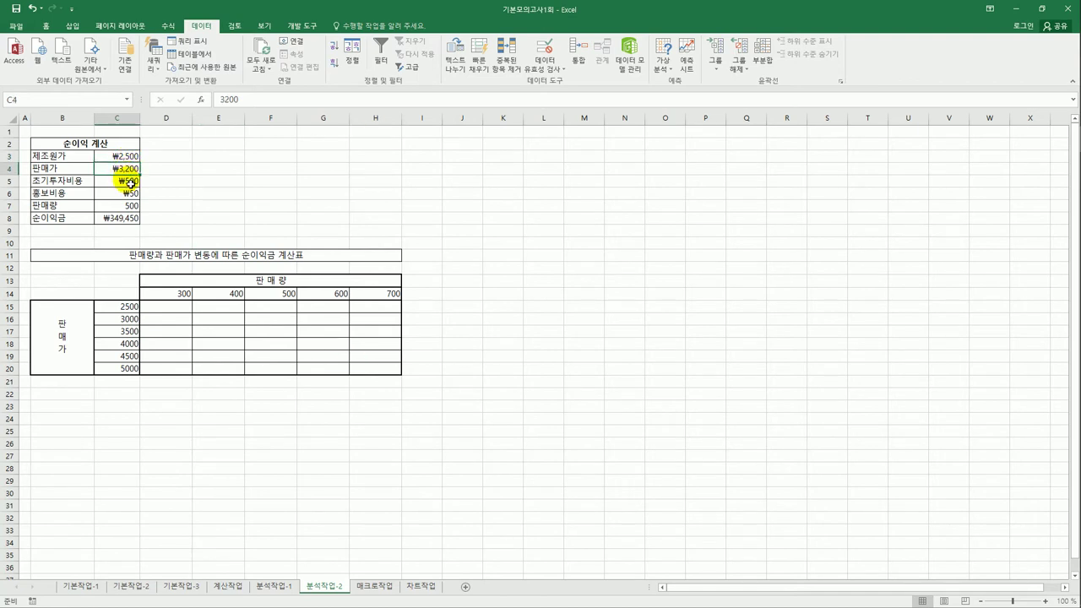
pyautogui.click(129, 181)
pyautogui.click(127, 193)
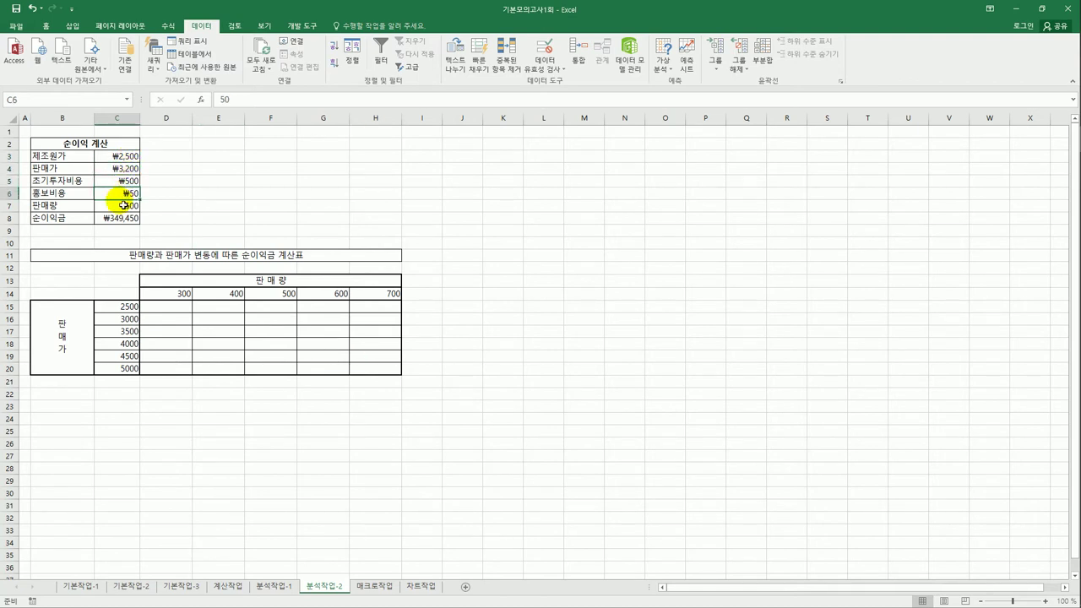
pyautogui.click(124, 206)
pyautogui.click(125, 217)
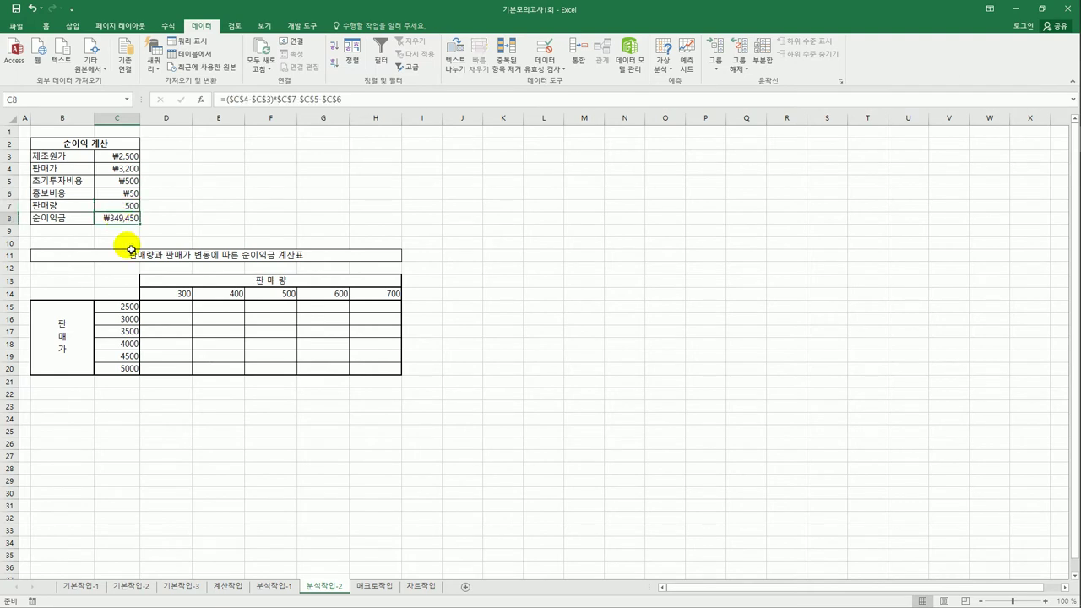
pyautogui.click(346, 100)
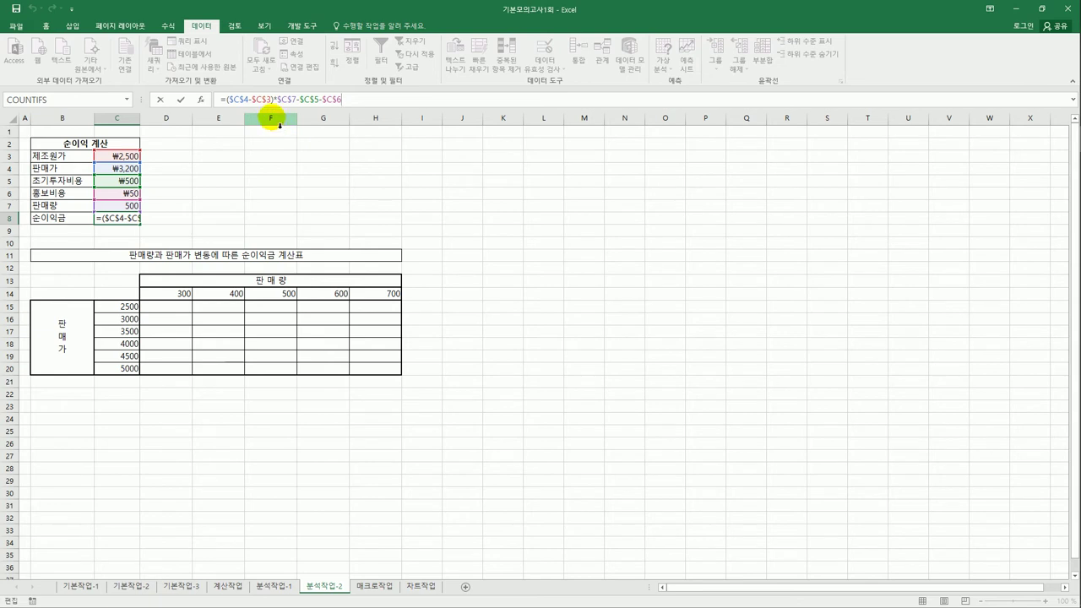
pyautogui.press('Return')
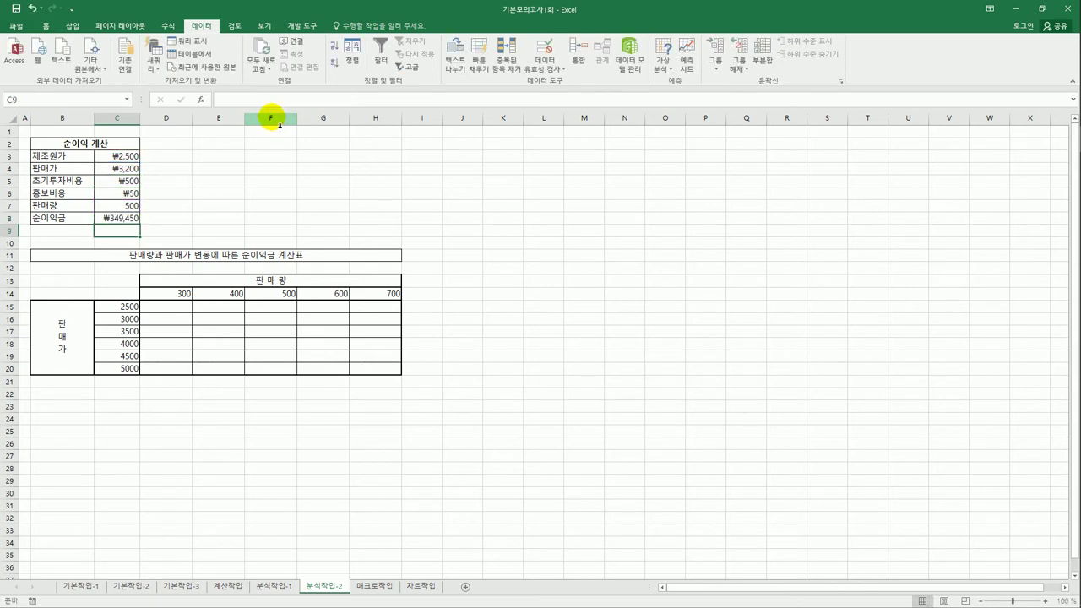
pyautogui.click(128, 219)
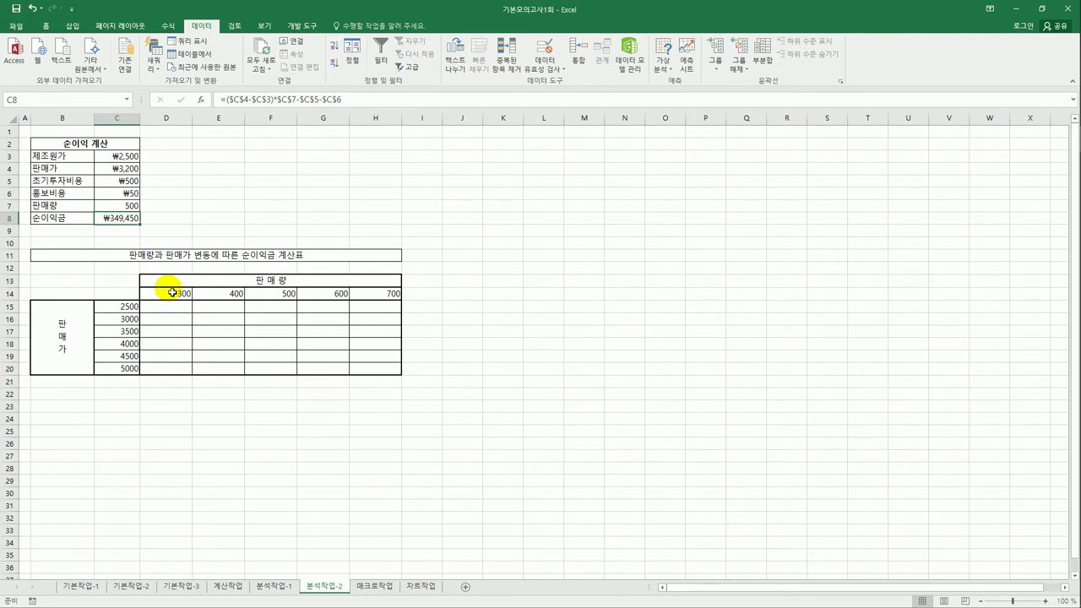
# Examine how 판매량 in C7 relates to row D14:H14 and 판매가 in C4 to column C15:C20 of the 순이익금 계산표.
pyautogui.click(133, 207)
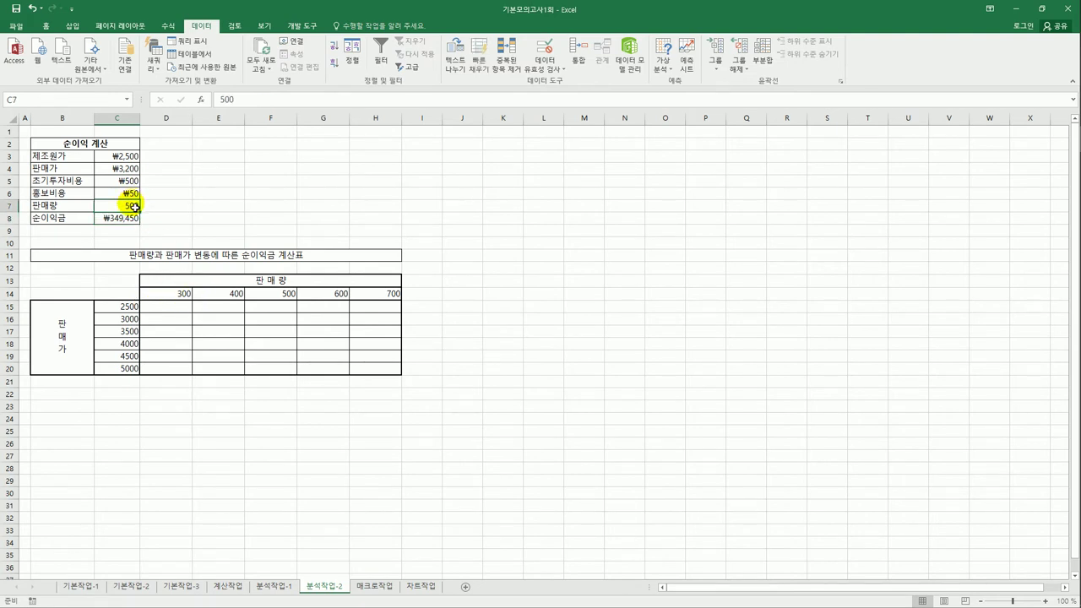
pyautogui.click(169, 294)
pyautogui.click(364, 294)
pyautogui.moveTo(389, 299); pyautogui.dragTo(369, 300)
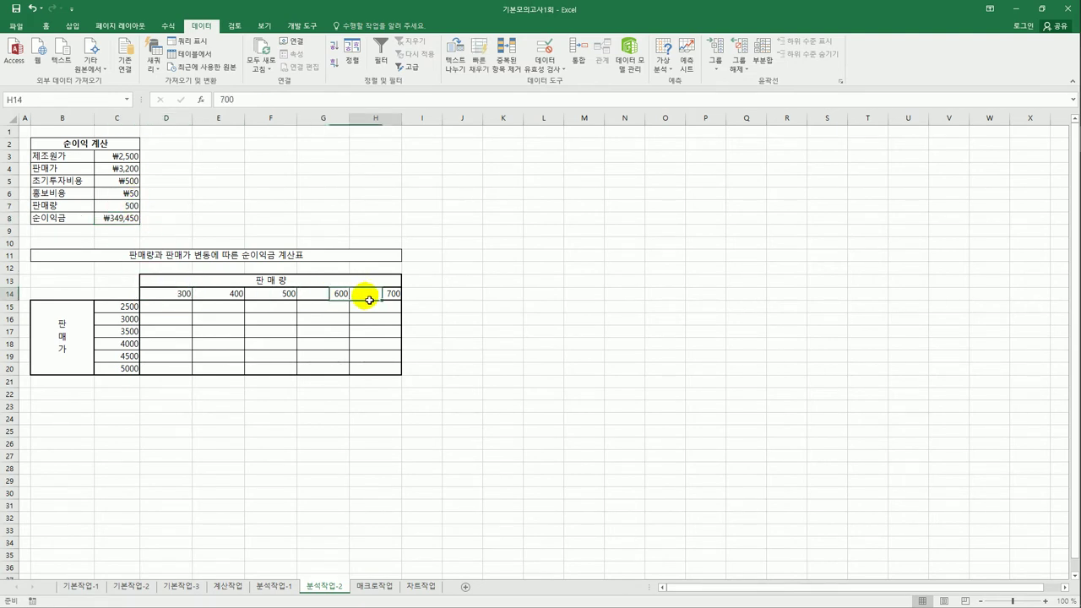
pyautogui.moveTo(169, 294); pyautogui.dragTo(359, 296)
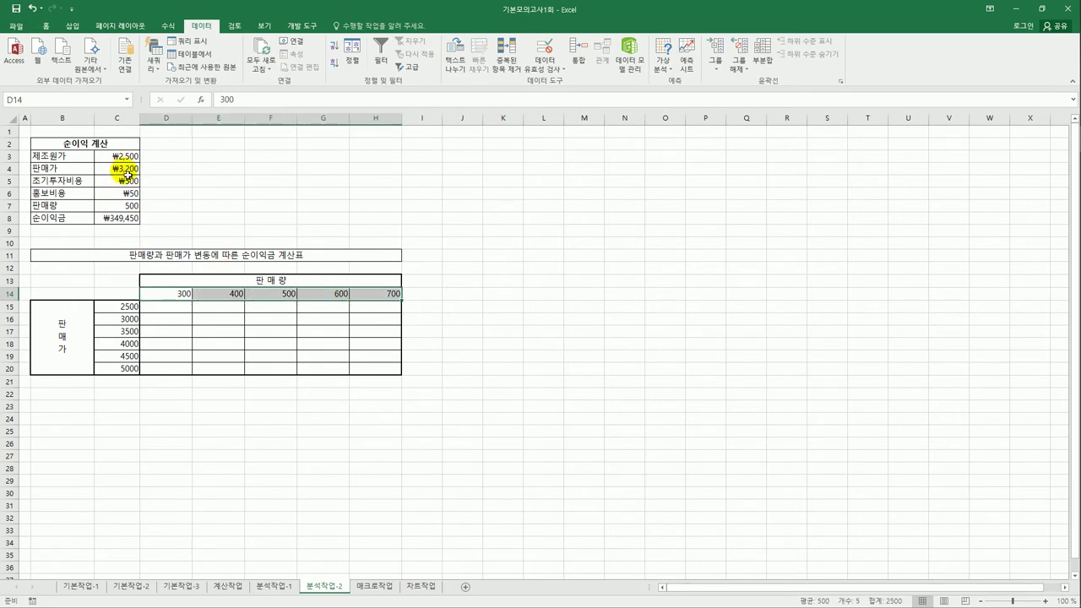
pyautogui.moveTo(114, 306); pyautogui.dragTo(128, 372)
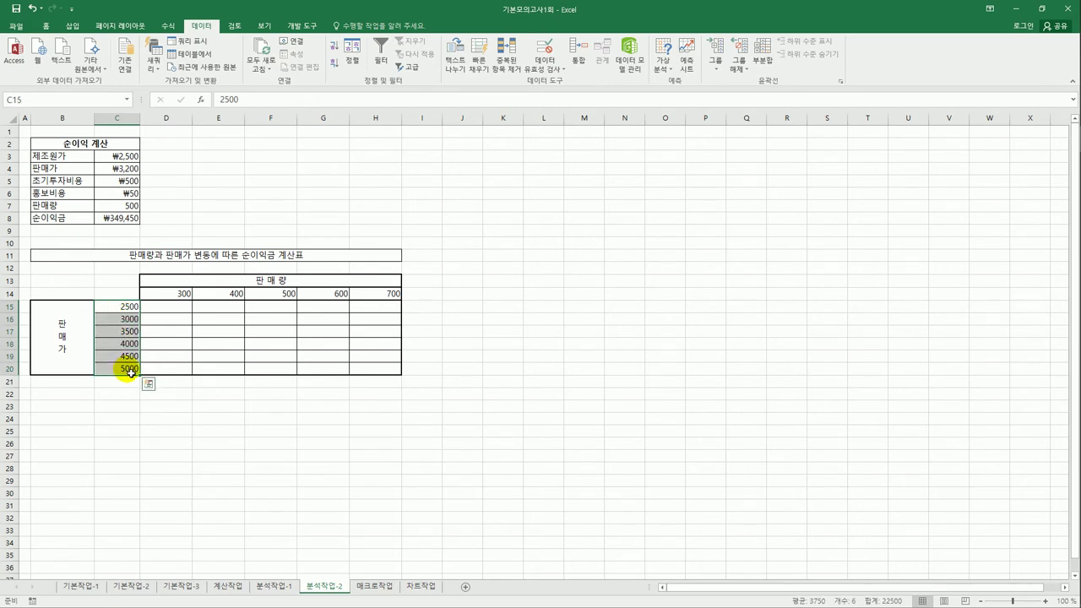
# Try linking the table's corner cell C14 to the 순이익금 cell with =C8, compare both cells' formulas, and clear C14.
pyautogui.click(127, 296)
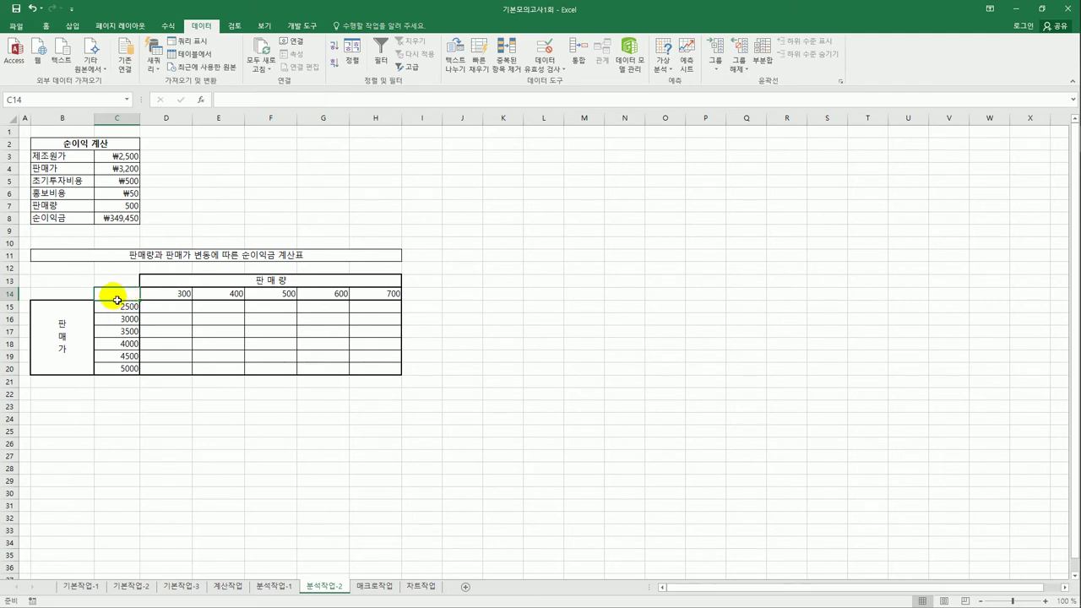
pyautogui.click(117, 218)
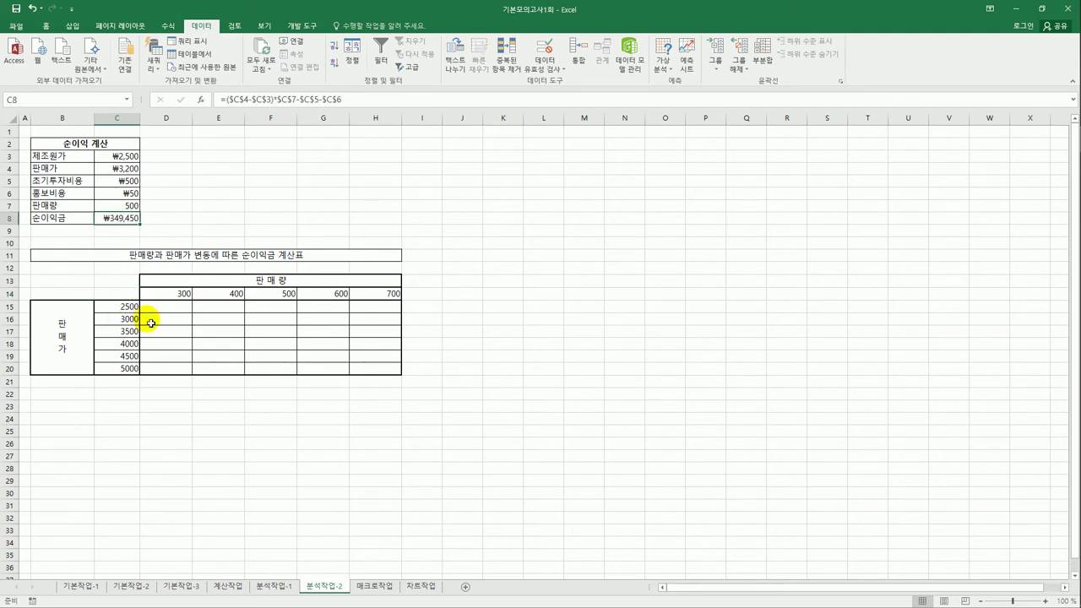
pyautogui.click(131, 294)
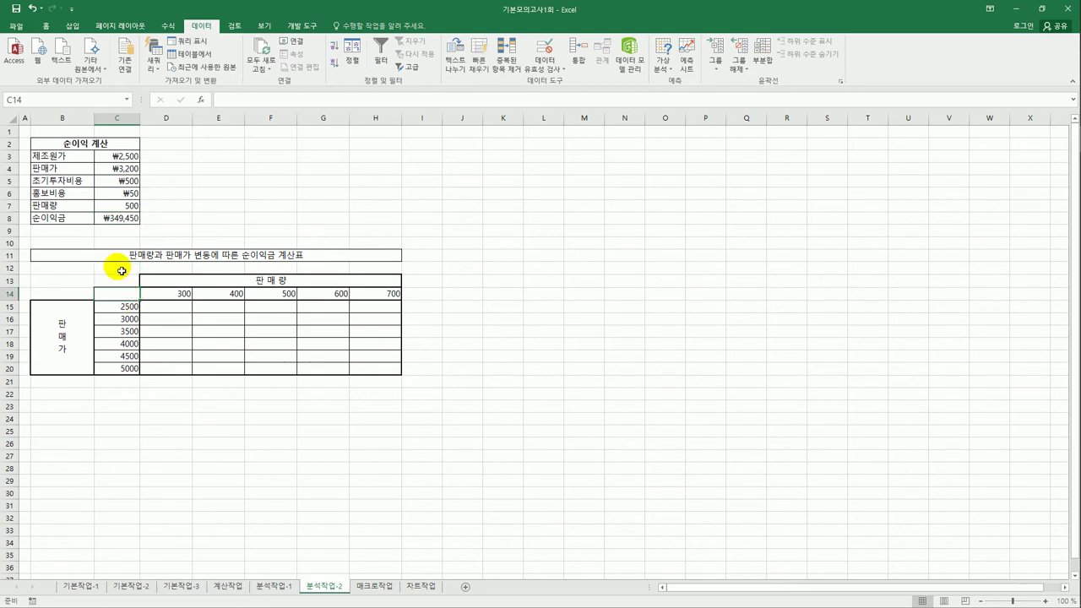
pyautogui.write('=')
pyautogui.click(117, 218)
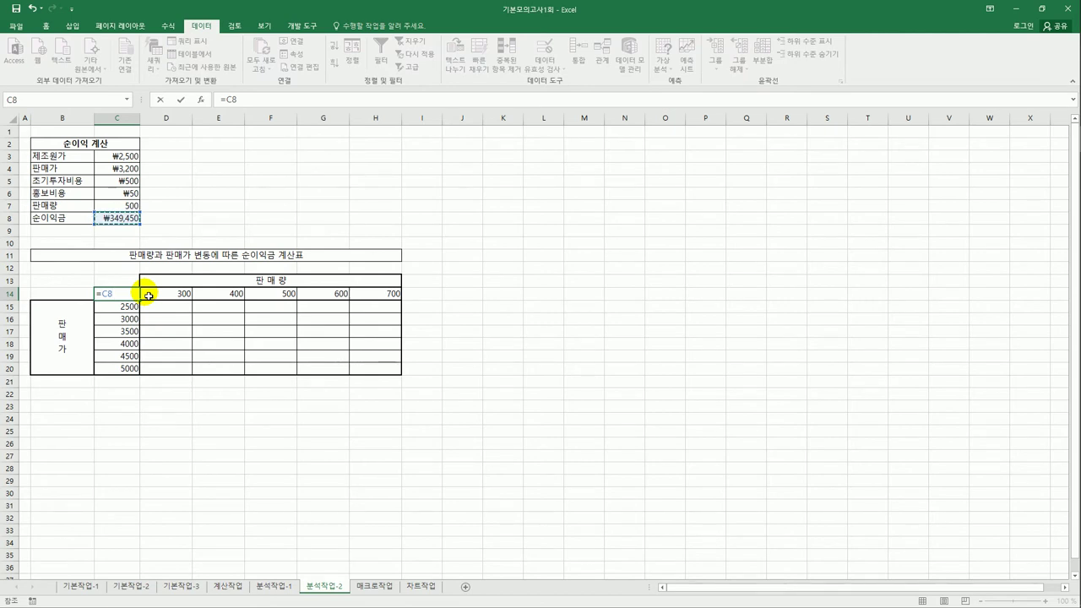
pyautogui.press('Return')
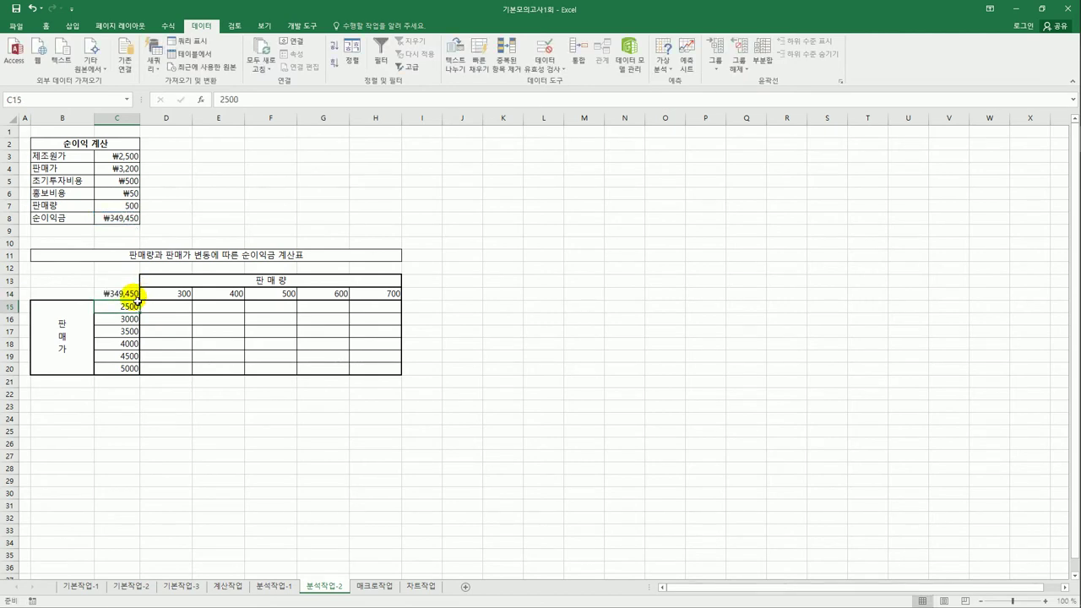
pyautogui.press('Up')
pyautogui.click(117, 218)
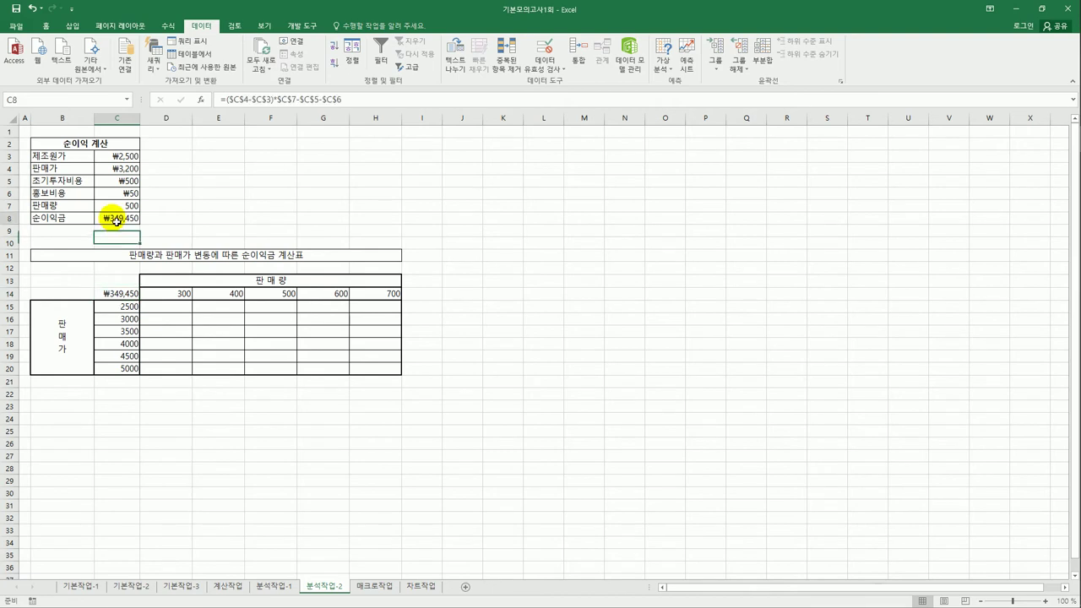
pyautogui.click(114, 294)
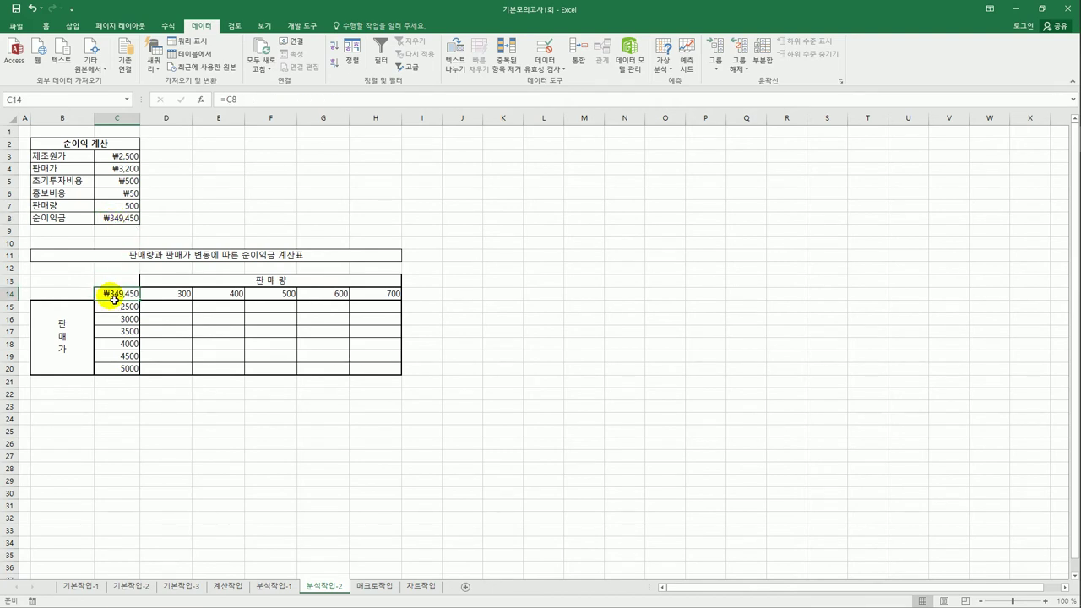
pyautogui.press('Delete')
# Copy the 순이익금 formula text =($C$4-$C$3)*$C$7-$C$5-$C$6 from C8 and paste it into C14.
pyautogui.click(116, 222)
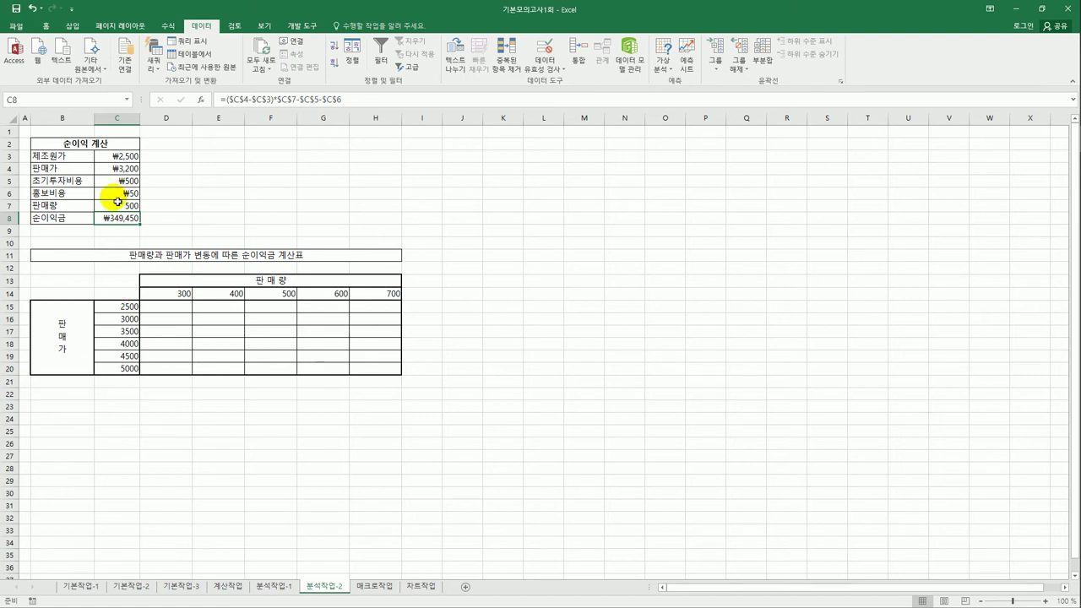
pyautogui.click(291, 102)
pyautogui.moveTo(291, 103); pyautogui.dragTo(358, 100)
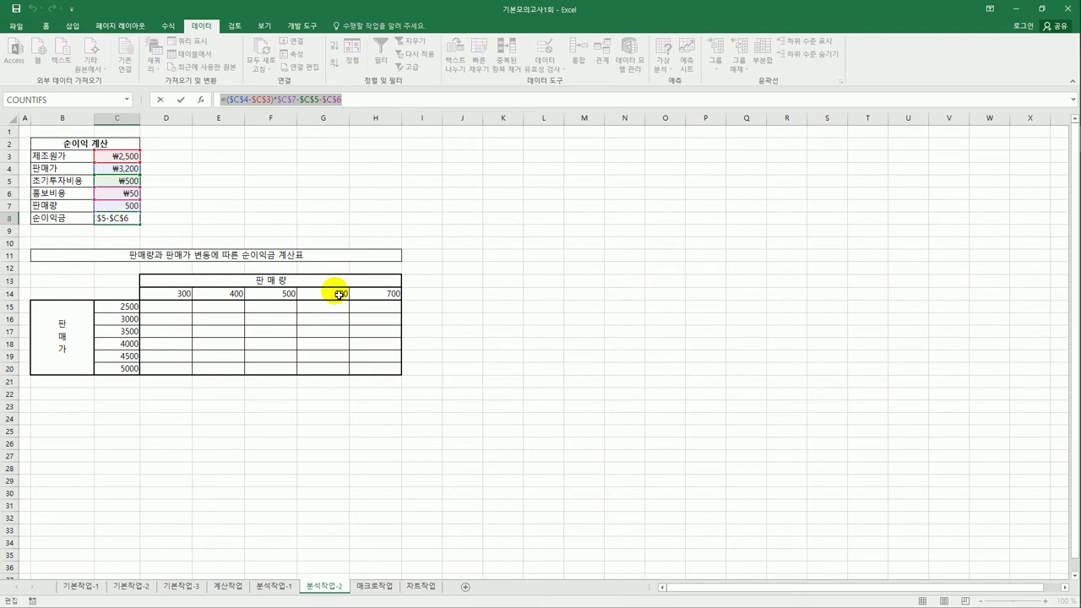
pyautogui.press('Escape')
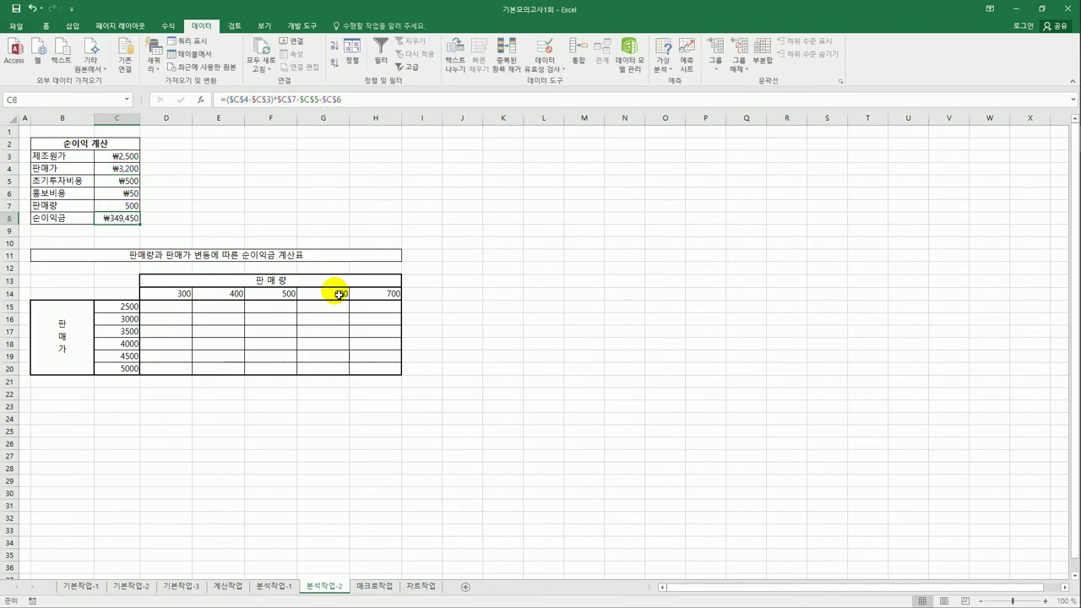
pyautogui.click(118, 294)
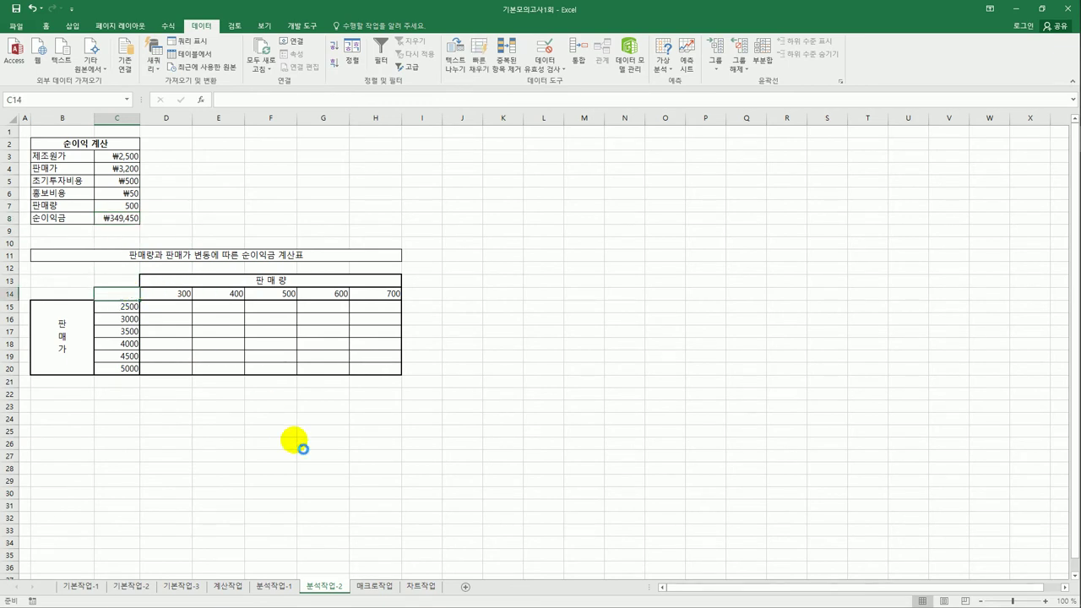
pyautogui.hotkey('ctrl', 'v')
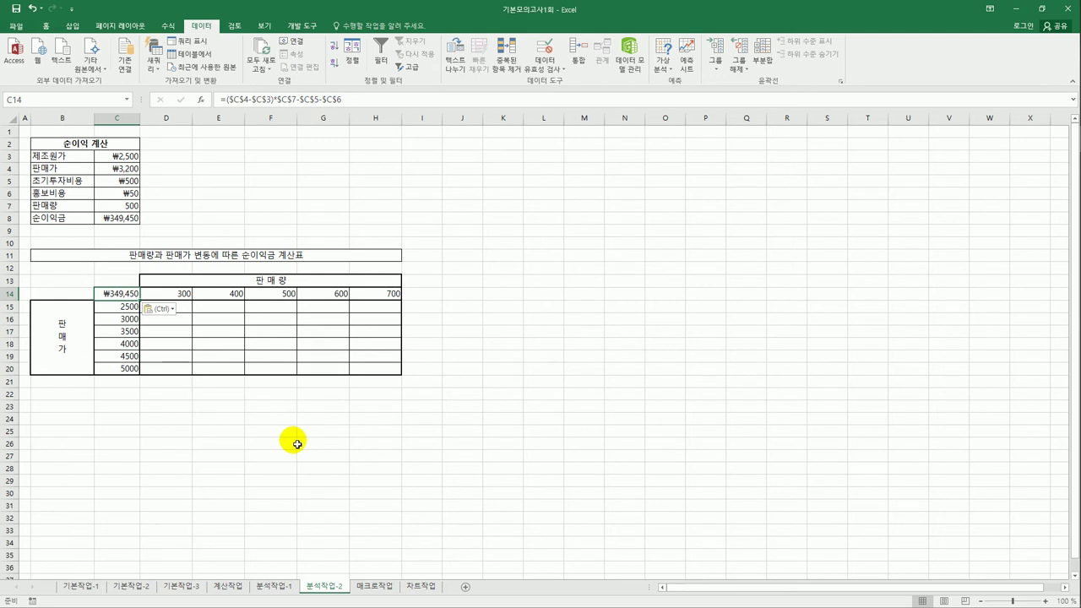
# Create a what-if data table over C14:H20 with $C$7 as the row input cell and $C$4 as the column input cell.
pyautogui.moveTo(120, 297); pyautogui.dragTo(361, 367)
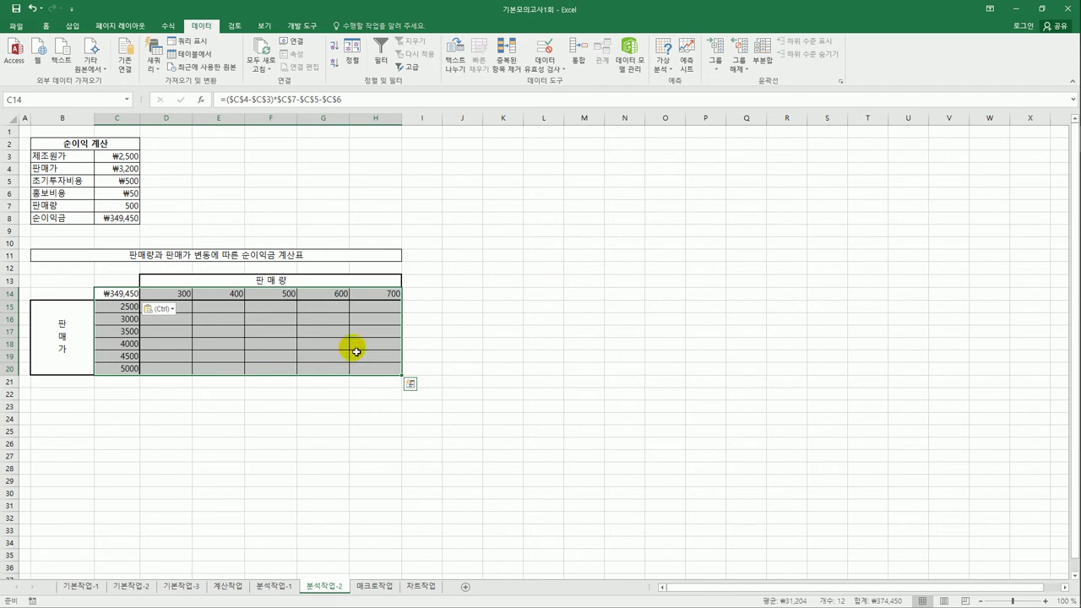
pyautogui.click(669, 72)
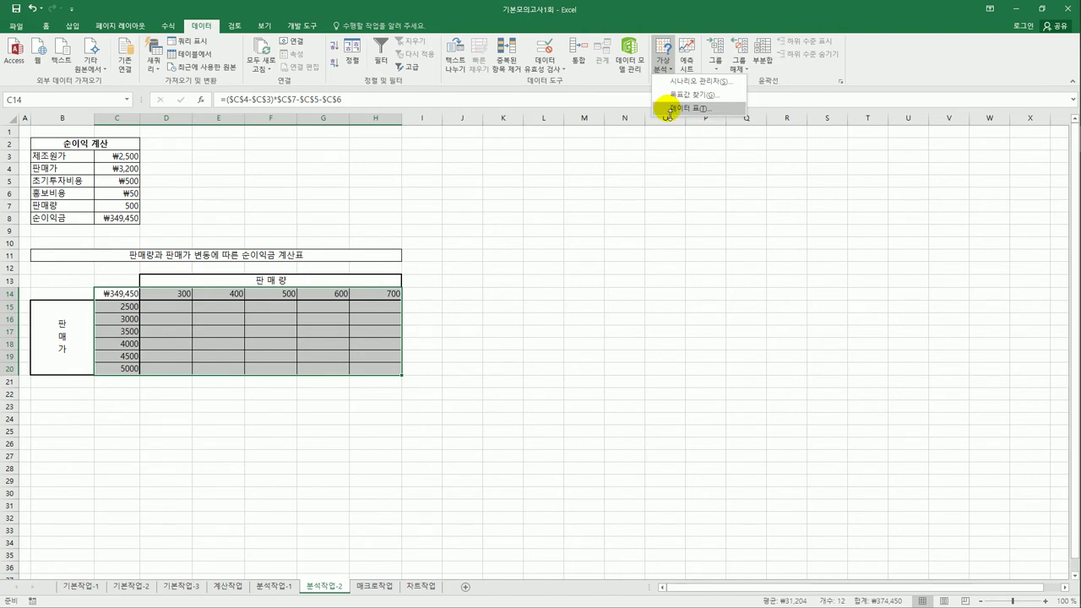
pyautogui.click(668, 108)
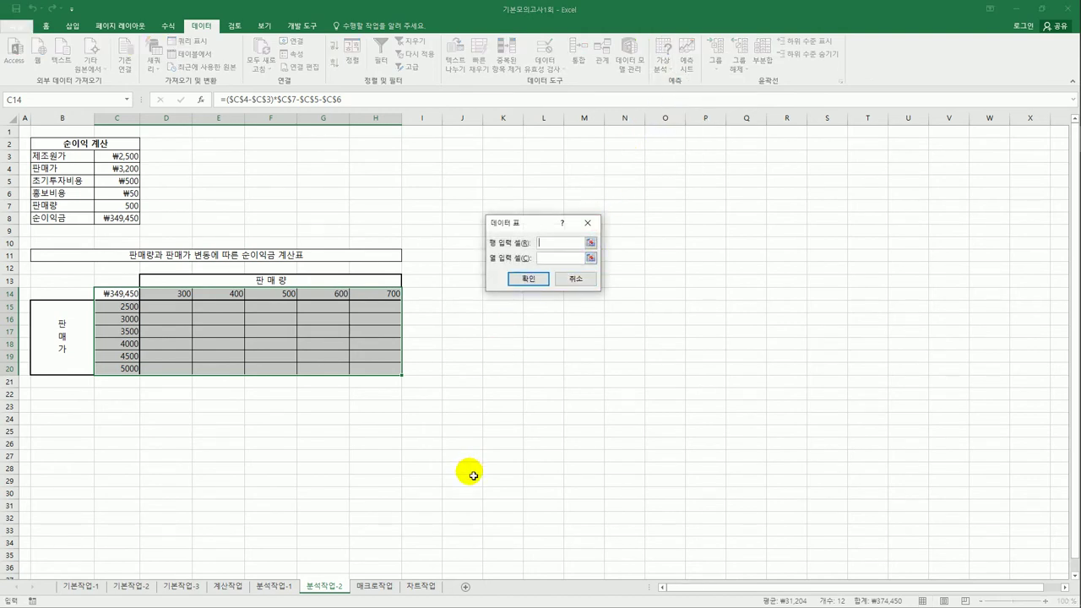
pyautogui.click(120, 208)
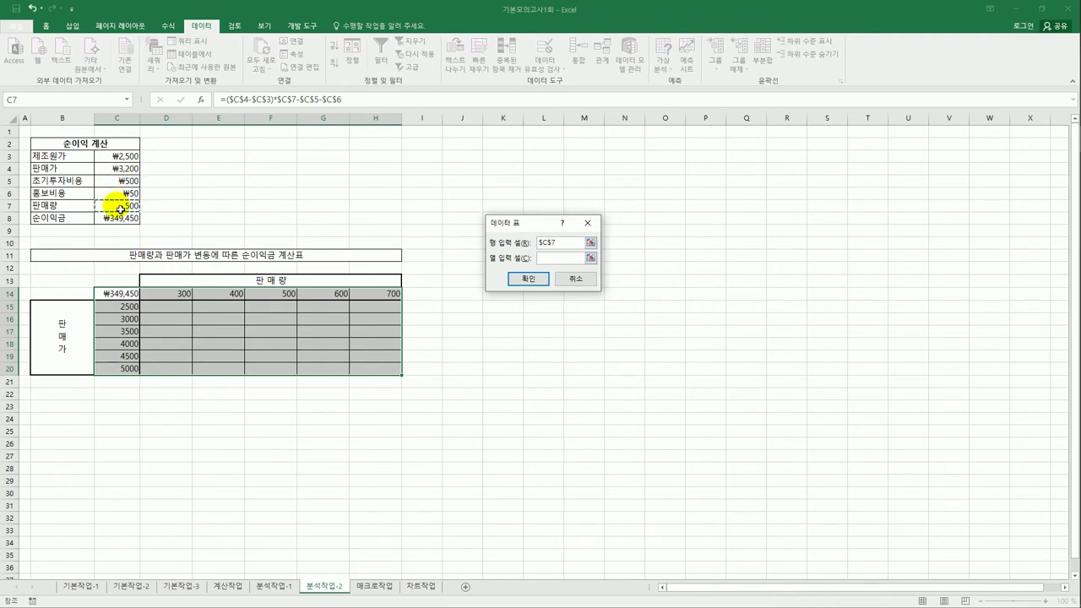
pyautogui.click(549, 257)
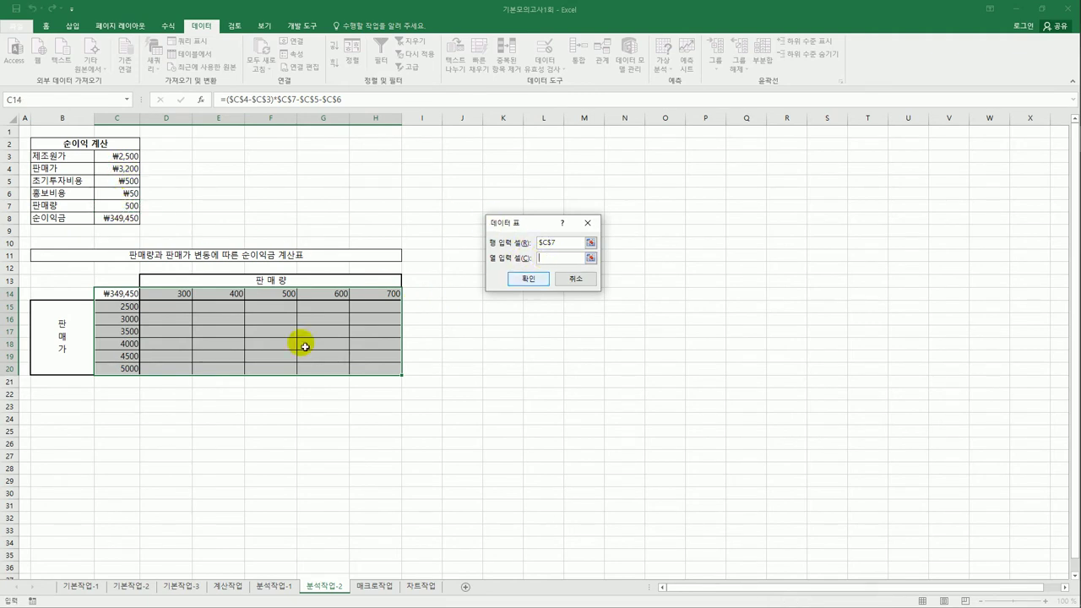
pyautogui.click(102, 168)
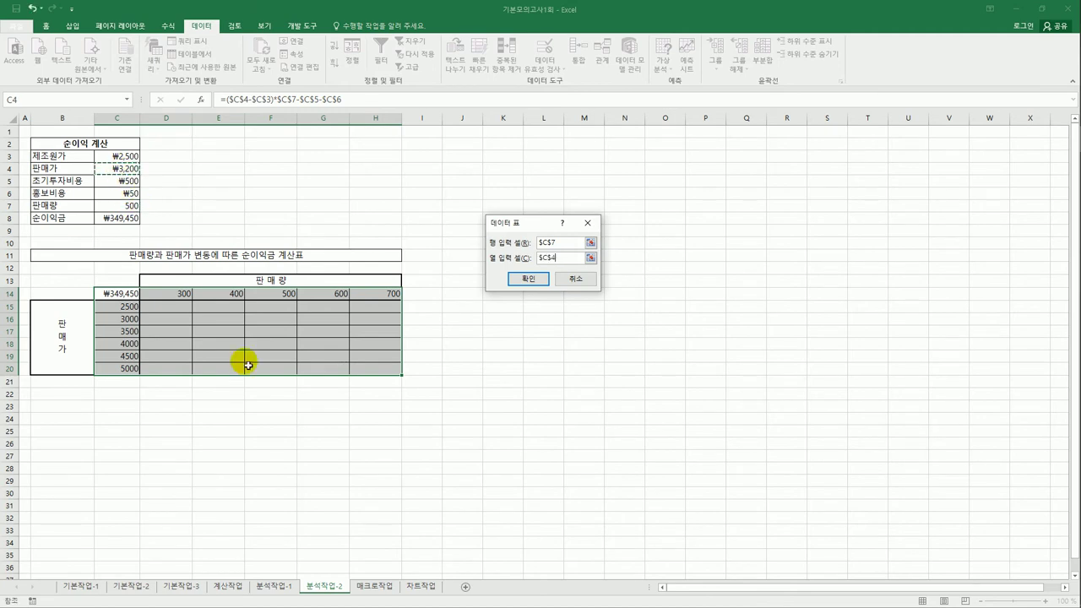
pyautogui.click(528, 279)
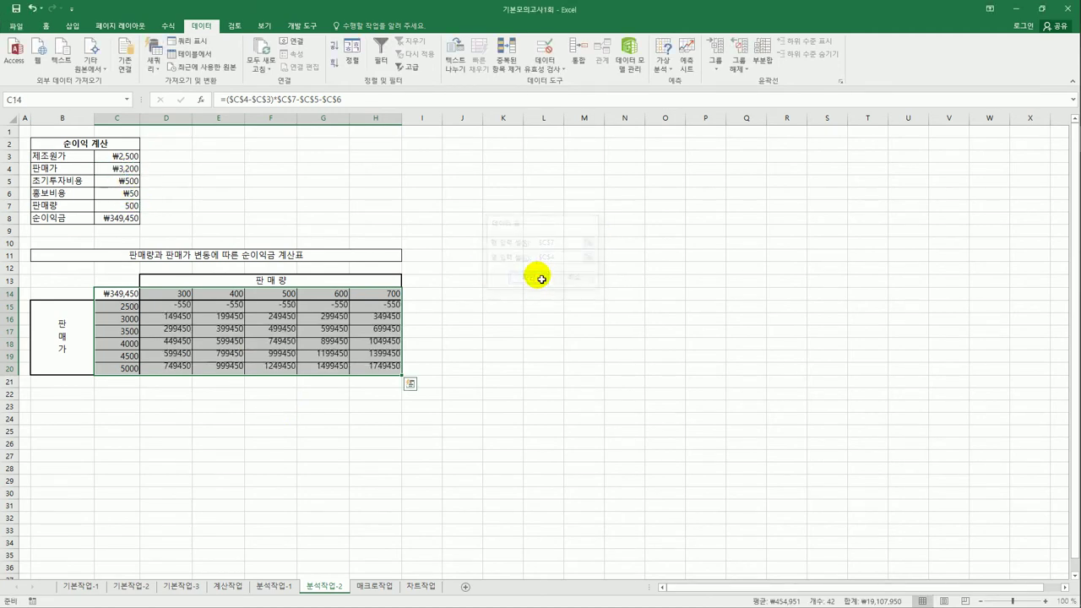
pyautogui.click(390, 372)
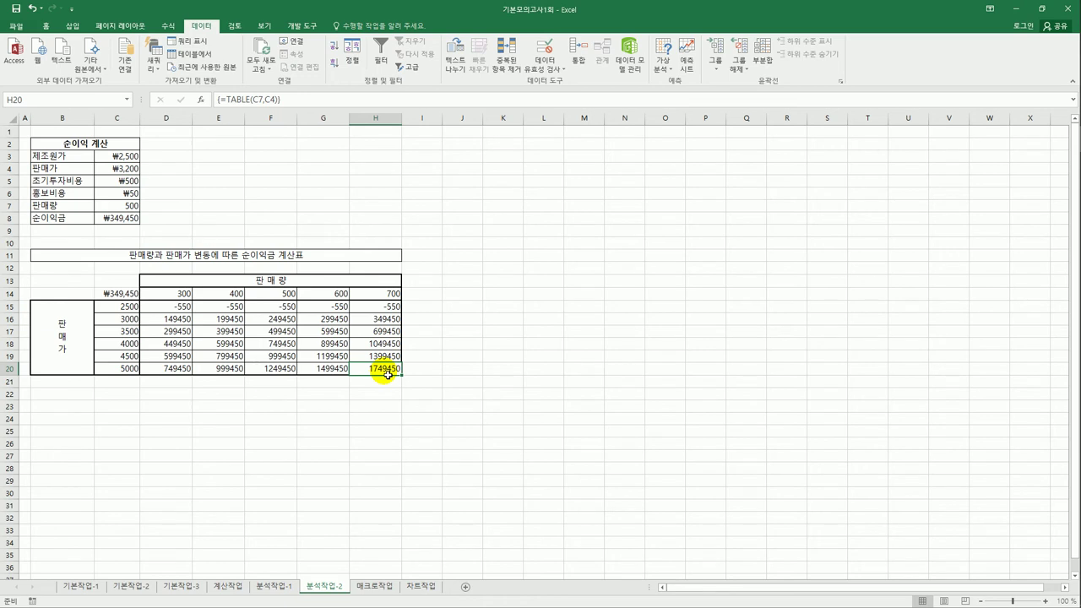
# Format the results D15:H20 as 숫자 with the 1000 단위 구분 기호 and negatives shown in red parentheses.
pyautogui.moveTo(162, 307); pyautogui.dragTo(169, 320)
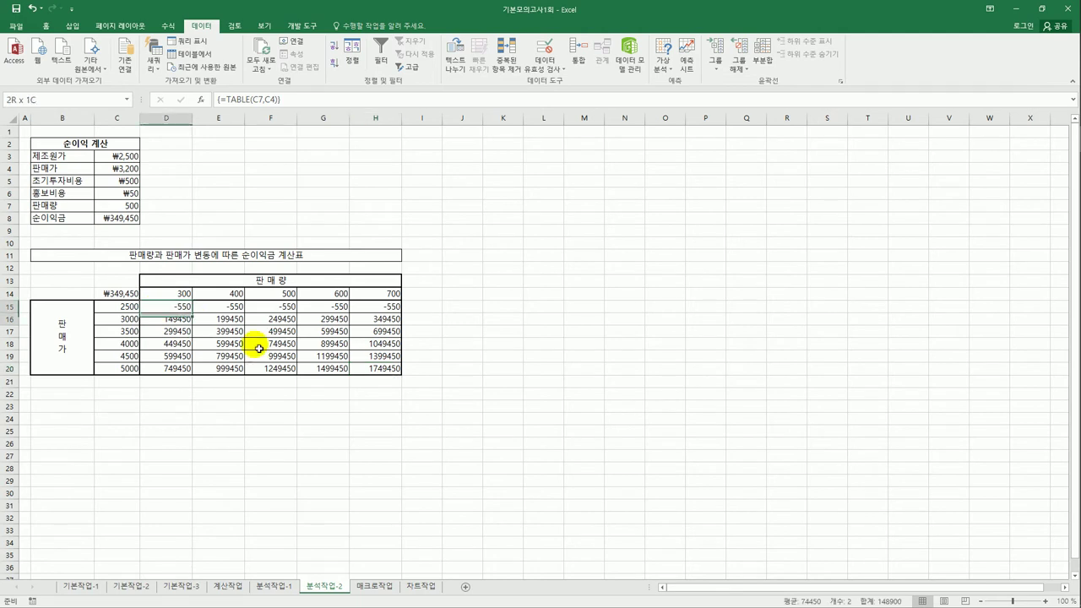
pyautogui.moveTo(259, 348); pyautogui.dragTo(364, 369)
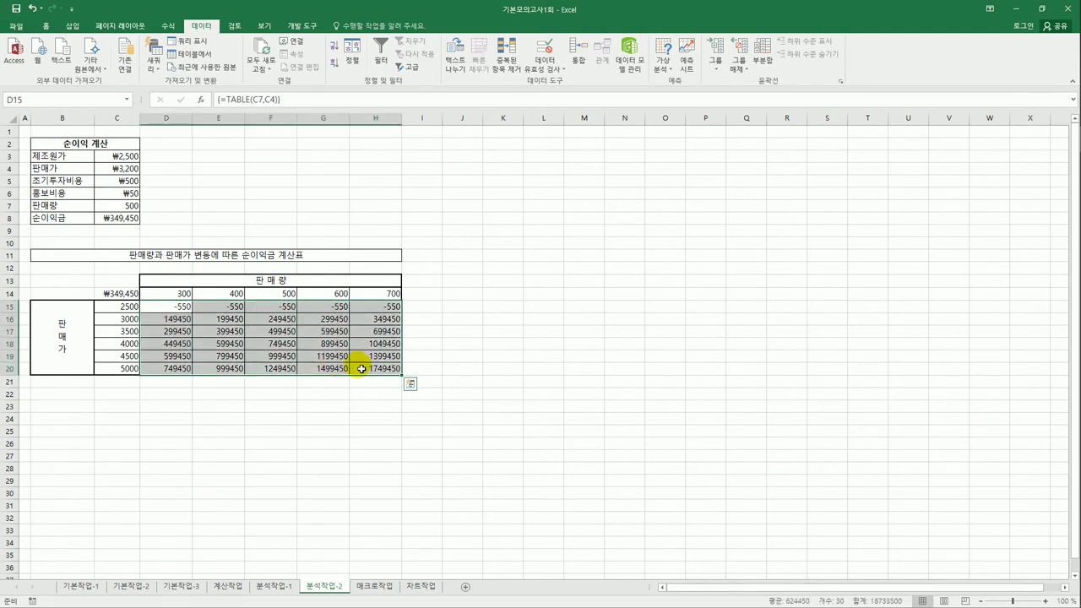
pyautogui.rightClick(321, 319)
pyautogui.click(415, 511)
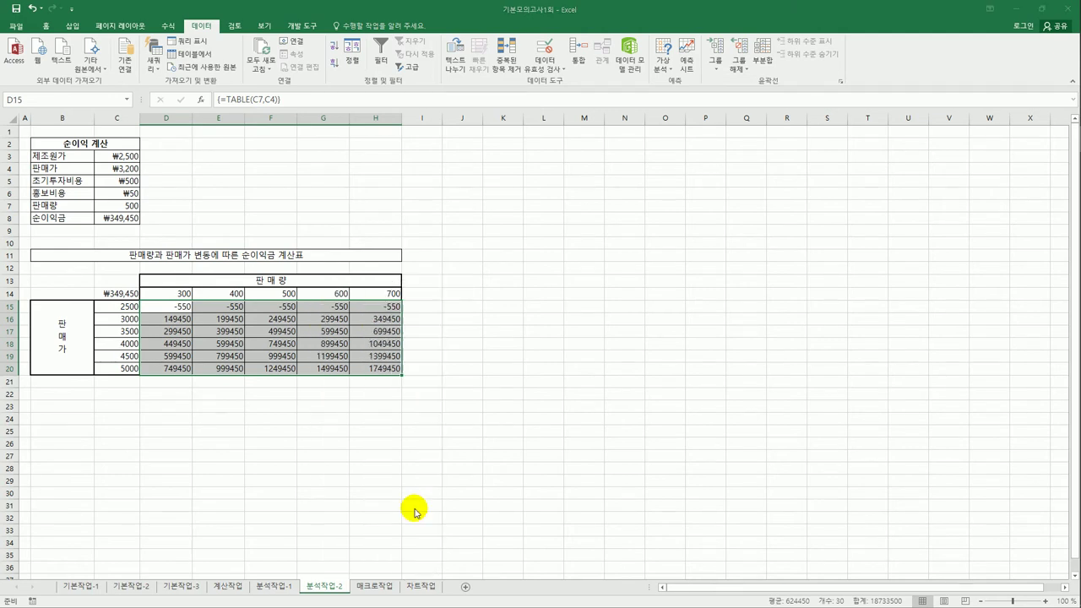
pyautogui.moveTo(425, 313); pyautogui.dragTo(593, 159)
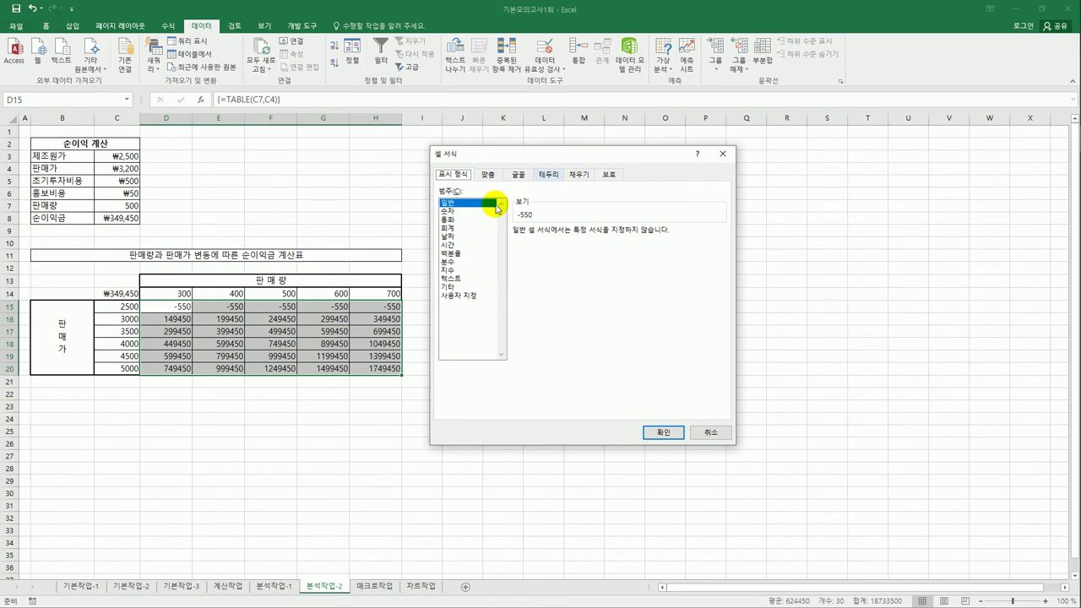
pyautogui.click(447, 211)
pyautogui.click(537, 249)
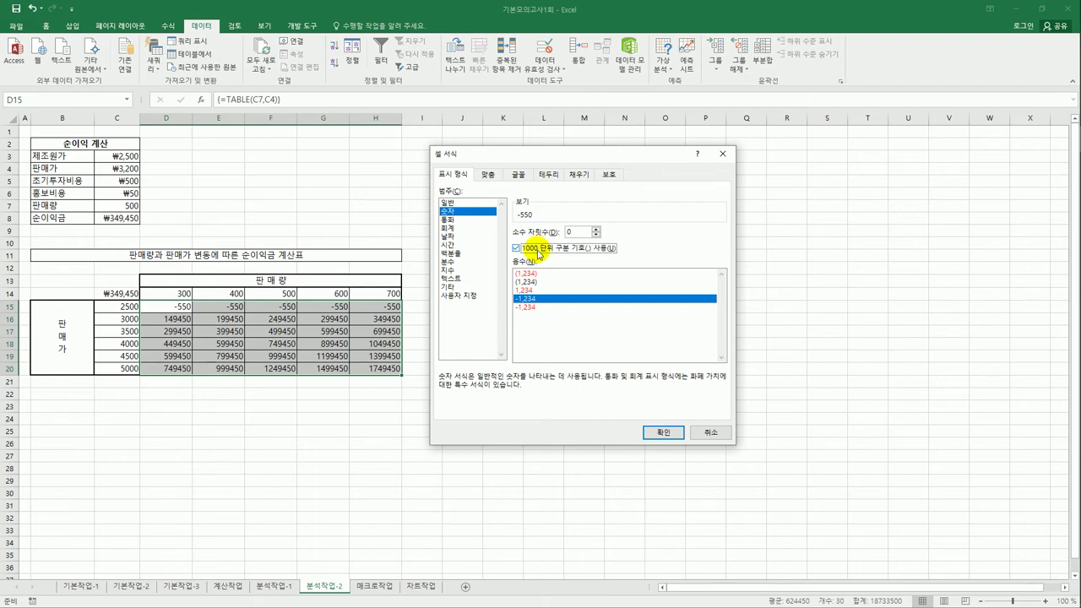
pyautogui.click(543, 273)
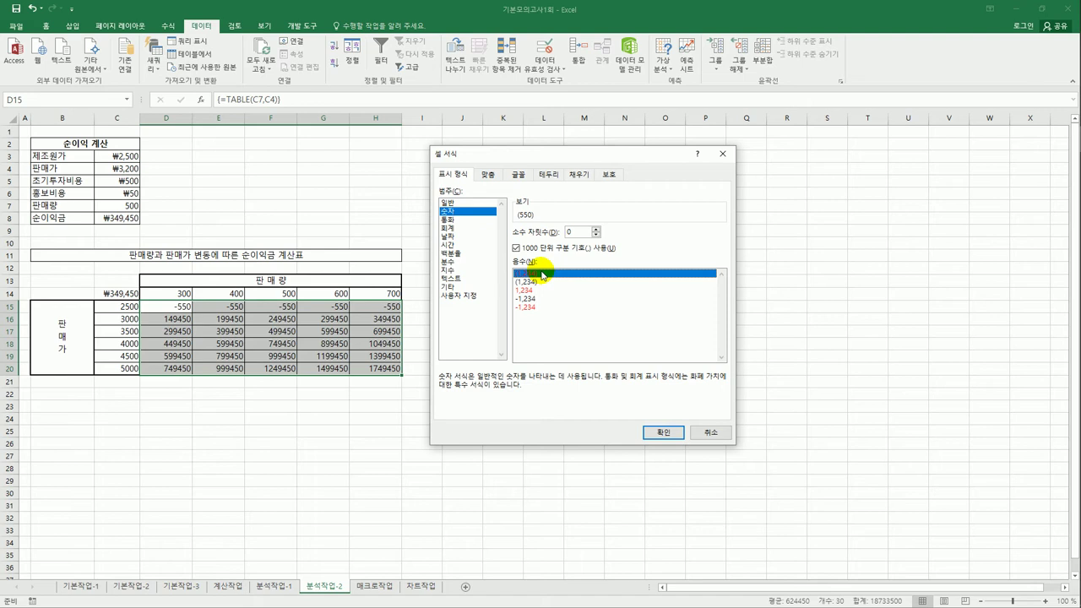
pyautogui.click(663, 432)
pyautogui.click(474, 409)
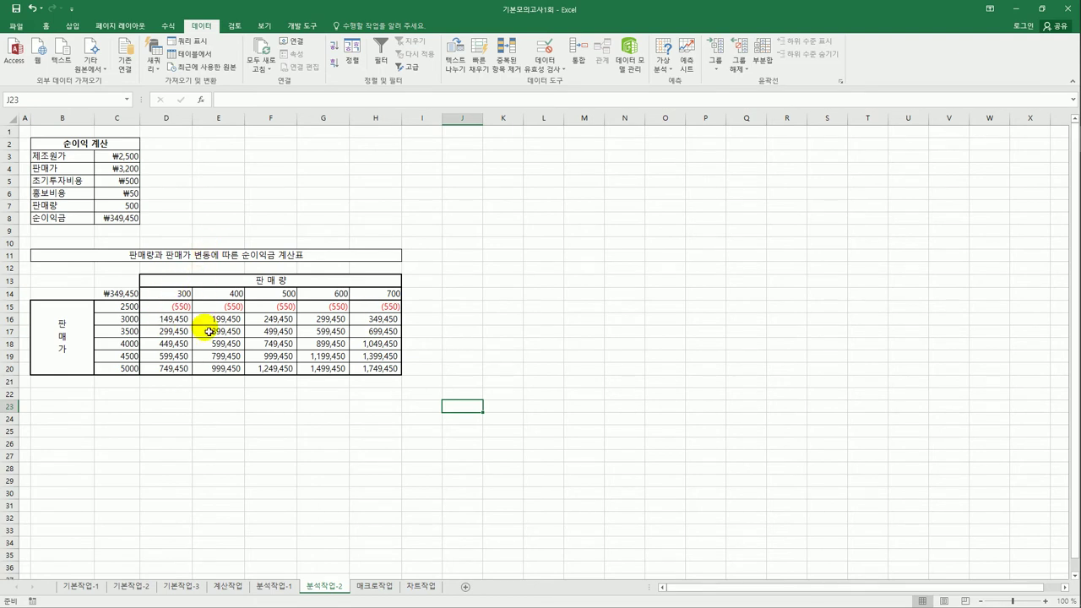
# Go to the 매크로작업 sheet and start recording a macro named 평균 in the current workbook.
pyautogui.click(372, 587)
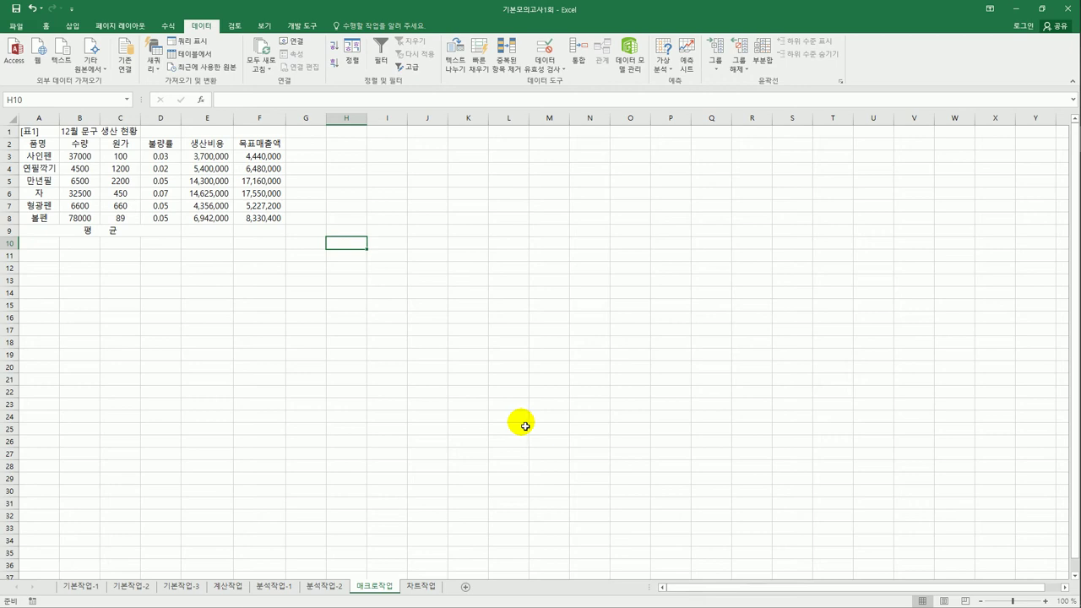
pyautogui.click(461, 318)
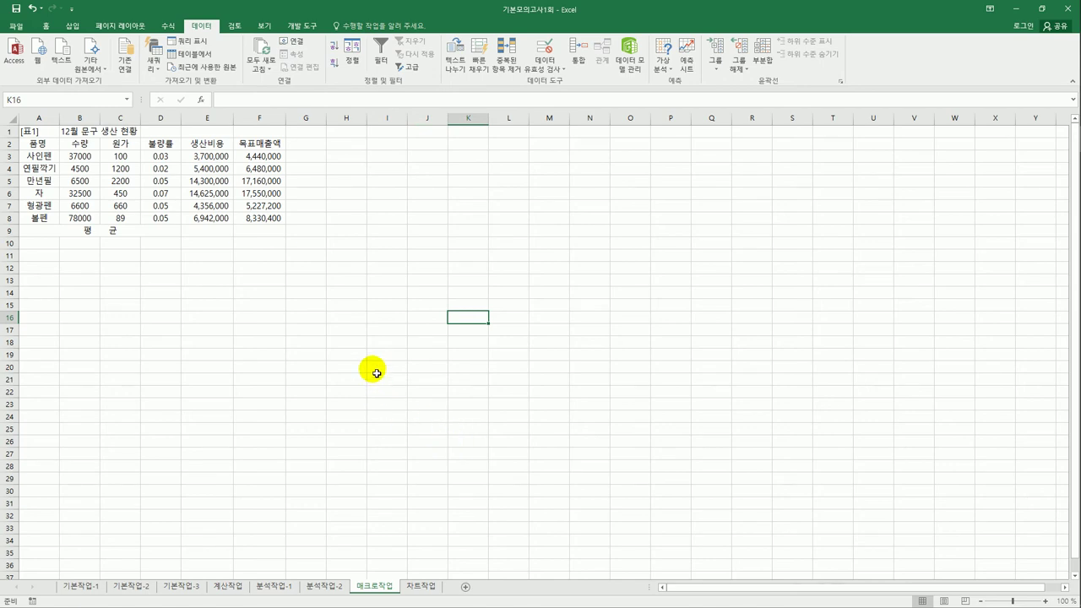
pyautogui.click(291, 389)
pyautogui.click(377, 305)
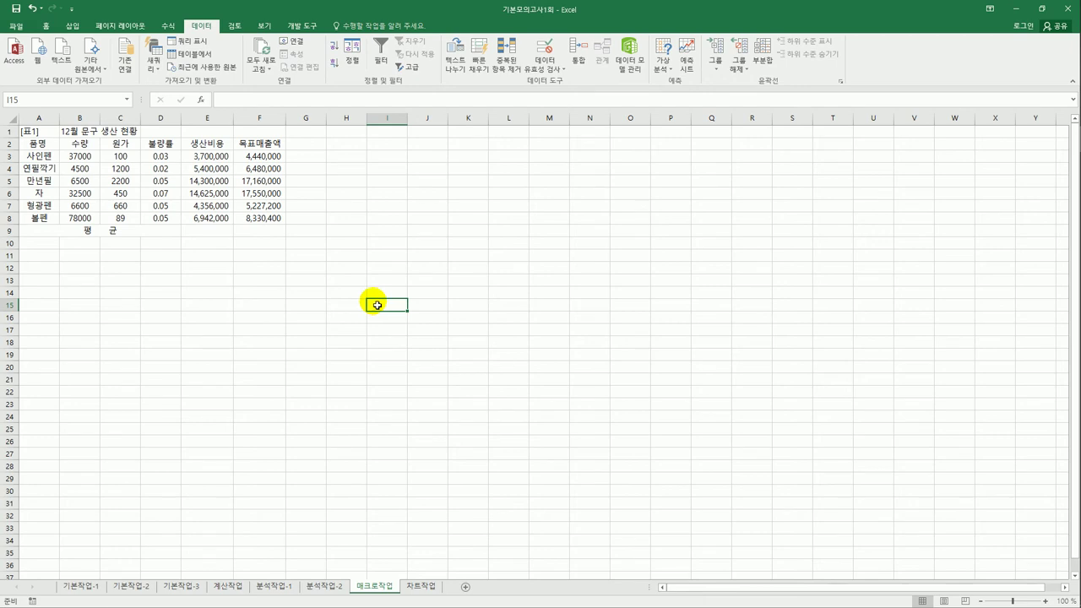
pyautogui.click(308, 28)
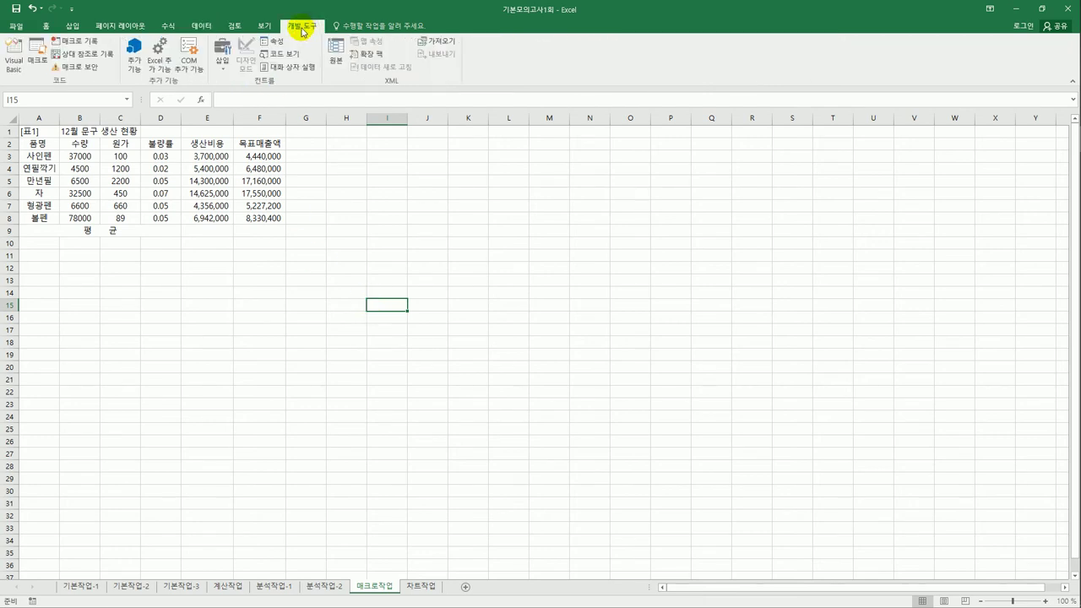
pyautogui.click(76, 44)
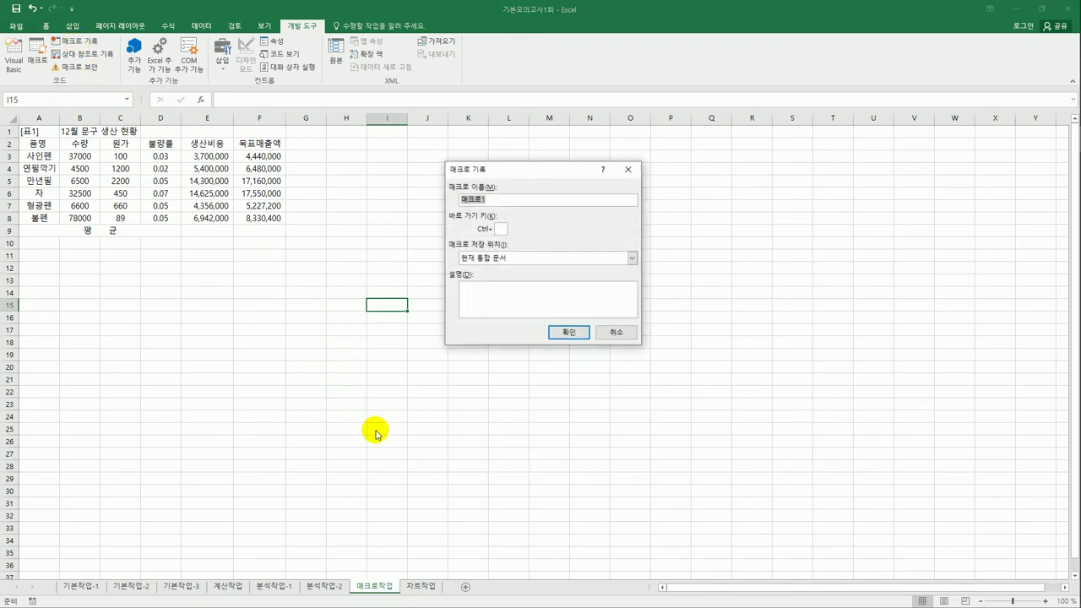
pyautogui.press('BackSpace')
pyautogui.write('평균')
pyautogui.click(570, 333)
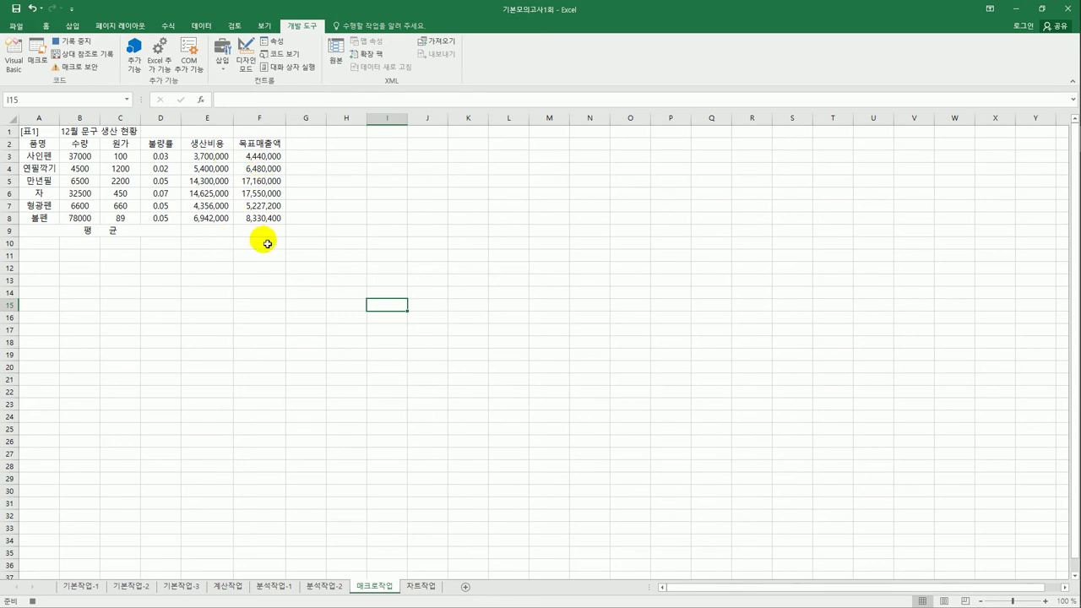
# Fill E9:F9 with AutoSum averages of the 생산비용 and 목표매출액 columns and stop recording the macro.
pyautogui.moveTo(211, 158); pyautogui.dragTo(255, 235)
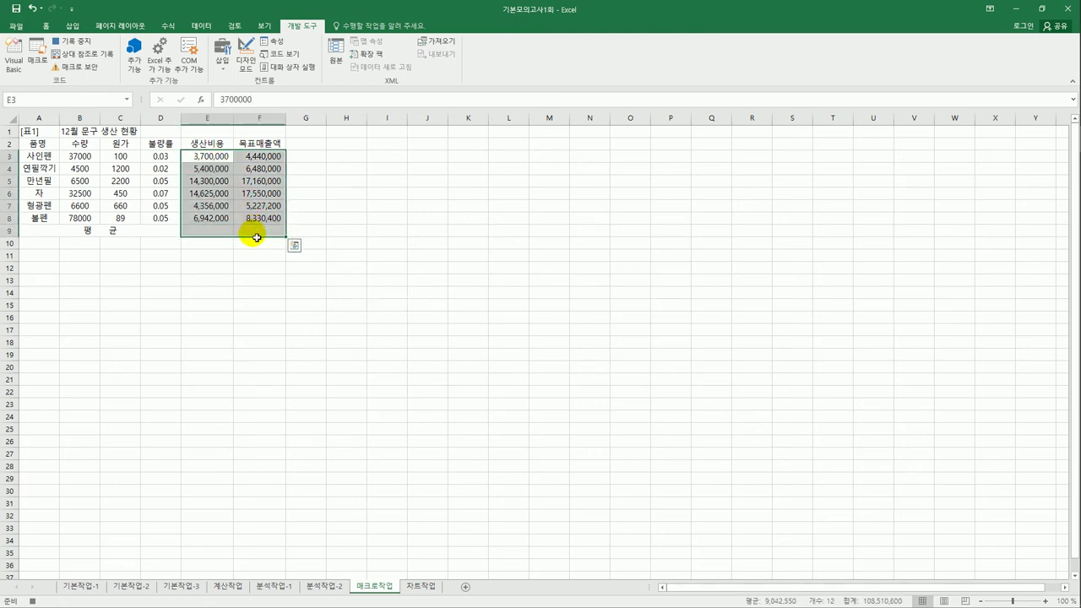
pyautogui.click(168, 26)
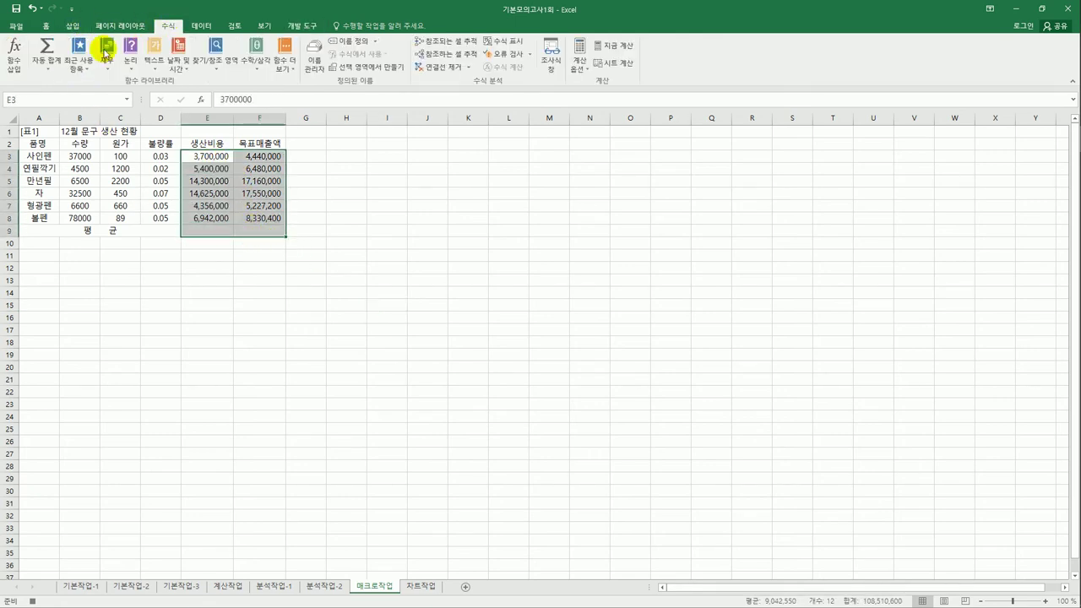
pyautogui.click(54, 73)
pyautogui.click(54, 92)
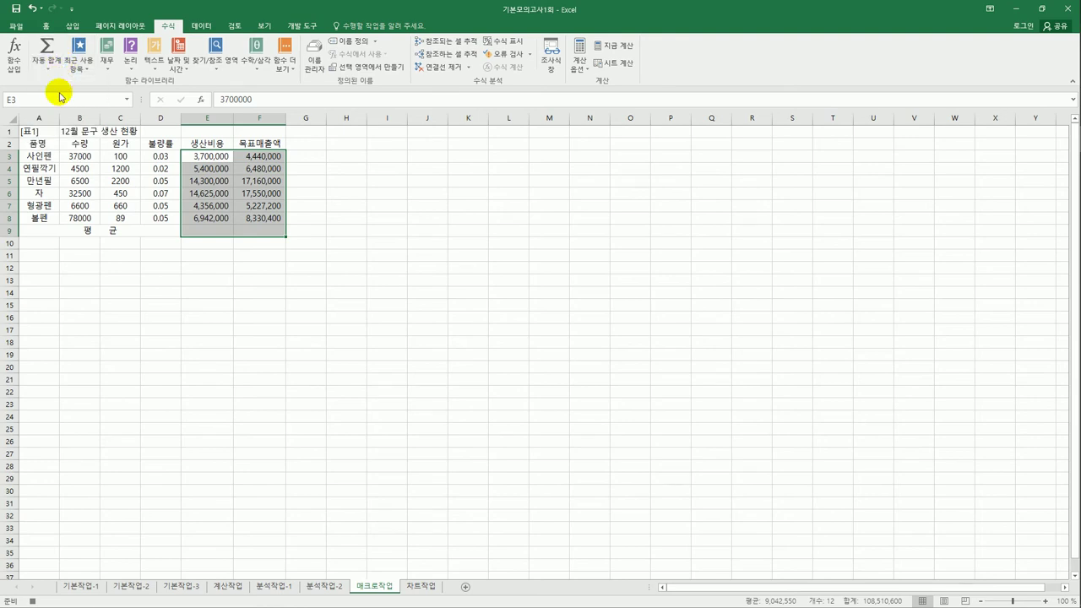
pyautogui.click(272, 229)
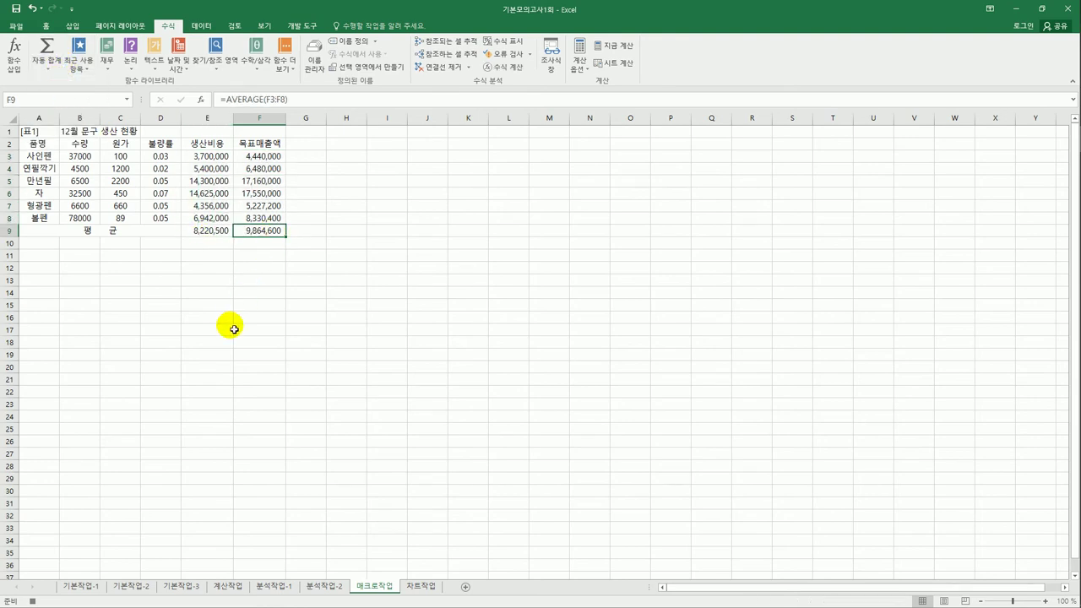
pyautogui.click(218, 232)
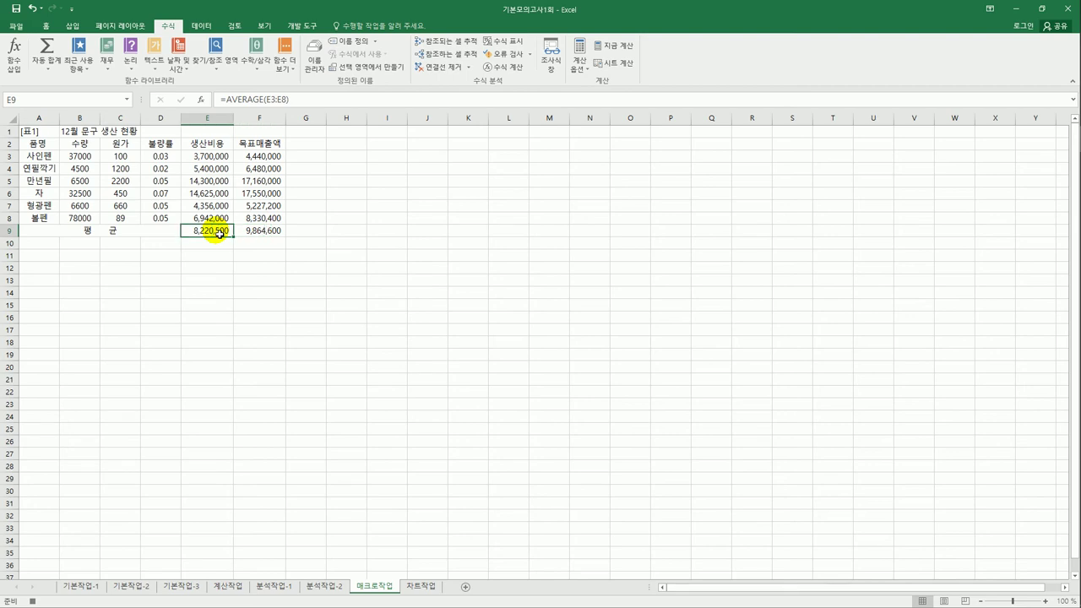
pyautogui.click(279, 239)
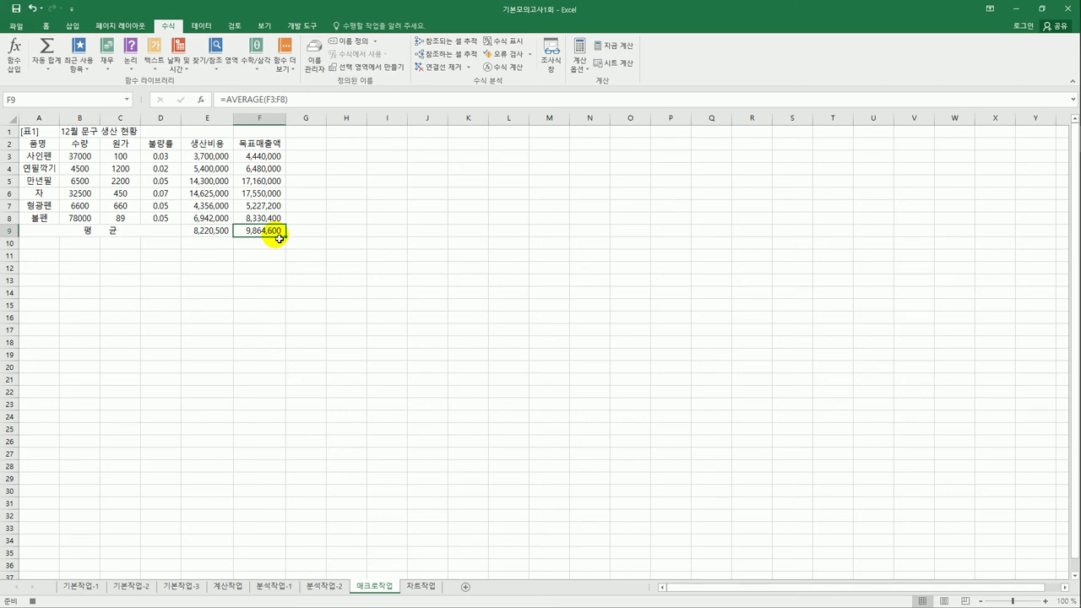
pyautogui.click(293, 27)
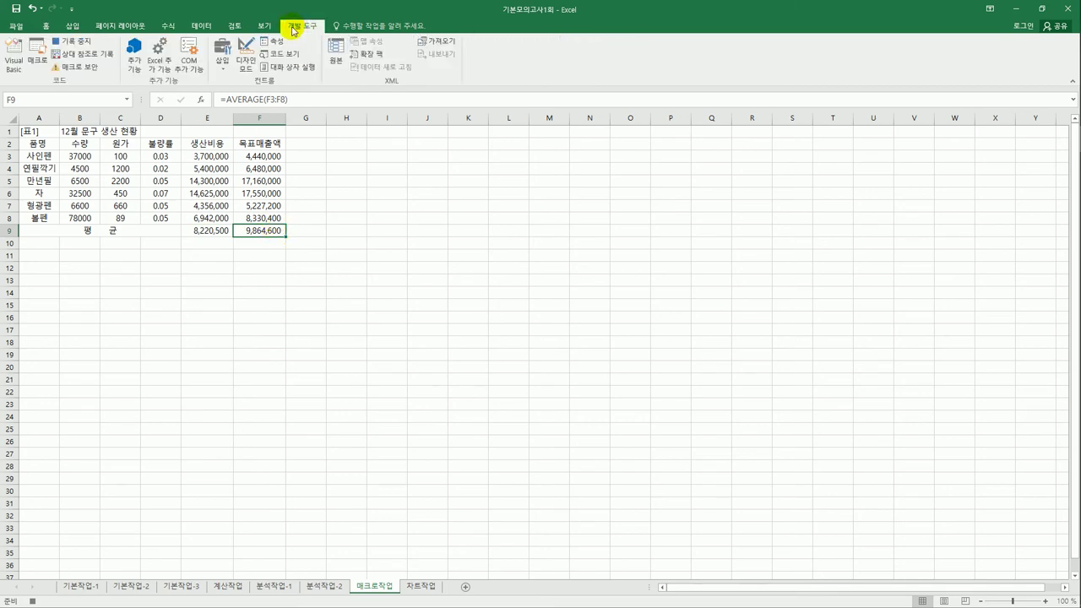
pyautogui.click(72, 40)
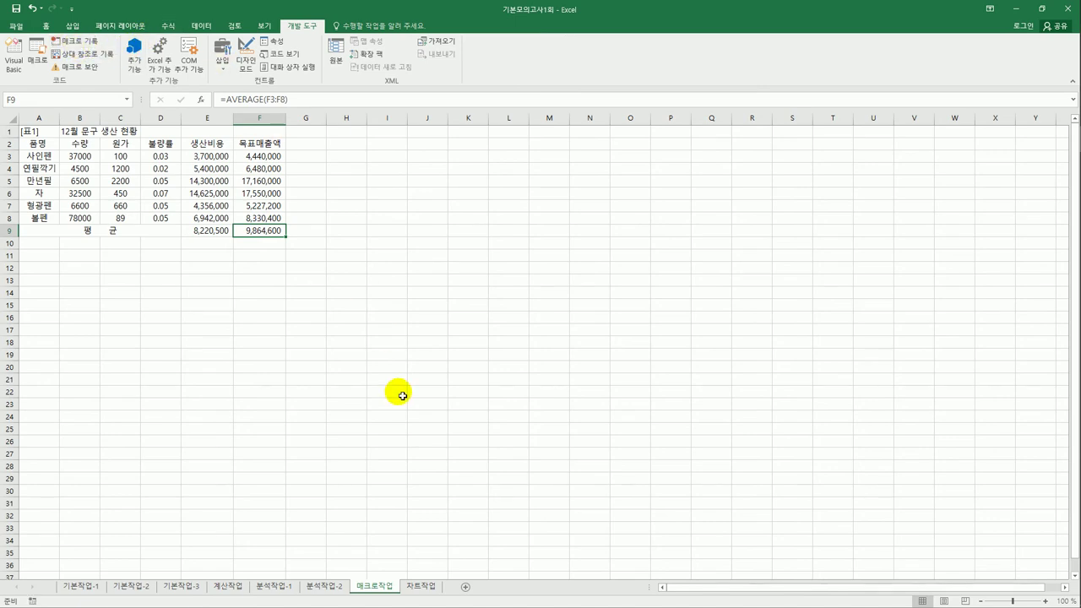
# Draw a 빗면 shape about 1.2 cm high and 1.9 cm wide over G4:G5 and label it 평균.
pyautogui.click(386, 322)
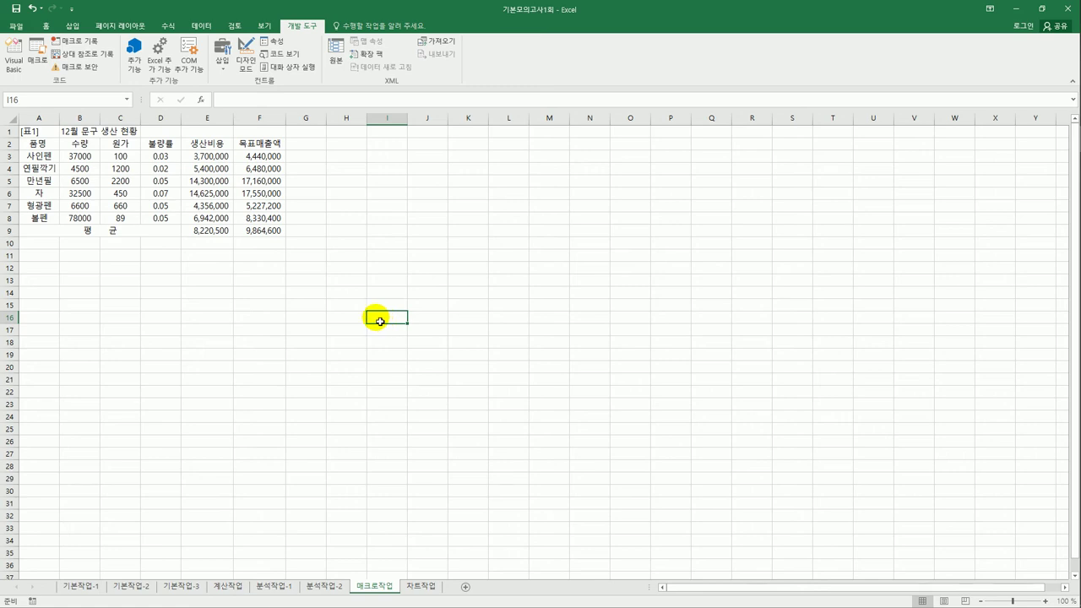
pyautogui.click(73, 10)
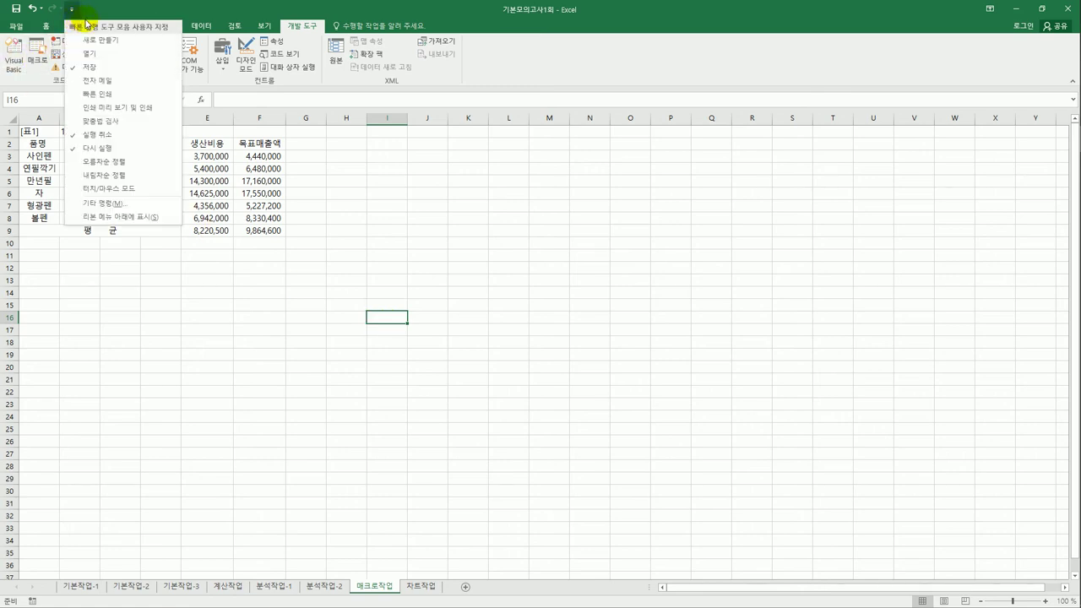
pyautogui.click(73, 25)
pyautogui.click(73, 25)
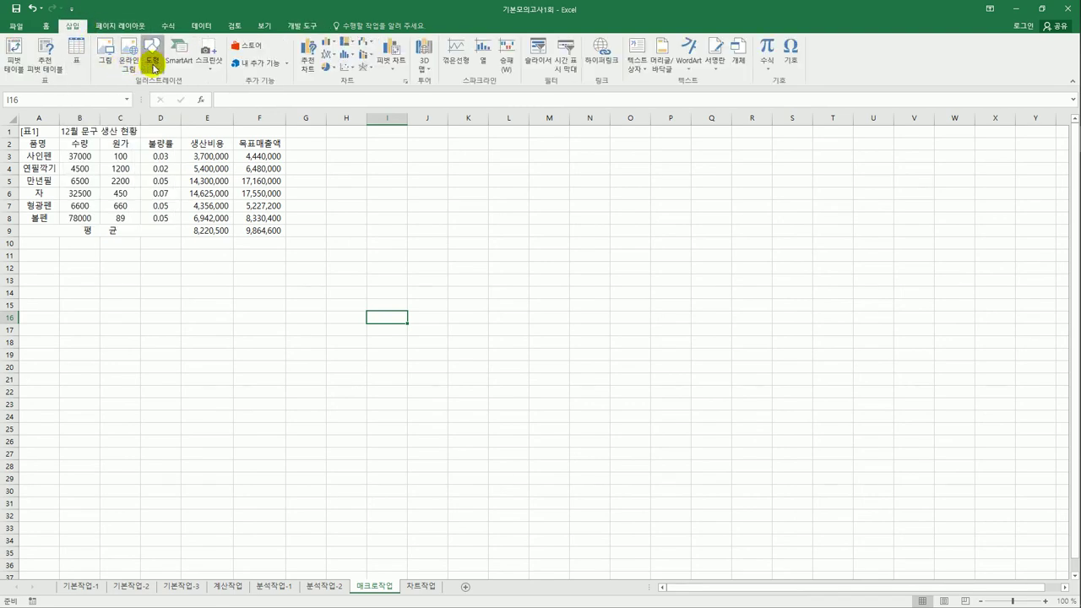
pyautogui.click(152, 55)
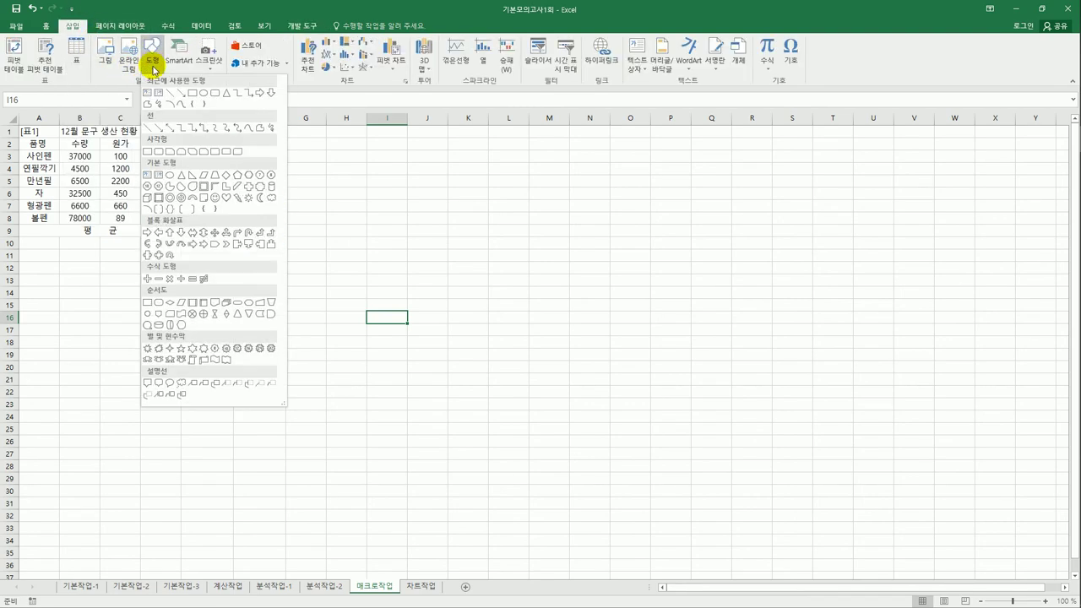
pyautogui.click(159, 199)
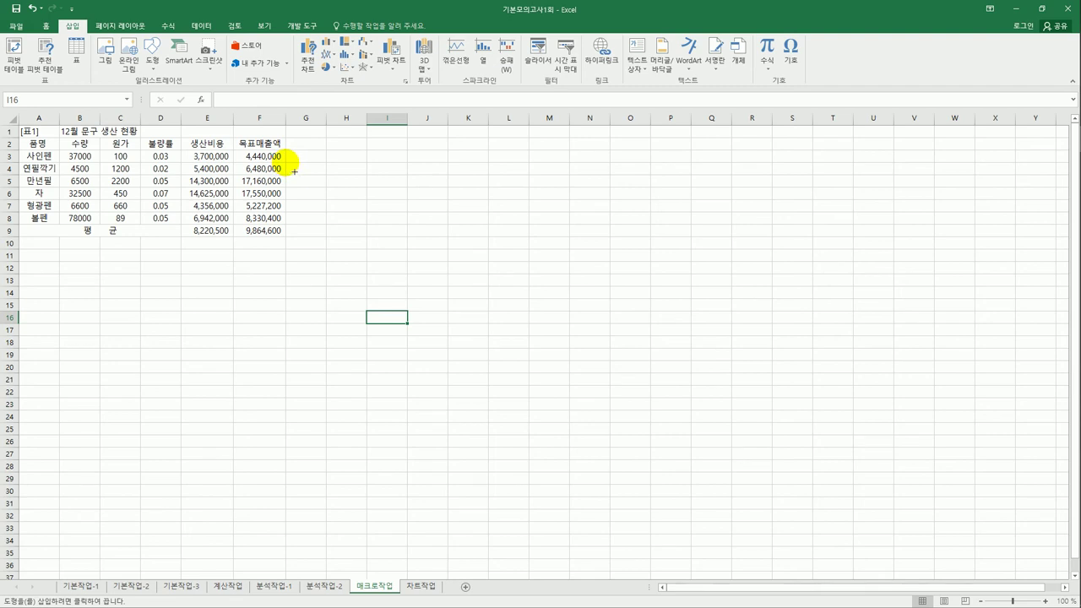
pyautogui.moveTo(287, 163); pyautogui.dragTo(325, 193)
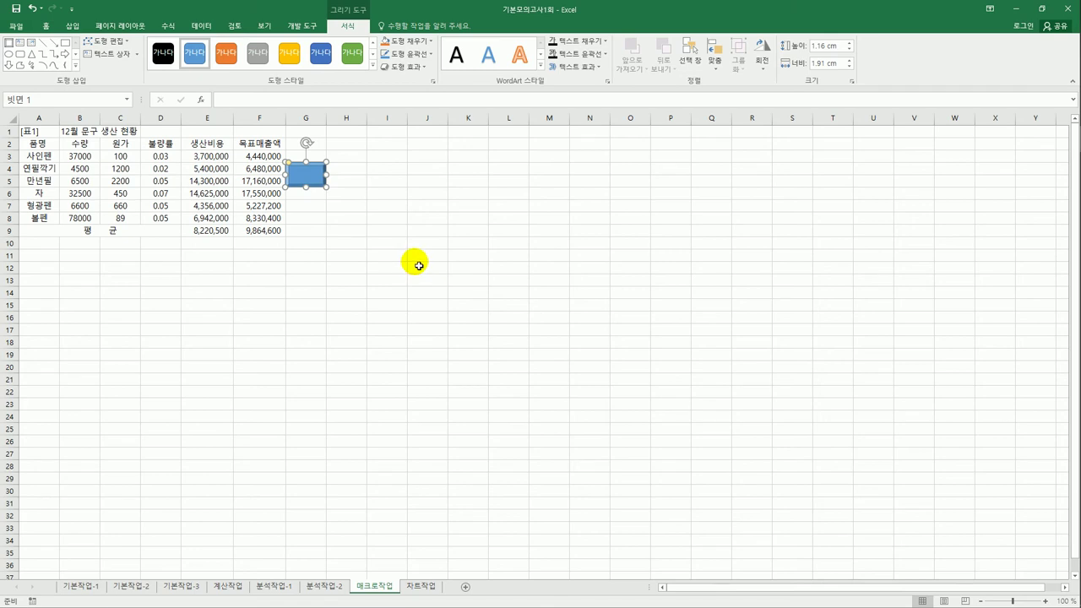
pyautogui.write('ㅁ평ㄱ')
# Assign the 평균 macro to the 빗면 shape and deselect the shape.
pyautogui.rightClick(324, 170)
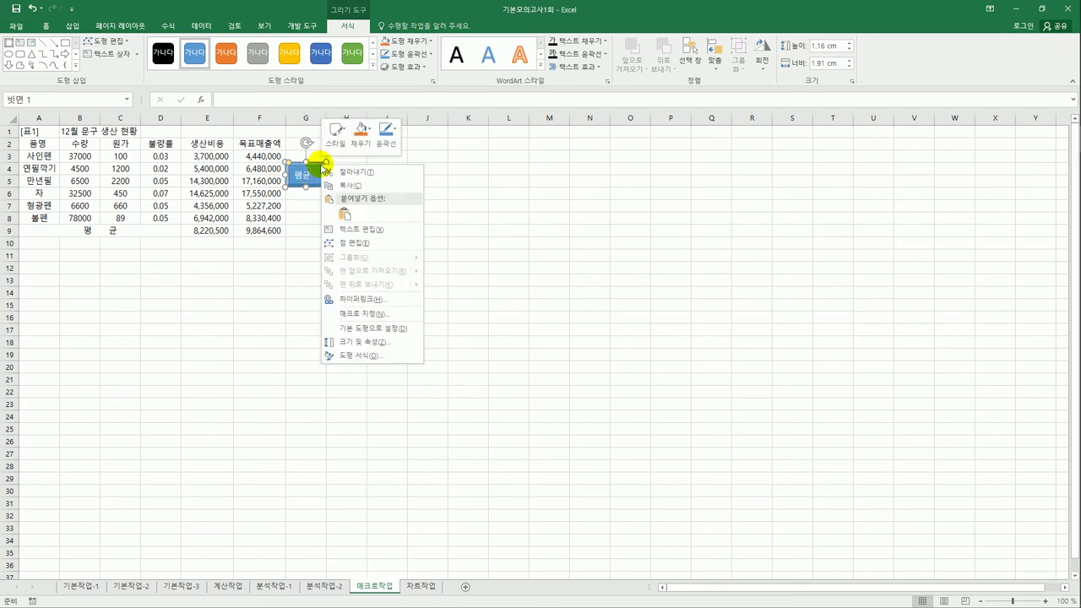
pyautogui.click(404, 313)
pyautogui.moveTo(398, 204); pyautogui.dragTo(497, 163)
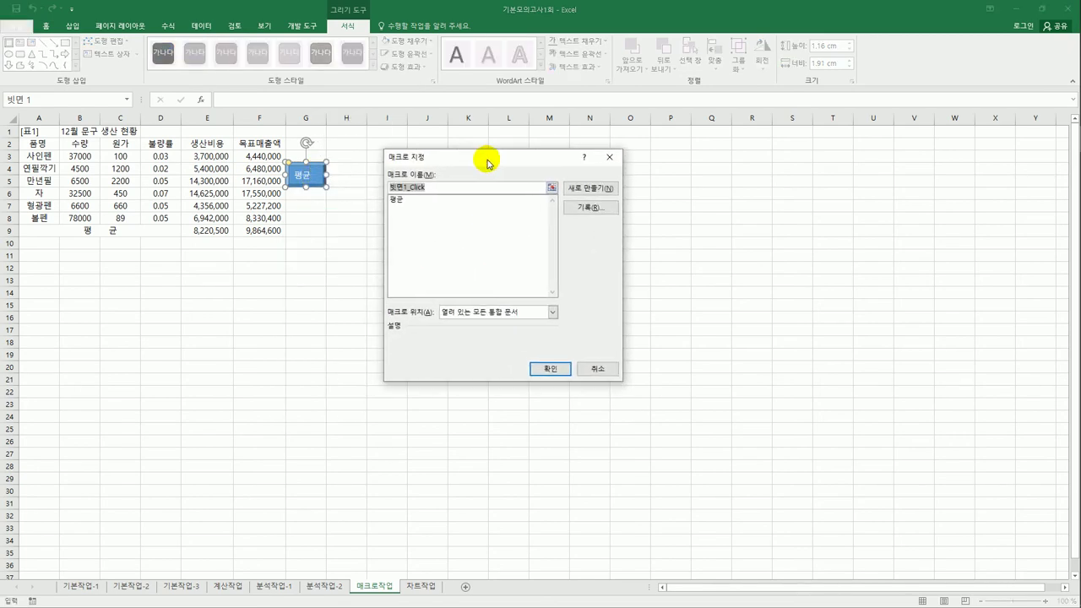
pyautogui.click(414, 199)
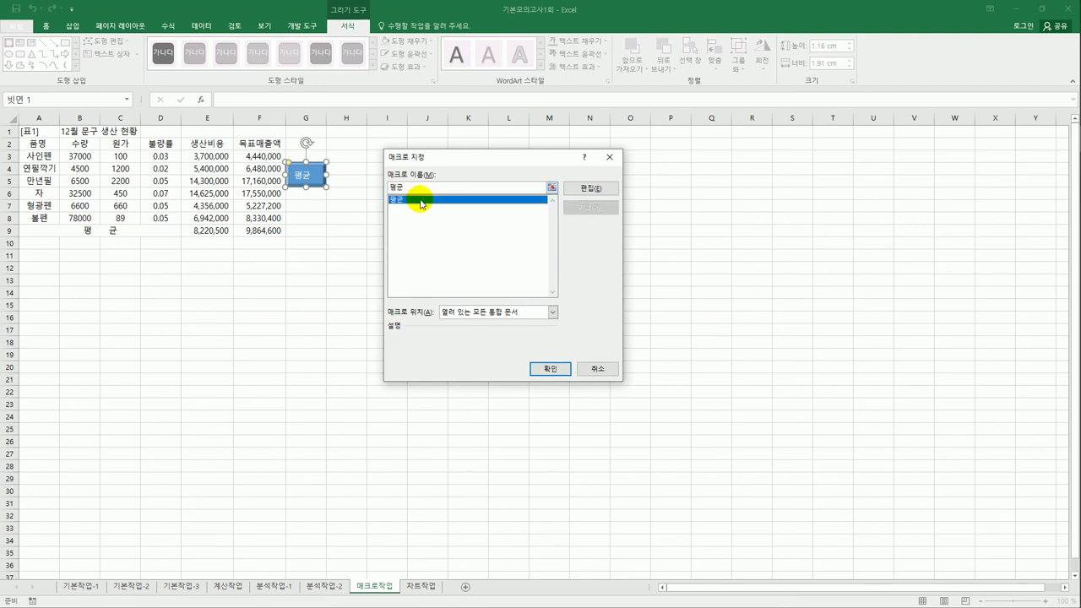
pyautogui.click(548, 369)
pyautogui.click(495, 366)
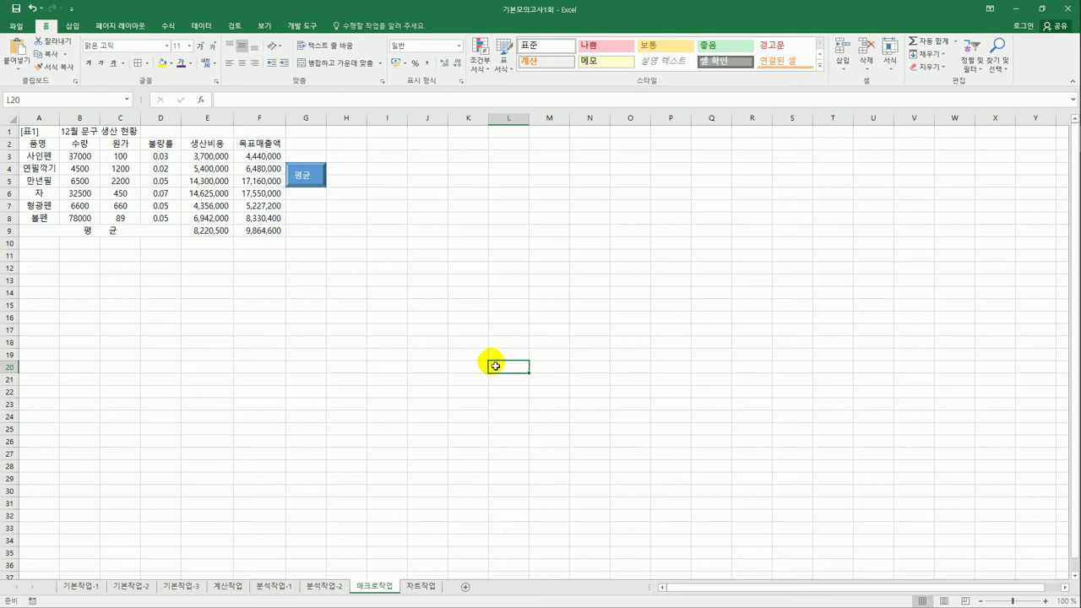
pyautogui.click(503, 334)
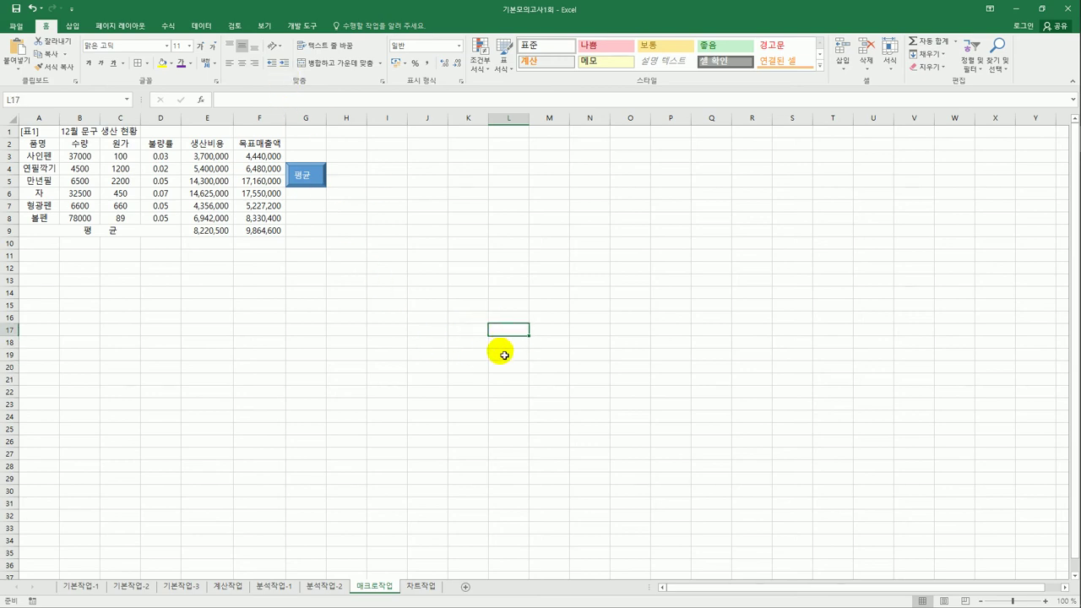
# Start recording a new macro named 서식 stored in the current workbook.
pyautogui.click(297, 26)
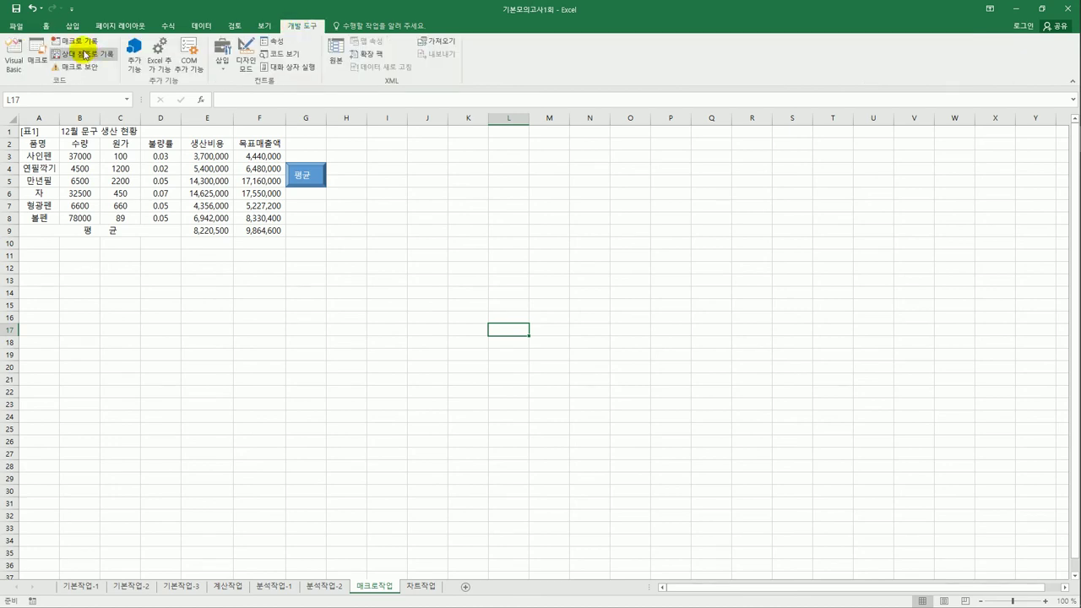
pyautogui.click(77, 41)
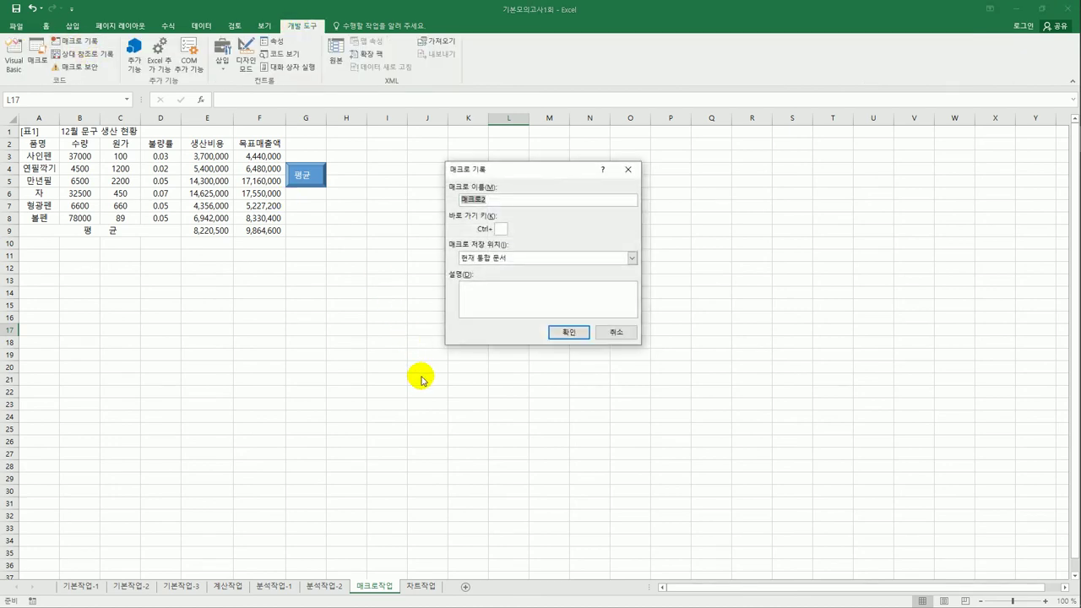
pyautogui.write('서식')
pyautogui.click(571, 333)
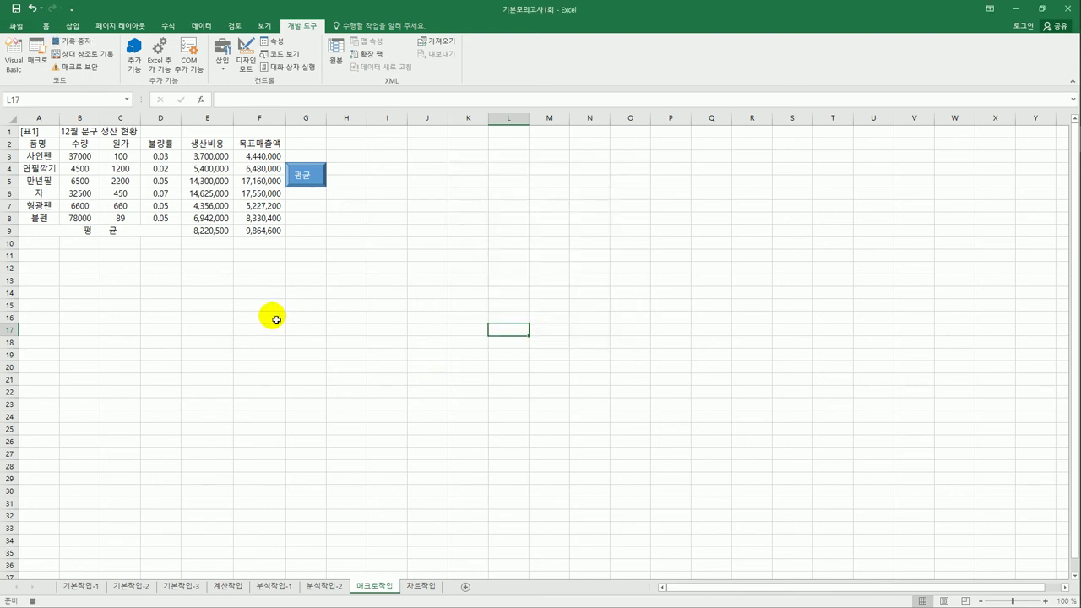
# Apply 모든 테두리 borders to the table range A2:F9.
pyautogui.moveTo(38, 142); pyautogui.dragTo(258, 232)
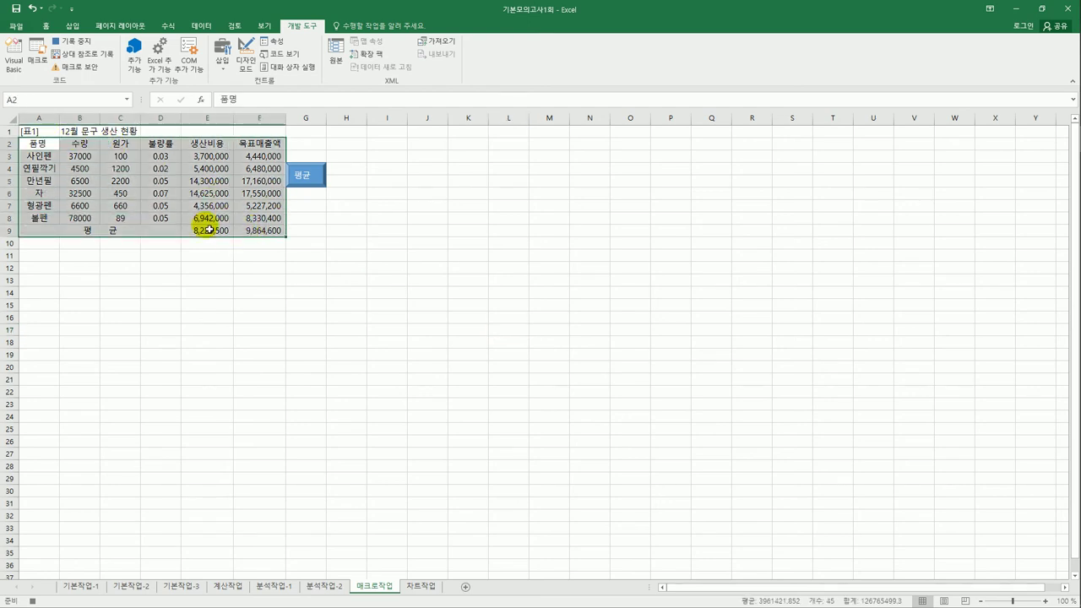
pyautogui.click(46, 25)
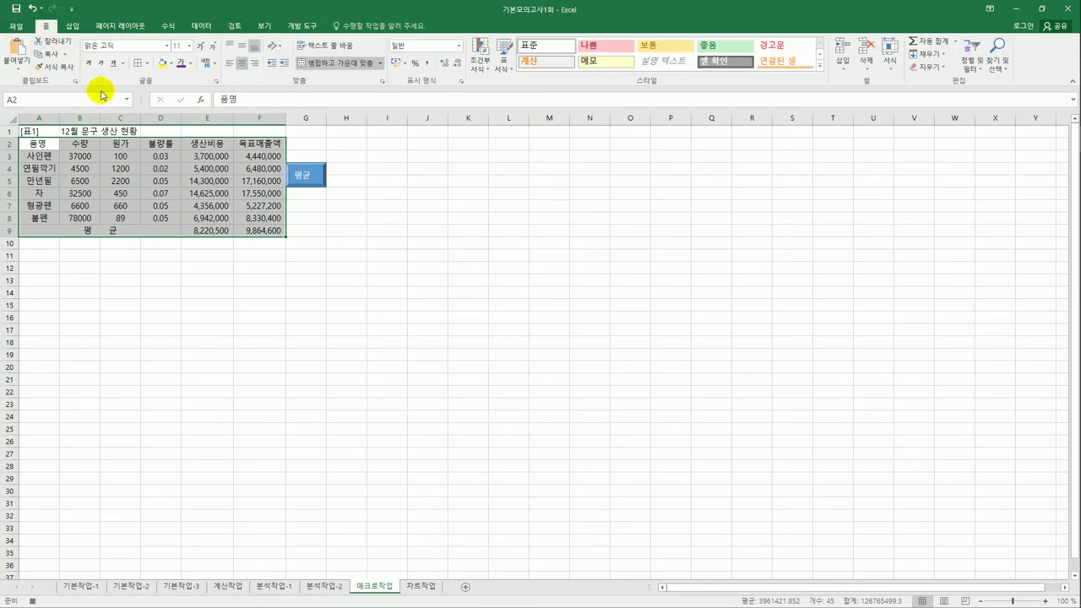
pyautogui.click(150, 64)
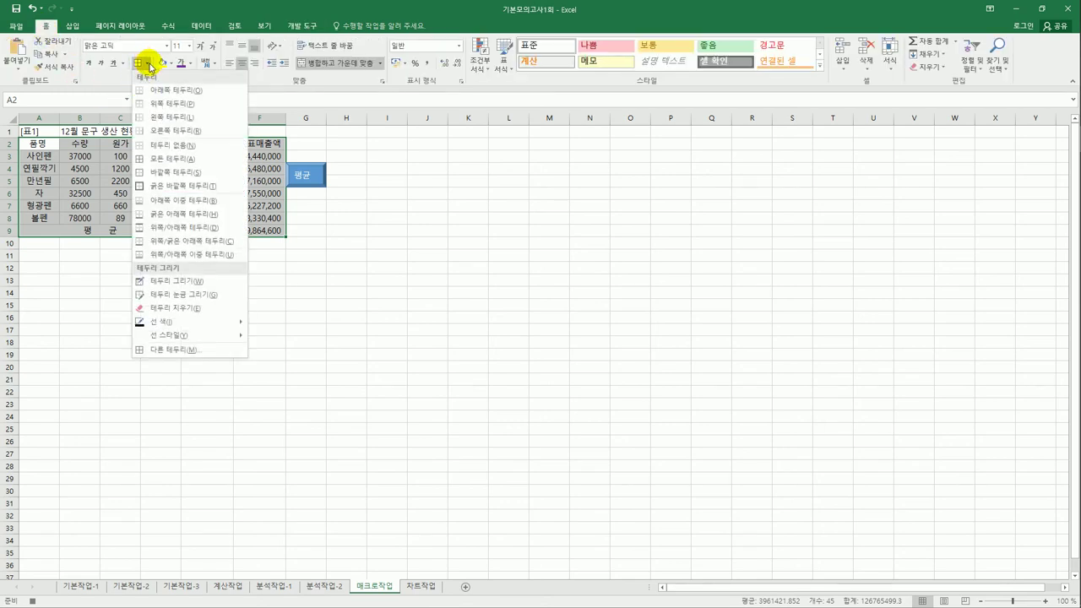
pyautogui.click(171, 158)
pyautogui.click(254, 230)
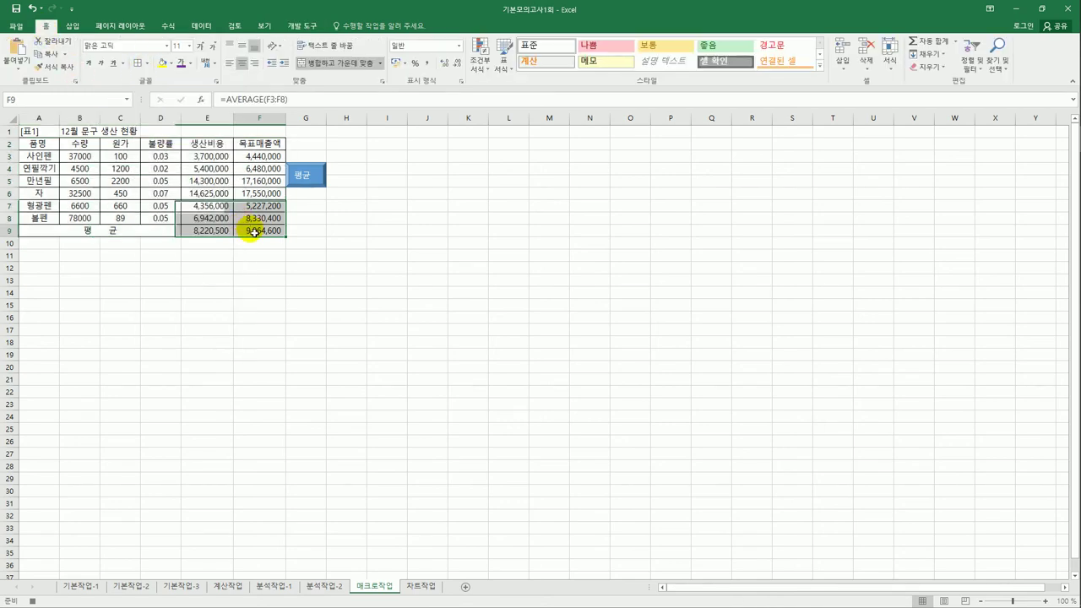
pyautogui.click(254, 231)
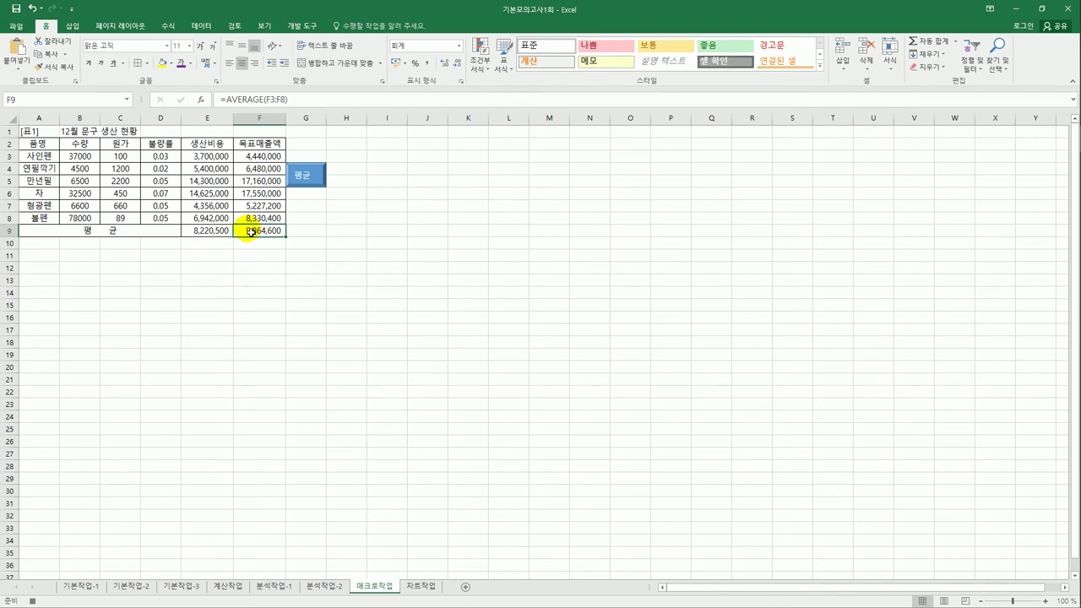
# Fill the header cells A2:F2 with standard yellow and stop recording the macro.
pyautogui.moveTo(34, 144); pyautogui.dragTo(254, 147)
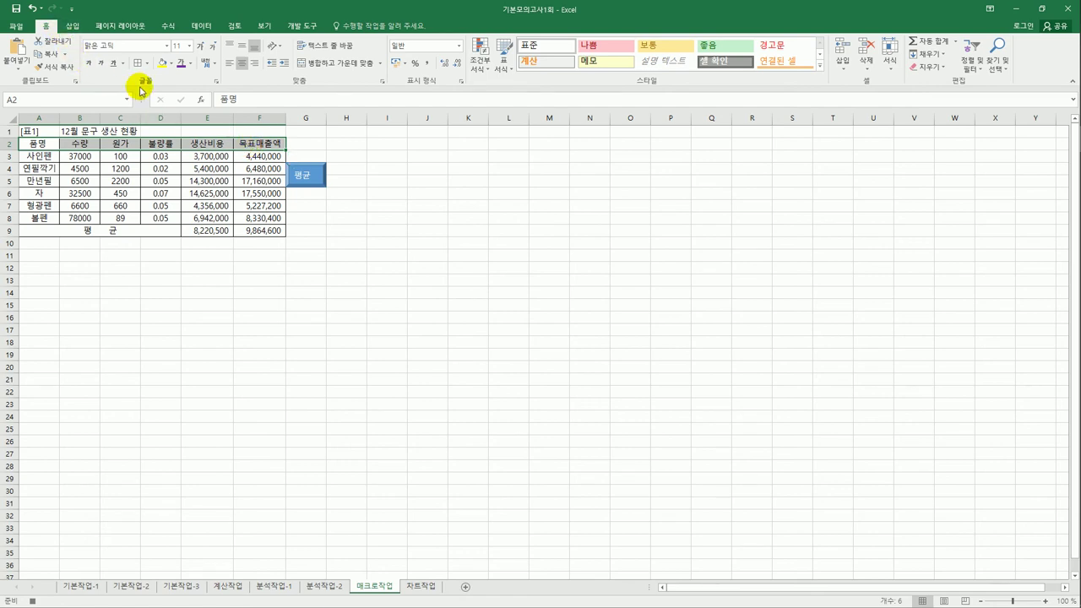
pyautogui.click(171, 64)
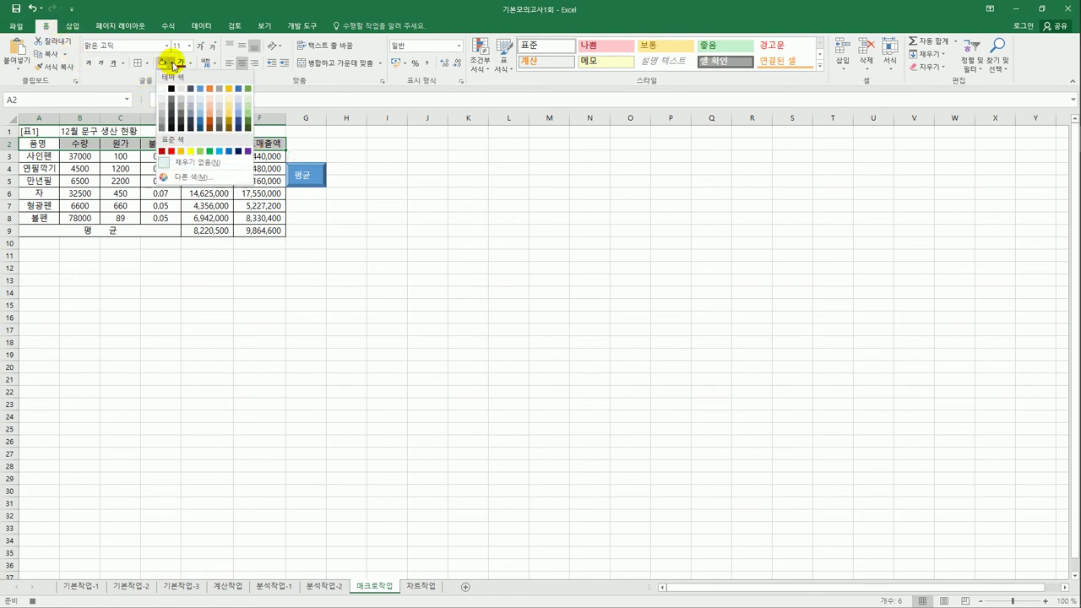
pyautogui.click(190, 153)
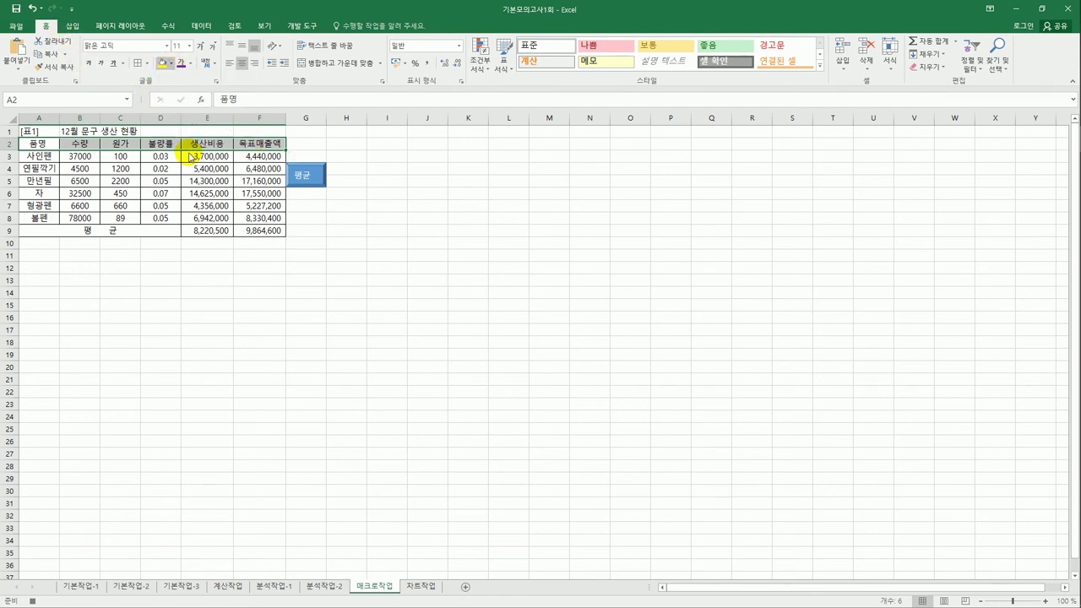
pyautogui.click(258, 149)
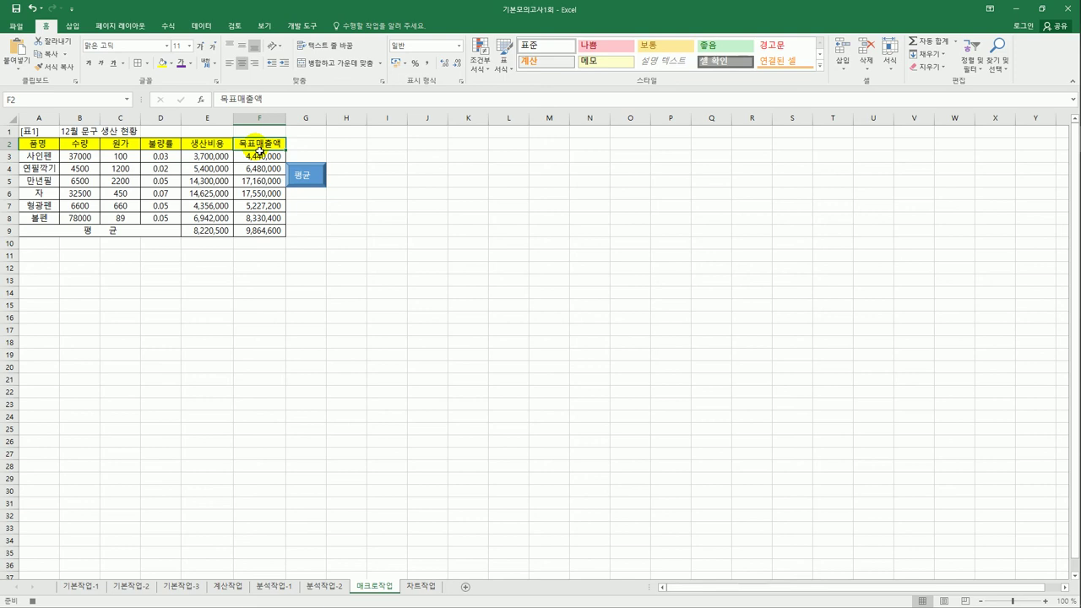
pyautogui.click(298, 28)
pyautogui.click(73, 40)
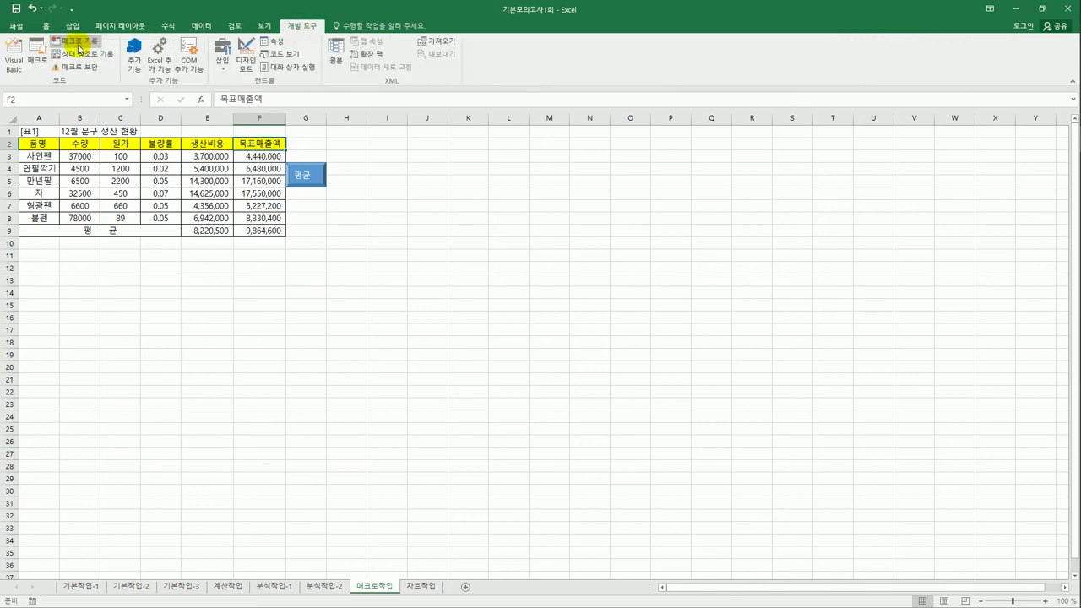
# Draw a rounded rectangle (모서리가 둥근 직사각형) over cells G7:G8 and label it 서식.
pyautogui.click(356, 266)
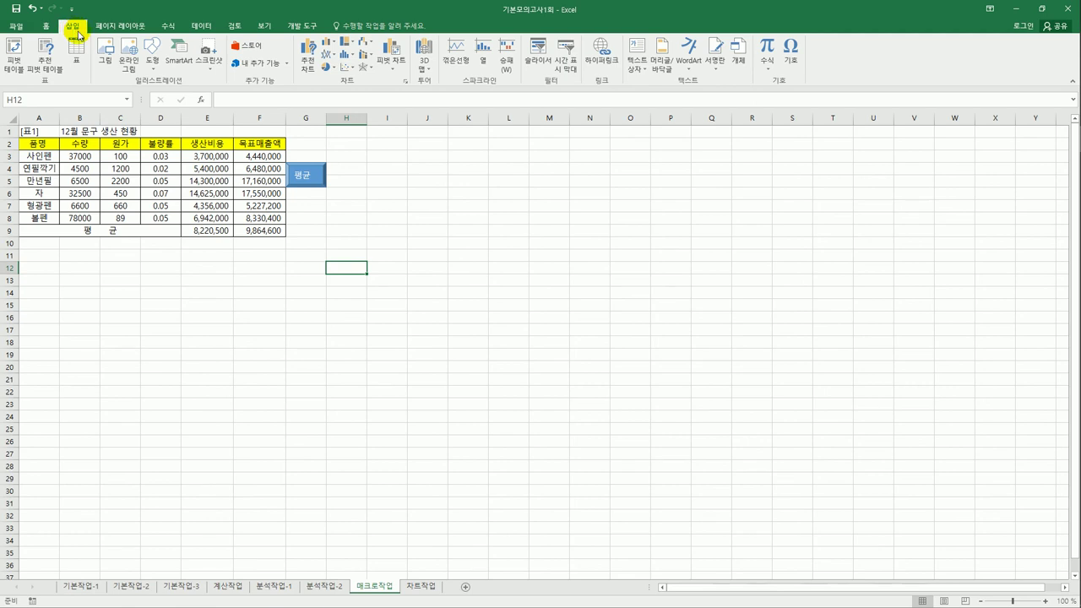
pyautogui.click(163, 69)
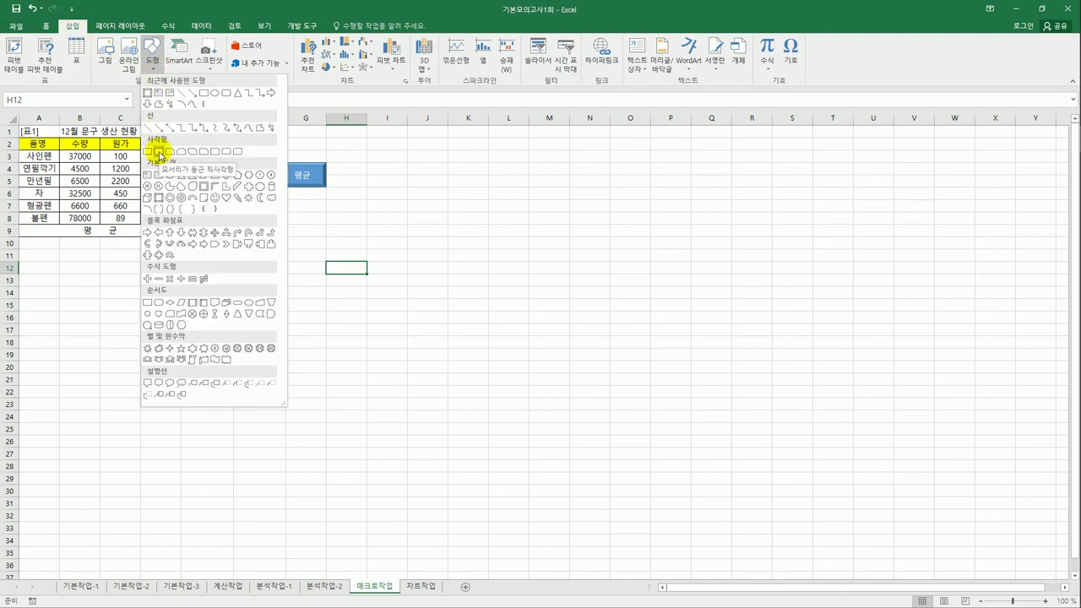
pyautogui.click(159, 155)
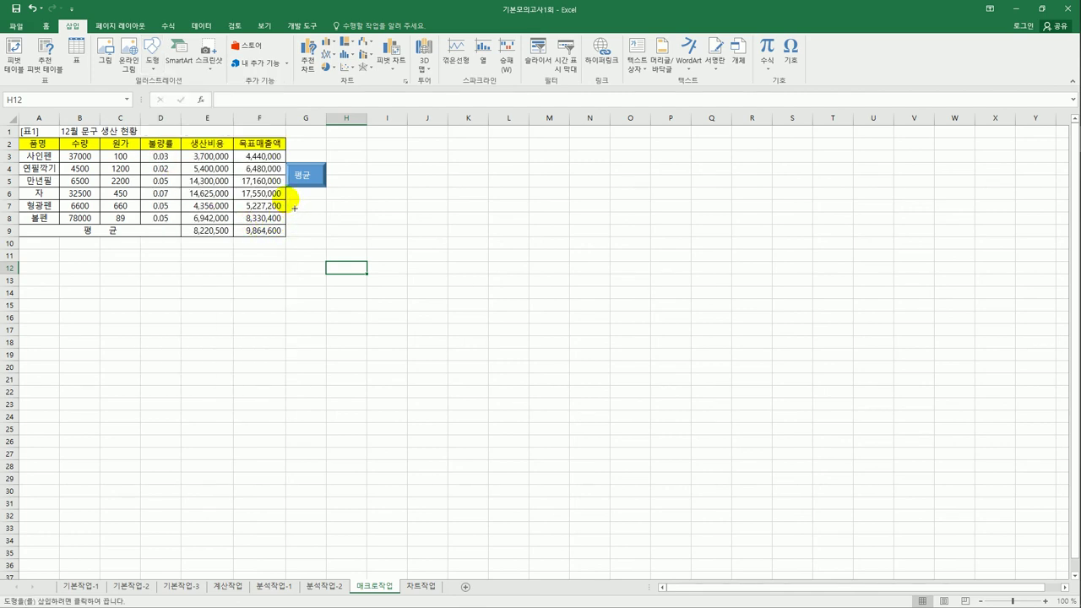
pyautogui.moveTo(287, 201); pyautogui.dragTo(324, 230)
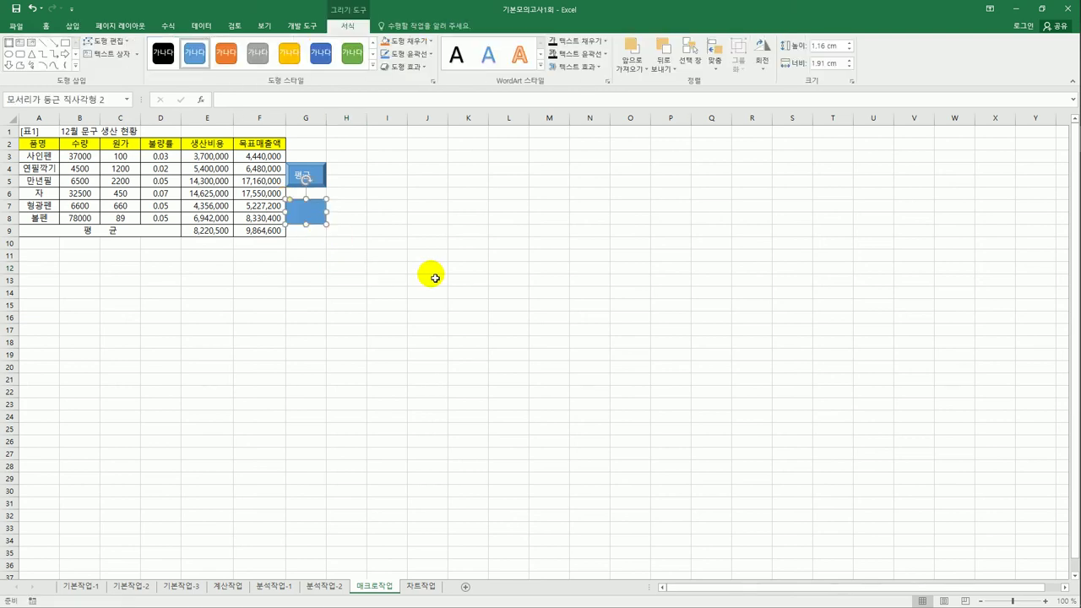
pyautogui.write('서')
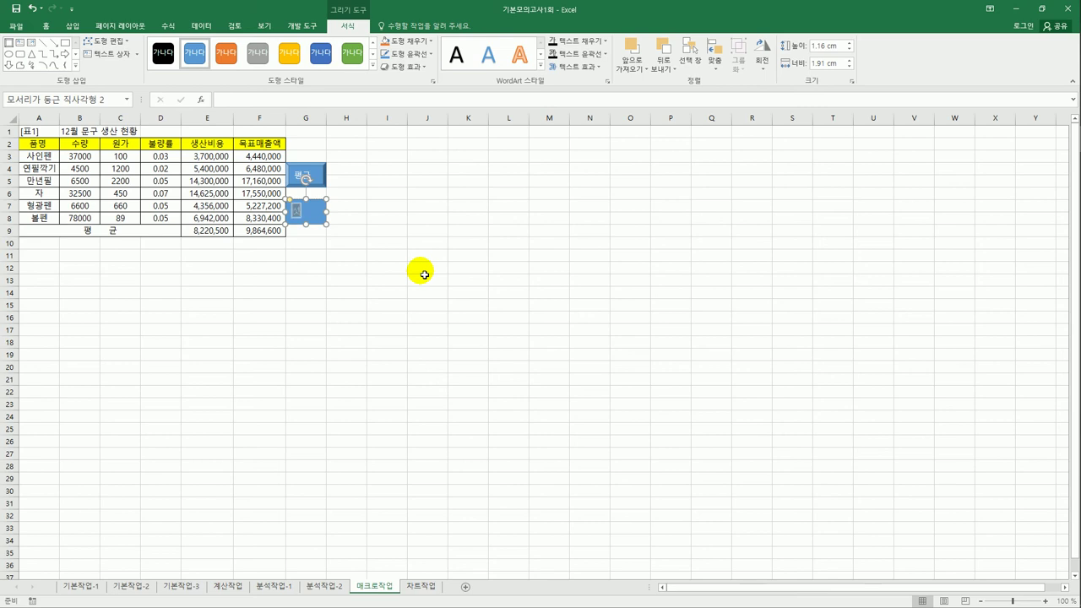
pyautogui.write('식')
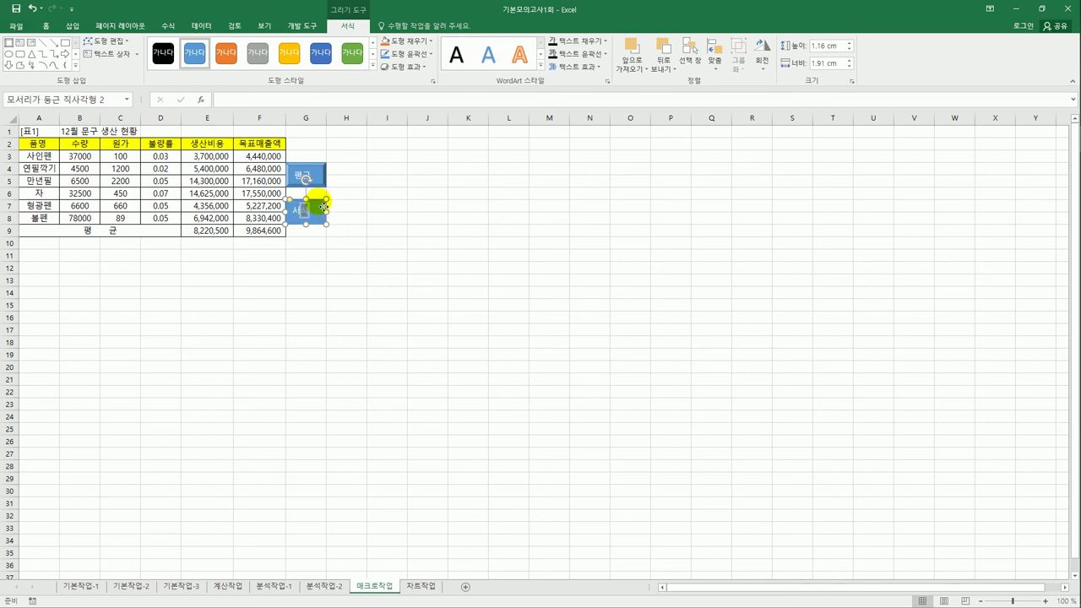
# Assign the 서식 macro to the rounded rectangle and deselect the shape.
pyautogui.click(324, 208)
pyautogui.rightClick(319, 204)
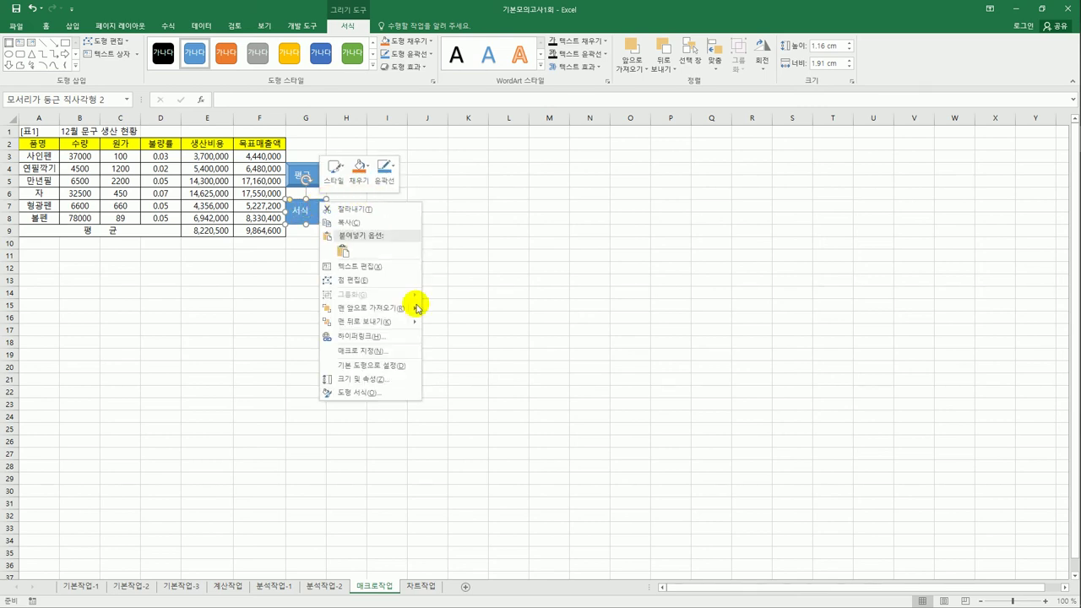
pyautogui.click(407, 352)
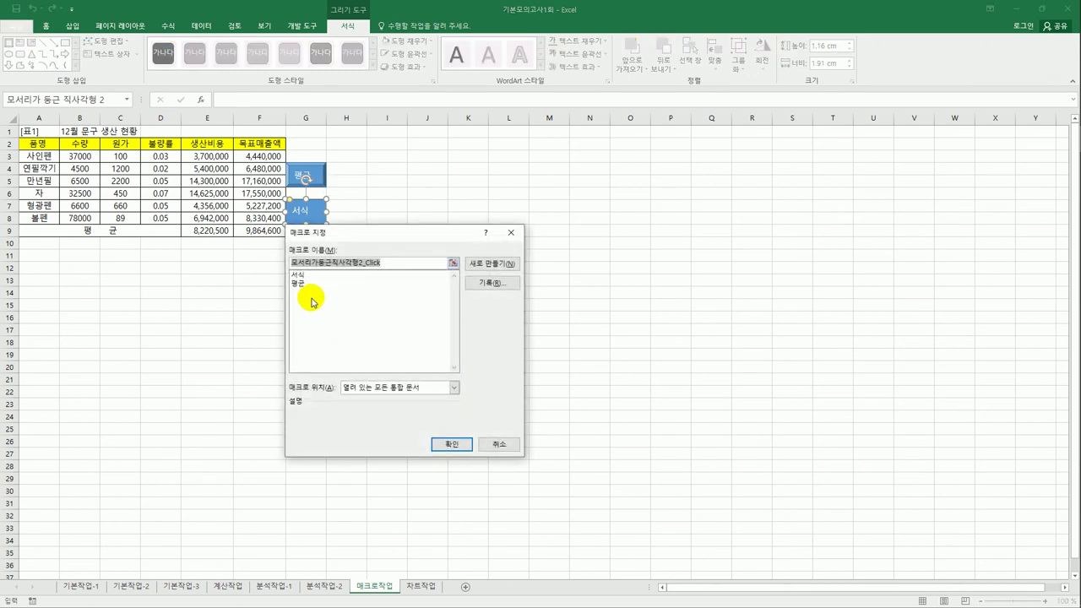
pyautogui.click(303, 275)
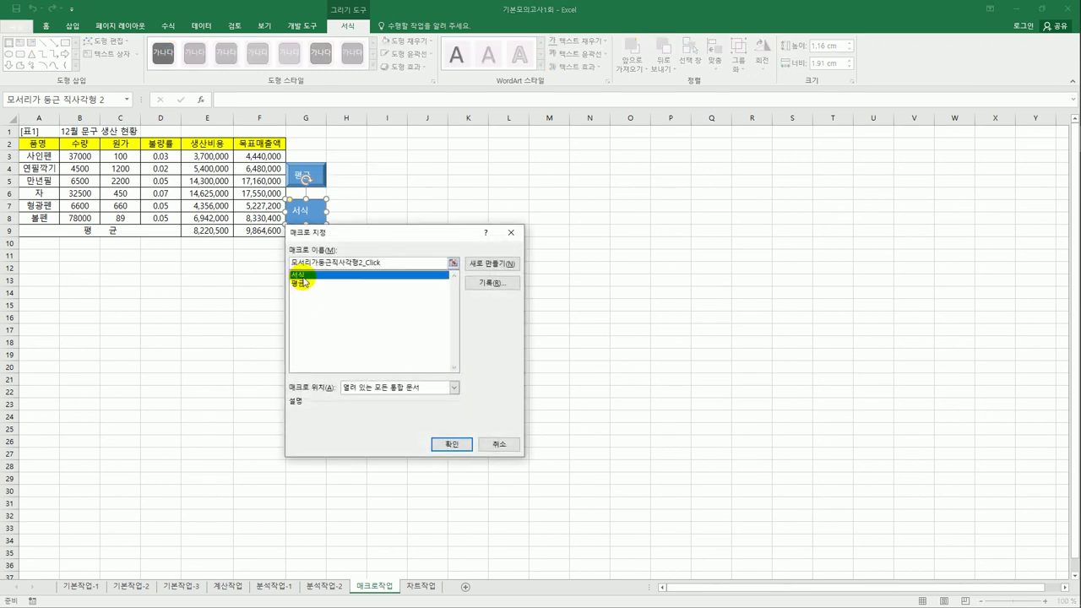
pyautogui.click(454, 443)
pyautogui.click(406, 316)
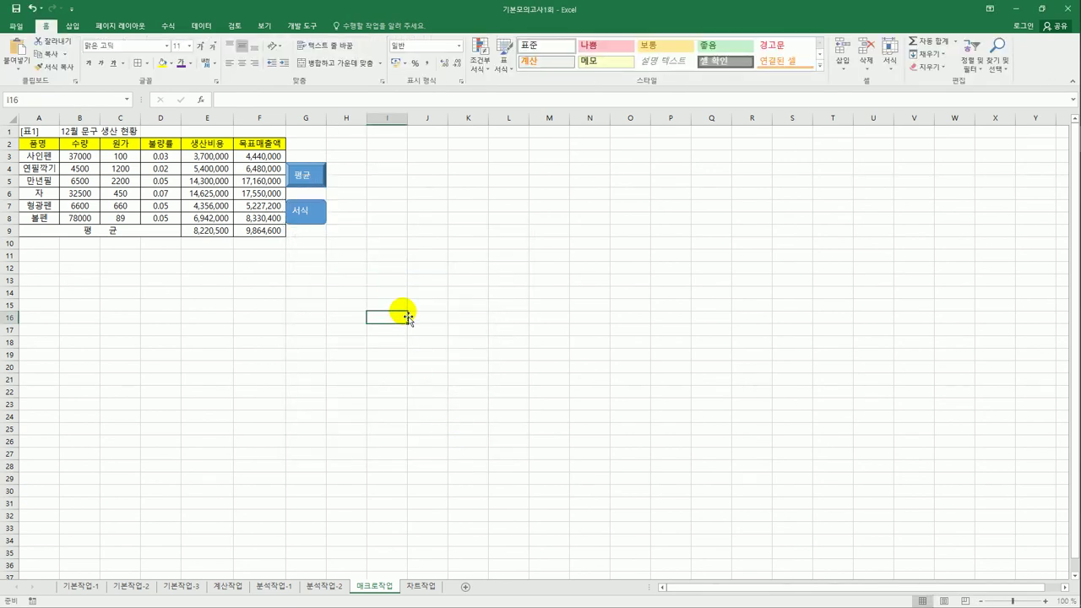
# Remove all borders from the table range A2:F9.
pyautogui.moveTo(222, 231); pyautogui.dragTo(257, 231)
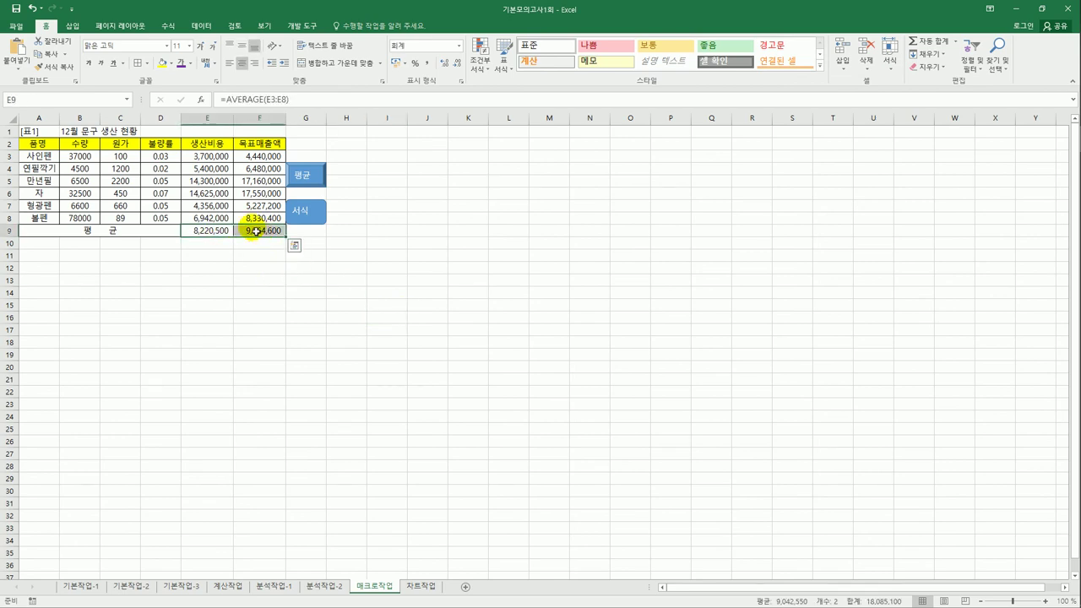
pyautogui.moveTo(53, 145); pyautogui.dragTo(244, 231)
pyautogui.click(146, 64)
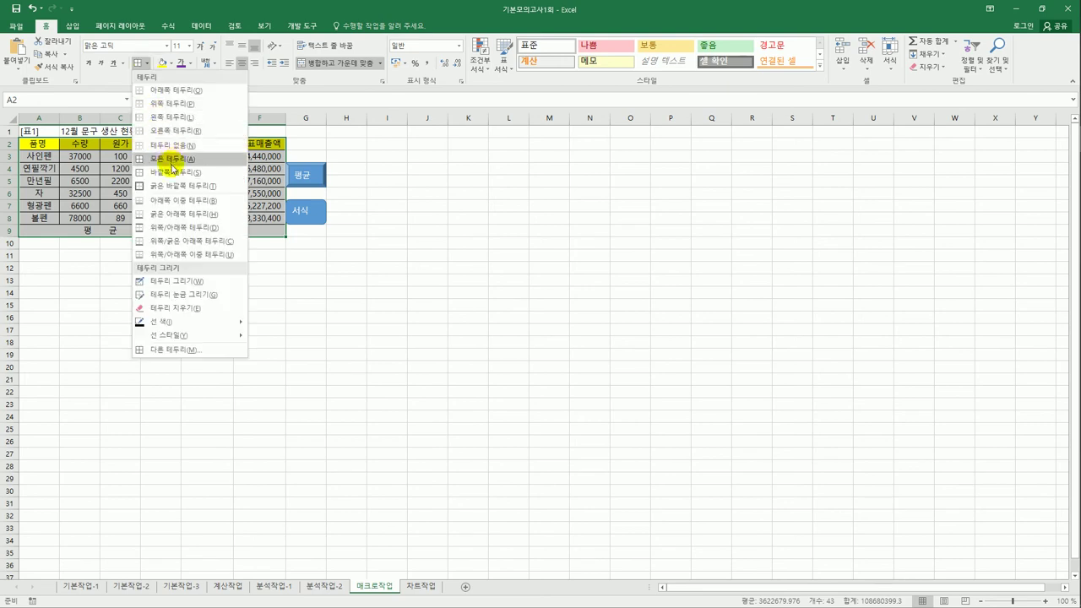
pyautogui.click(172, 160)
pyautogui.click(348, 291)
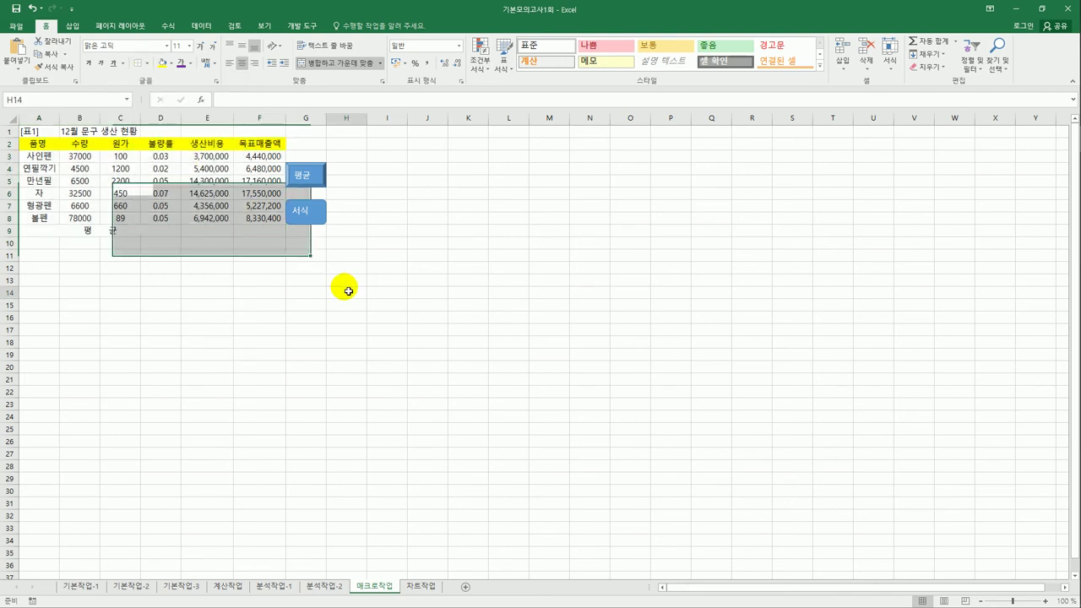
# Run the 평균 and 서식 macros from their shapes to test them.
pyautogui.click(321, 180)
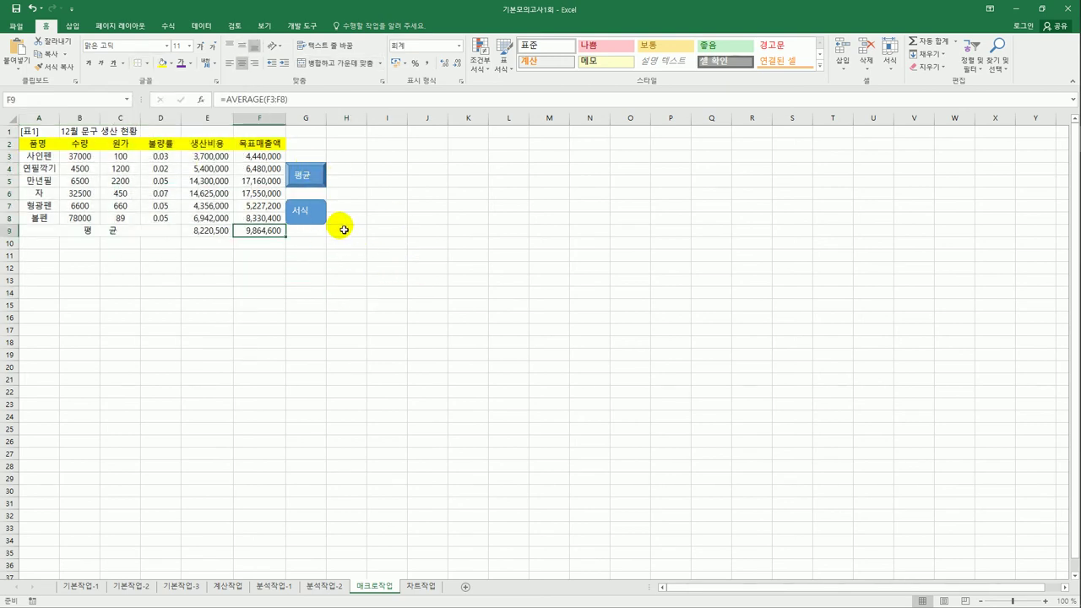
pyautogui.click(298, 212)
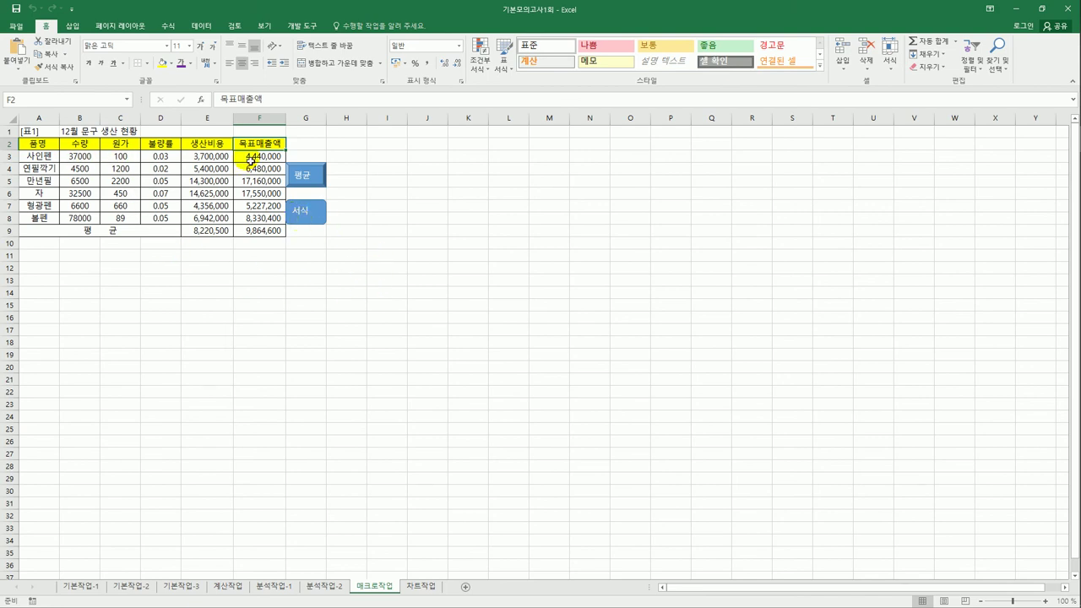
pyautogui.click(420, 342)
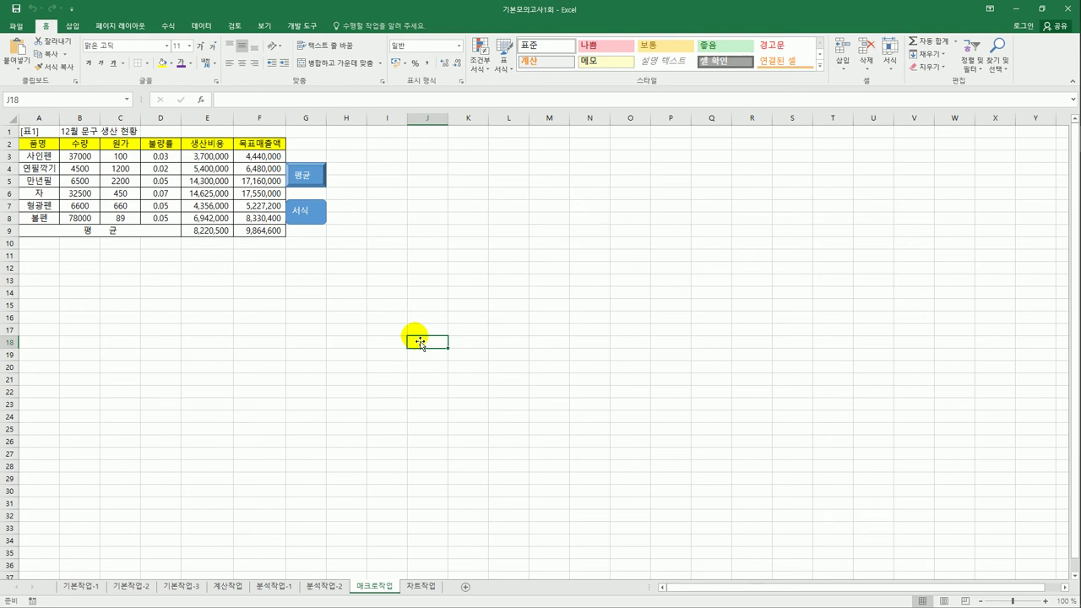
# Insert a 2-D clustered column chart (묶은 세로 막대형) on the 차트작업 sheet from the data range A2:C9.
pyautogui.click(415, 586)
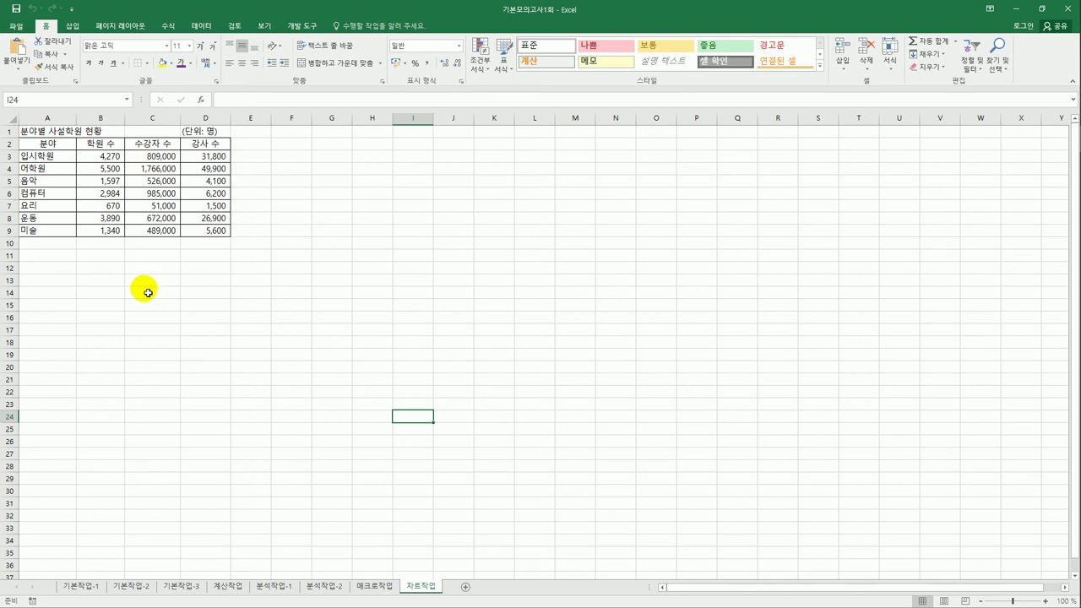
pyautogui.moveTo(49, 145); pyautogui.dragTo(54, 235)
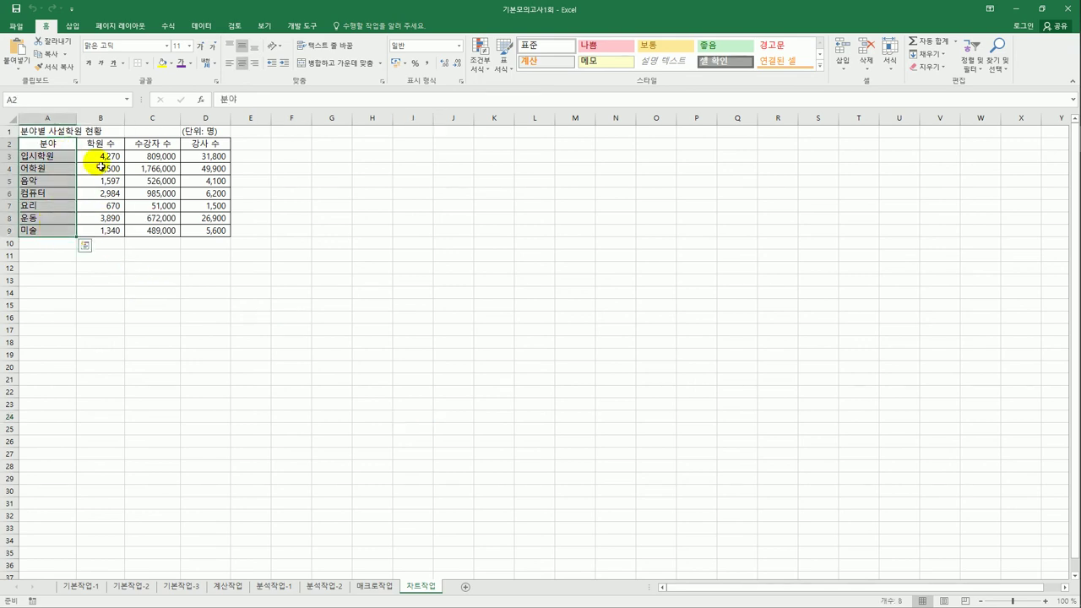
pyautogui.moveTo(41, 148); pyautogui.dragTo(157, 233)
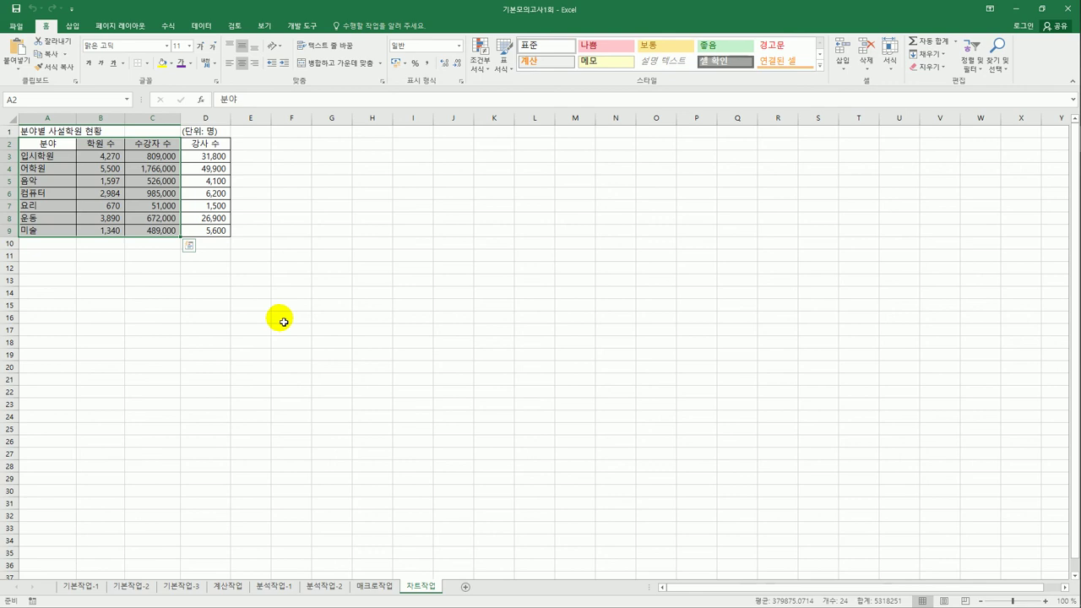
pyautogui.click(73, 26)
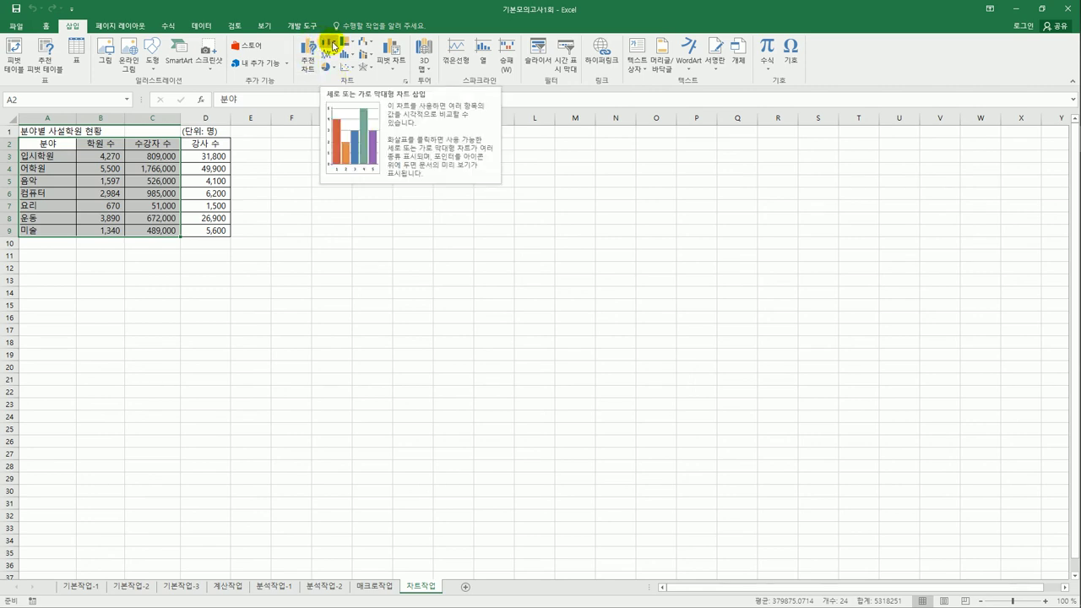
pyautogui.click(335, 45)
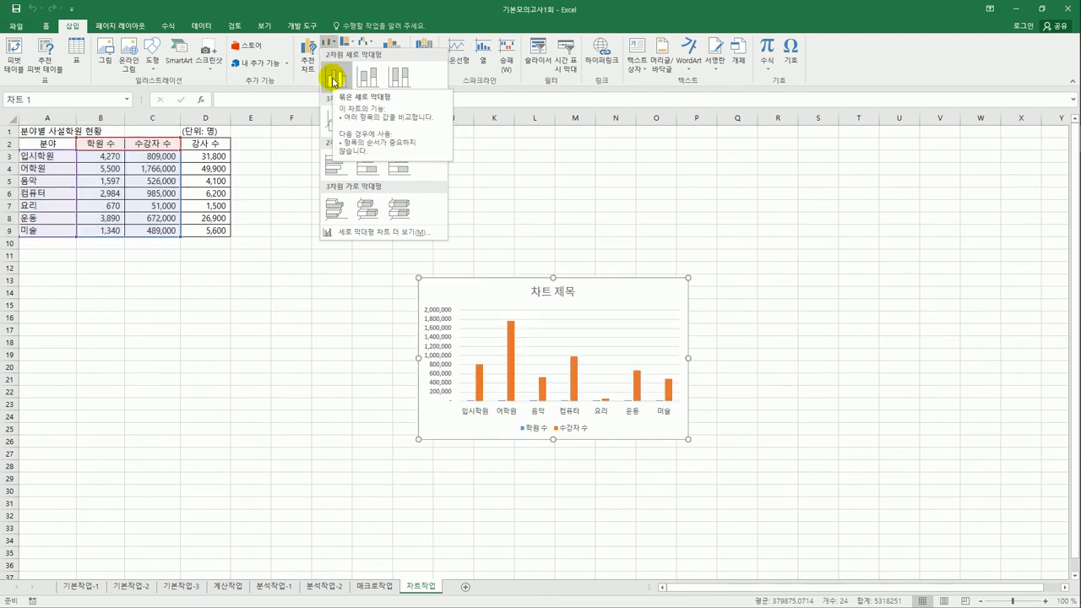
pyautogui.click(335, 80)
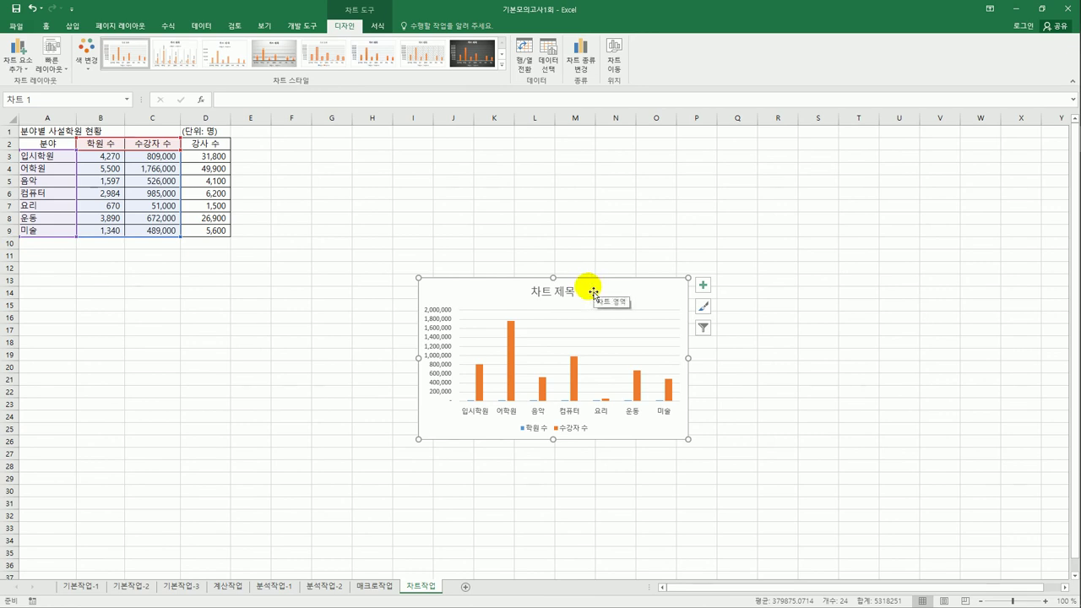
# Move the chart below the table and resize it to cover cells A11:I28.
pyautogui.moveTo(569, 376)
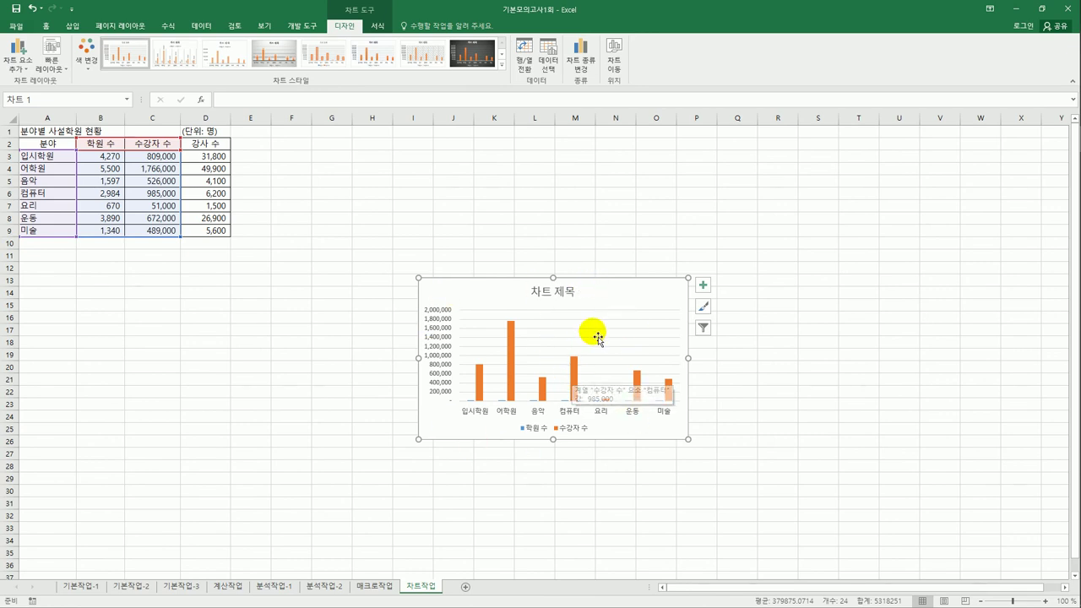
pyautogui.moveTo(608, 300)
pyautogui.mouseDown()
pyautogui.moveTo(353, 307)
pyautogui.moveTo(201, 267)
pyautogui.moveTo(213, 272)
pyautogui.mouseUp()
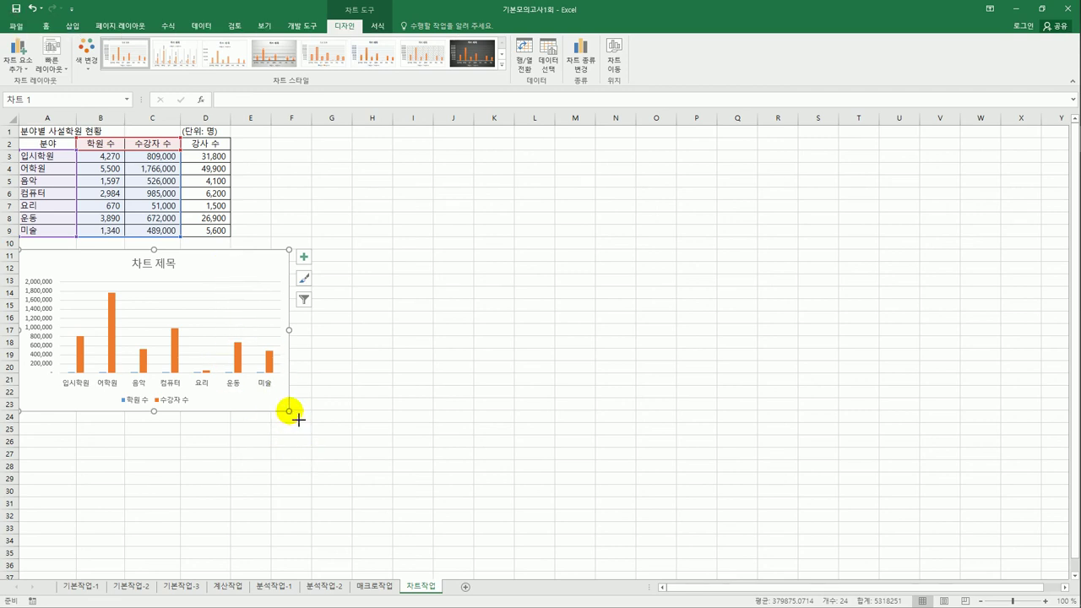
pyautogui.moveTo(298, 419); pyautogui.dragTo(431, 480)
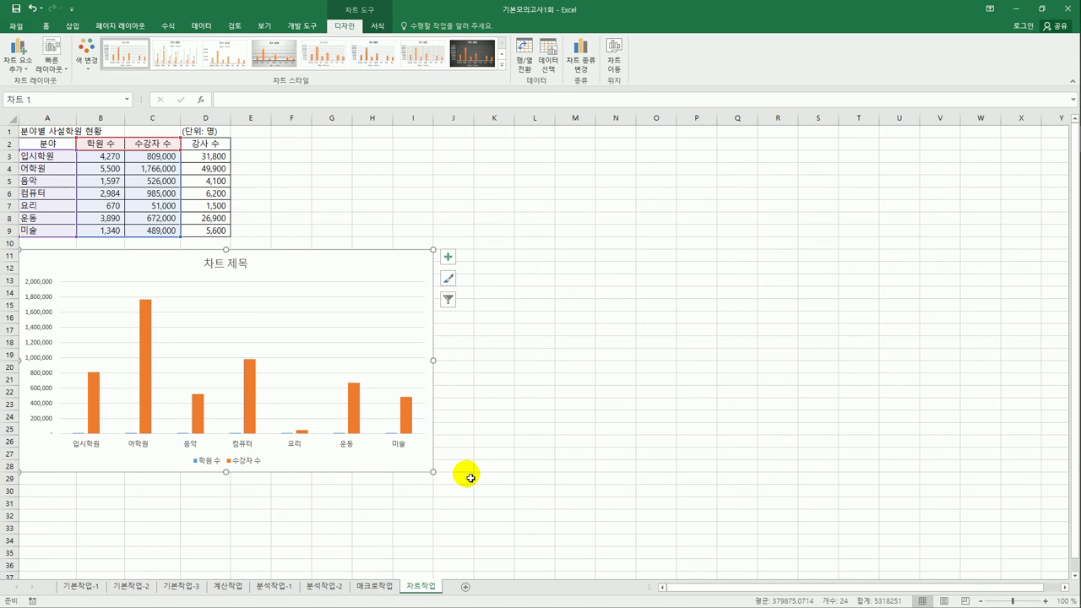
# Change the 수강자 수 series to a line with markers (표식이 있는 꺾은선형) plotted on the secondary axis.
pyautogui.click(142, 320)
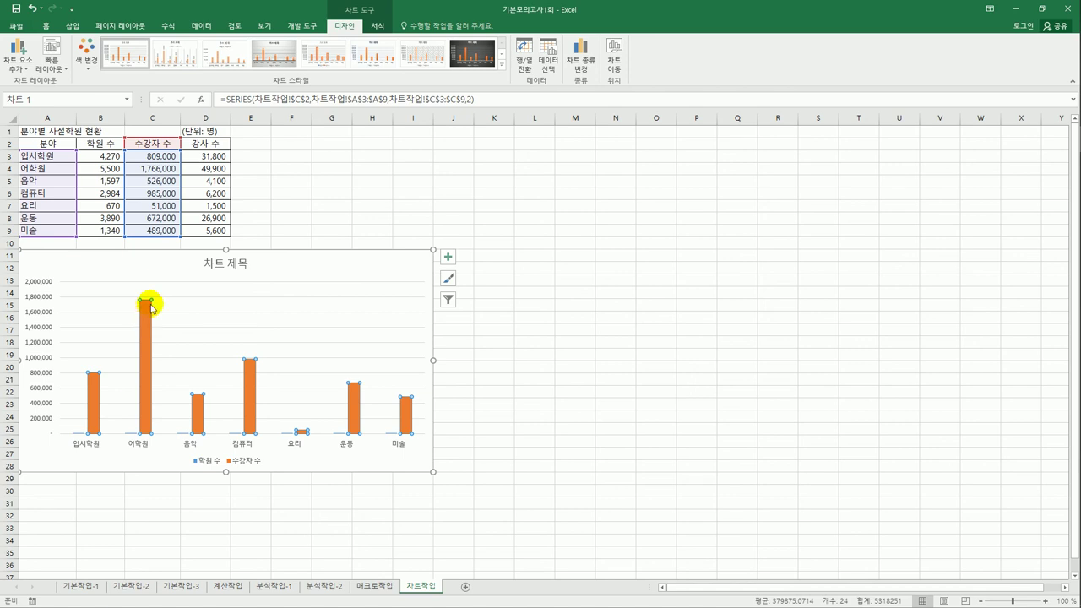
pyautogui.rightClick(145, 313)
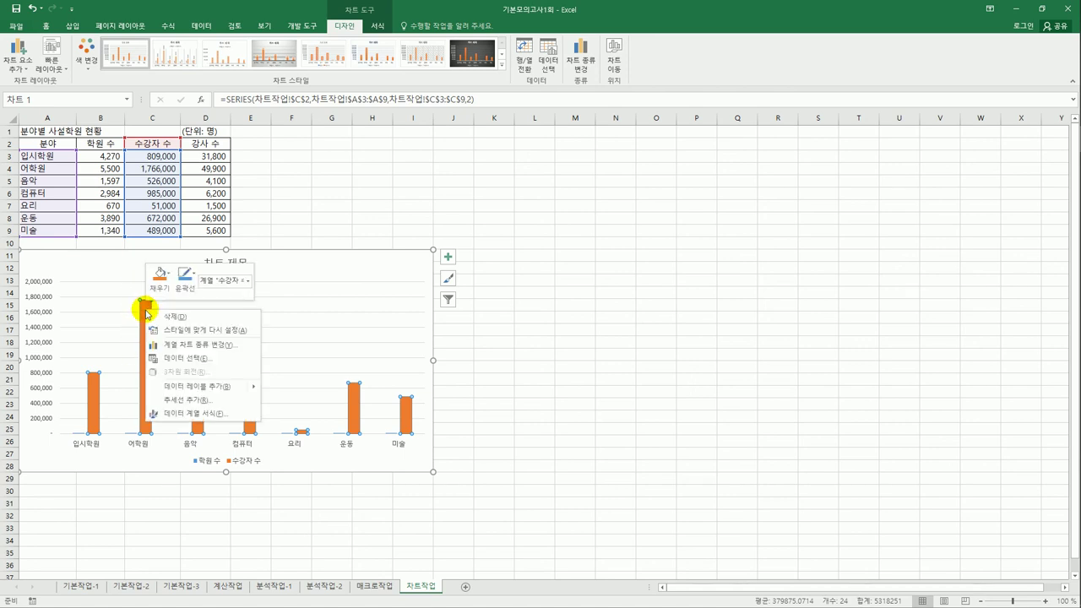
pyautogui.click(234, 349)
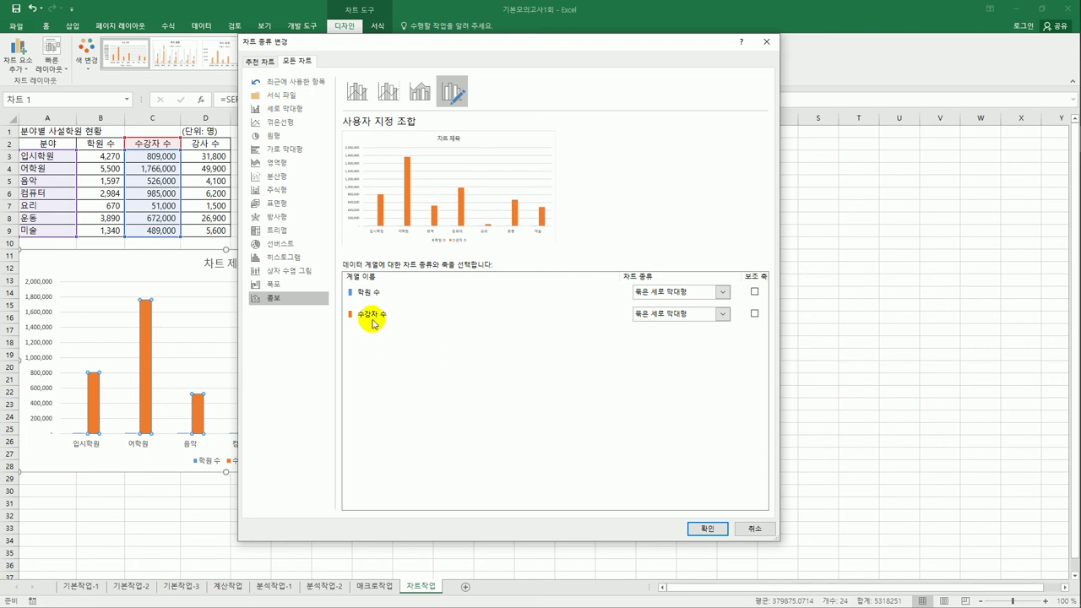
pyautogui.click(721, 314)
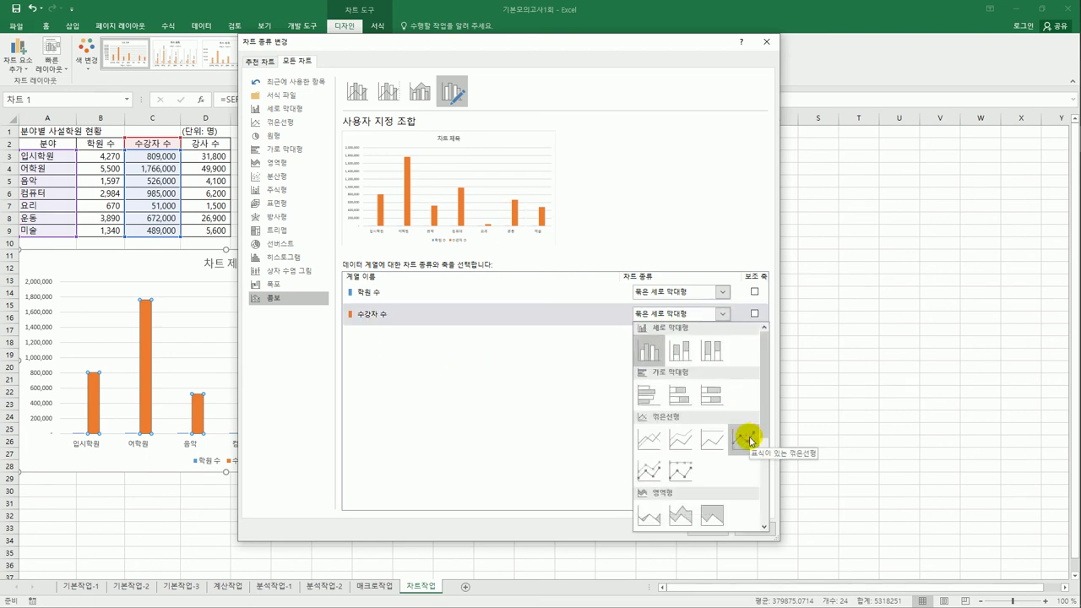
pyautogui.click(748, 439)
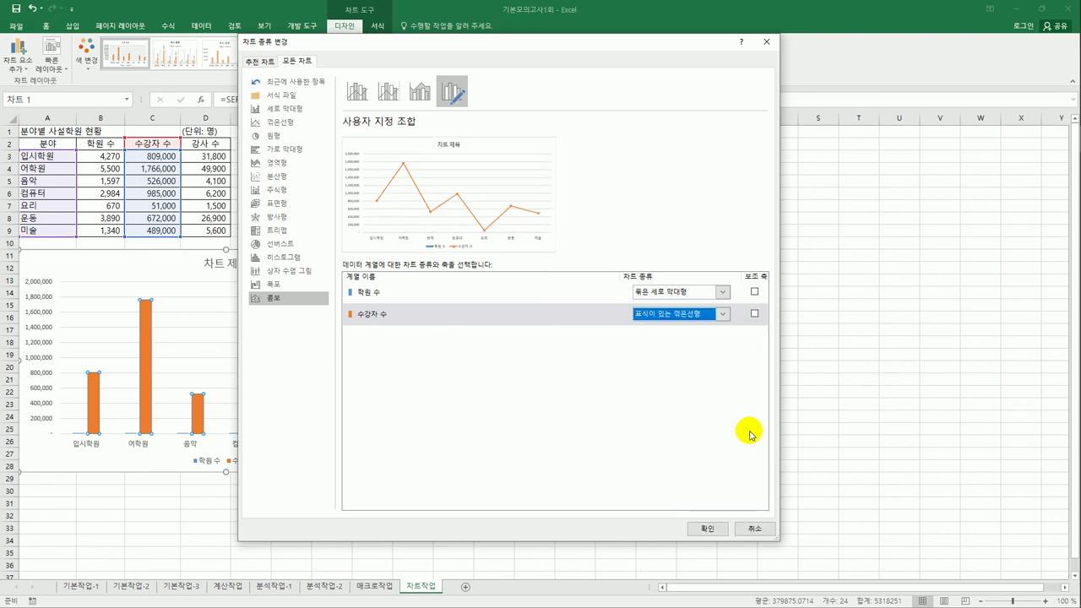
pyautogui.click(754, 314)
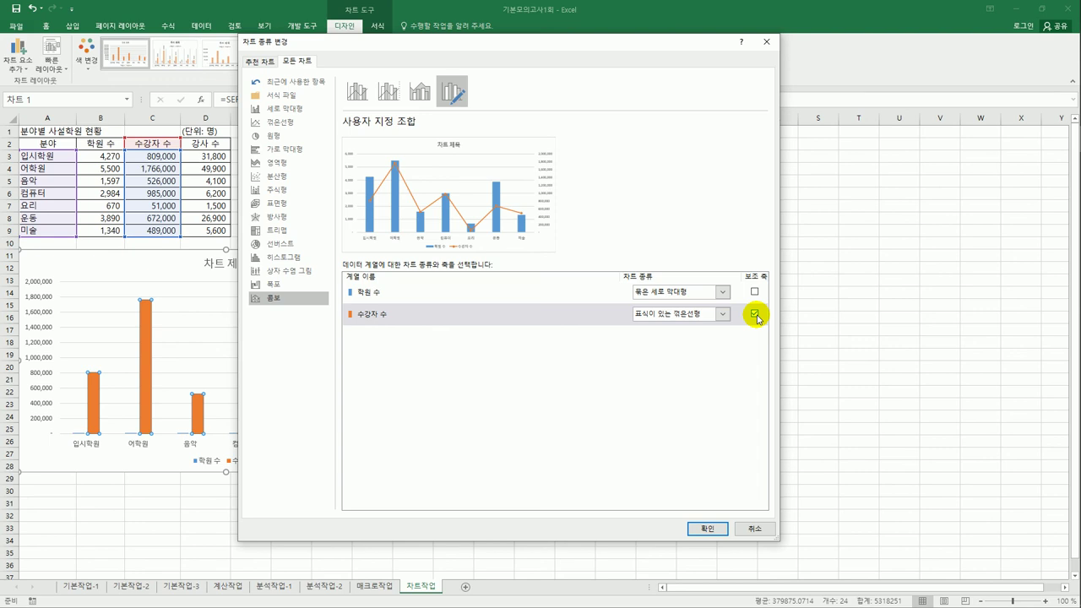
pyautogui.click(697, 530)
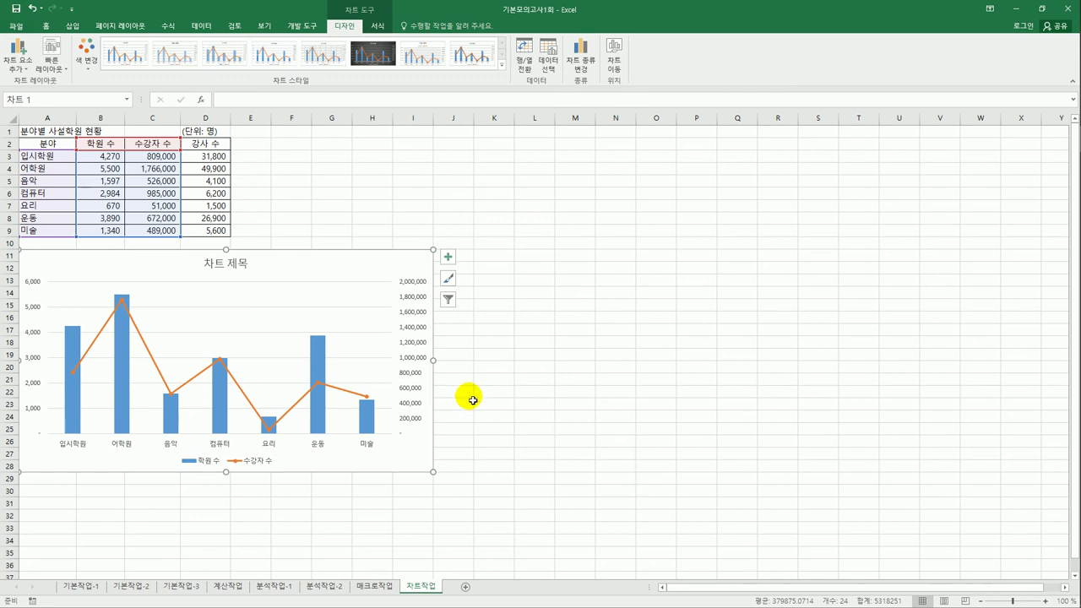
# Replace the chart title text with 분야별 학원수와 수강자수.
pyautogui.click(230, 269)
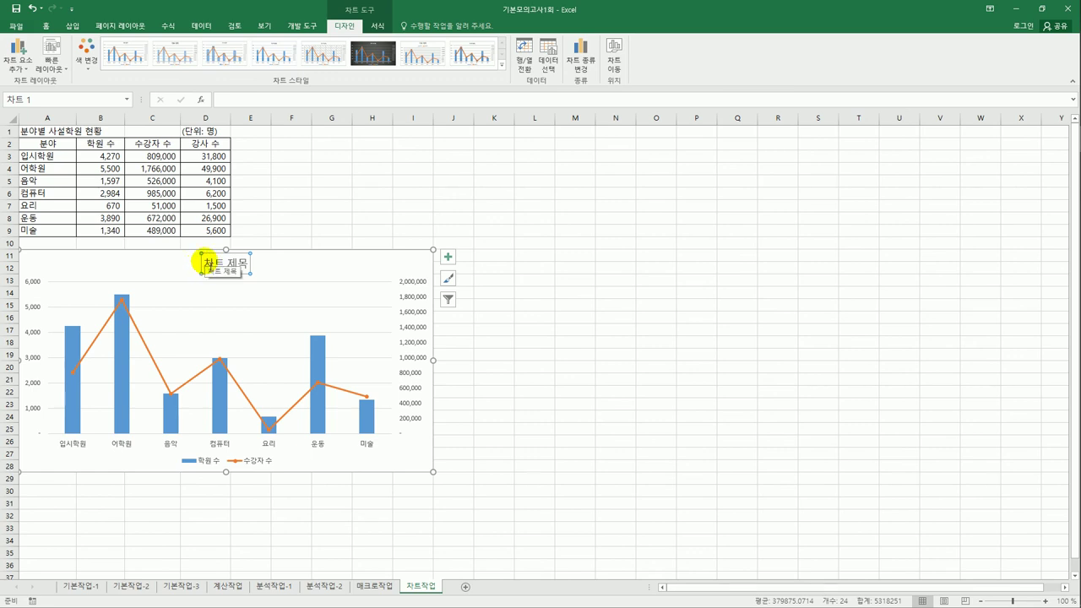
pyautogui.moveTo(210, 263); pyautogui.dragTo(255, 269)
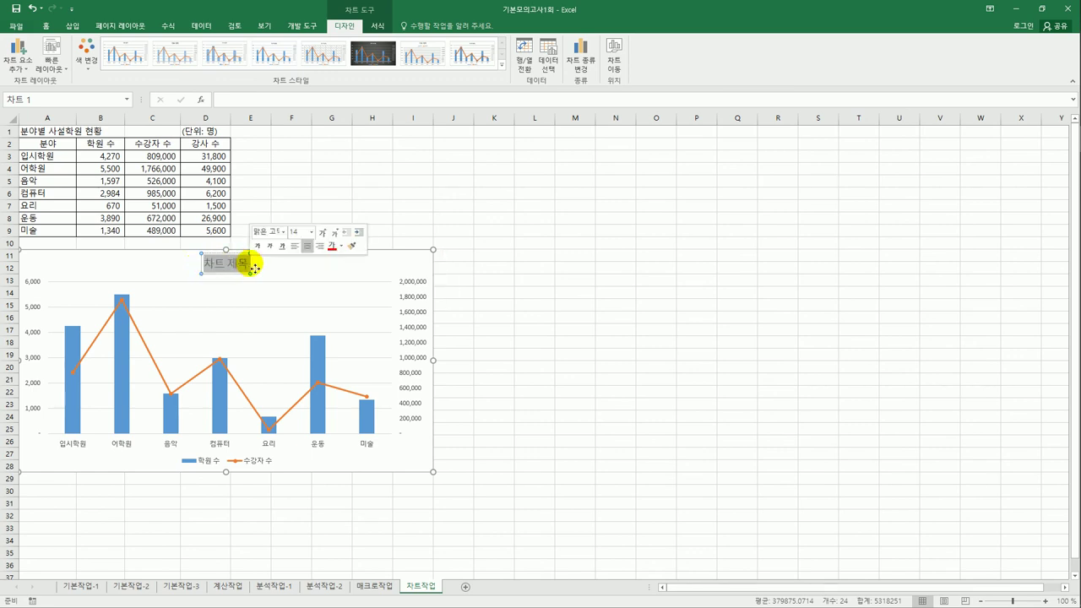
pyautogui.write('분야')
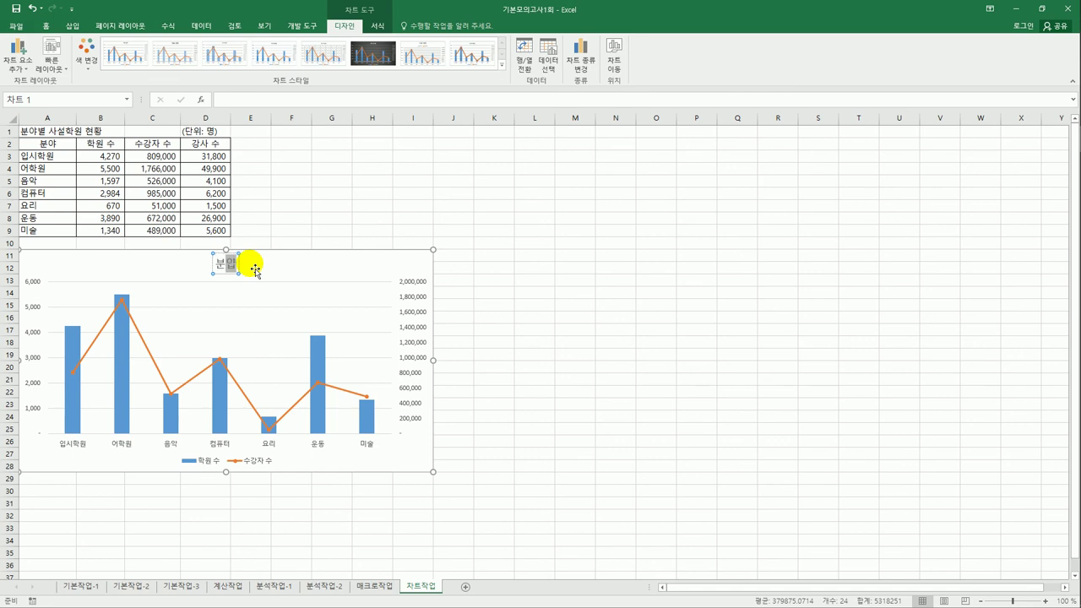
pyautogui.write('별 학원')
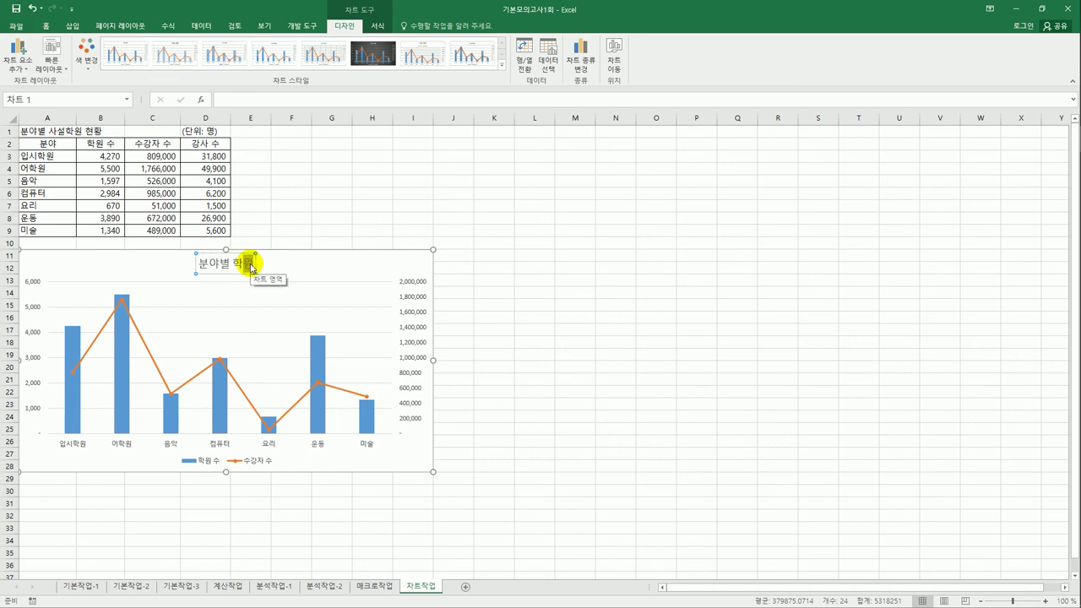
pyautogui.write('수원 수강자수')
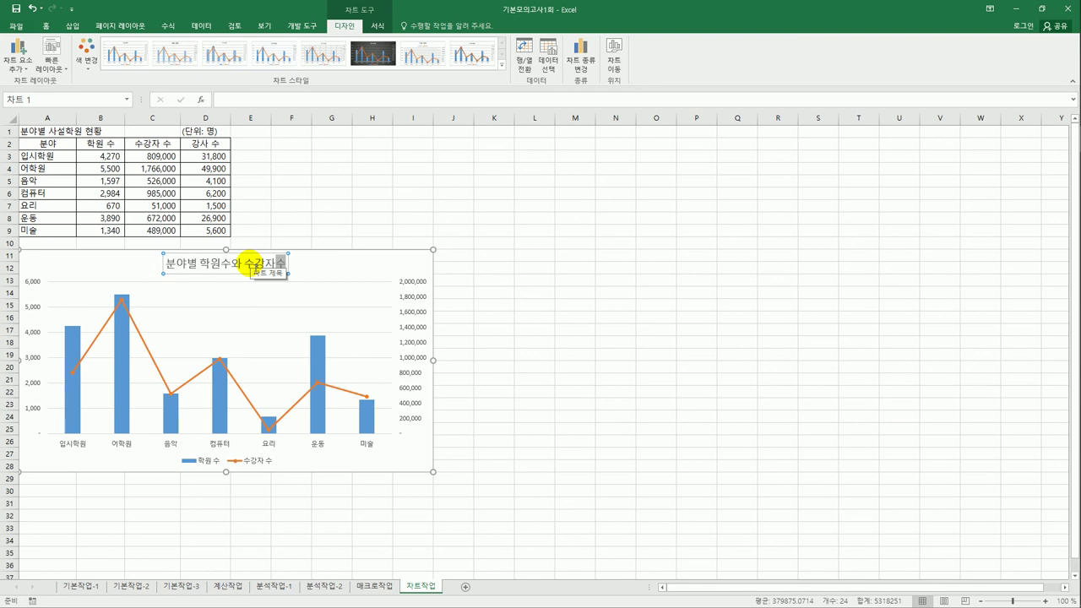
pyautogui.click(324, 218)
# Format the chart title in 궁서체, bold, size 14.
pyautogui.click(282, 277)
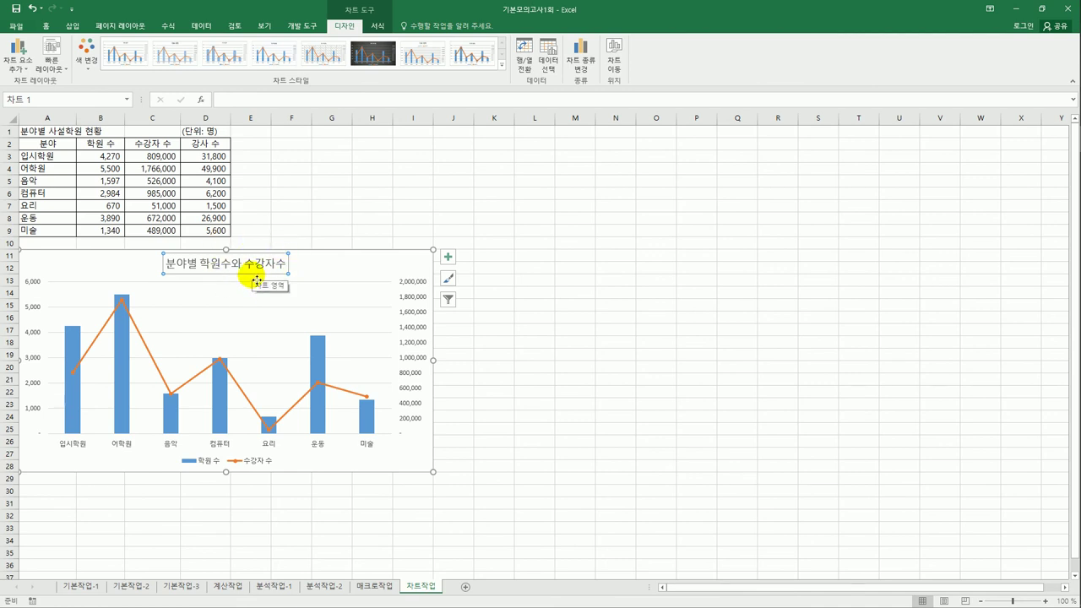
pyautogui.click(48, 28)
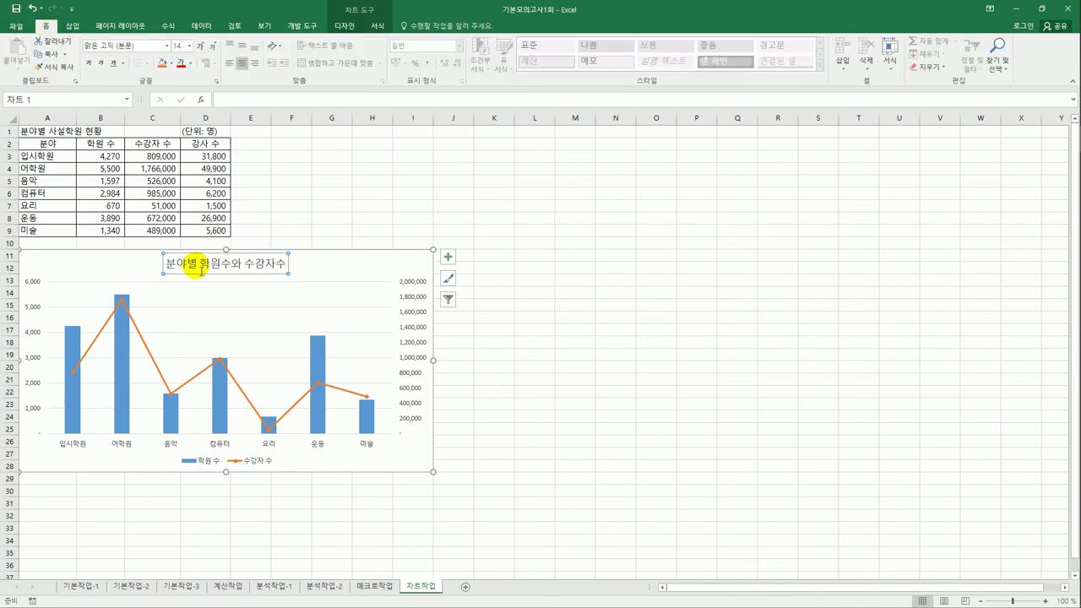
pyautogui.click(165, 47)
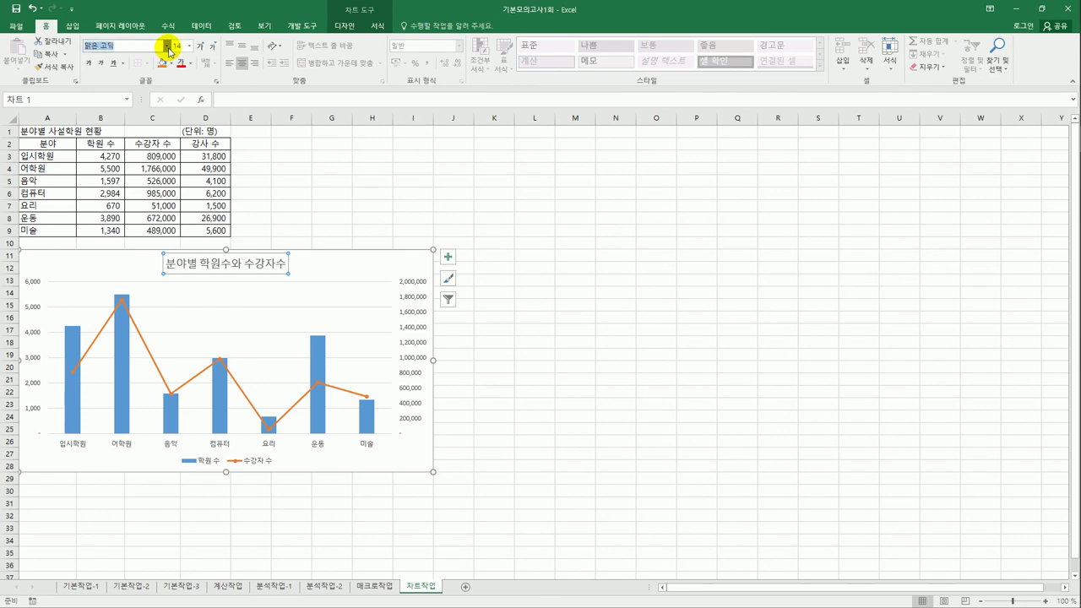
pyautogui.moveTo(241, 85); pyautogui.dragTo(249, 285)
pyautogui.moveTo(237, 319); pyautogui.dragTo(237, 414)
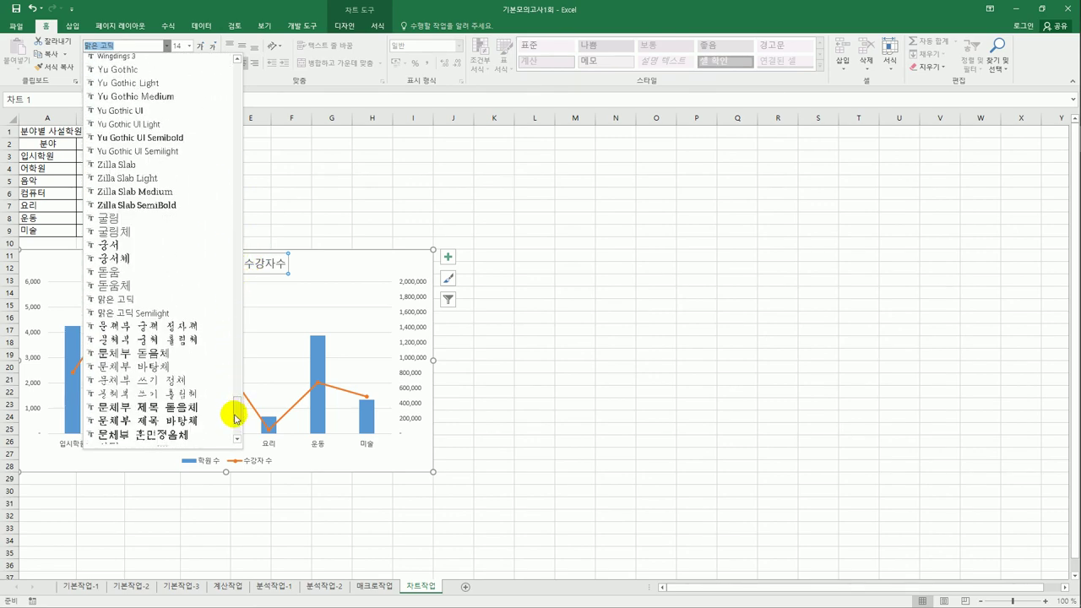
pyautogui.click(126, 258)
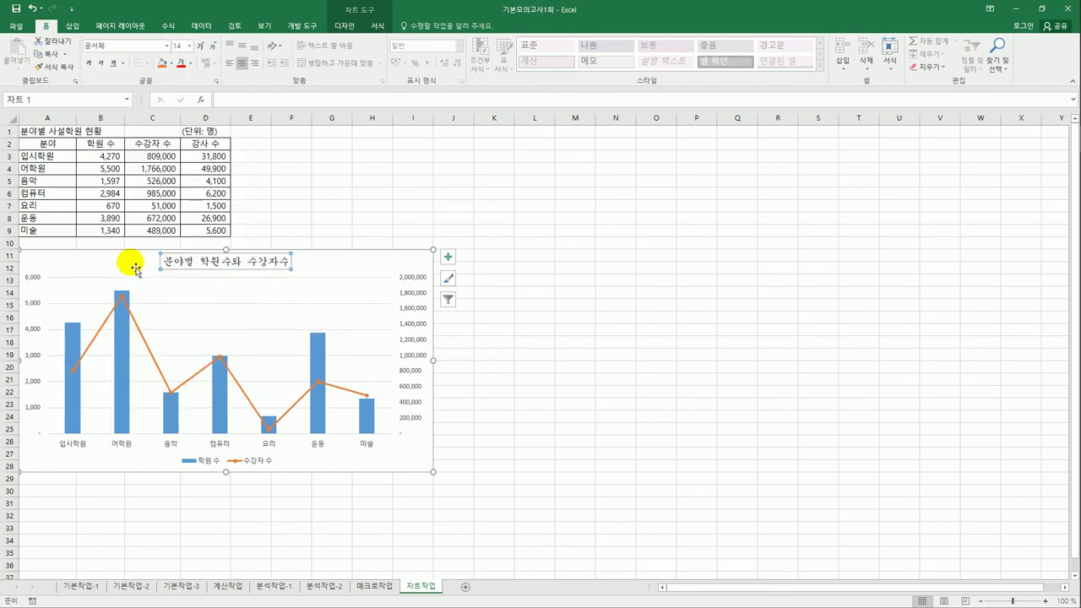
pyautogui.click(90, 63)
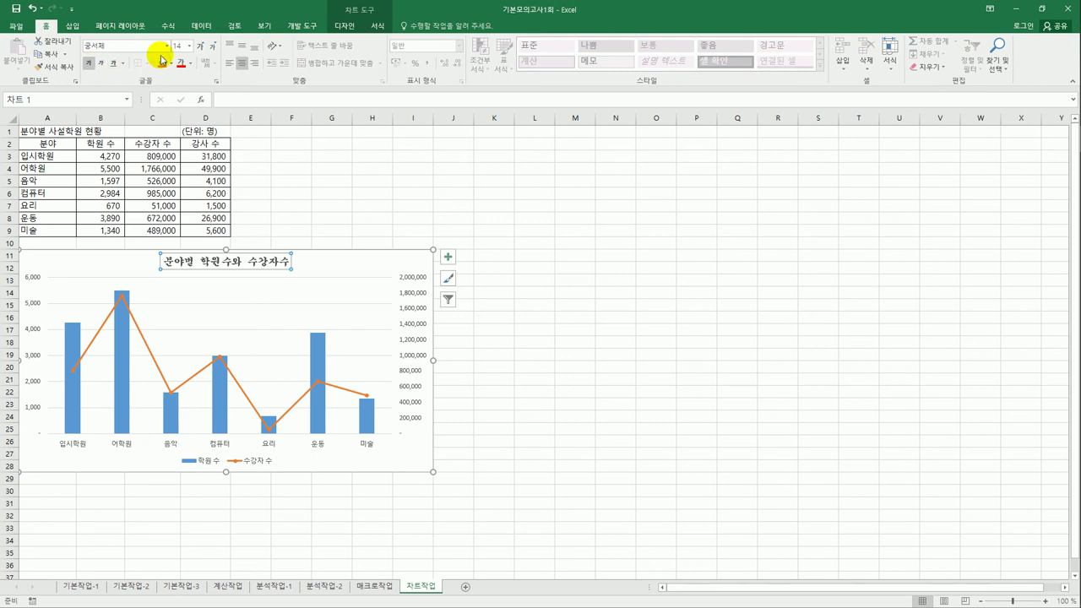
pyautogui.click(193, 54)
pyautogui.click(183, 121)
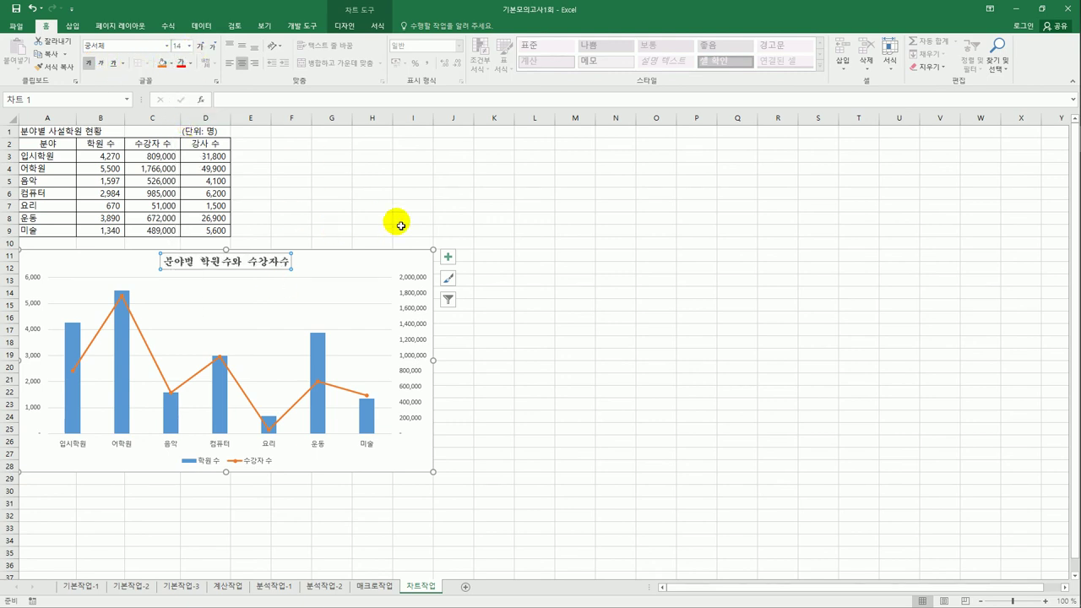
pyautogui.click(400, 223)
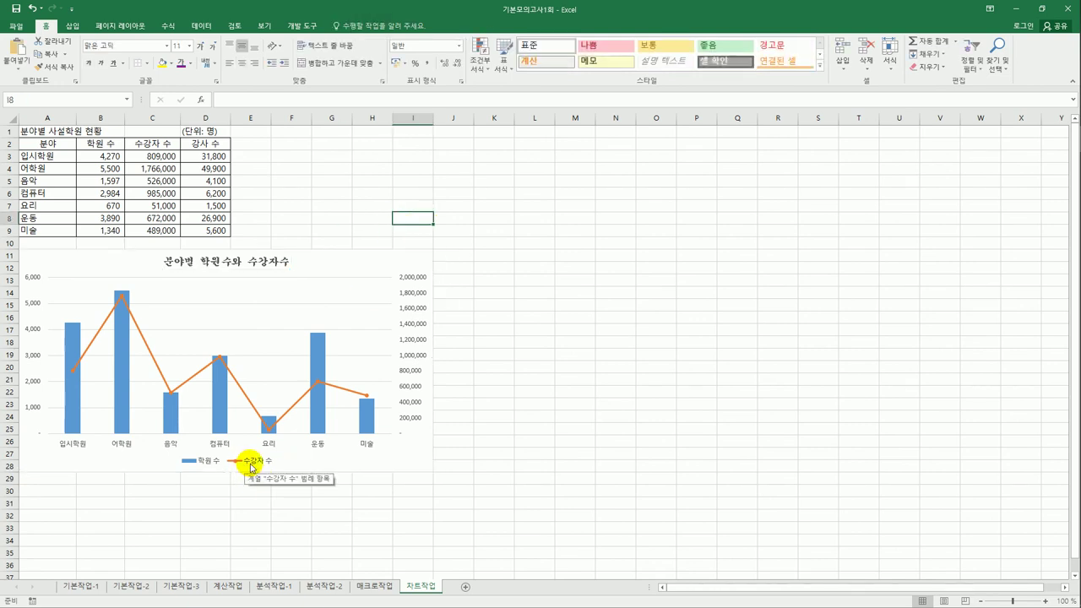
# Add a data label to only the 운동 point of the 수강자 수 line series.
pyautogui.click(319, 386)
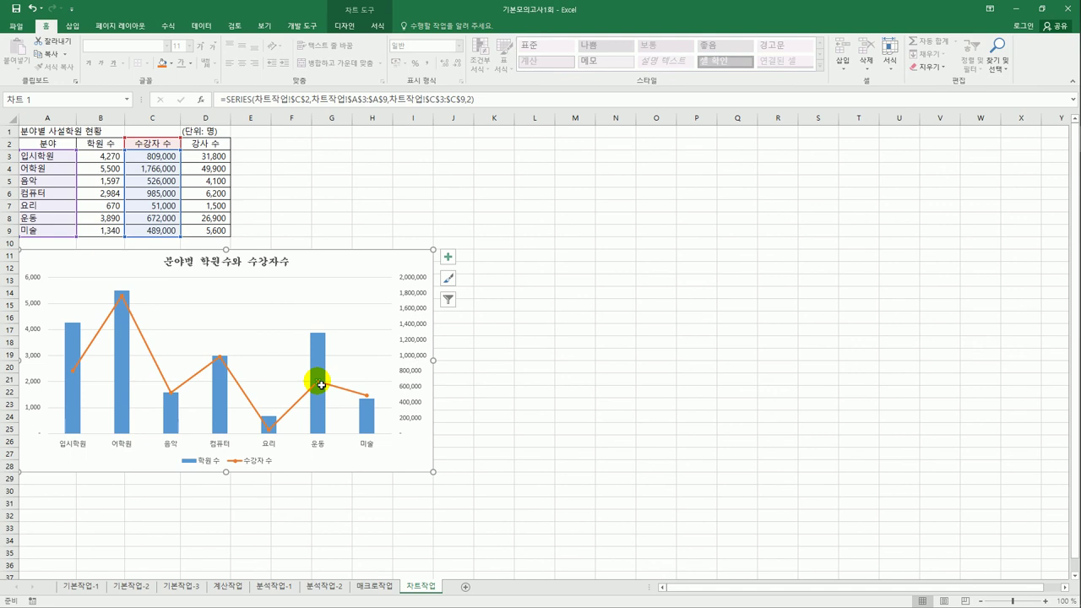
pyautogui.rightClick(321, 385)
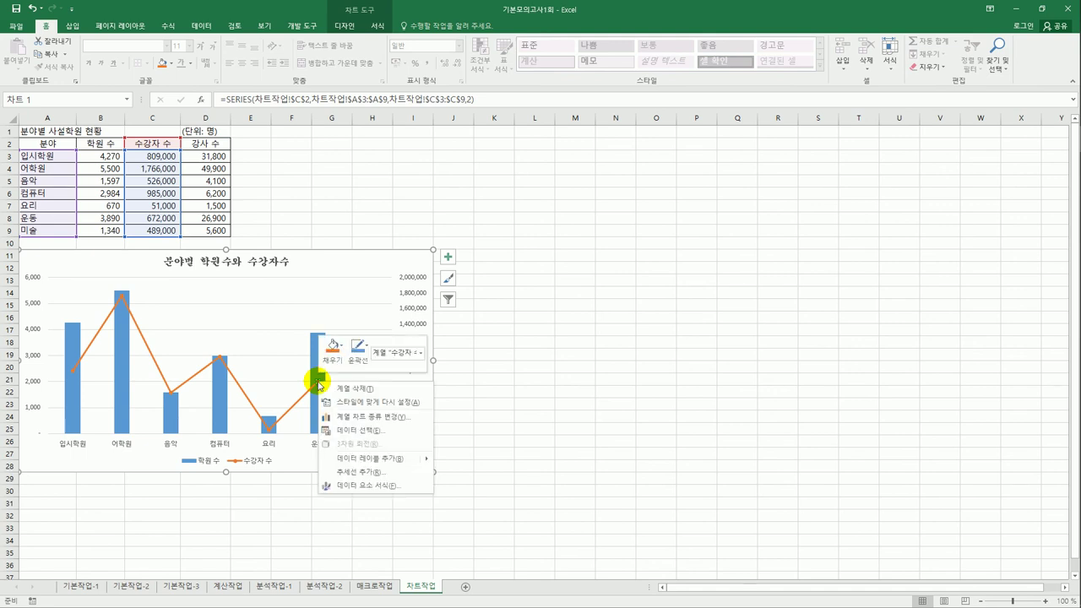
pyautogui.click(406, 451)
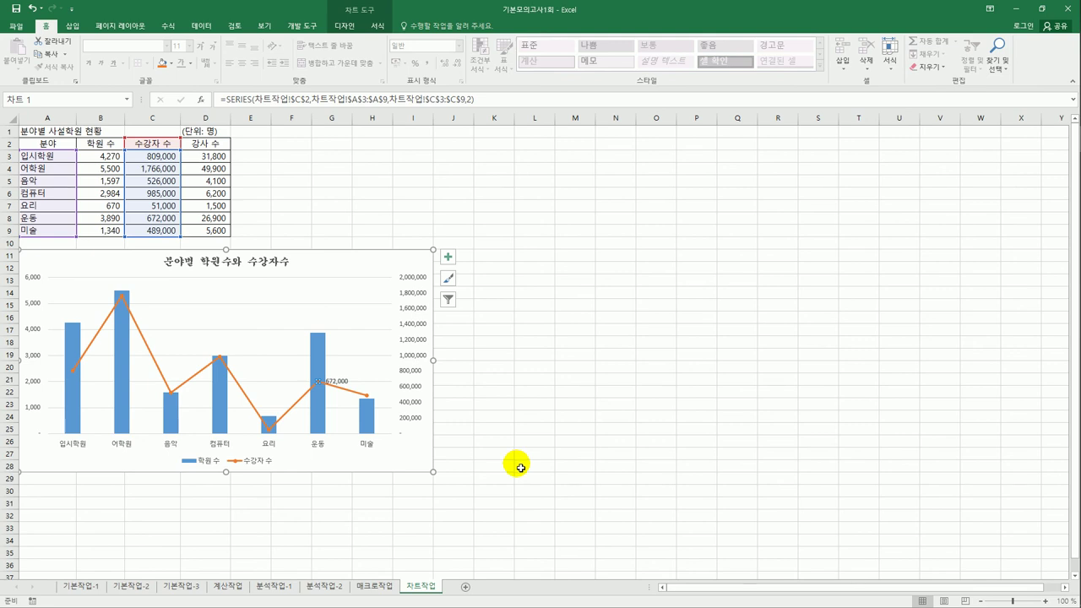
# Give the chart area's border rounded corners (둥근 모서리).
pyautogui.click(396, 274)
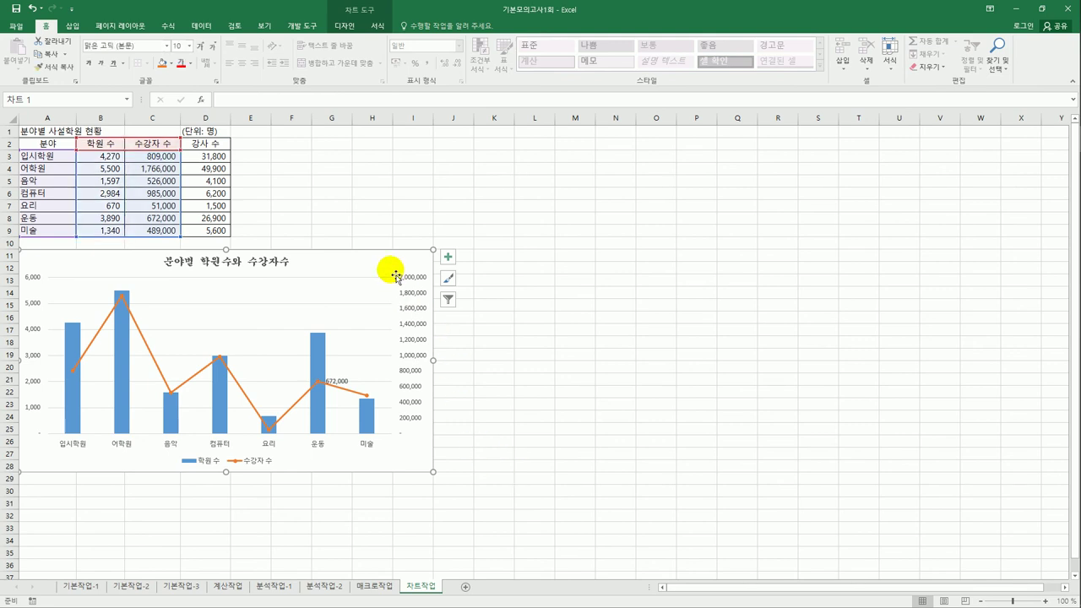
pyautogui.rightClick(393, 267)
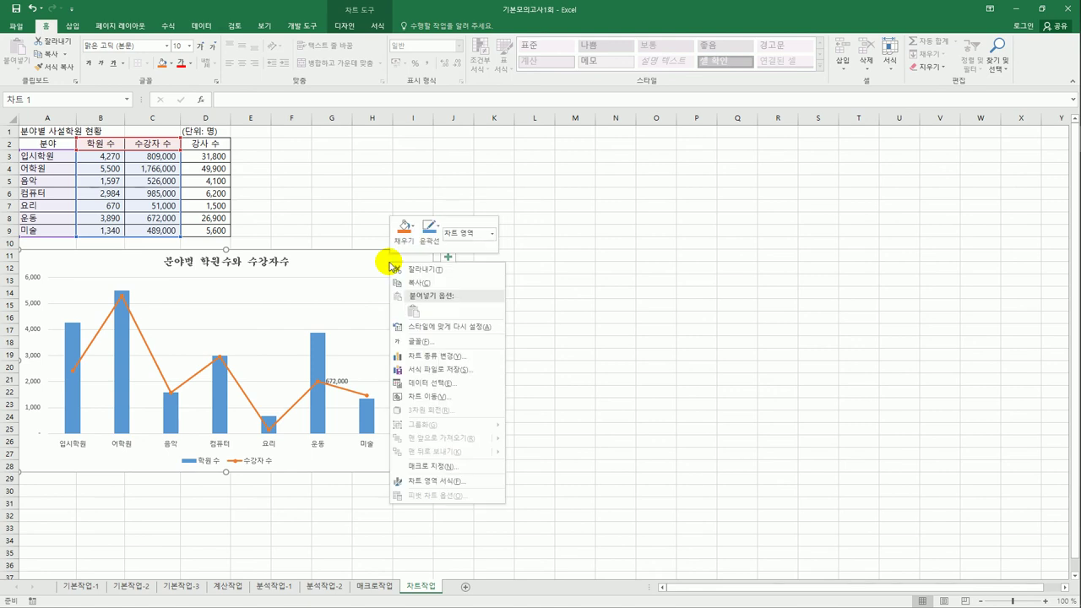
pyautogui.click(470, 478)
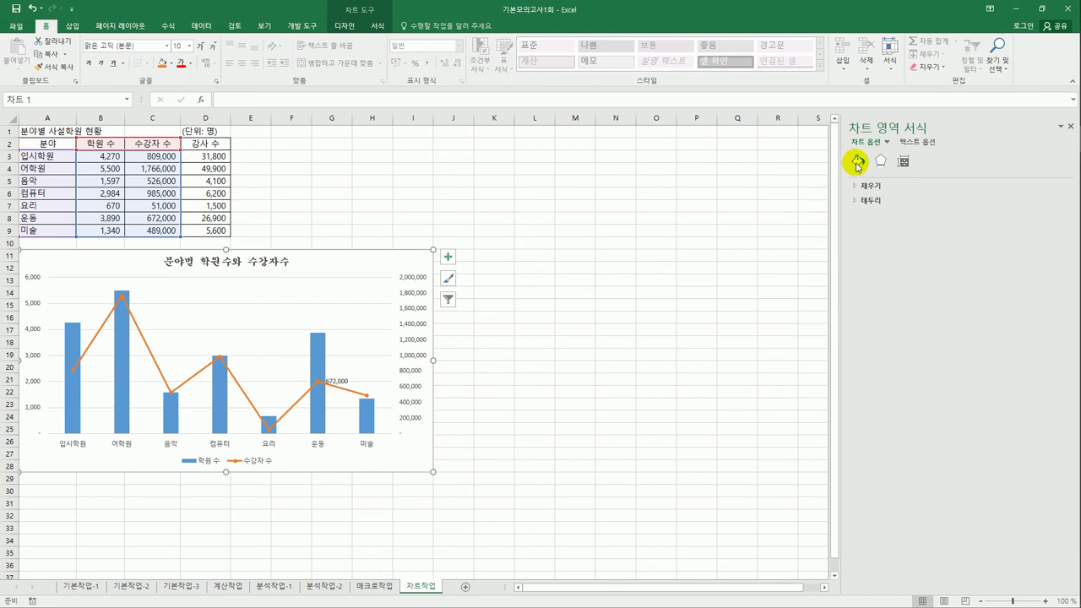
pyautogui.click(865, 203)
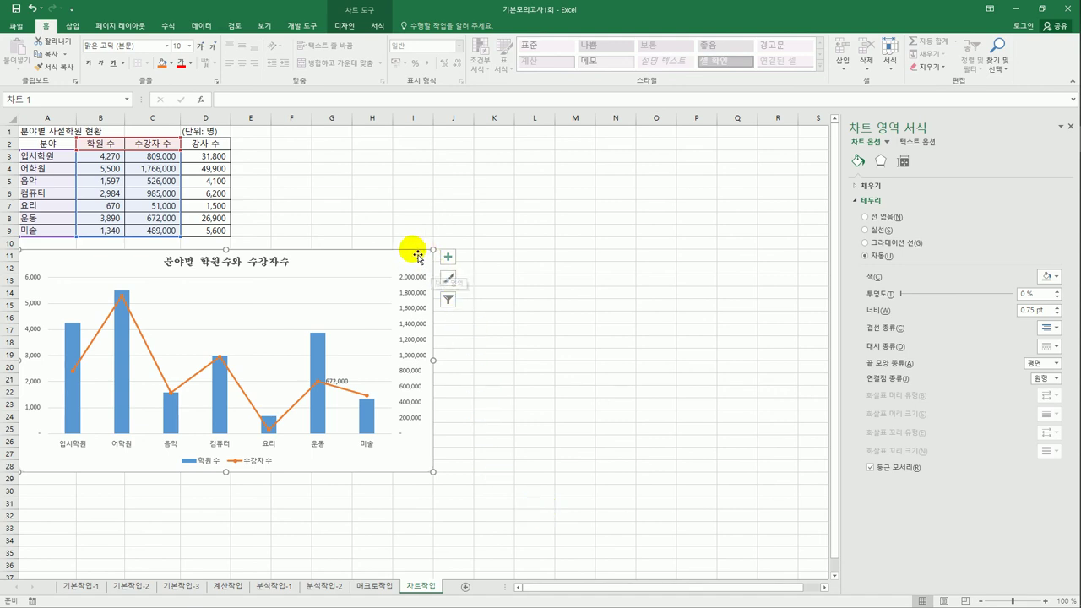
pyautogui.click(574, 269)
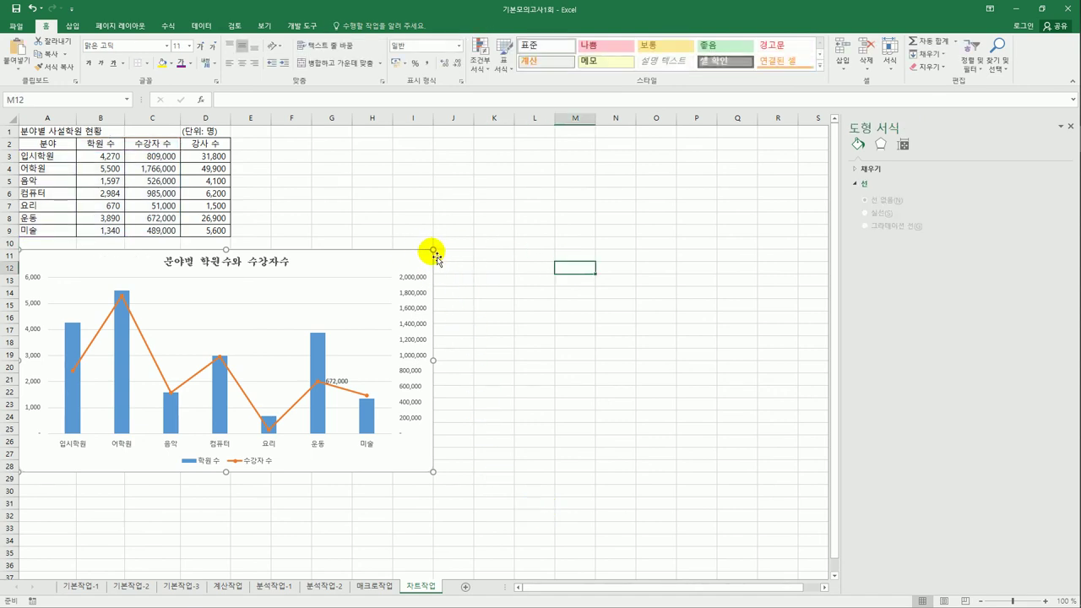
pyautogui.click(545, 440)
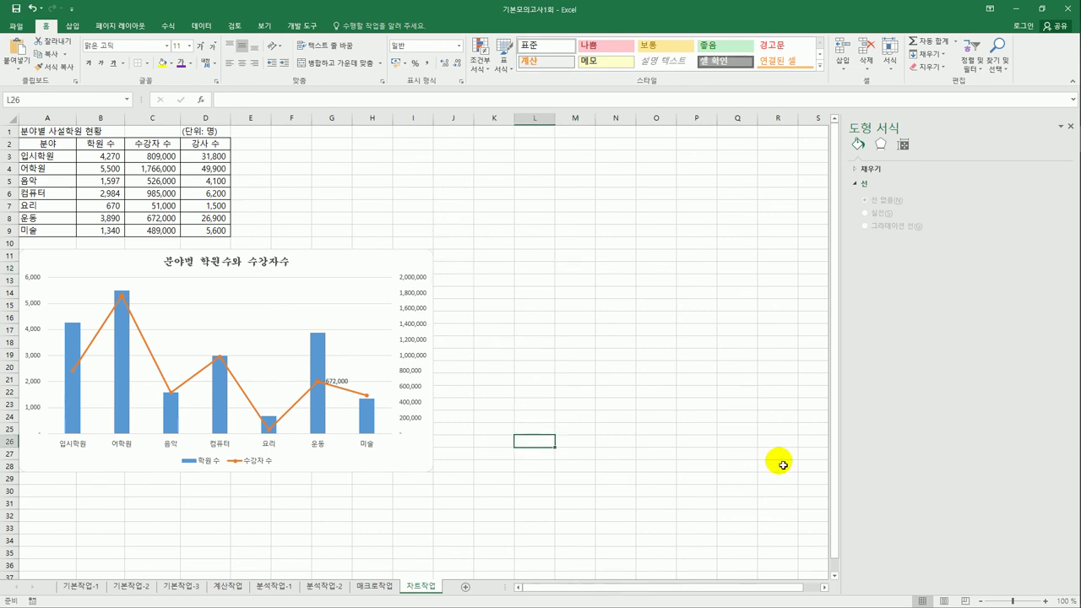